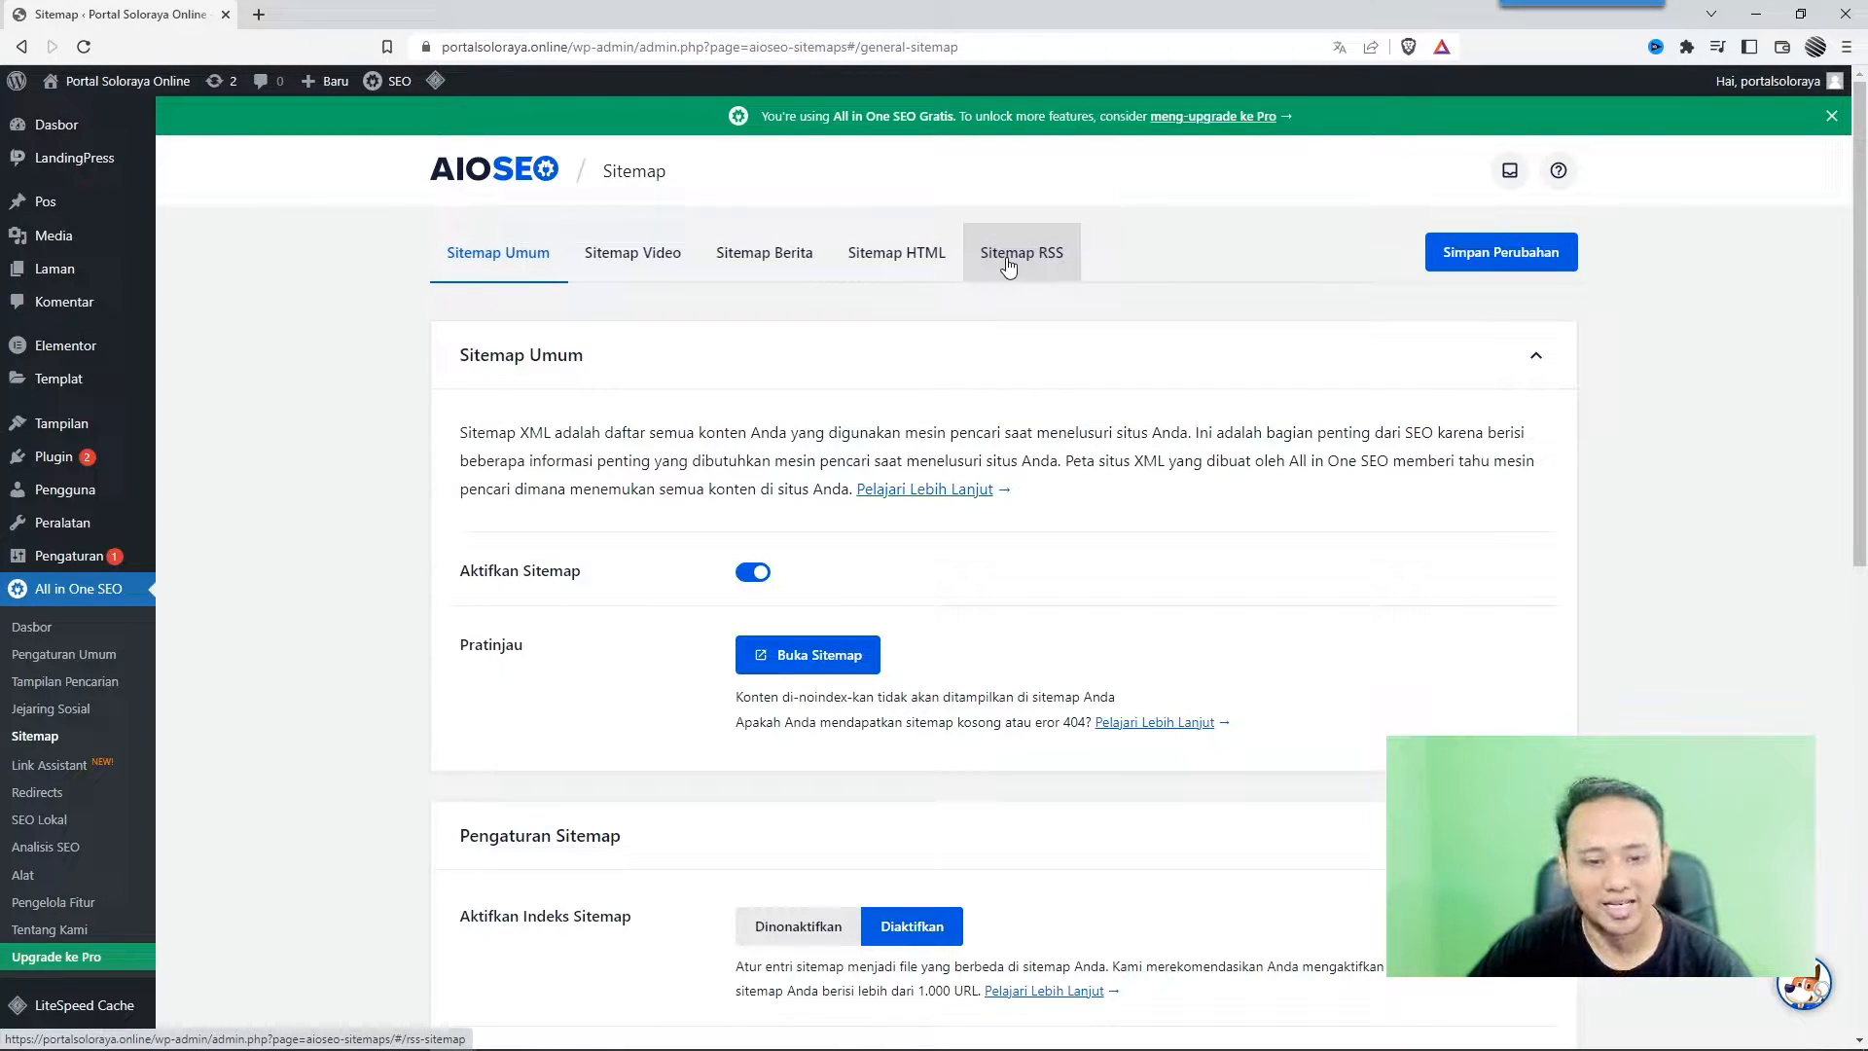
- Enable the Halaman Tambahan option below the general sitemap settings
{"action": "scroll", "coordinate": [416, 472], "scroll_direction": "down", "scroll_amount": 3}
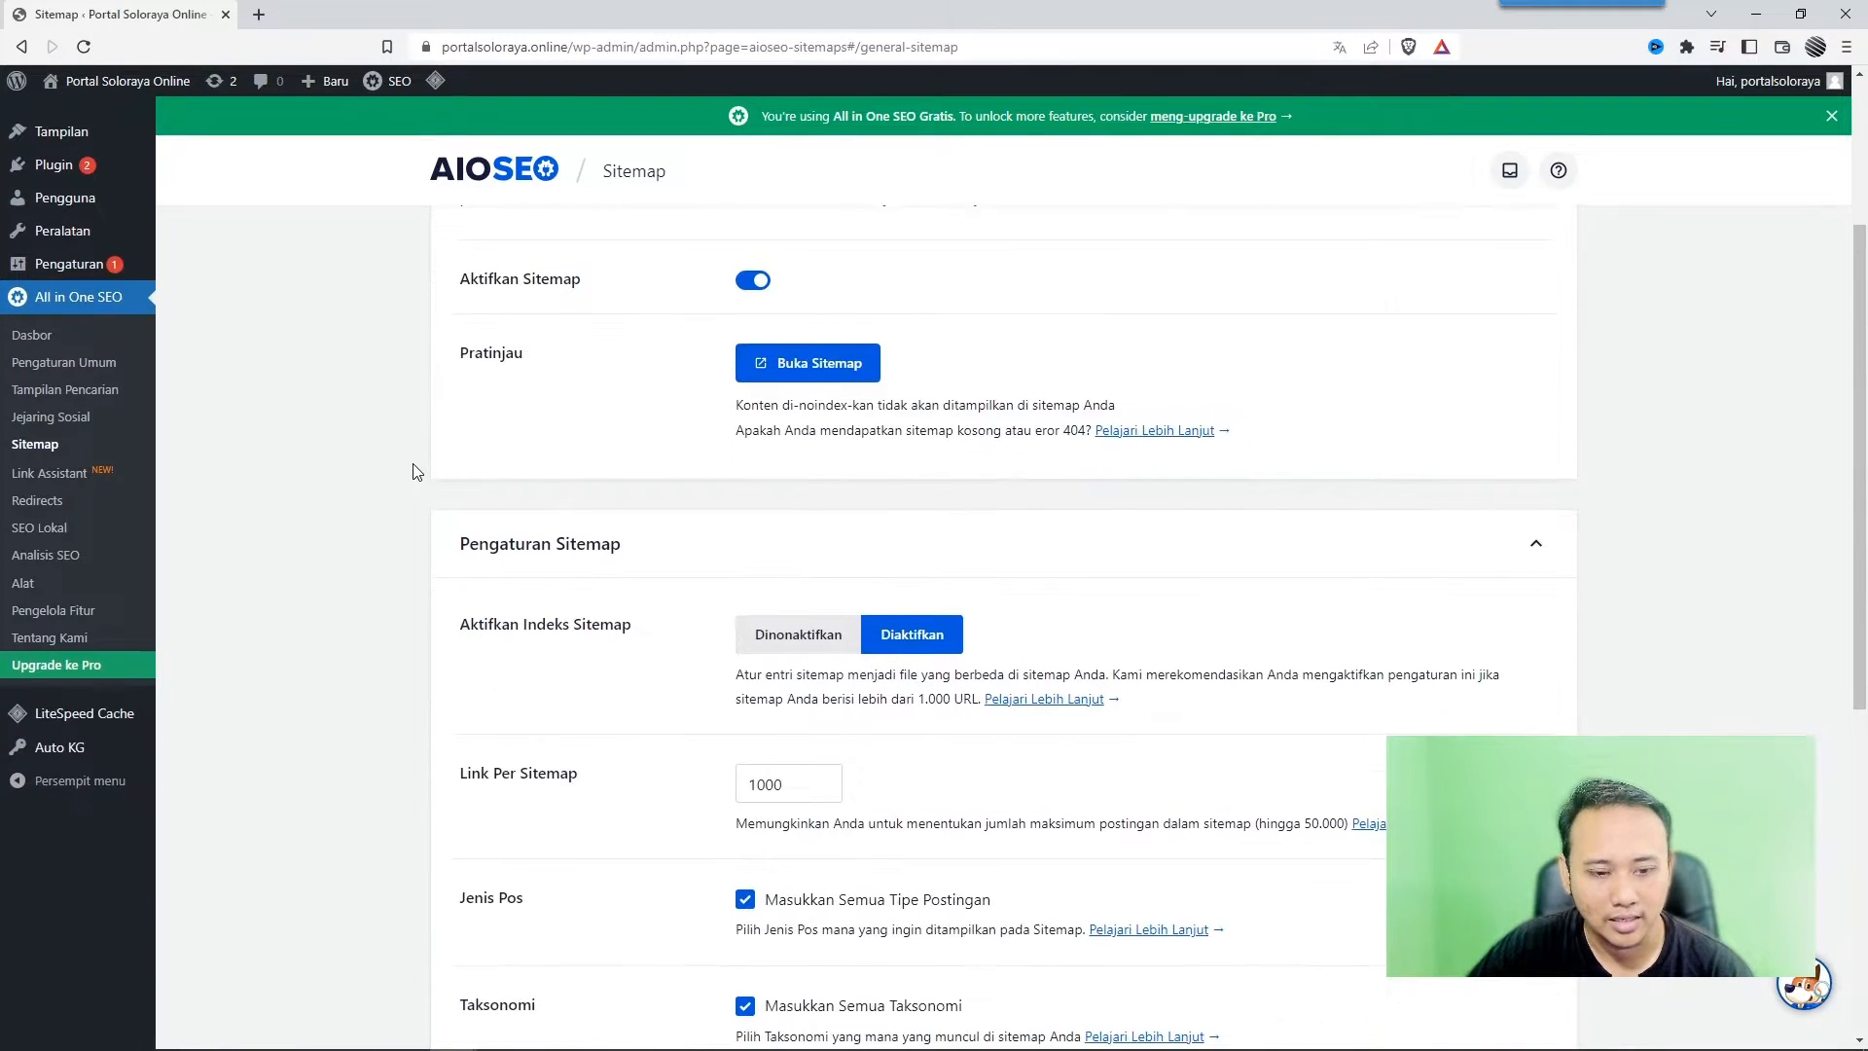
{"action": "scroll", "coordinate": [417, 472], "scroll_direction": "down", "scroll_amount": 4}
{"action": "scroll", "coordinate": [418, 475], "scroll_direction": "down", "scroll_amount": 3}
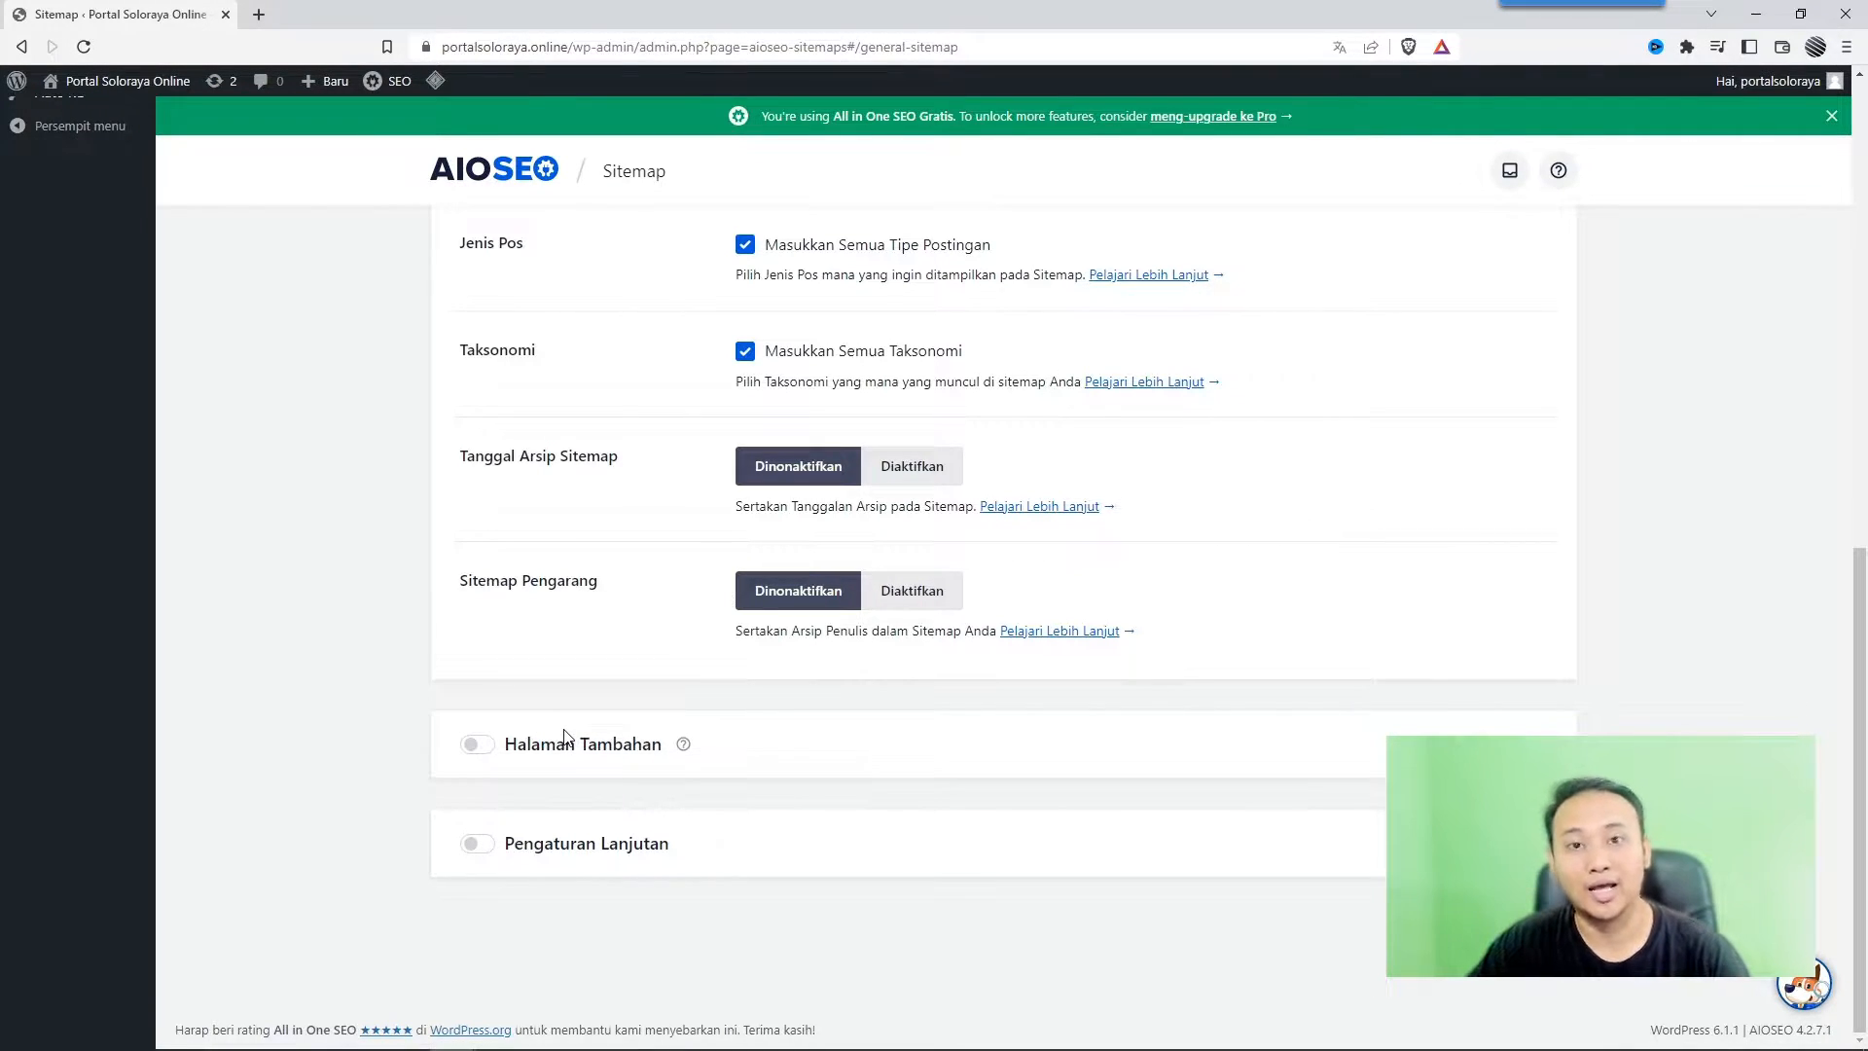
{"action": "left_click", "coordinate": [479, 746]}
{"action": "scroll", "coordinate": [367, 707], "scroll_direction": "down", "scroll_amount": 1}
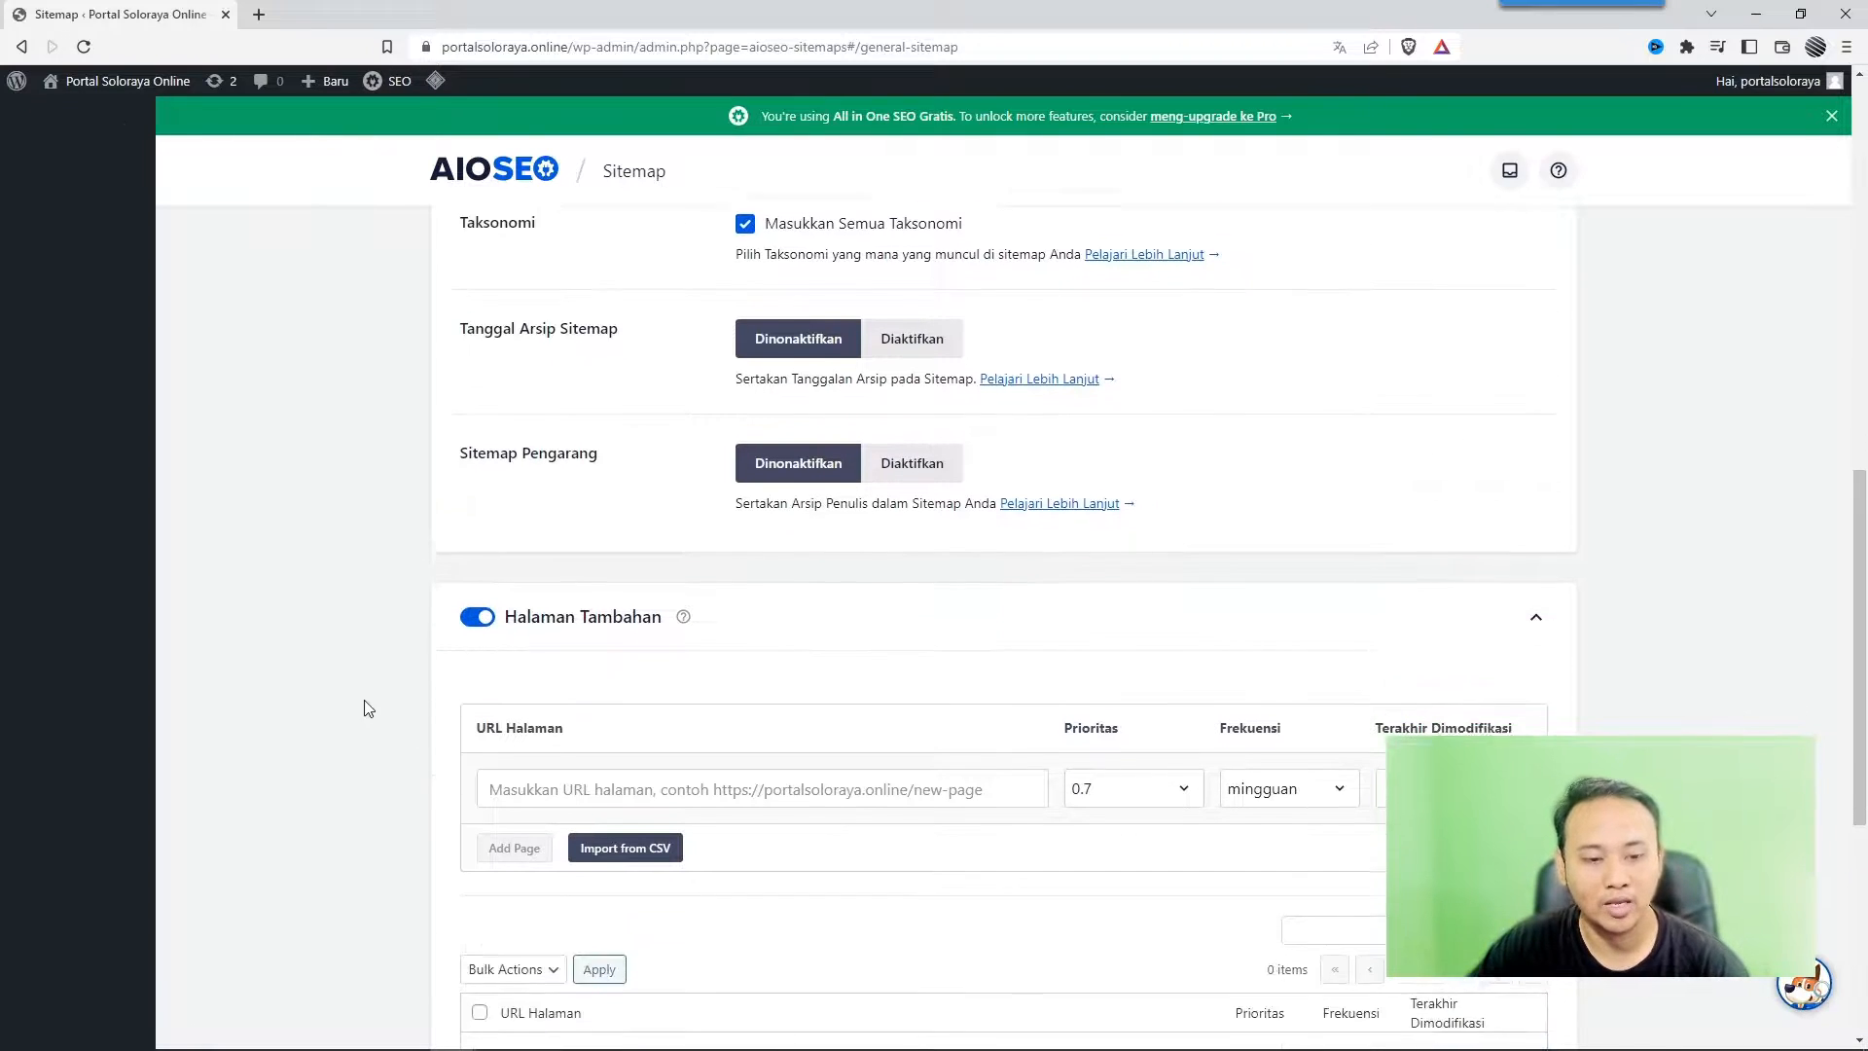
{"action": "scroll", "coordinate": [370, 695], "scroll_direction": "down", "scroll_amount": 4}
{"action": "scroll", "coordinate": [374, 693], "scroll_direction": "up", "scroll_amount": 1}
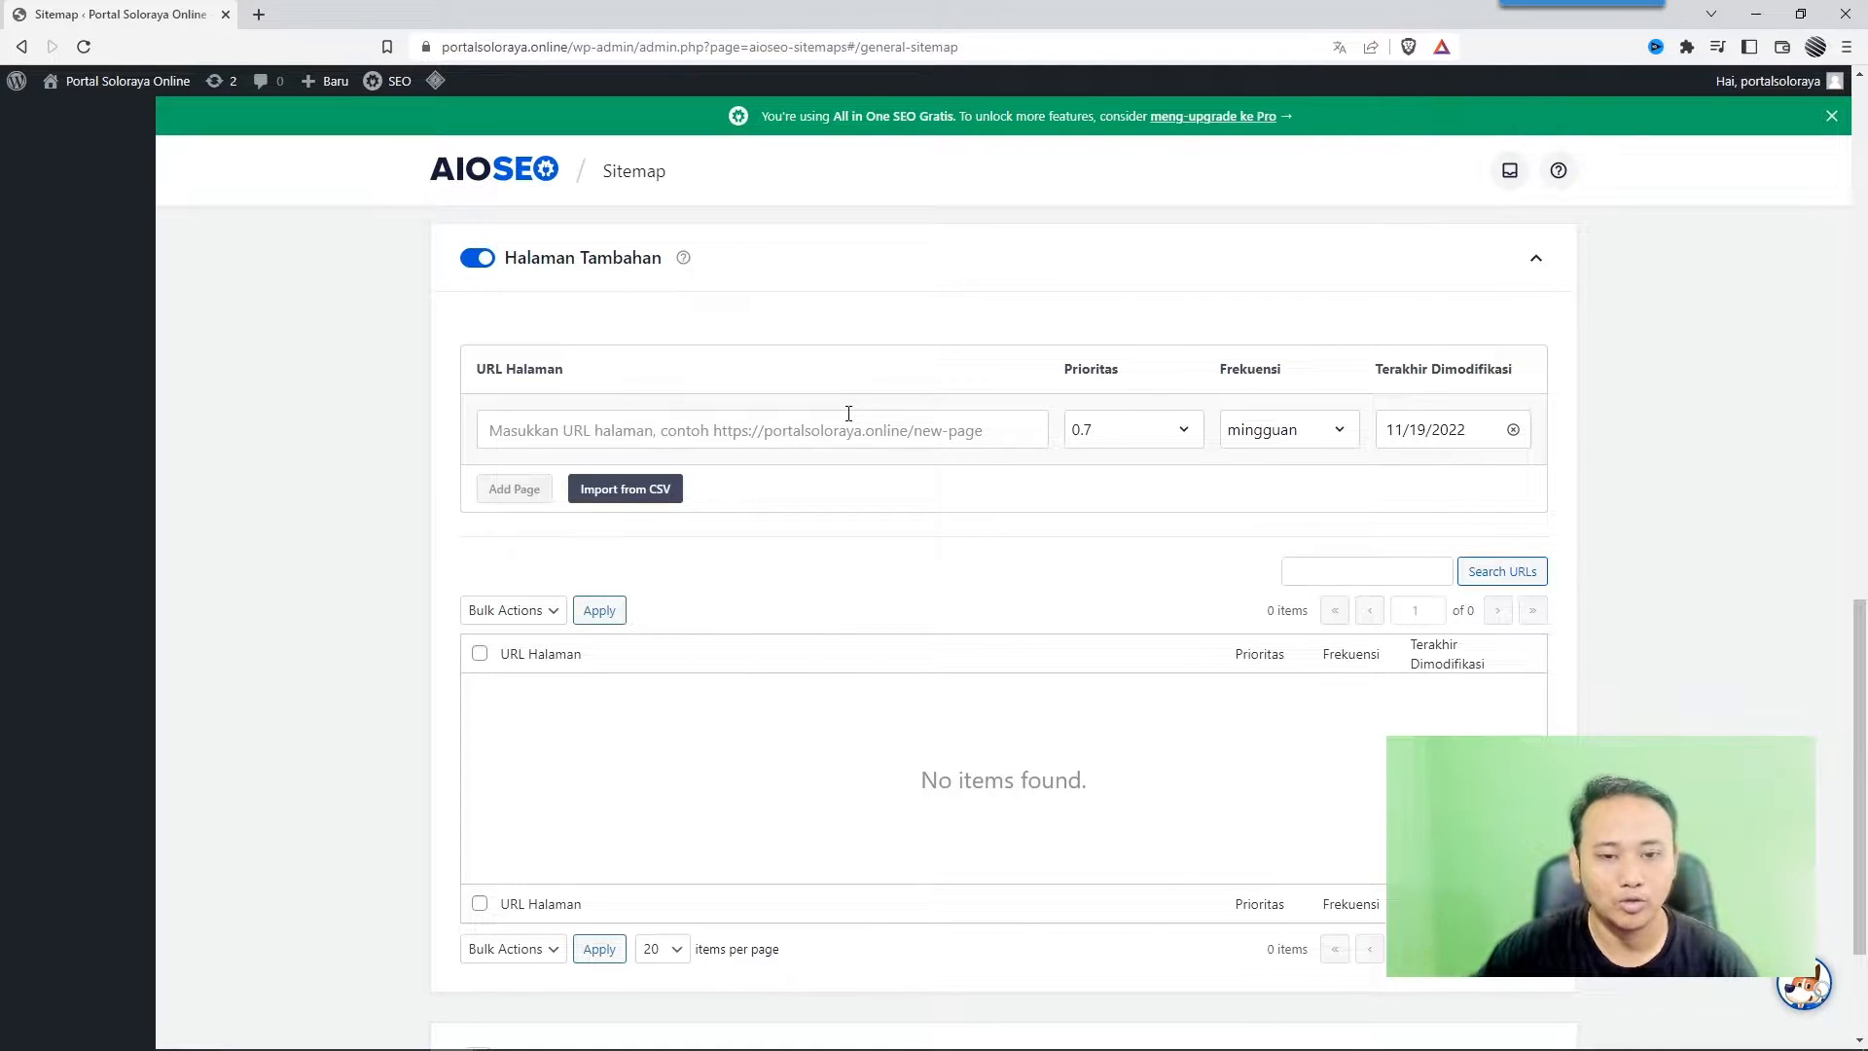
{"action": "left_click", "coordinate": [725, 431]}
{"action": "type", "text": "https://soloraya.online/jual"}
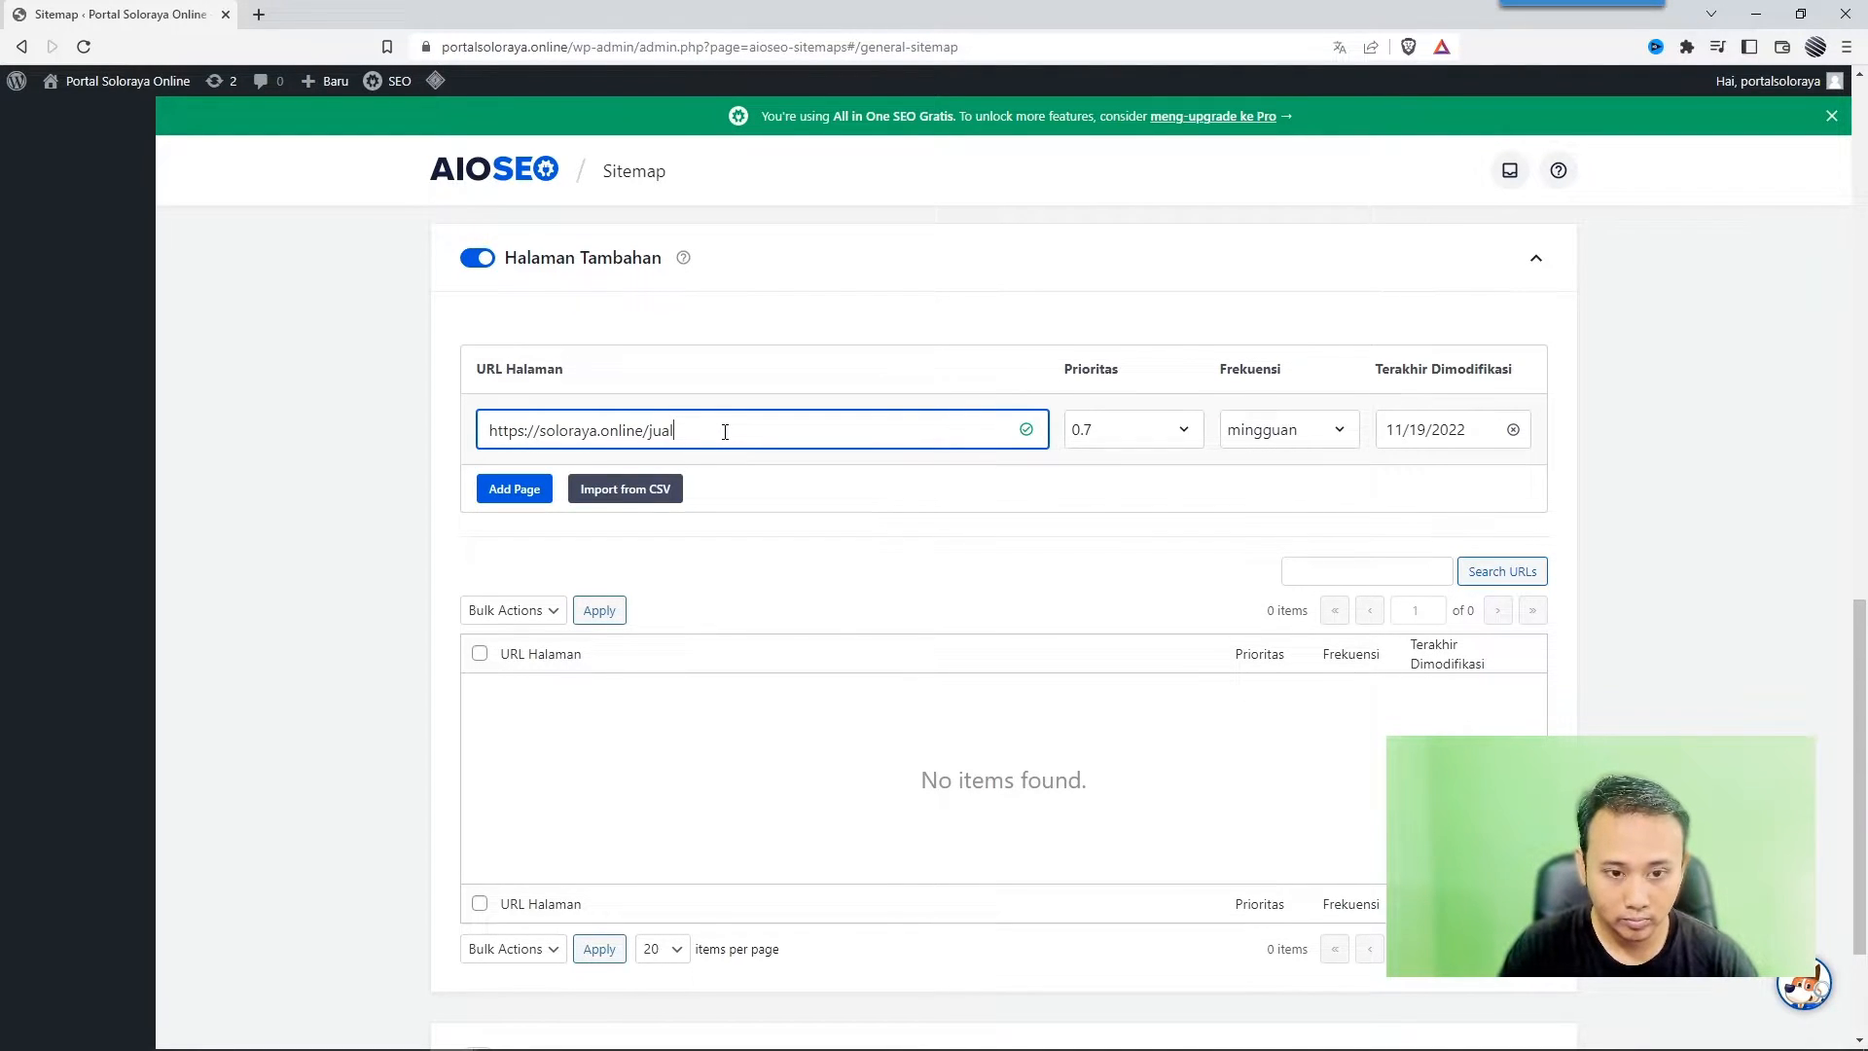
{"action": "type", "text": "/jual-handphone-murah-di-solo.html"}
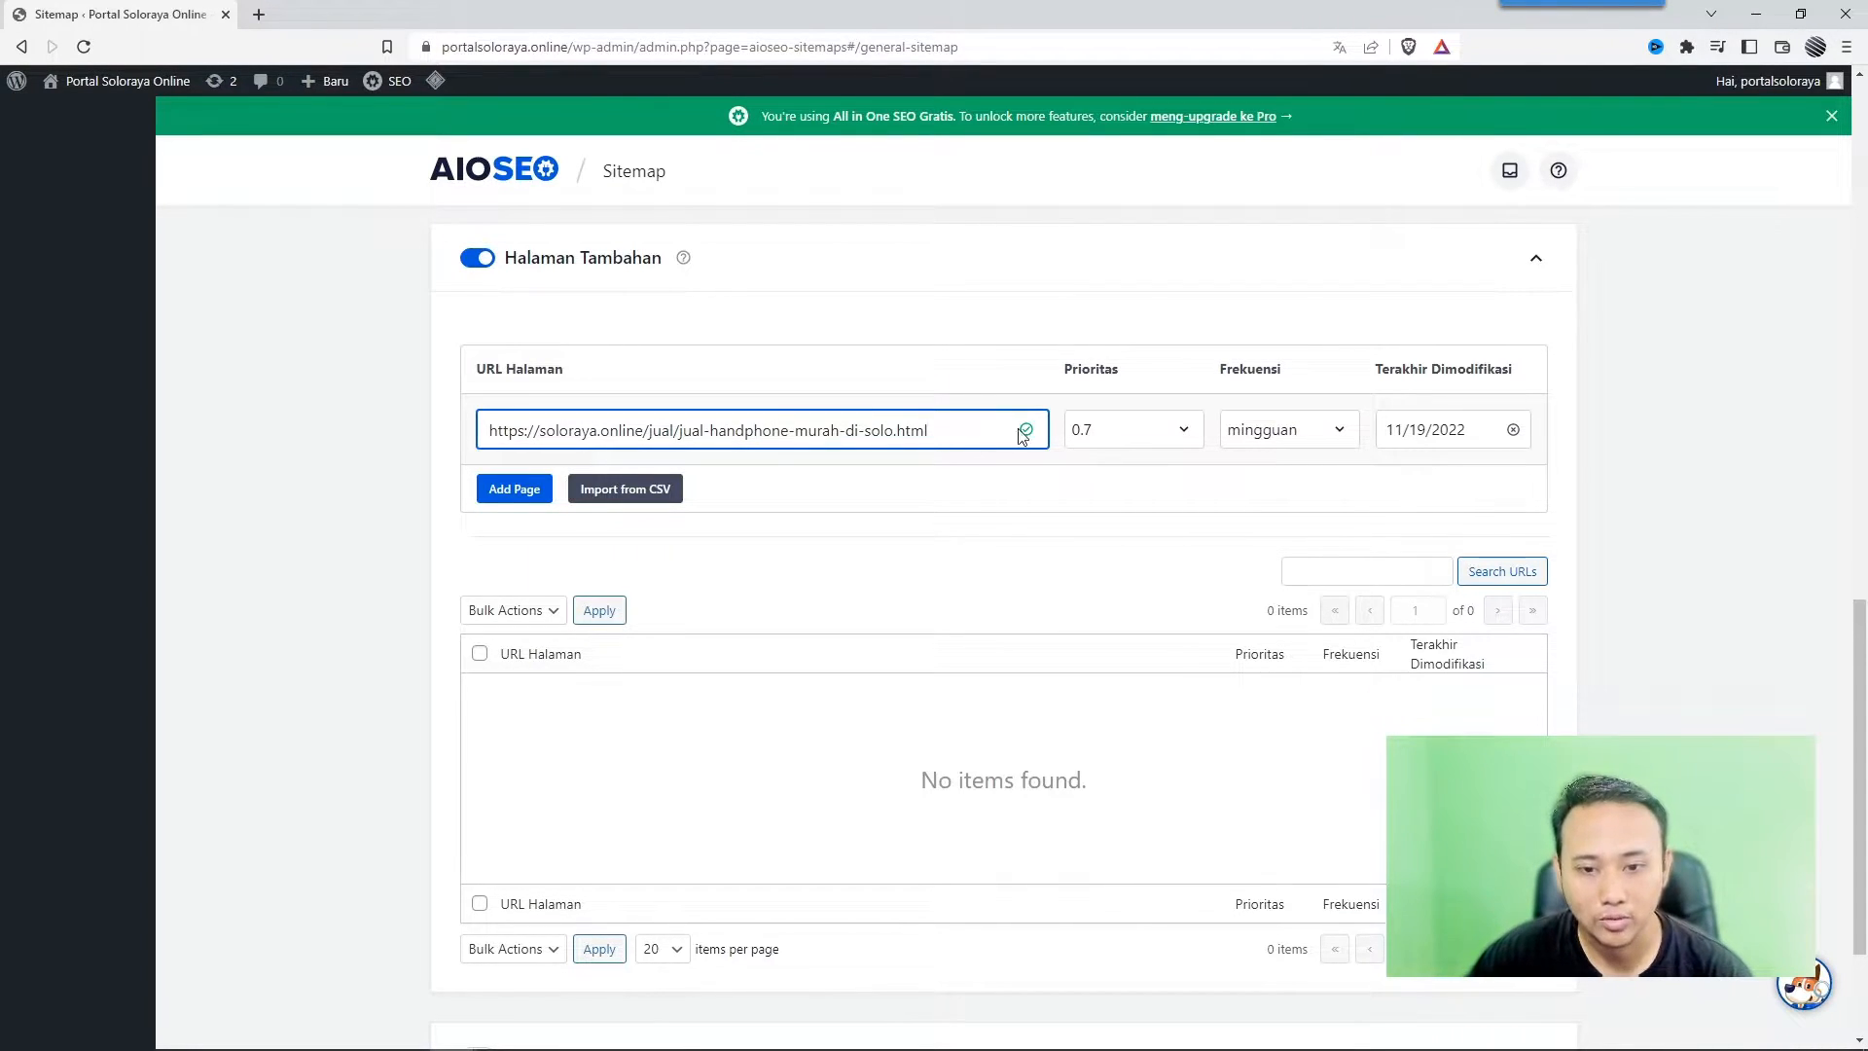
{"action": "left_click", "coordinate": [940, 373]}
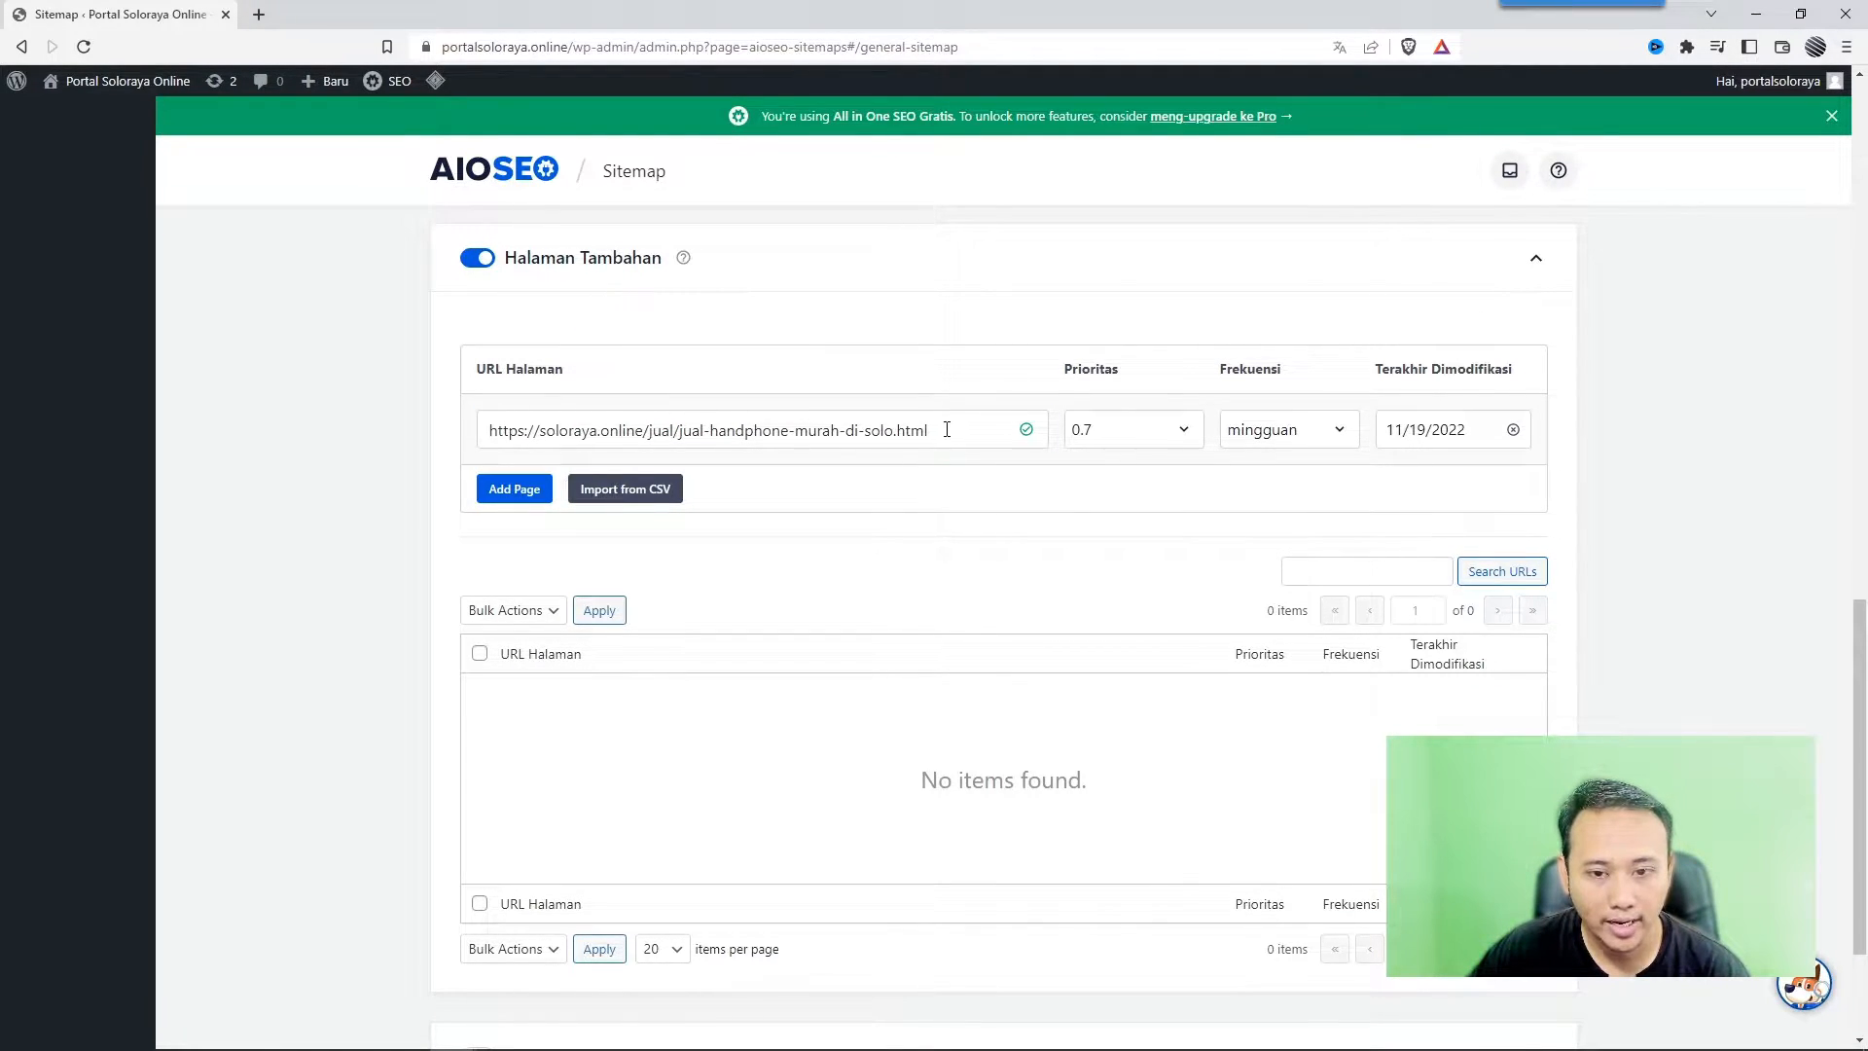
{"action": "left_click_drag", "start_coordinate": [947, 430], "coordinate": [491, 431]}
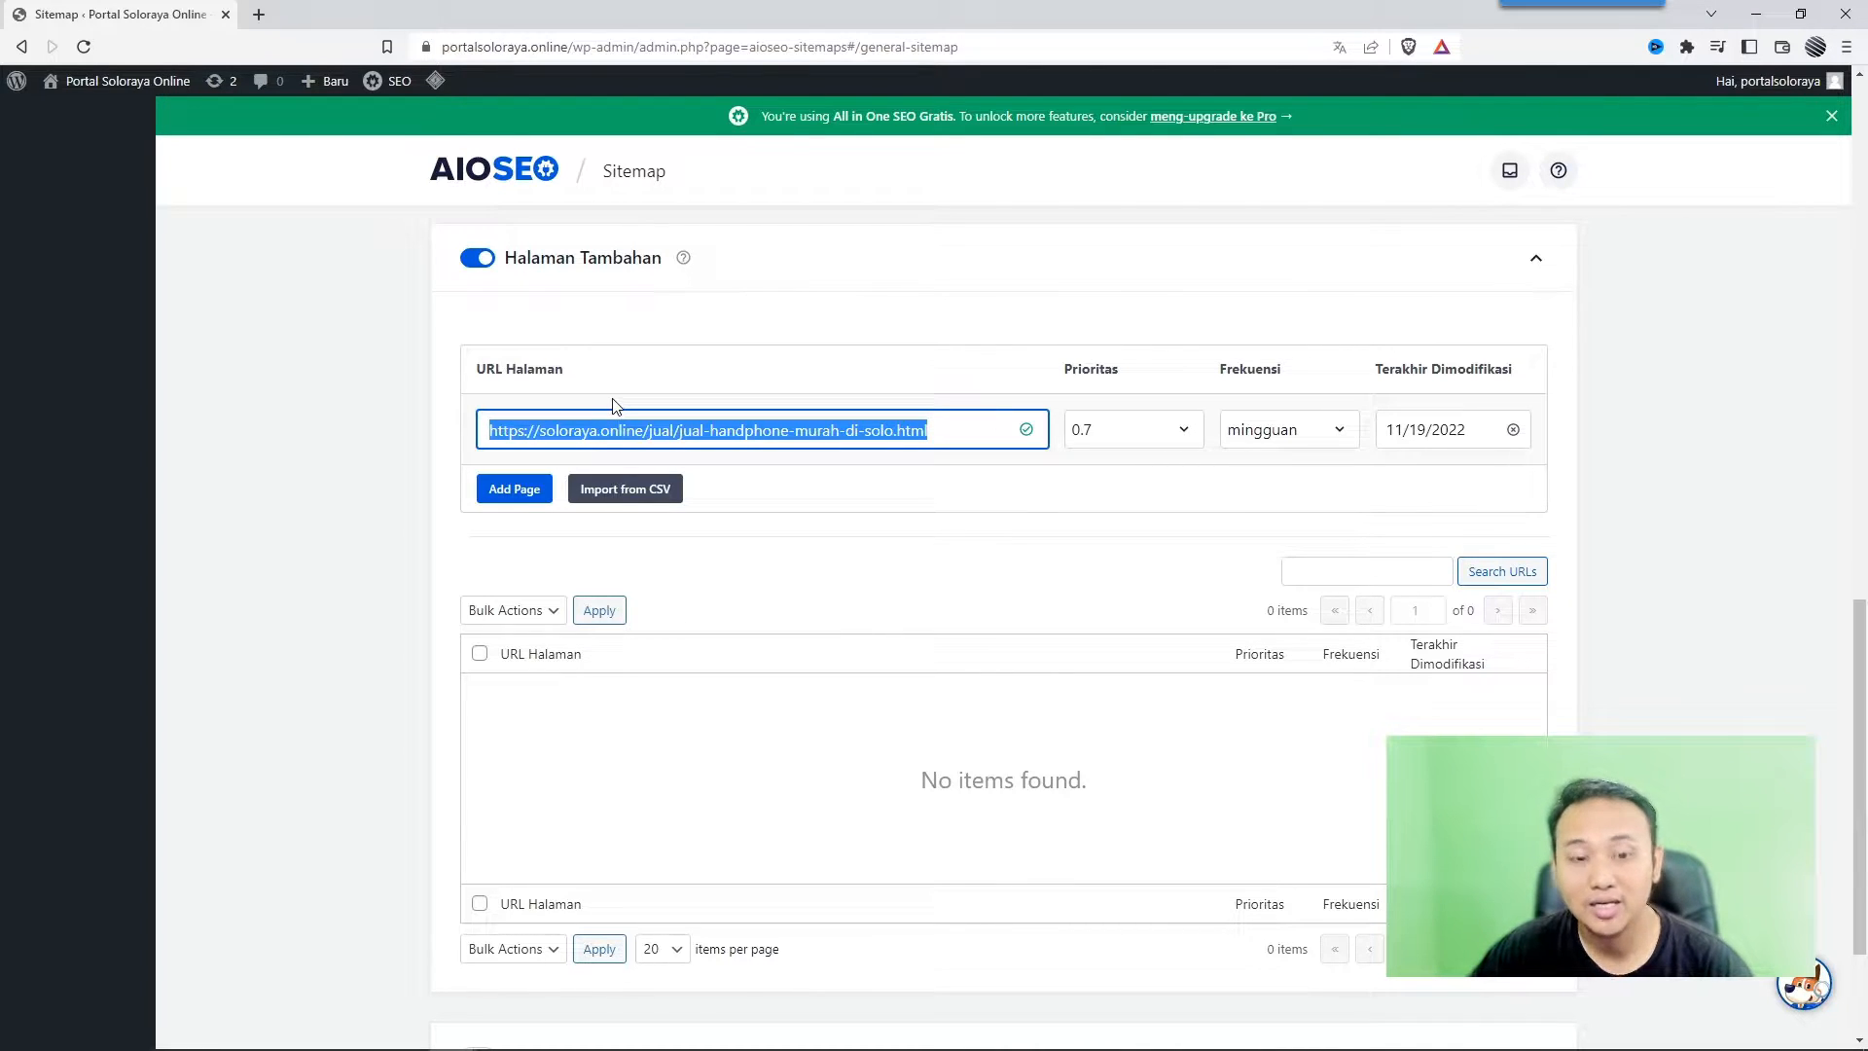
{"action": "left_click", "coordinate": [719, 331]}
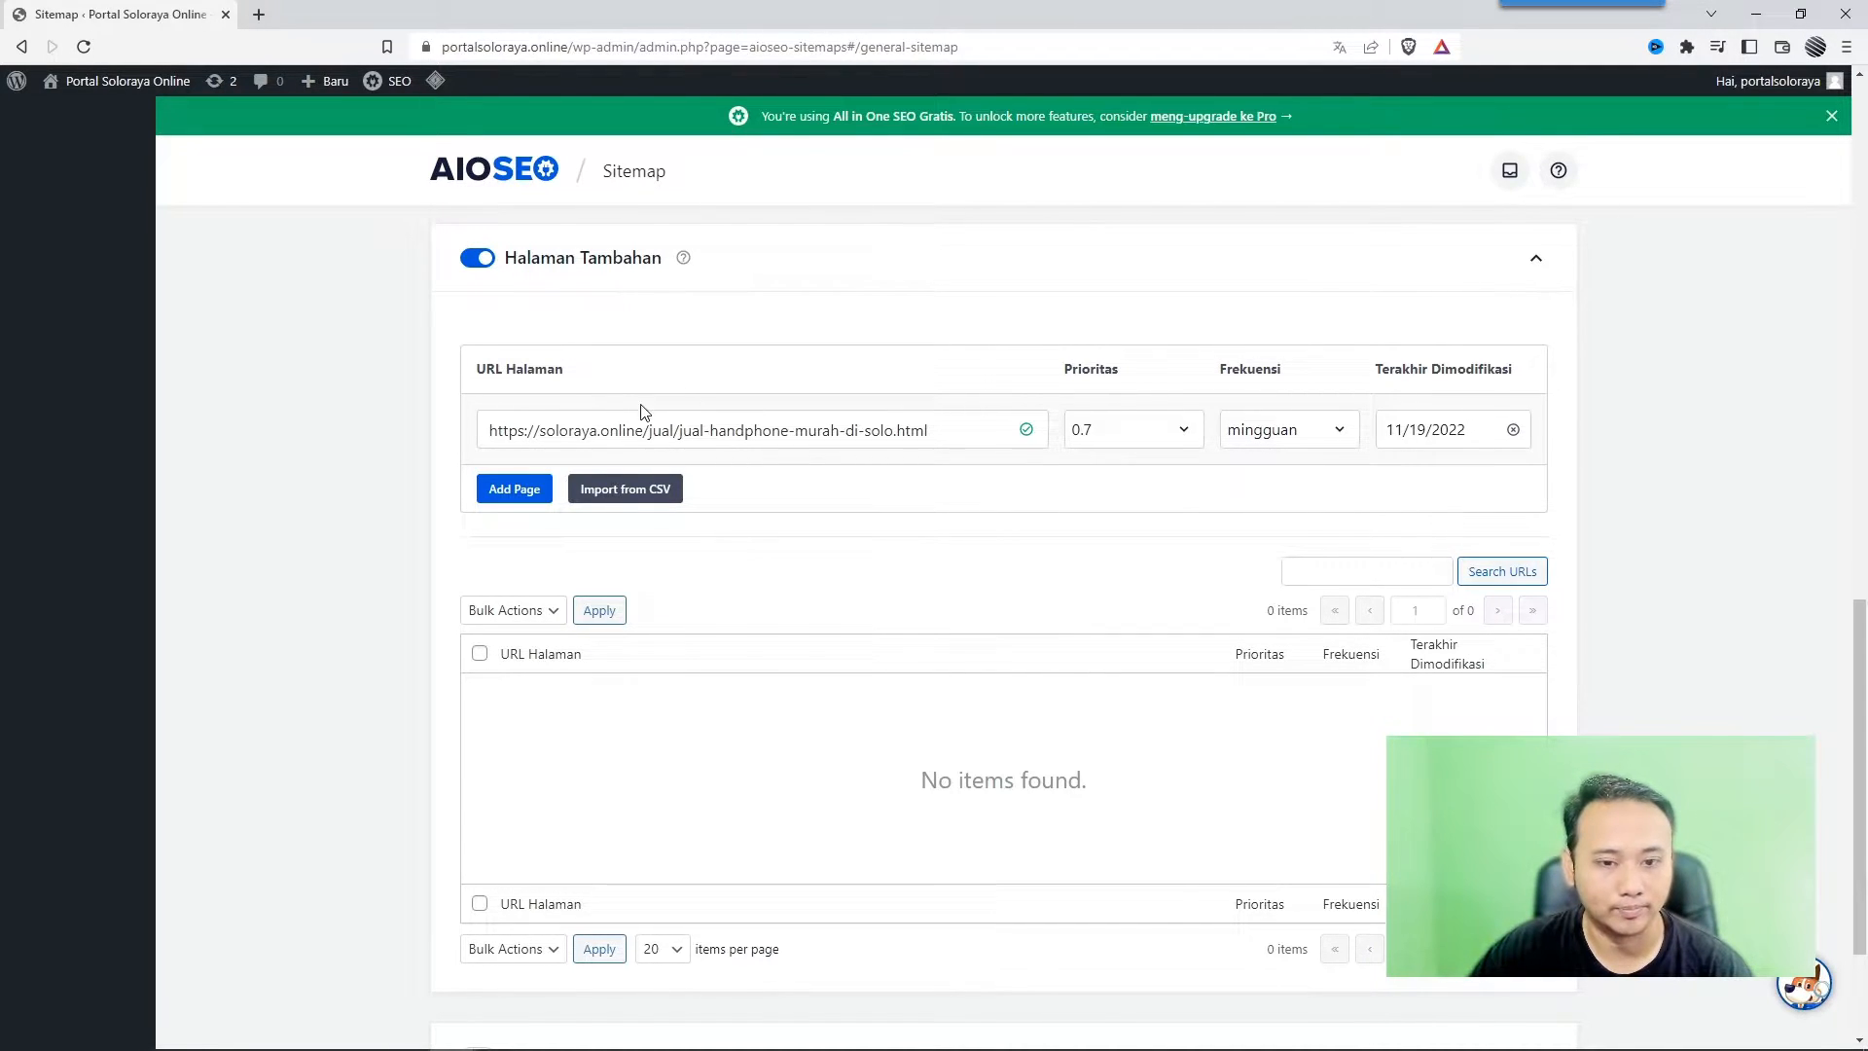
{"action": "left_click", "coordinate": [513, 497]}
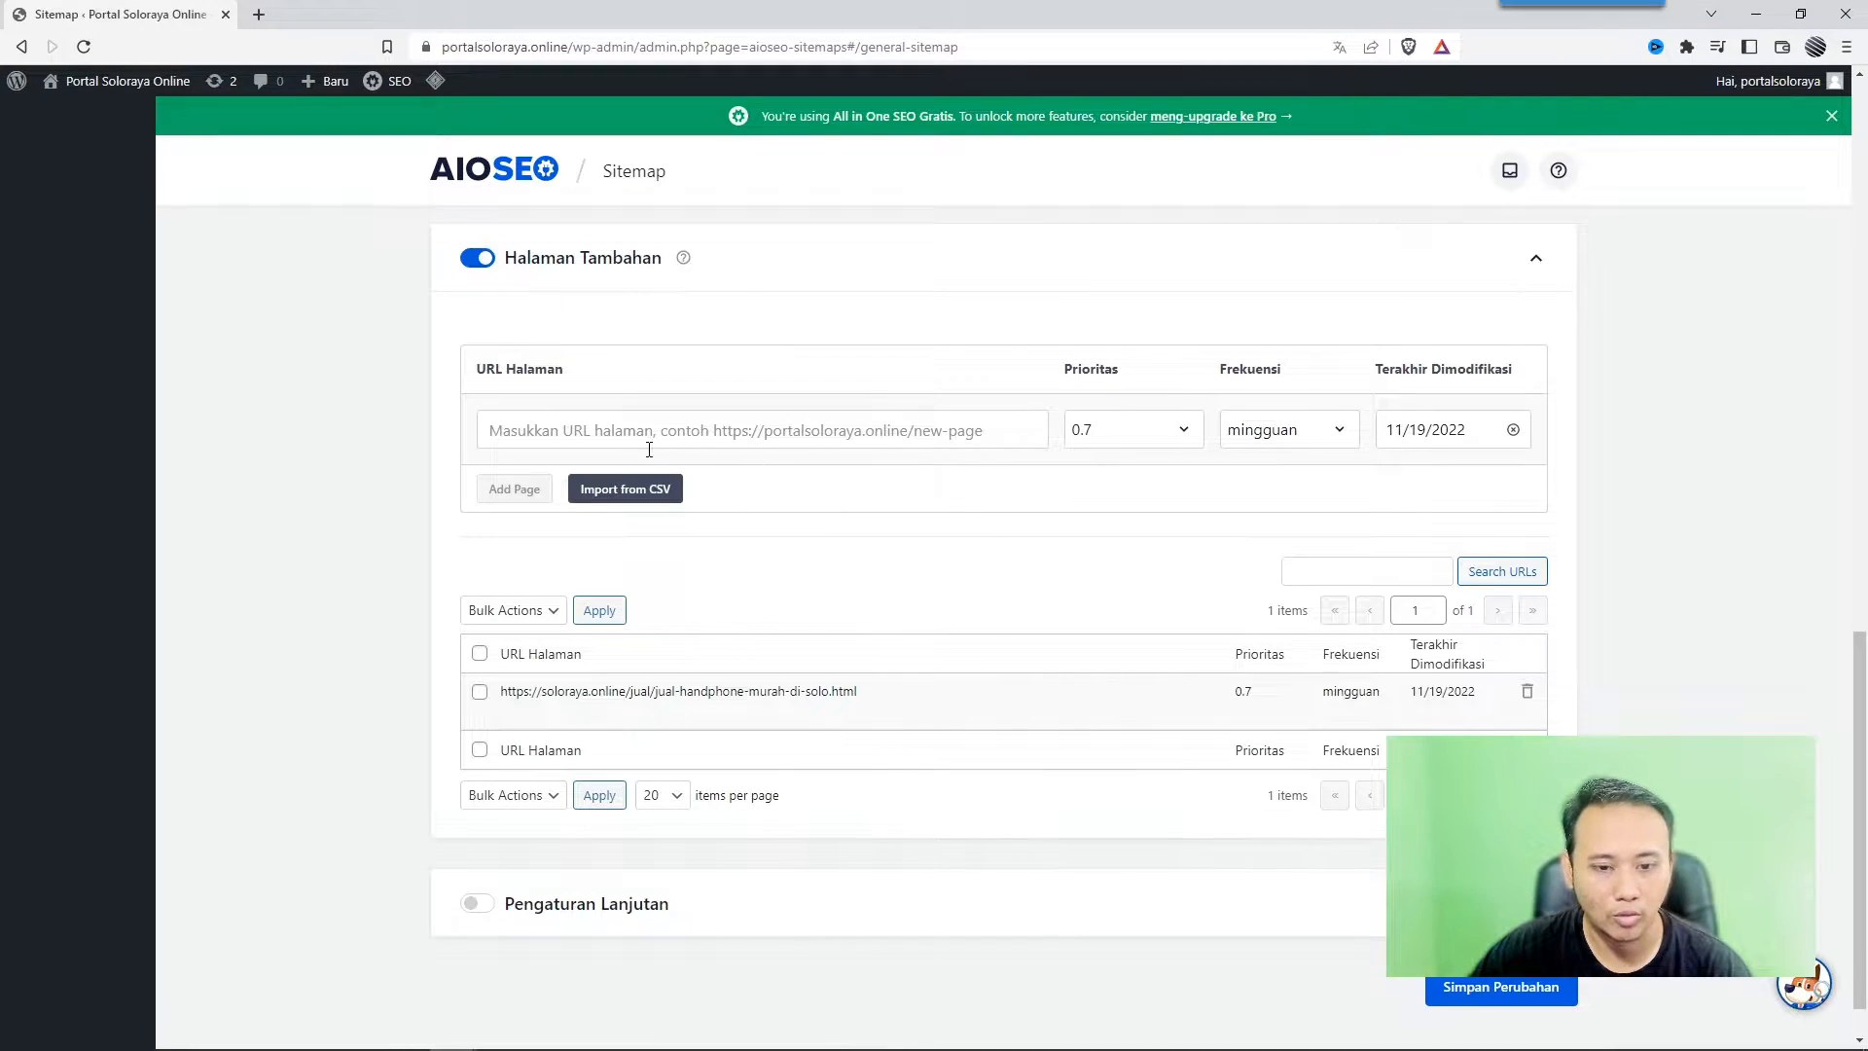
- Copy the listed Solo page URL, replace "solo" with "jakarta" in it, and add it as another sitemap page
{"action": "left_click_drag", "start_coordinate": [858, 691], "coordinate": [502, 692]}
{"action": "key", "text": "ctrl+c"}
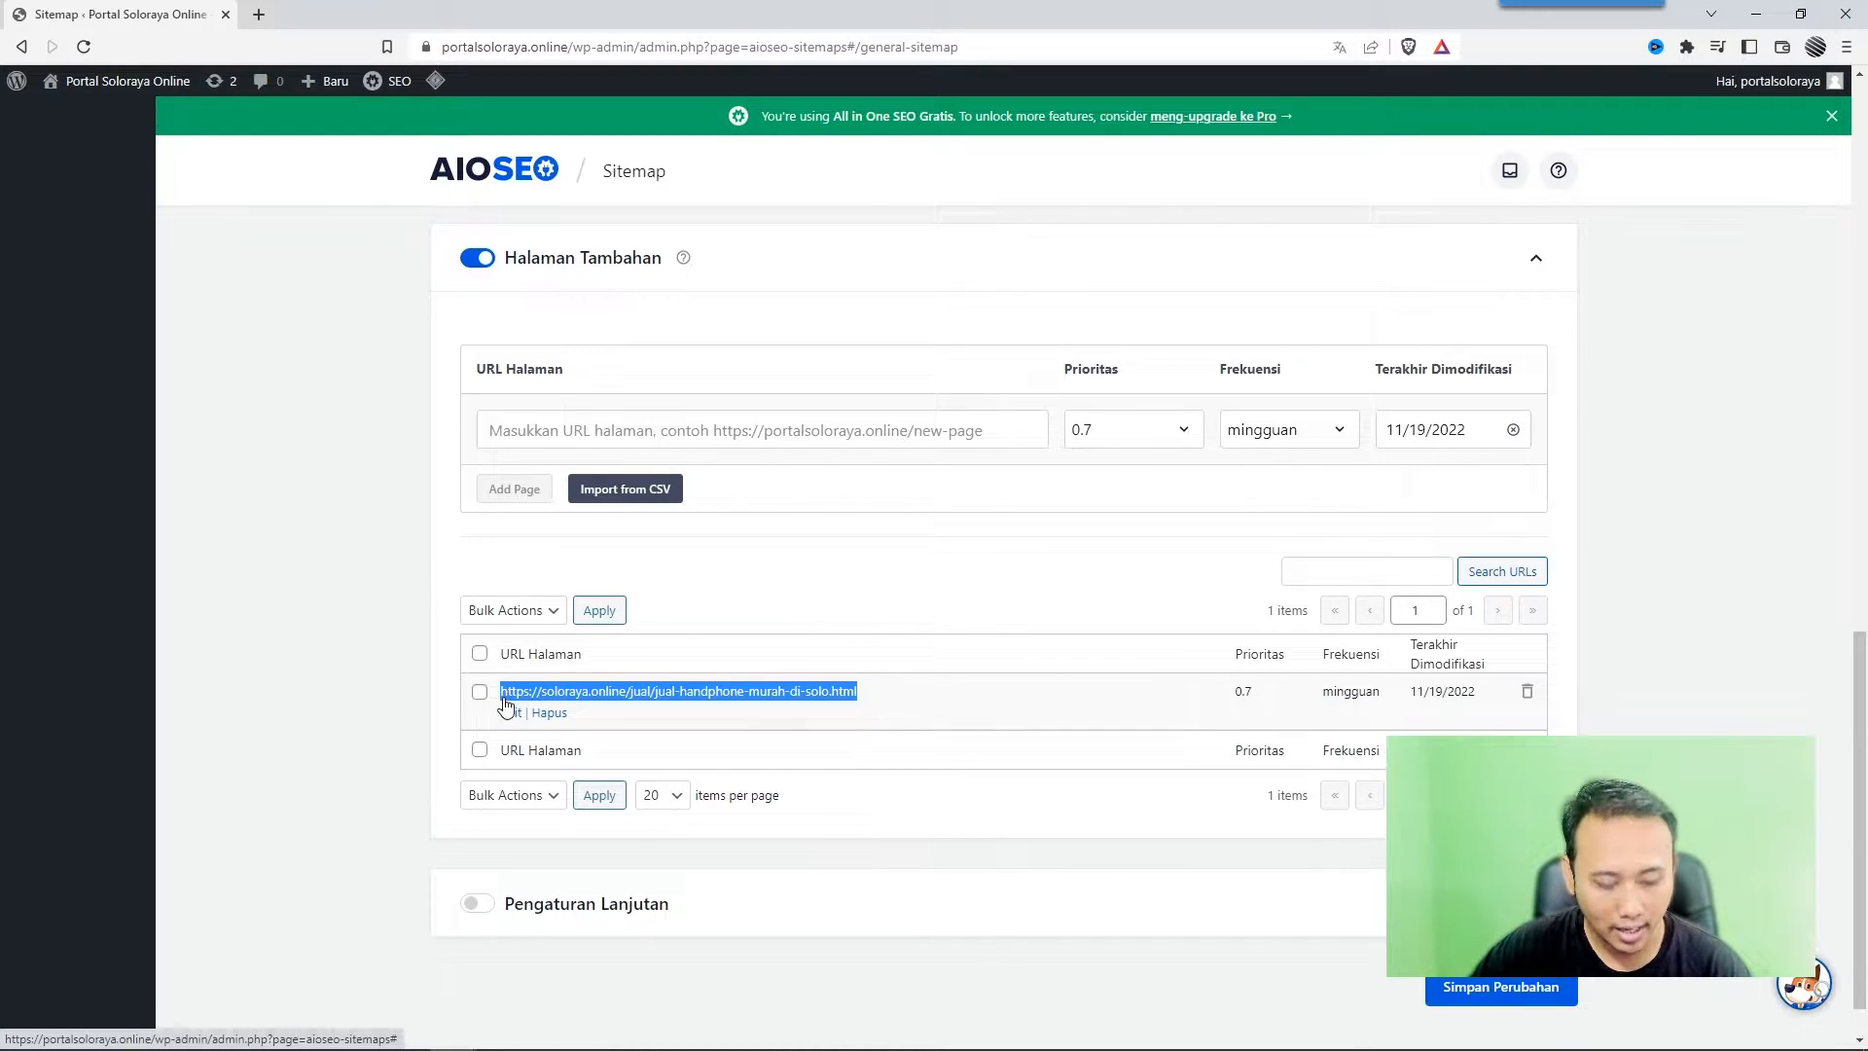
{"action": "left_click", "coordinate": [566, 431]}
{"action": "key", "text": "ctrl+v"}
{"action": "left_click", "coordinate": [892, 435]}
{"action": "key", "text": "BackSpace"}
{"action": "key", "text": "BackSpace"}
{"action": "key", "text": "BackSpace"}
{"action": "key", "text": "BackSpace"}
{"action": "type", "text": "jakarta"}
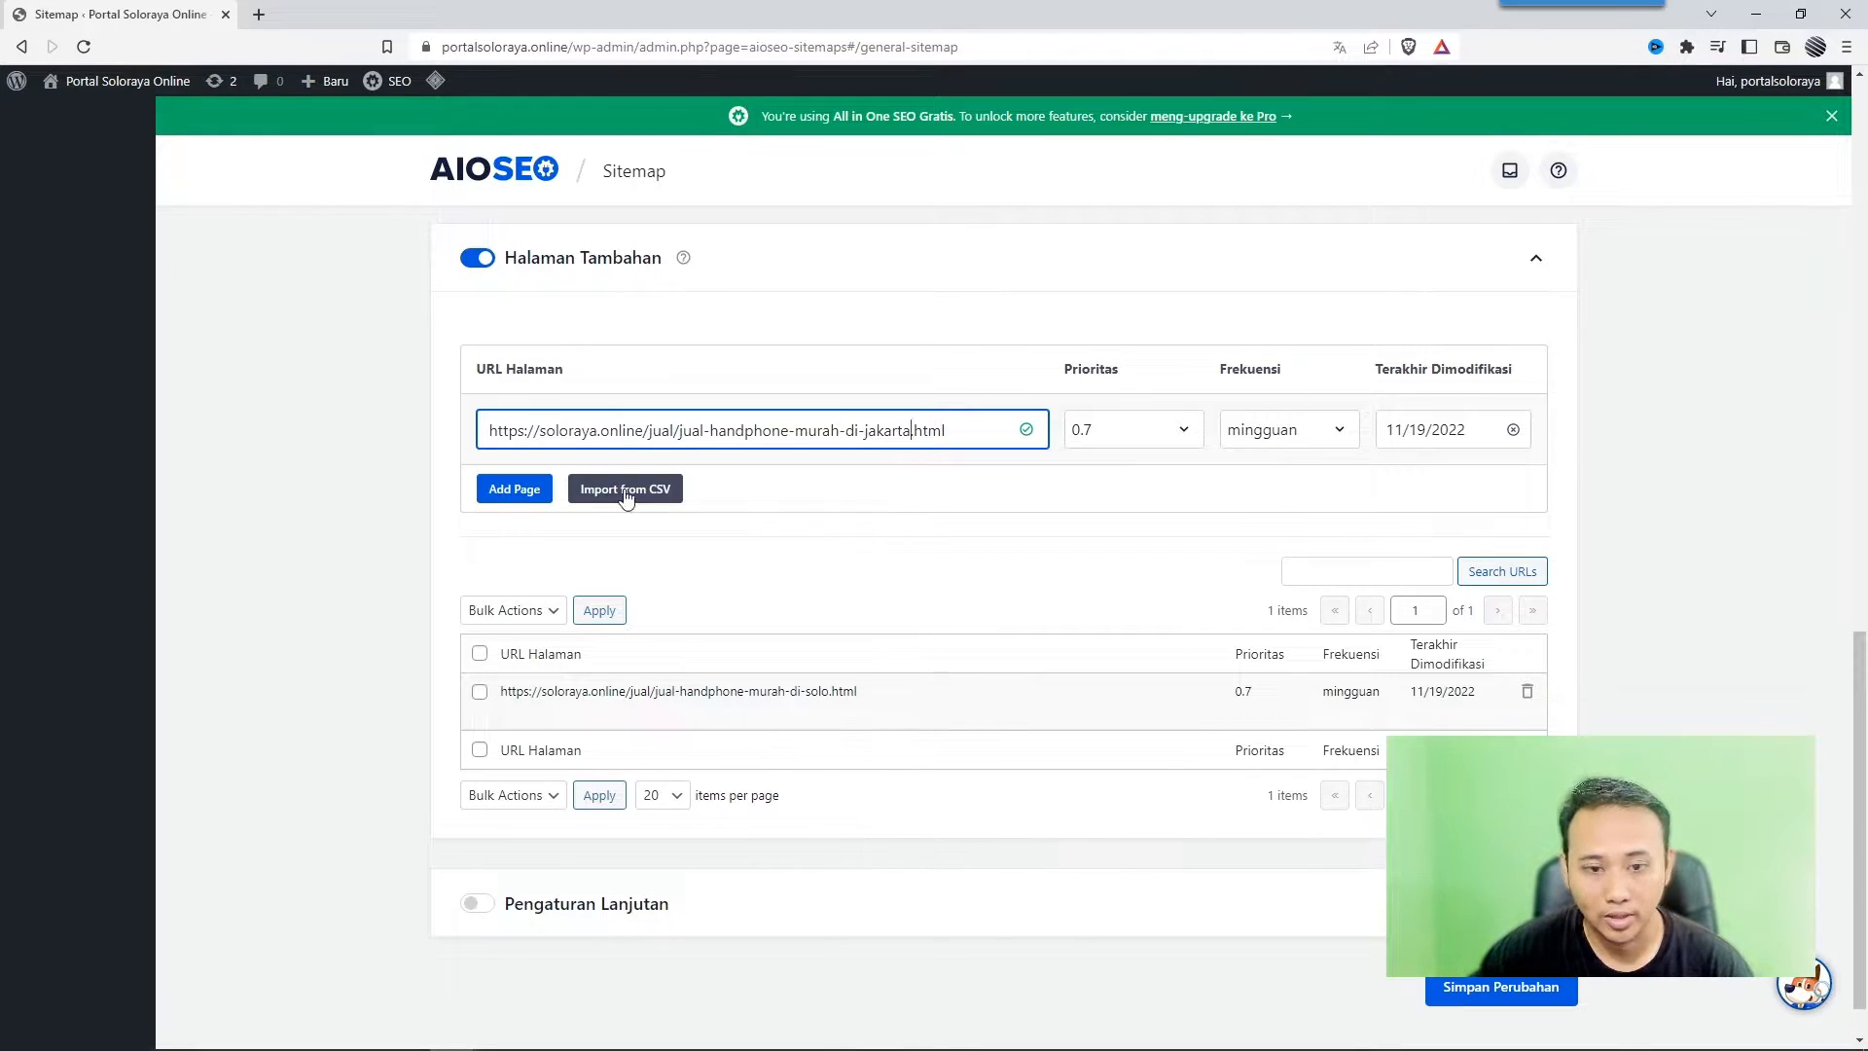
{"action": "left_click", "coordinate": [507, 492]}
- Add another sitemap page from the copied URL with "solo" replaced by "medan"
{"action": "left_click", "coordinate": [868, 446]}
{"action": "key", "text": "ctrl+v"}
{"action": "left_click", "coordinate": [892, 432]}
{"action": "key", "text": "BackSpace"}
{"action": "key", "text": "BackSpace"}
{"action": "key", "text": "BackSpace"}
{"action": "key", "text": "BackSpace"}
{"action": "type", "text": "medan"}
{"action": "left_click", "coordinate": [520, 489]}
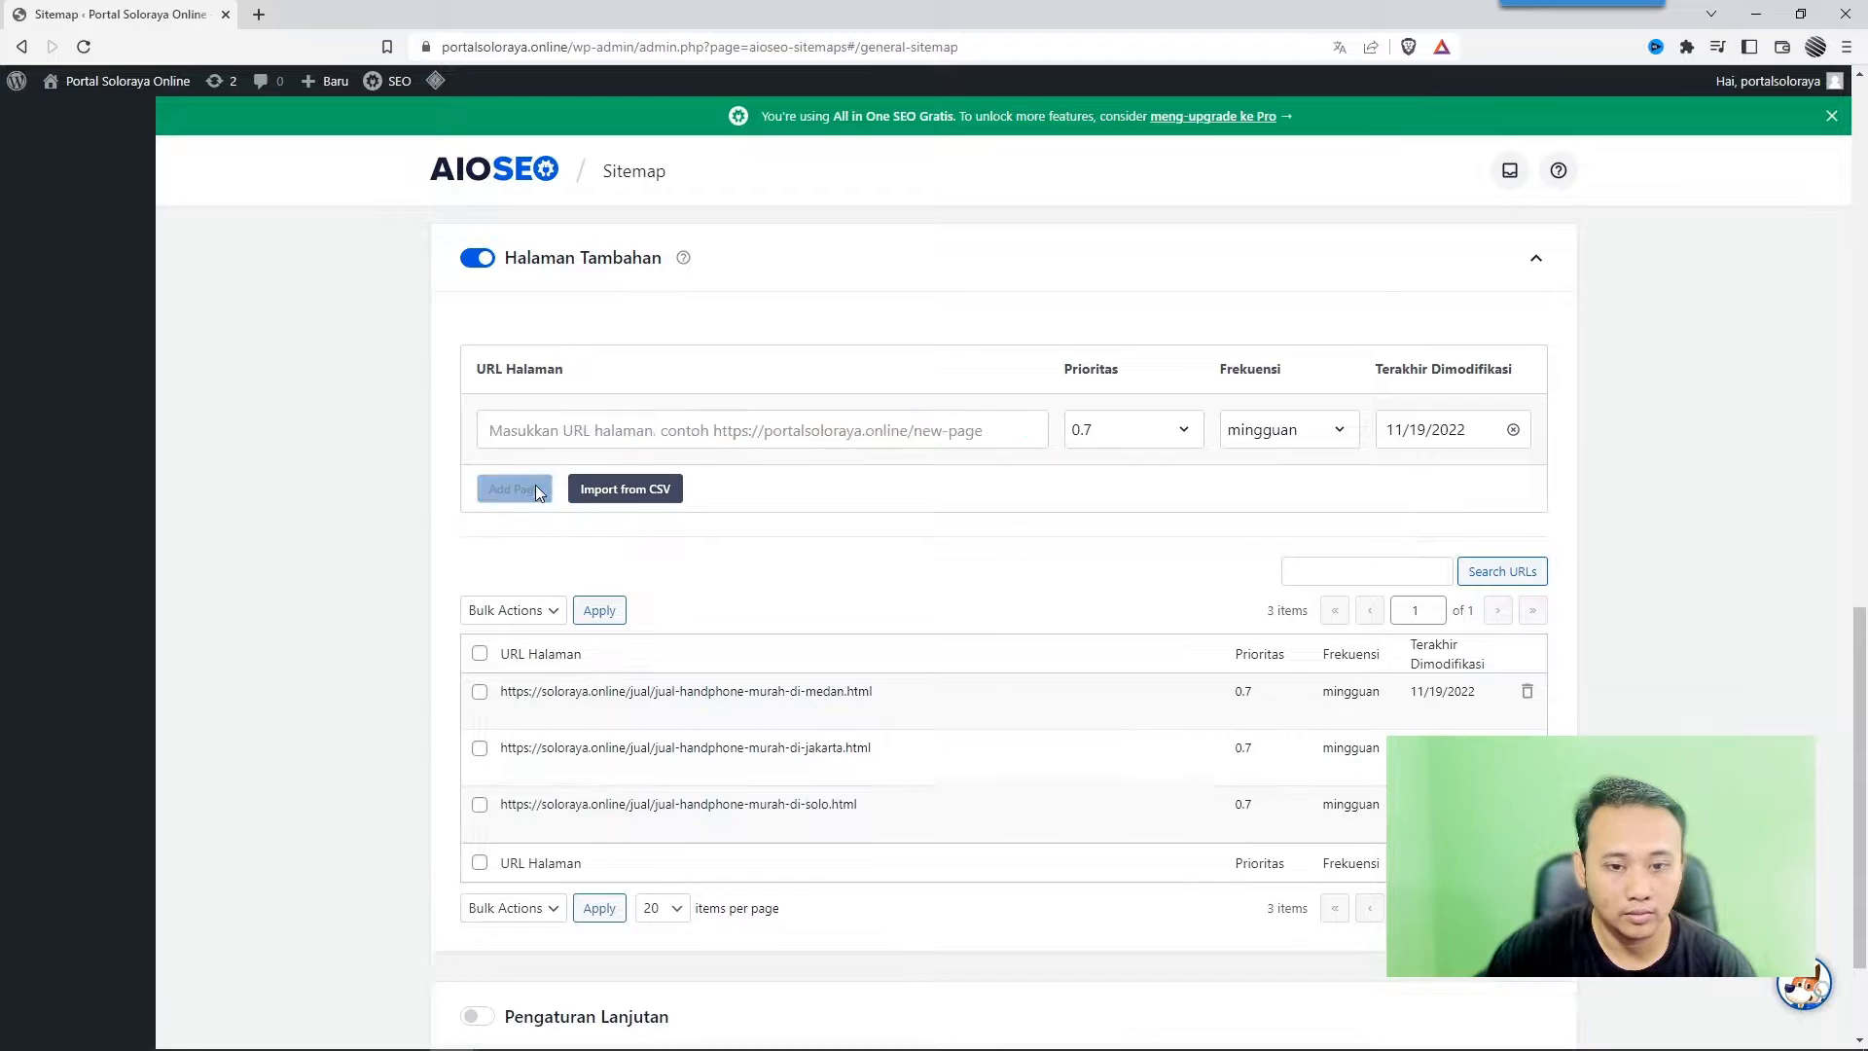
- Add another sitemap page from the copied URL with "solo" replaced by "palembang"
{"action": "left_click", "coordinate": [797, 437]}
{"action": "key", "text": "ctrl+v"}
{"action": "left_click", "coordinate": [894, 431]}
{"action": "key", "text": "shift+Left"}
{"action": "key", "text": "shift+Left"}
{"action": "key", "text": "shift+Left"}
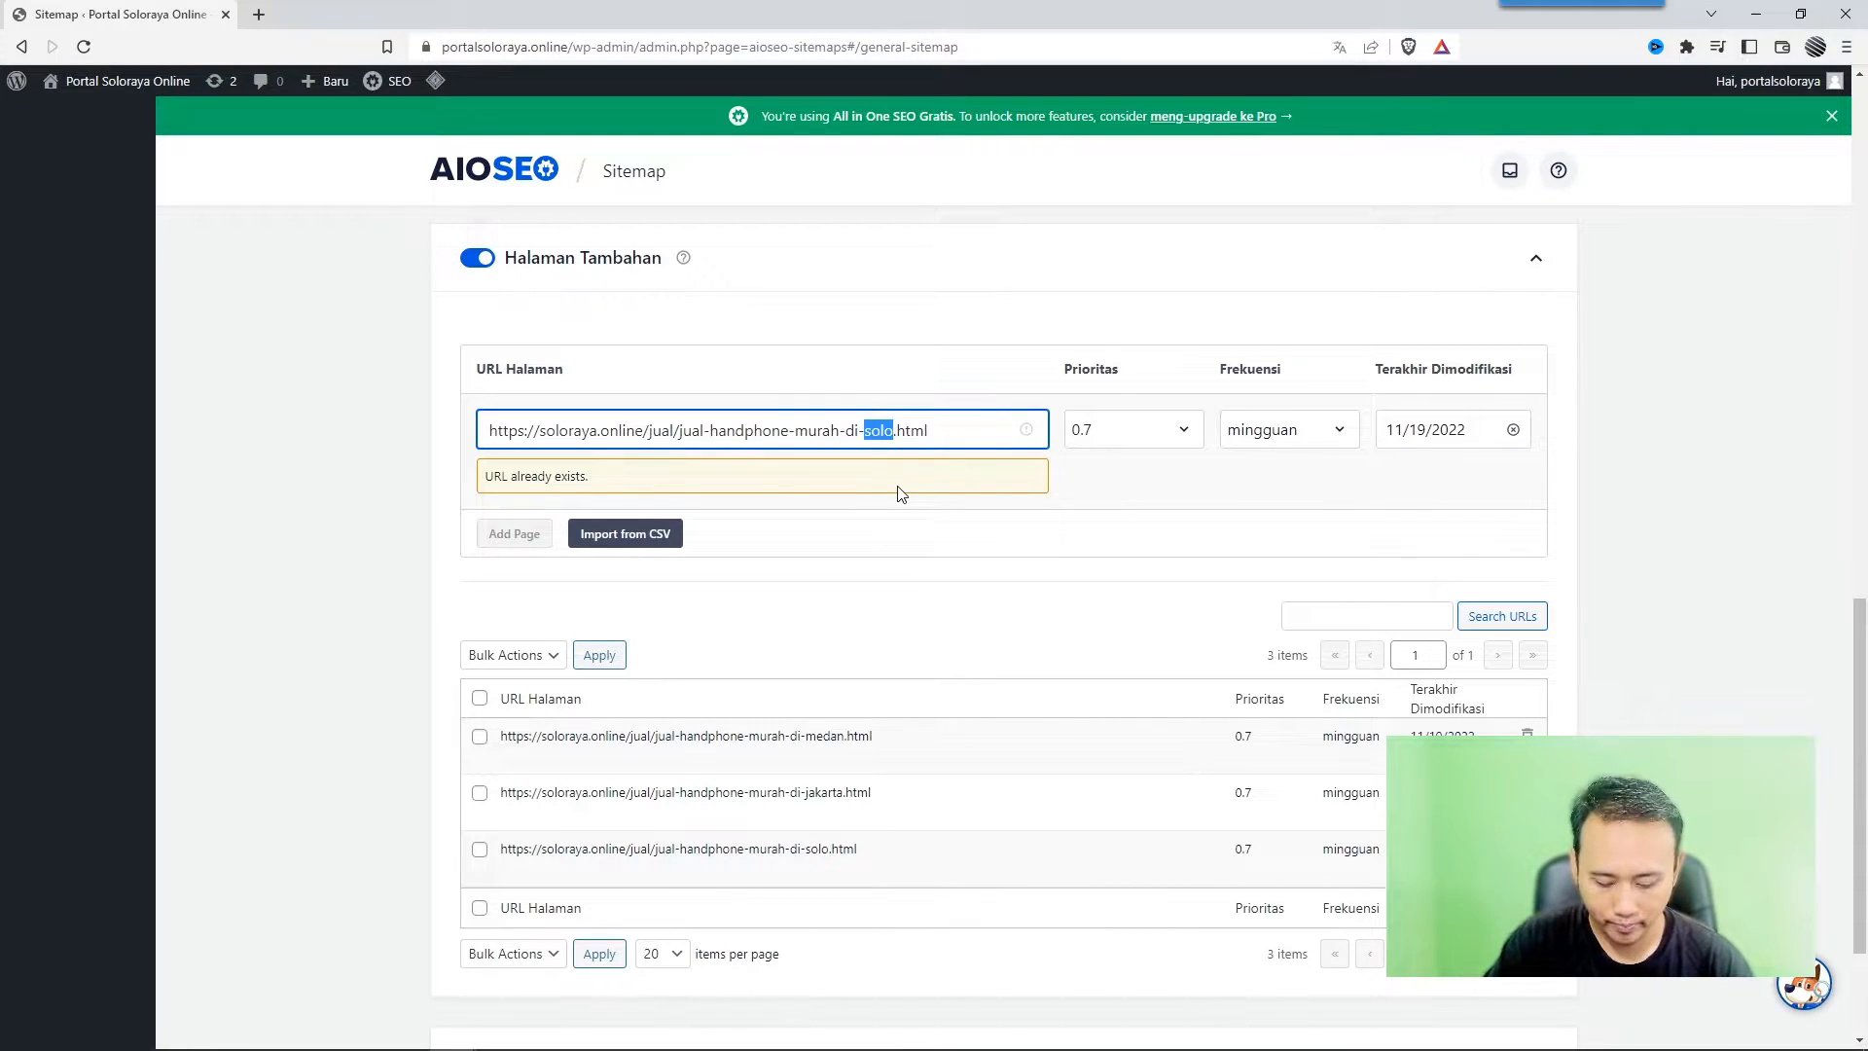
{"action": "type", "text": "palembang"}
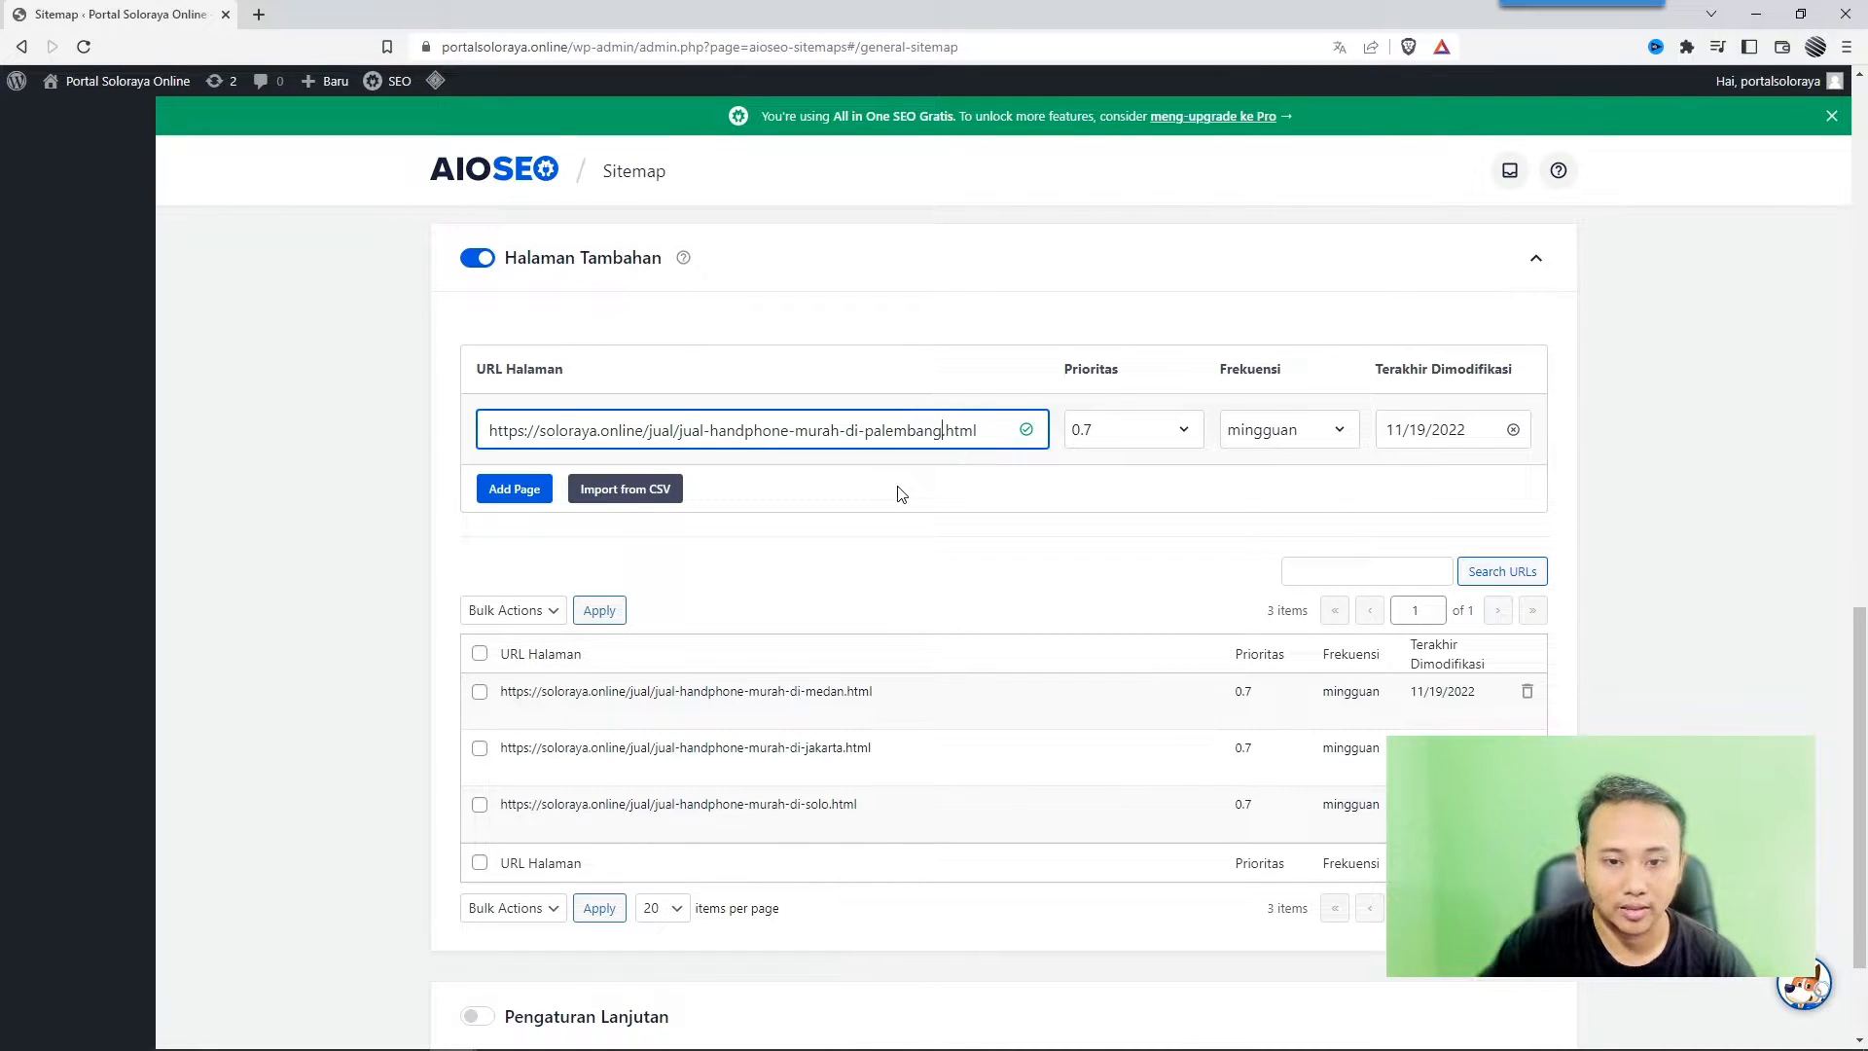
{"action": "left_click", "coordinate": [541, 491]}
- Add another sitemap page from the copied URL with "solo" replaced by "pekanbaru"
{"action": "left_click", "coordinate": [796, 425]}
{"action": "key", "text": "ctrl+v"}
{"action": "left_click_drag", "start_coordinate": [865, 432], "coordinate": [895, 431]}
{"action": "type", "text": "pekanbaru"}
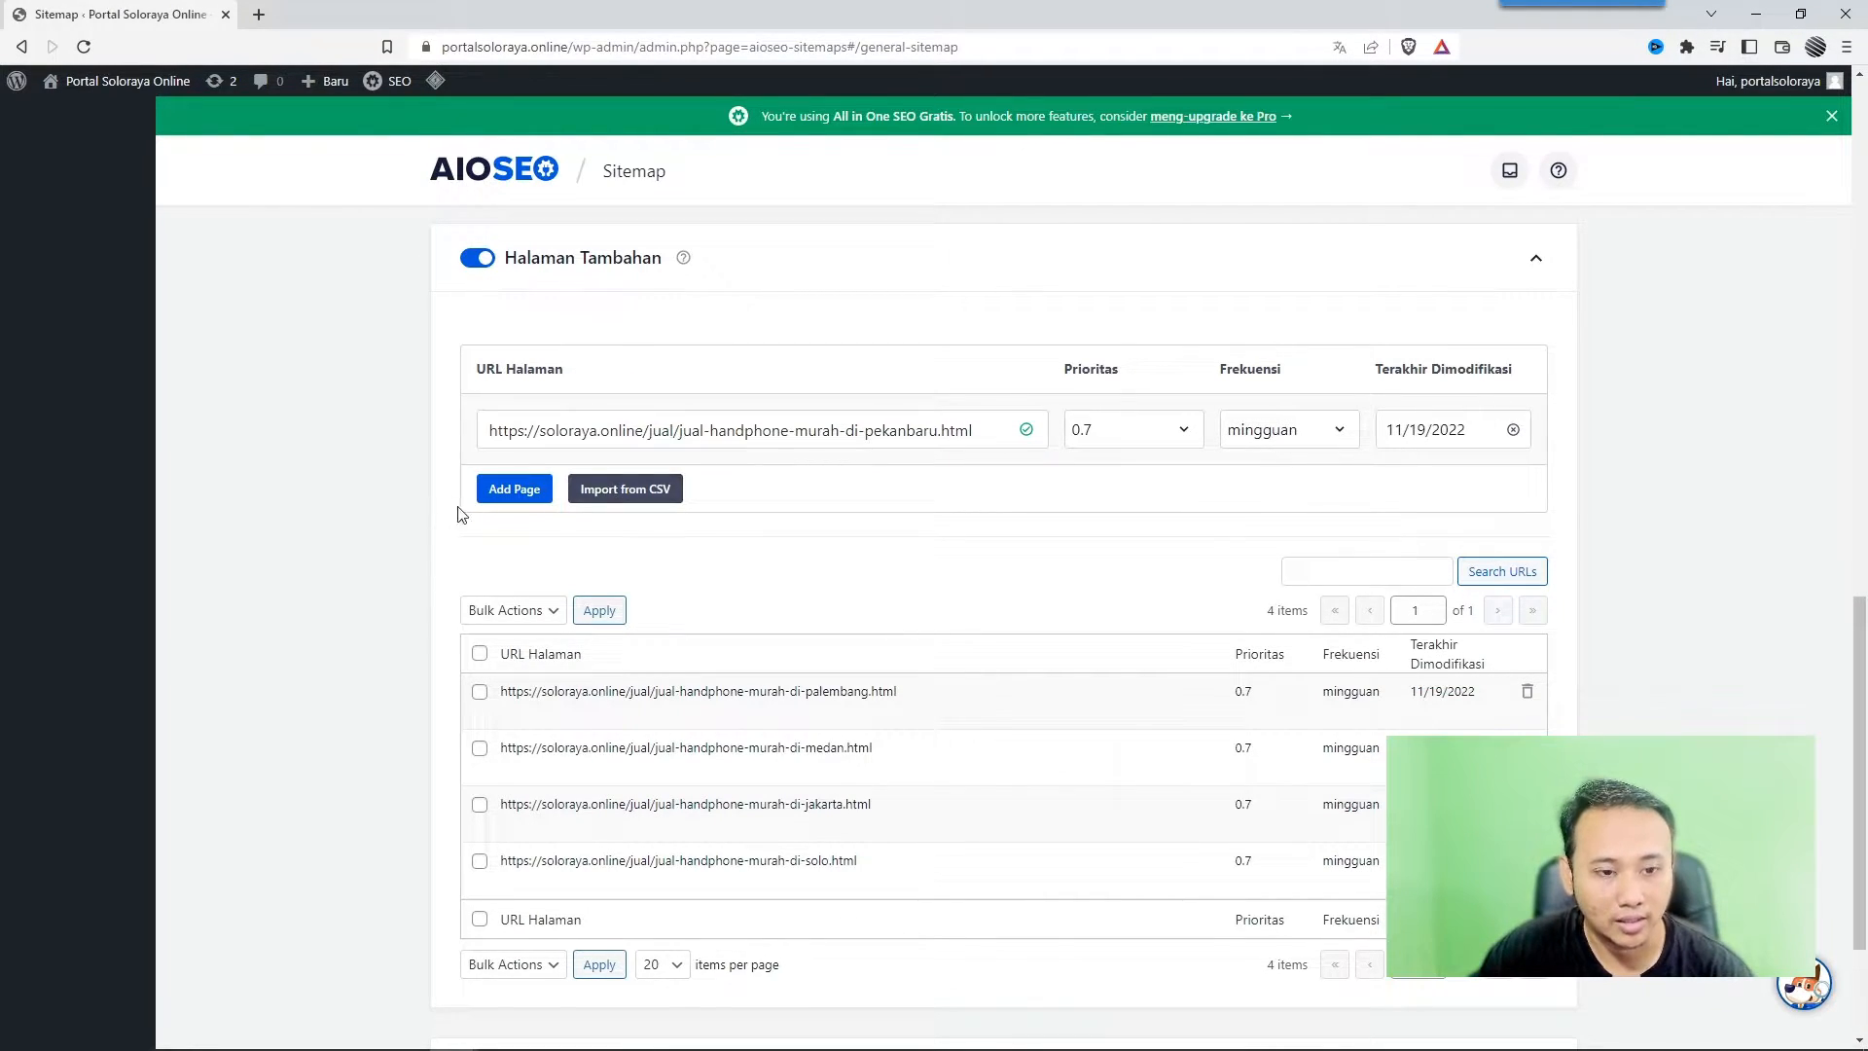
{"action": "left_click", "coordinate": [511, 490]}
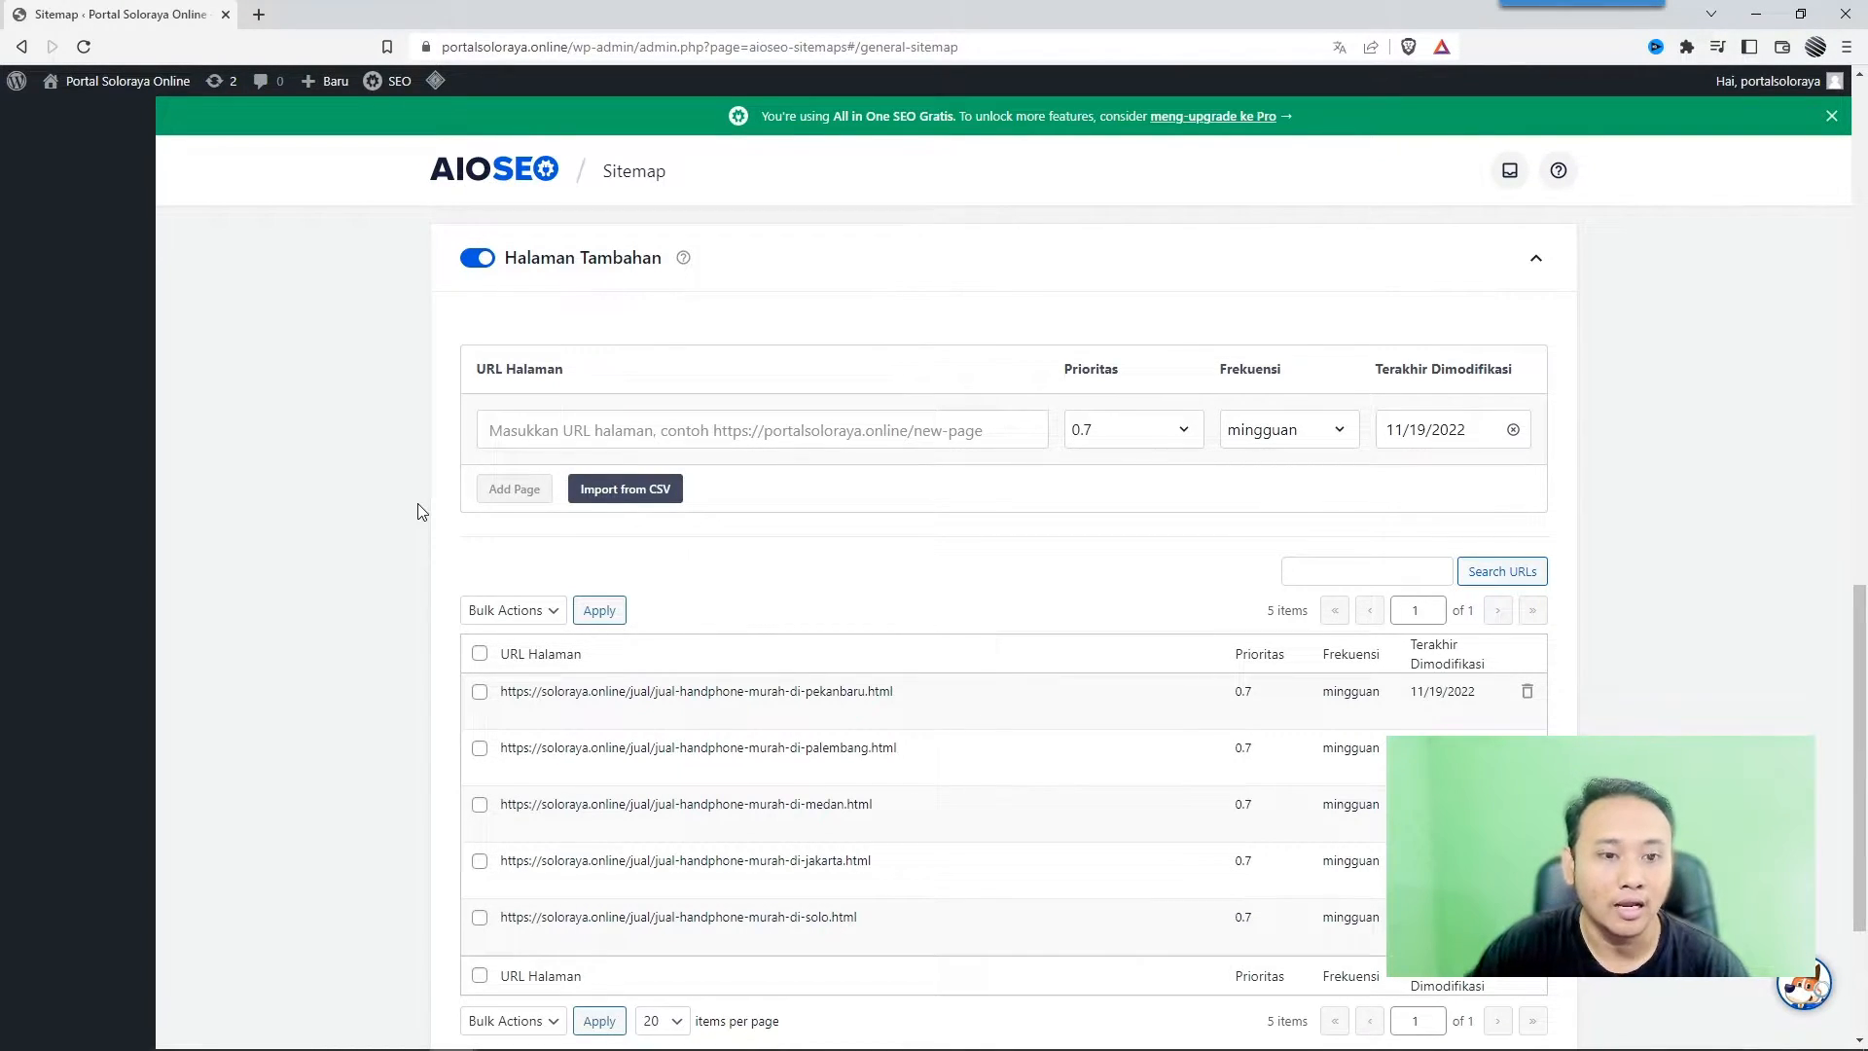
- Download the sample CSV for importing additional pages and save it as aioseo-additional-pages-sample in the Unduhan folder
{"action": "scroll", "coordinate": [475, 608], "scroll_direction": "down", "scroll_amount": 1}
{"action": "scroll", "coordinate": [484, 587], "scroll_direction": "up", "scroll_amount": 1}
{"action": "left_click", "coordinate": [629, 491]}
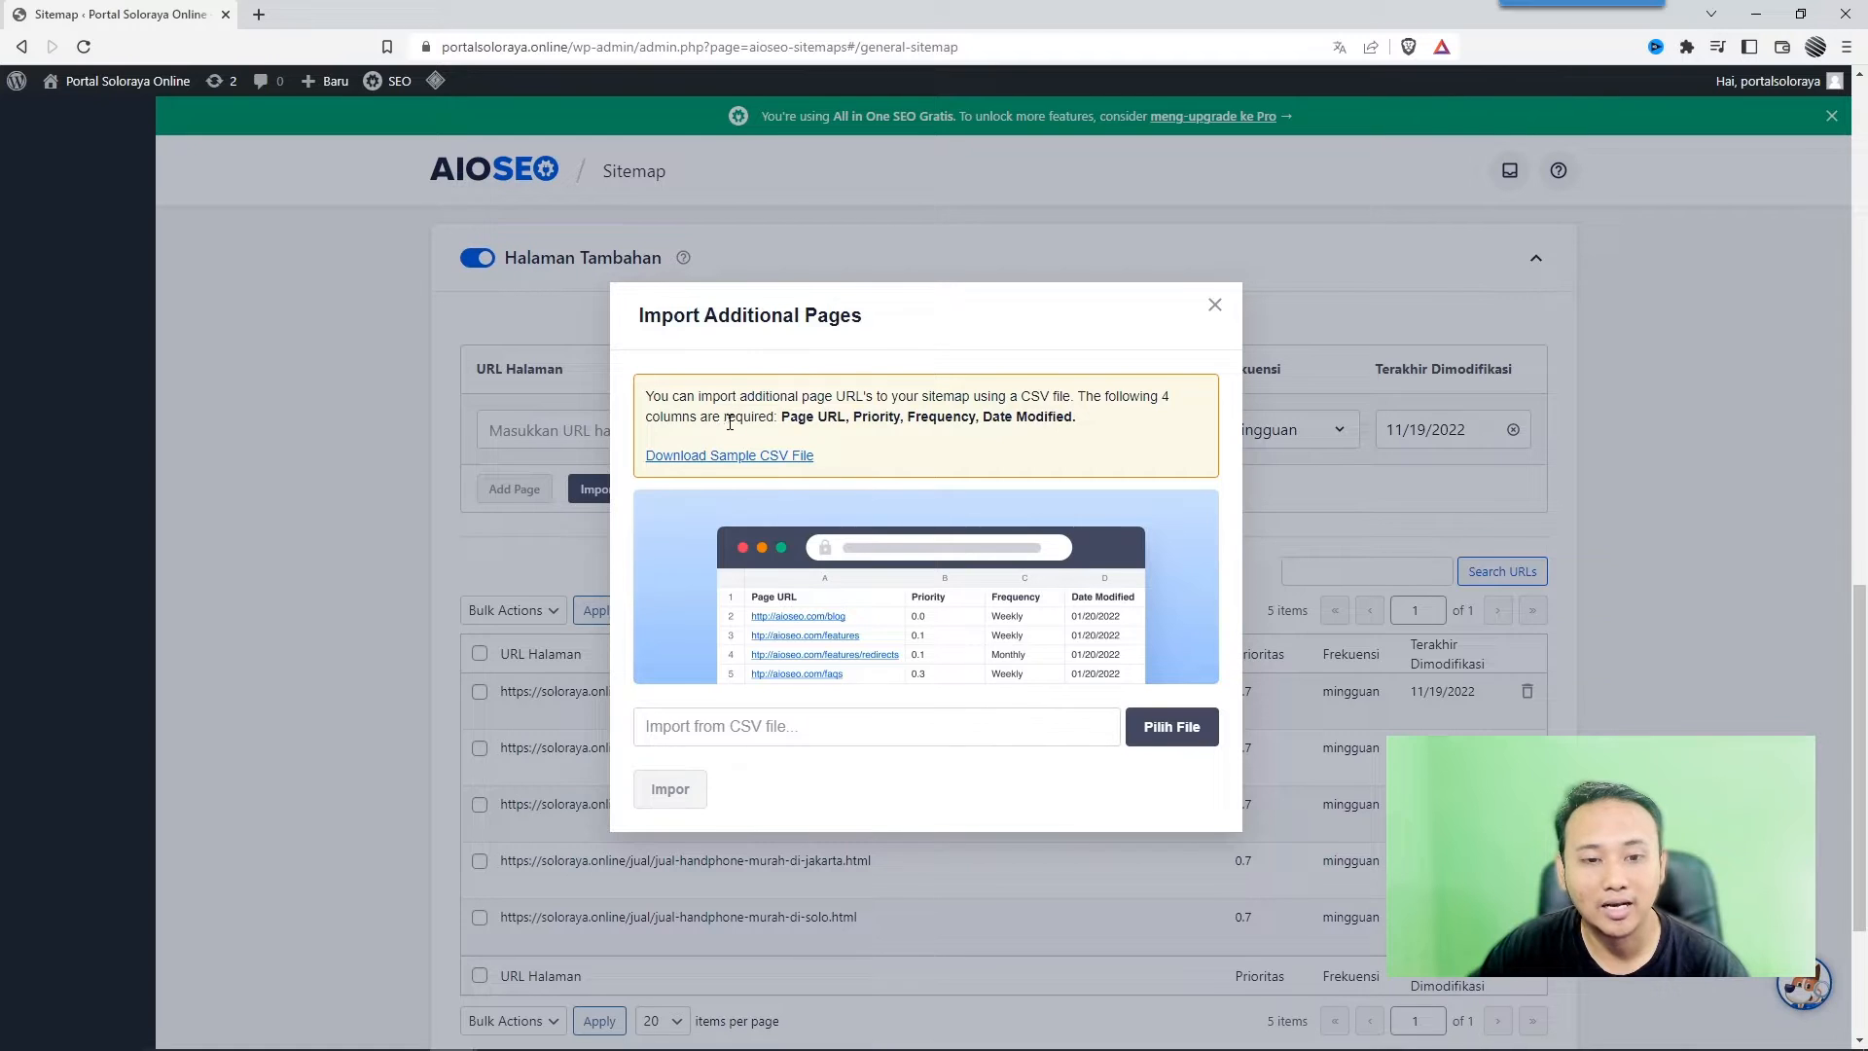
{"action": "left_click", "coordinate": [732, 453]}
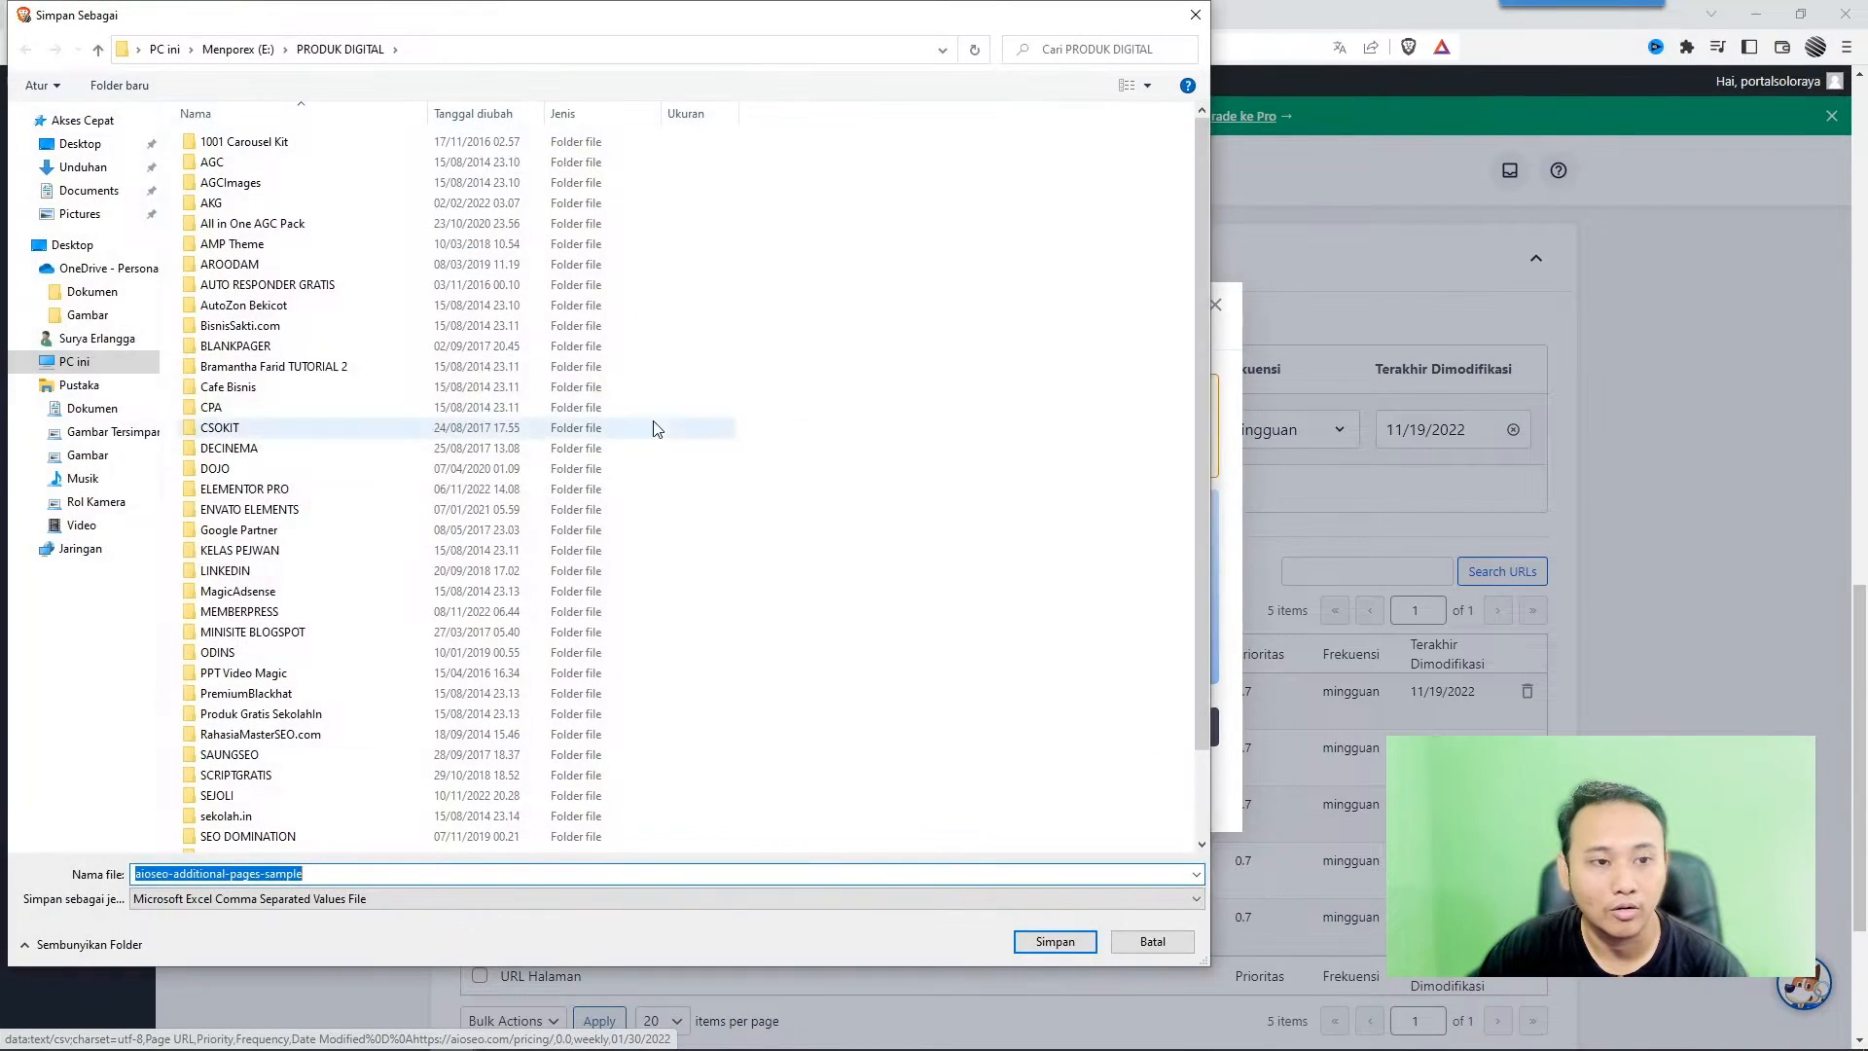
{"action": "left_click", "coordinate": [83, 166]}
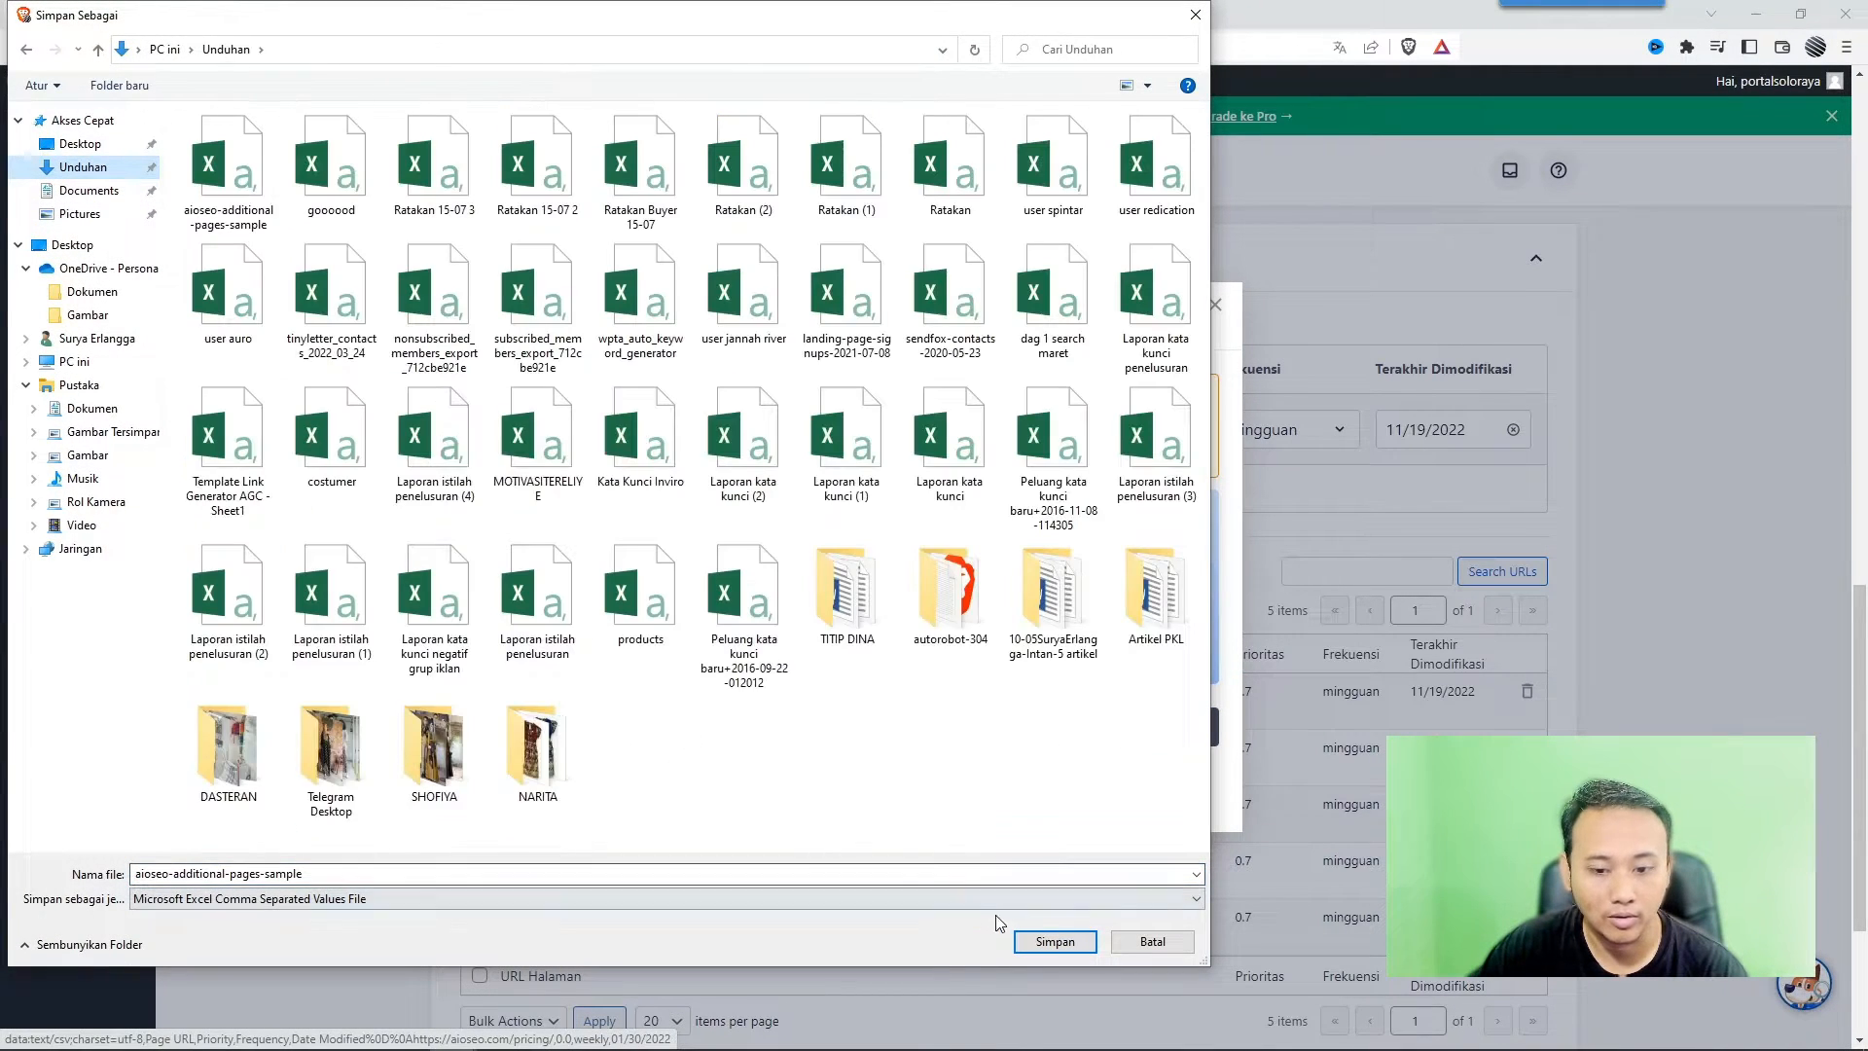
{"action": "left_click", "coordinate": [1037, 942]}
{"action": "left_click", "coordinate": [984, 547]}
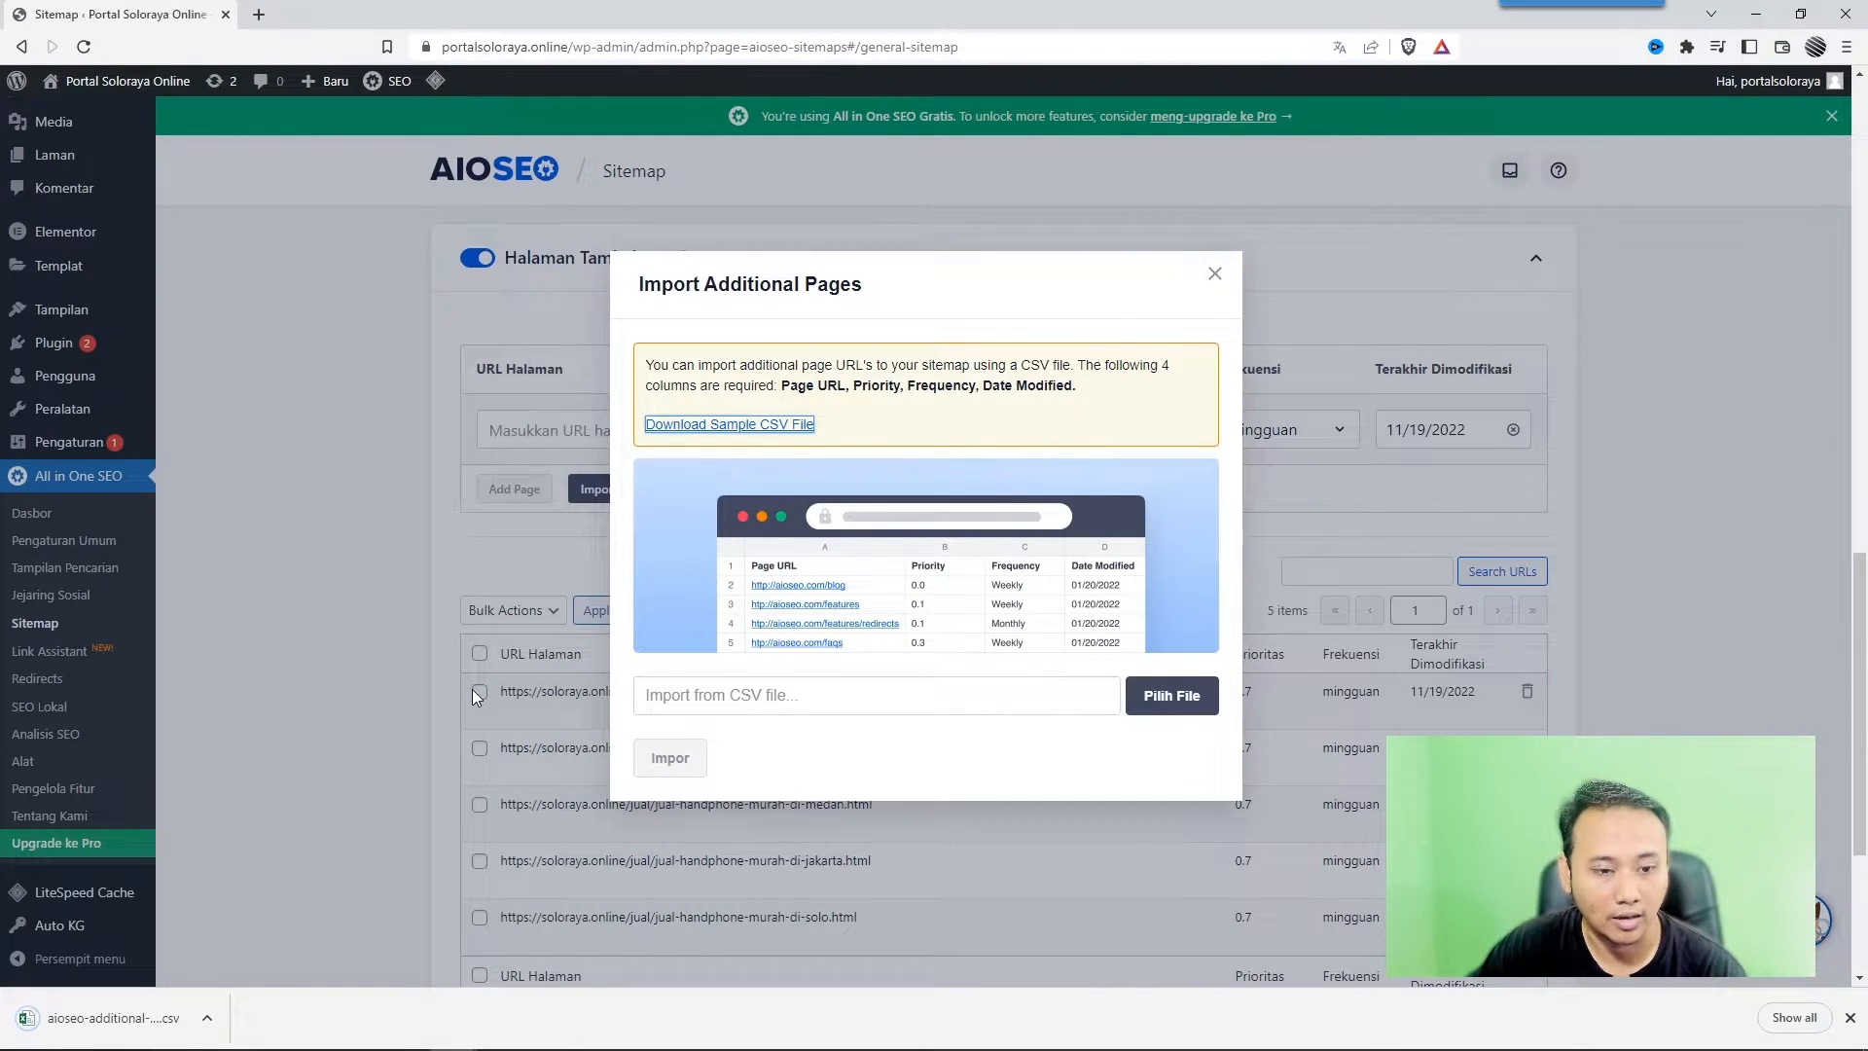
- Open the downloaded sample CSV in Excel and examine how its header and example row are laid out
{"action": "left_click", "coordinate": [101, 1029]}
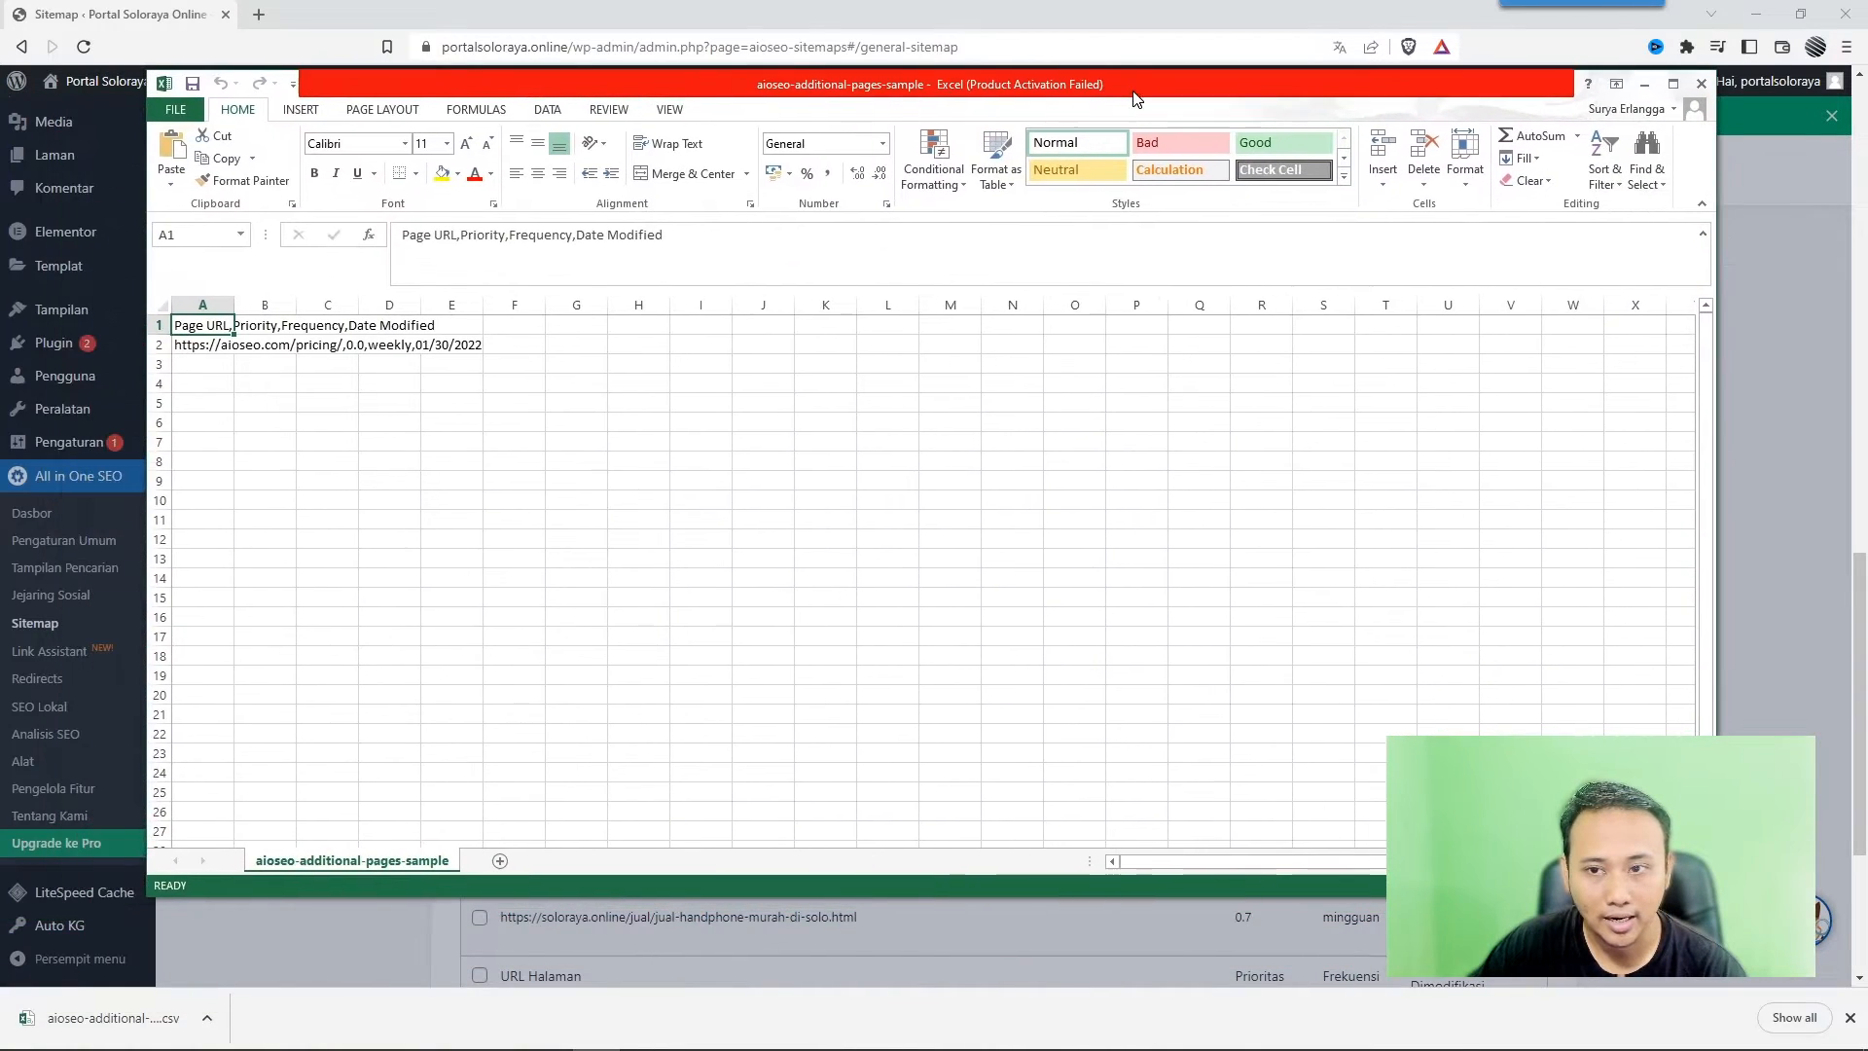
{"action": "left_click", "coordinate": [1671, 86]}
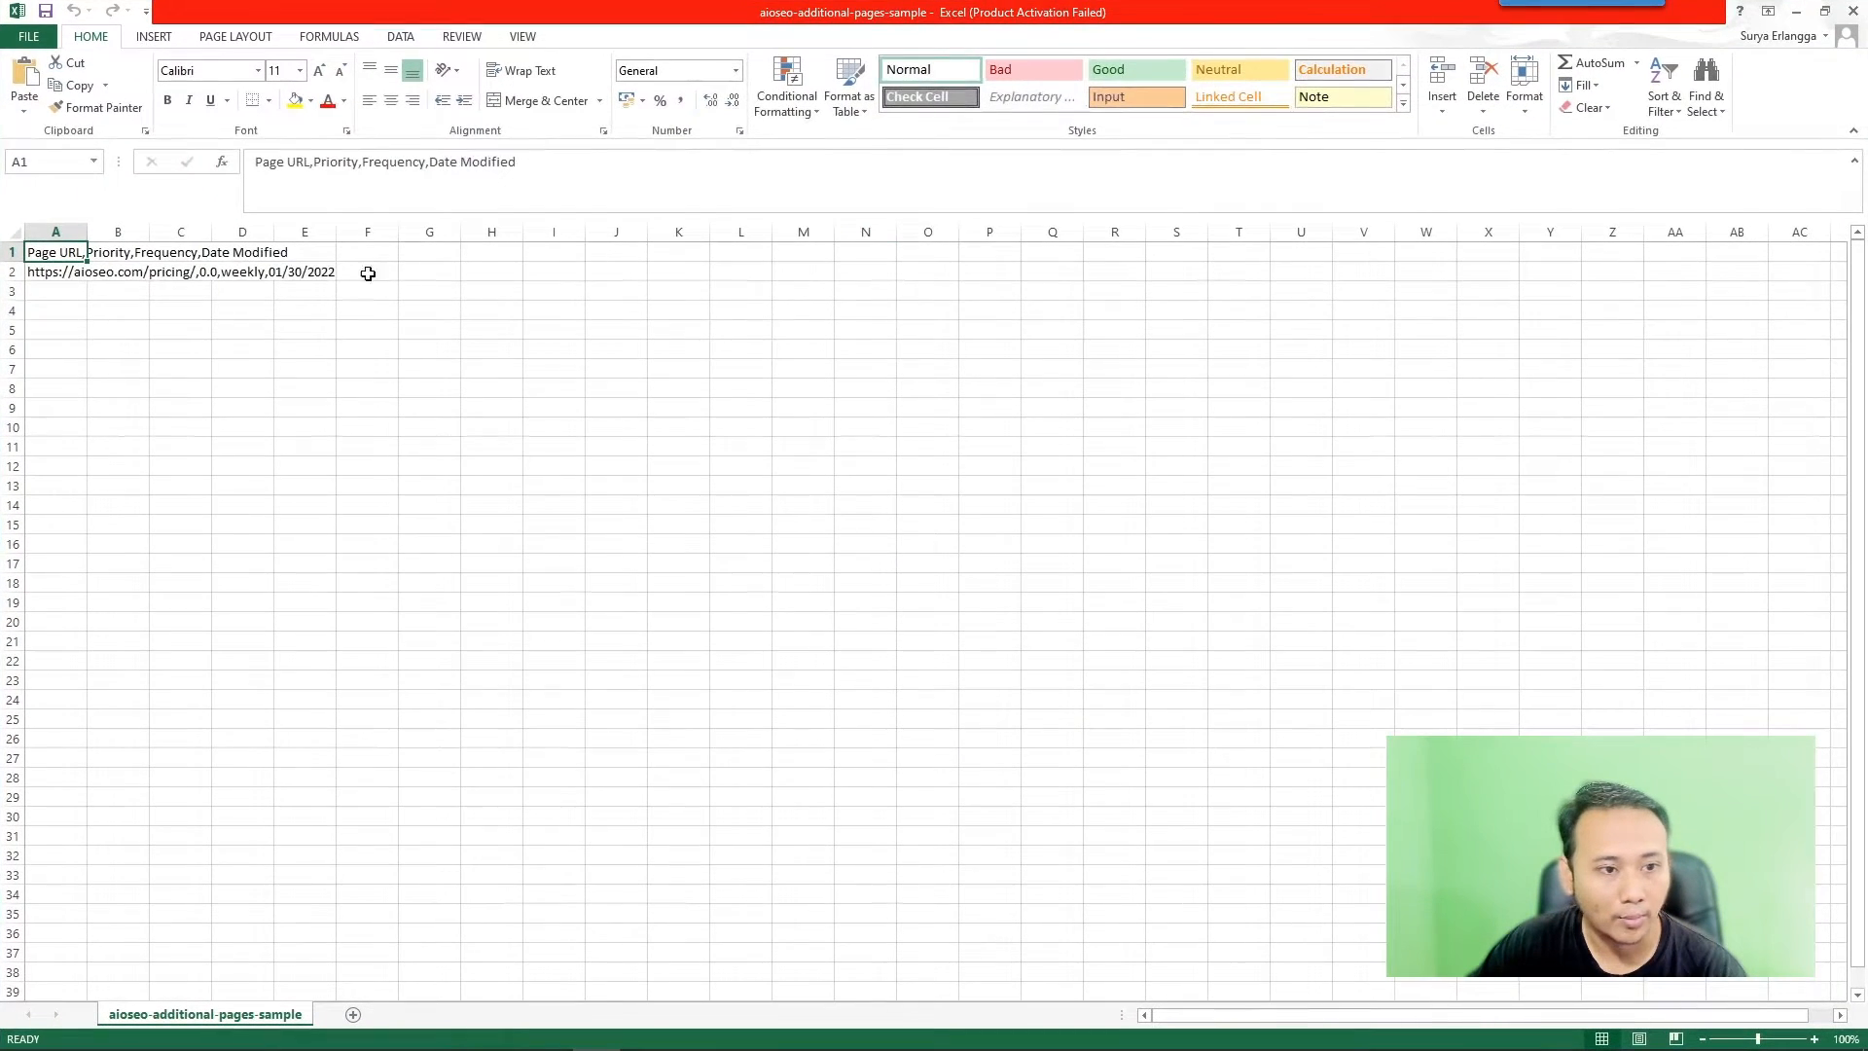
{"action": "left_click", "coordinate": [72, 231]}
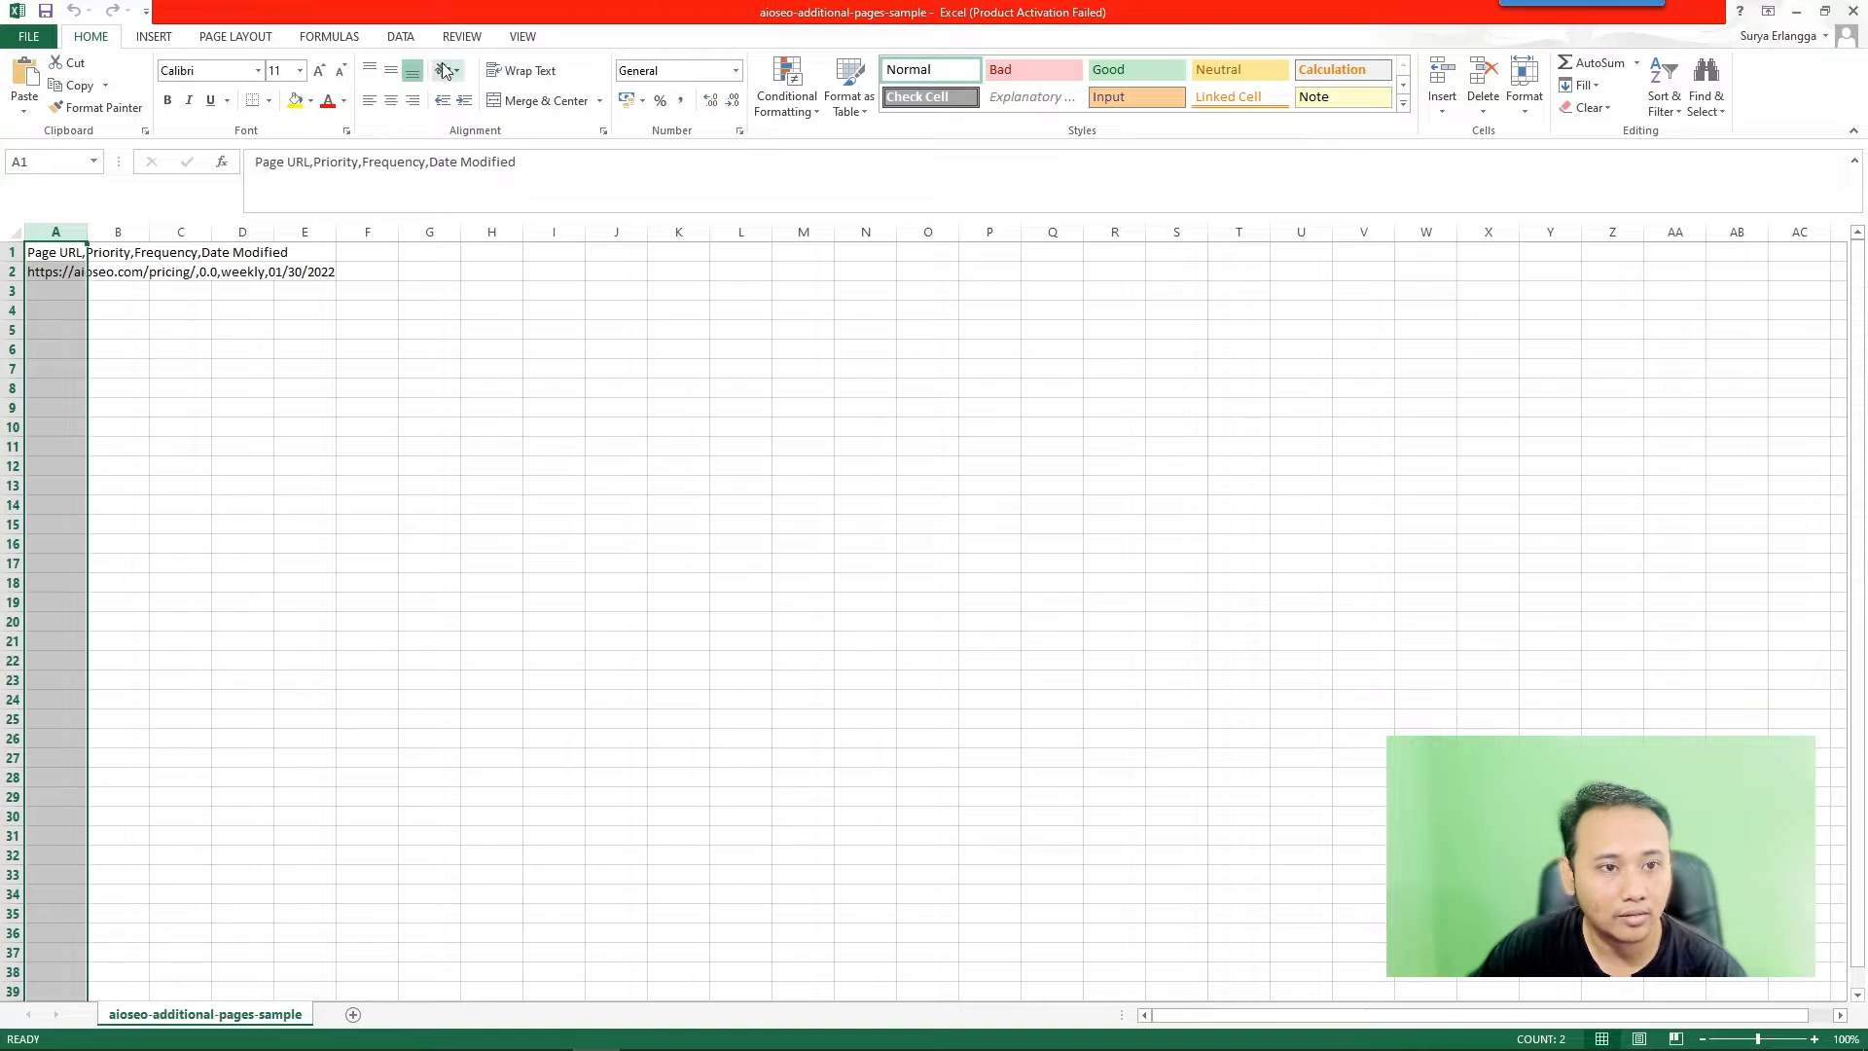
{"action": "left_click", "coordinate": [408, 39]}
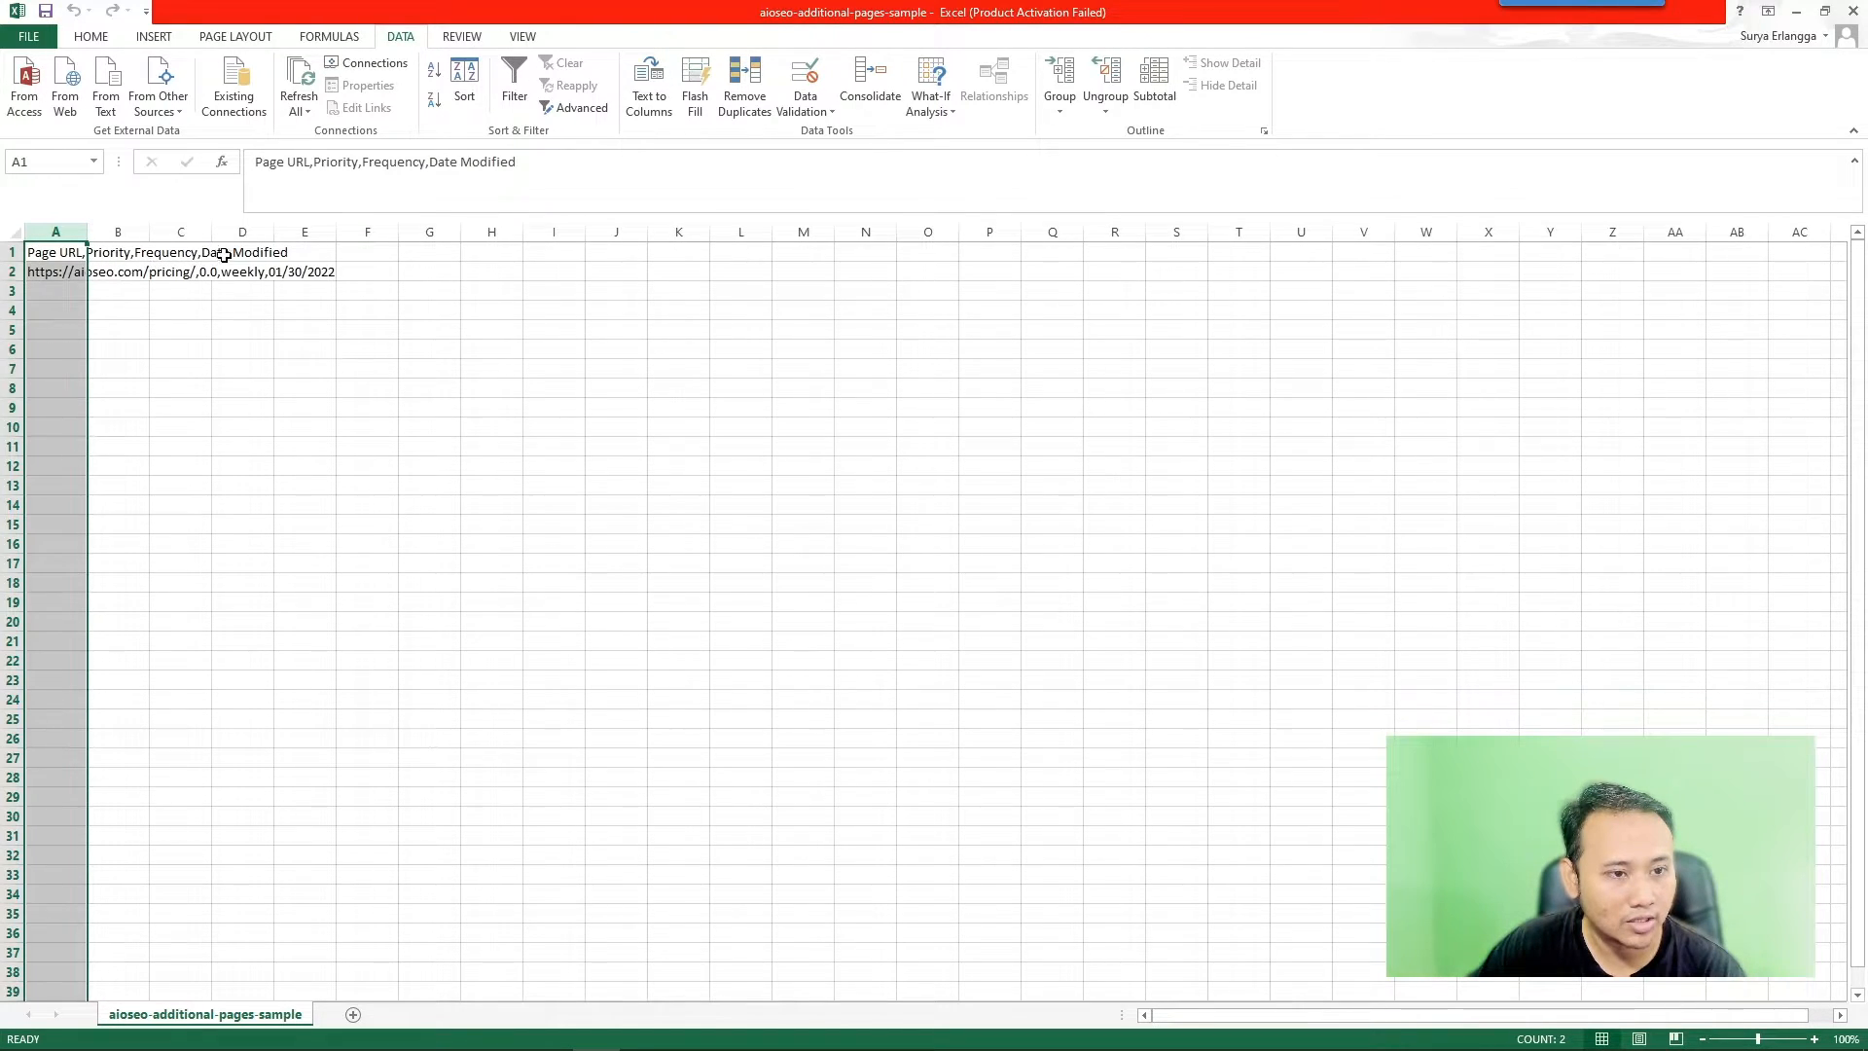
{"action": "left_click", "coordinate": [38, 274]}
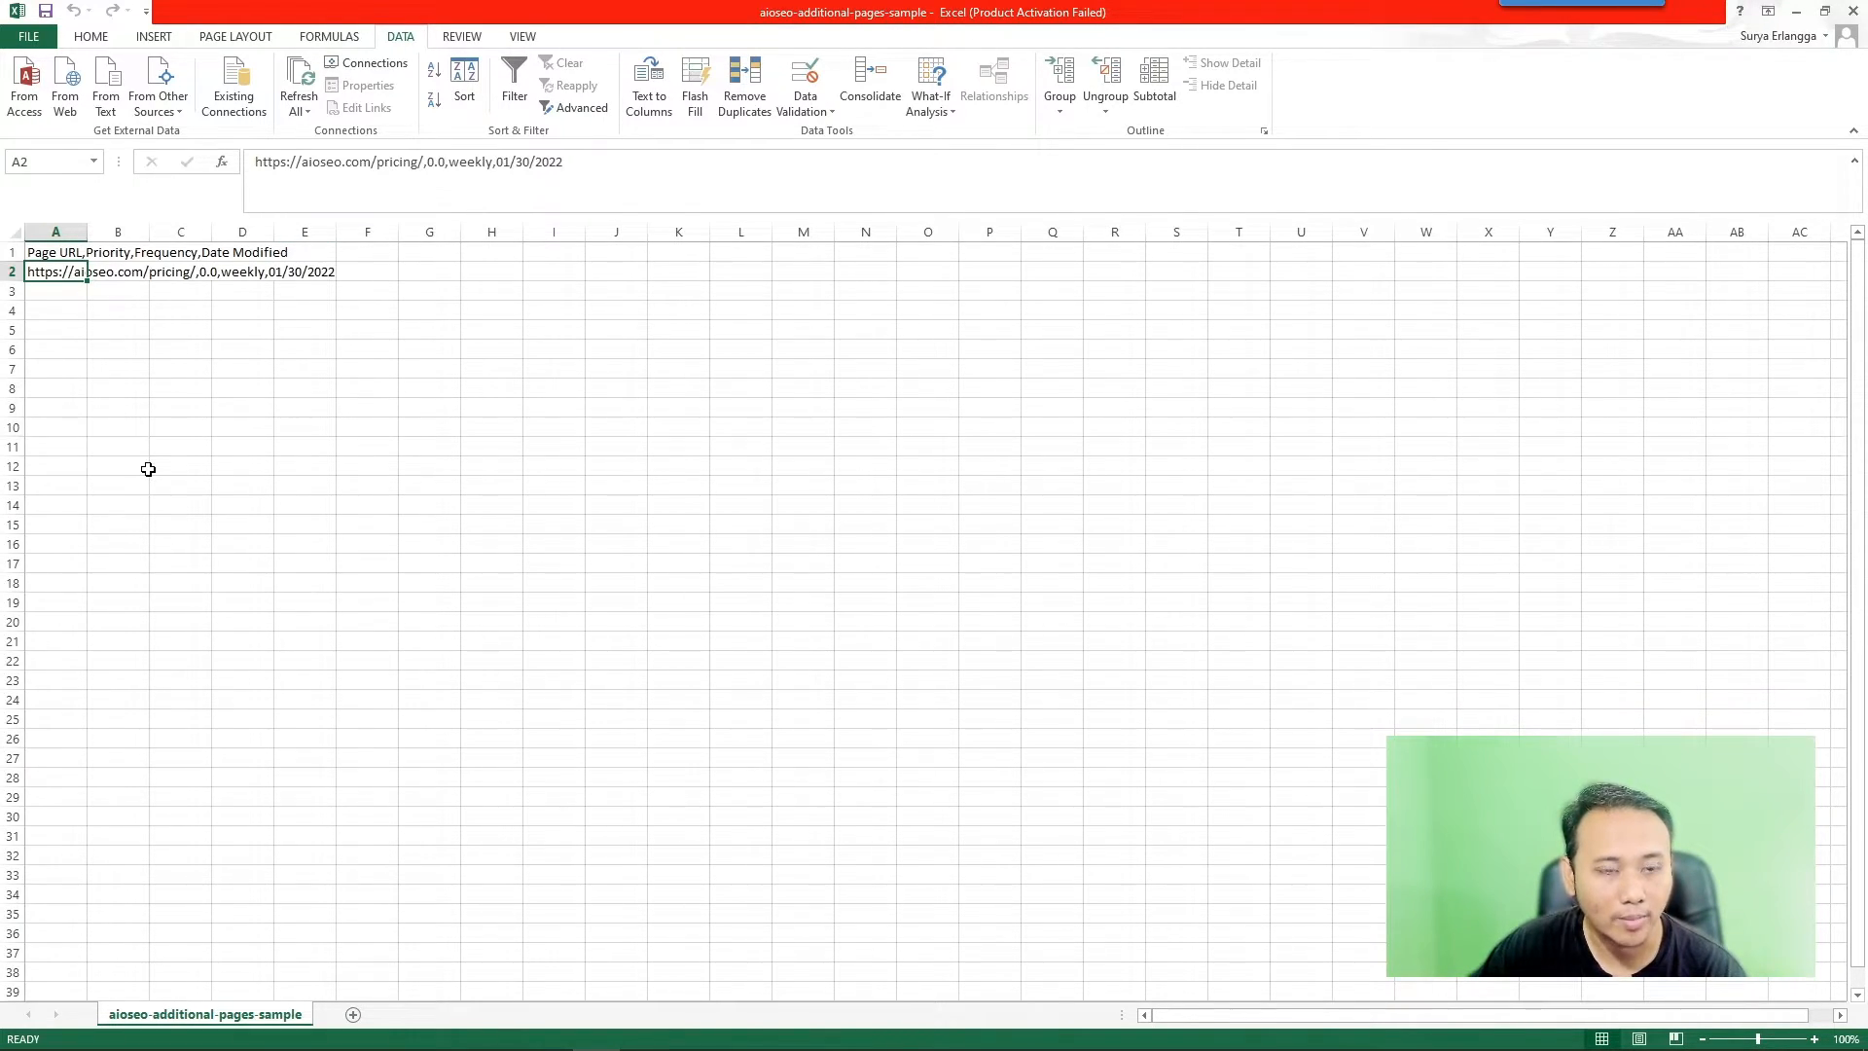
{"action": "left_click", "coordinate": [1798, 18]}
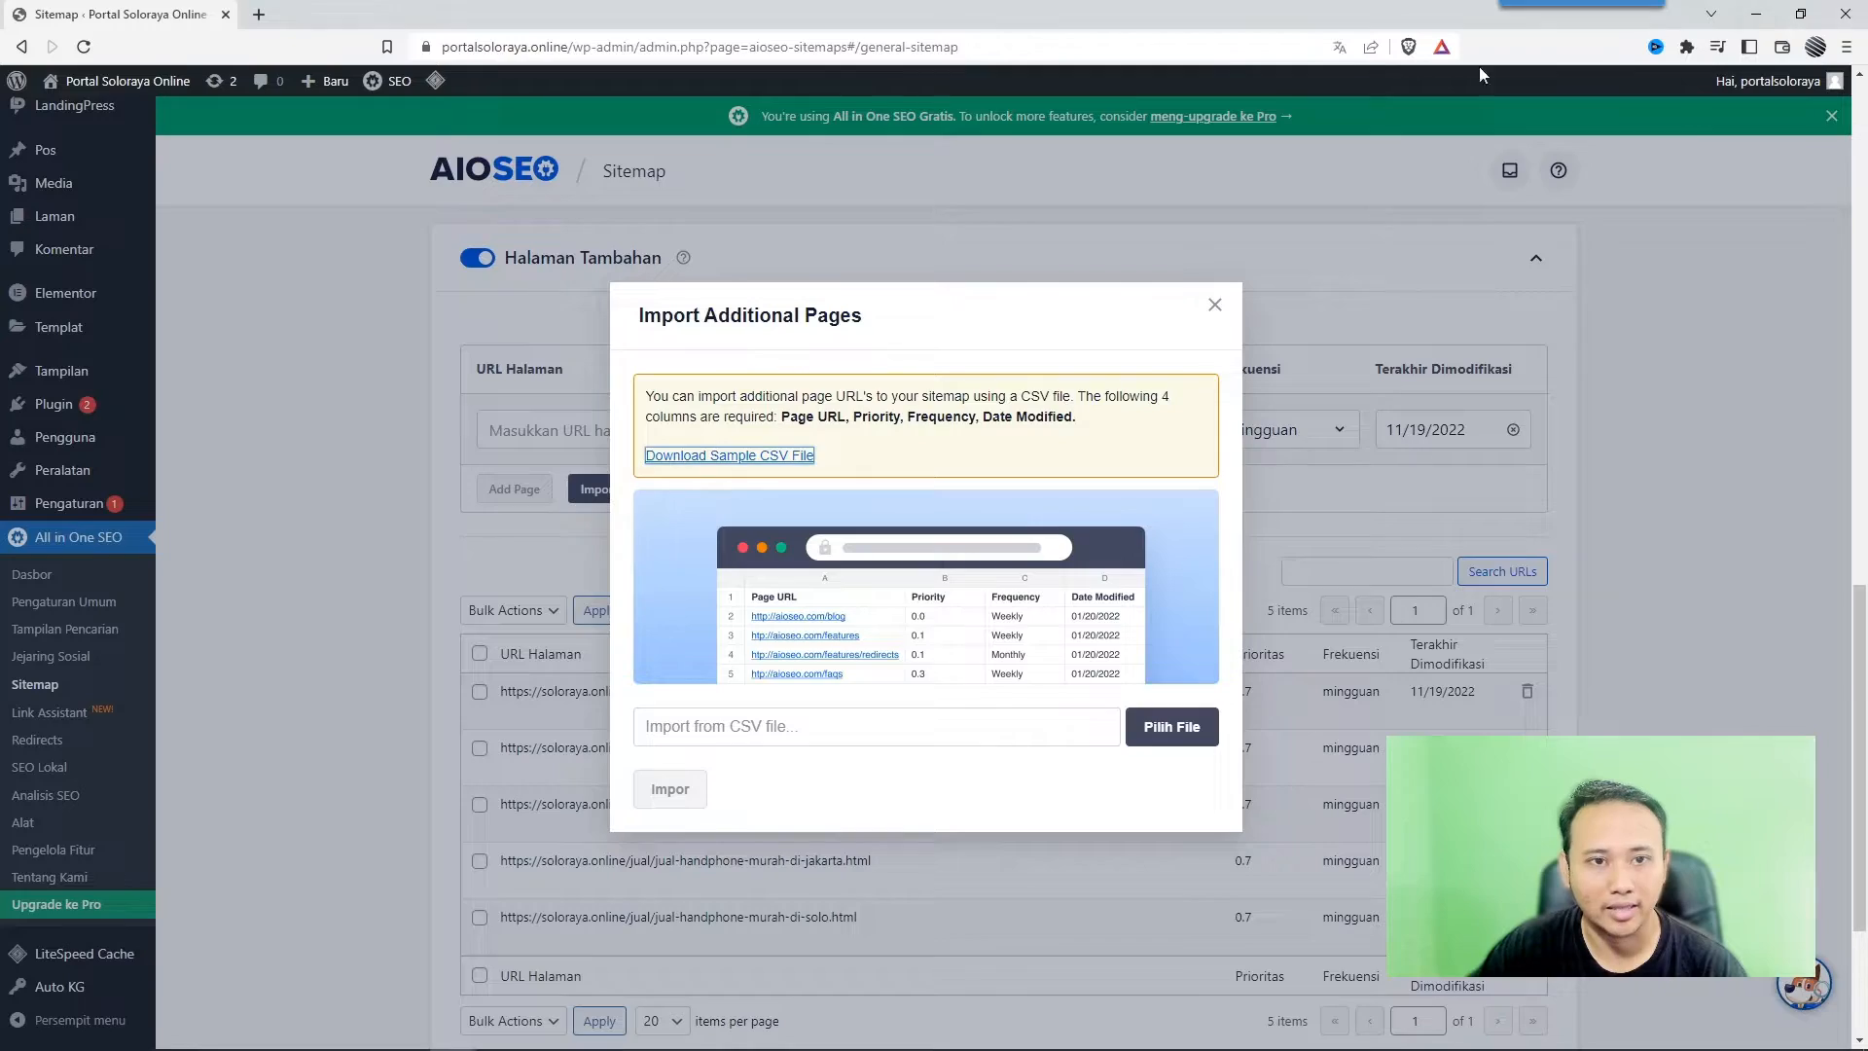
- Open the Line Combination Generator from thinkcalculator.com/texttool/ in a new browser tab
{"action": "left_click", "coordinate": [257, 18]}
{"action": "type", "text": "thinkcalculator.com/texttool/"}
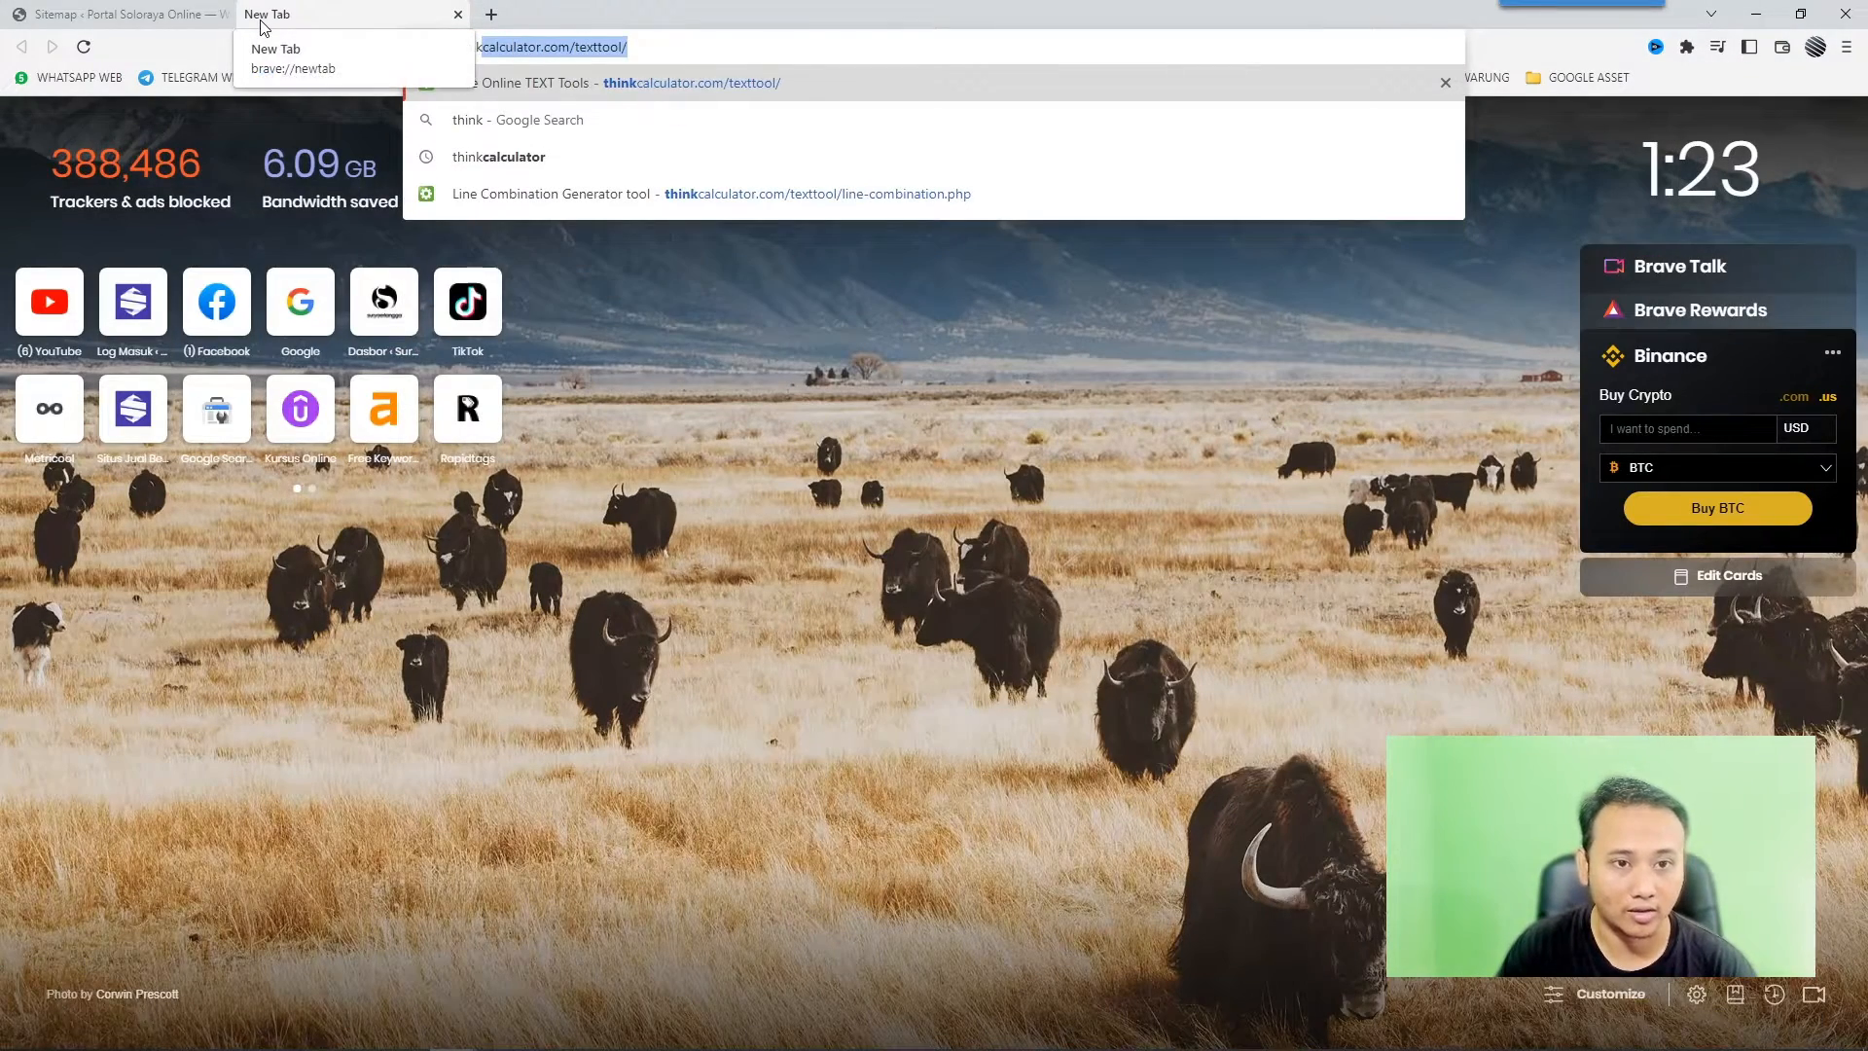
{"action": "key", "text": "Return"}
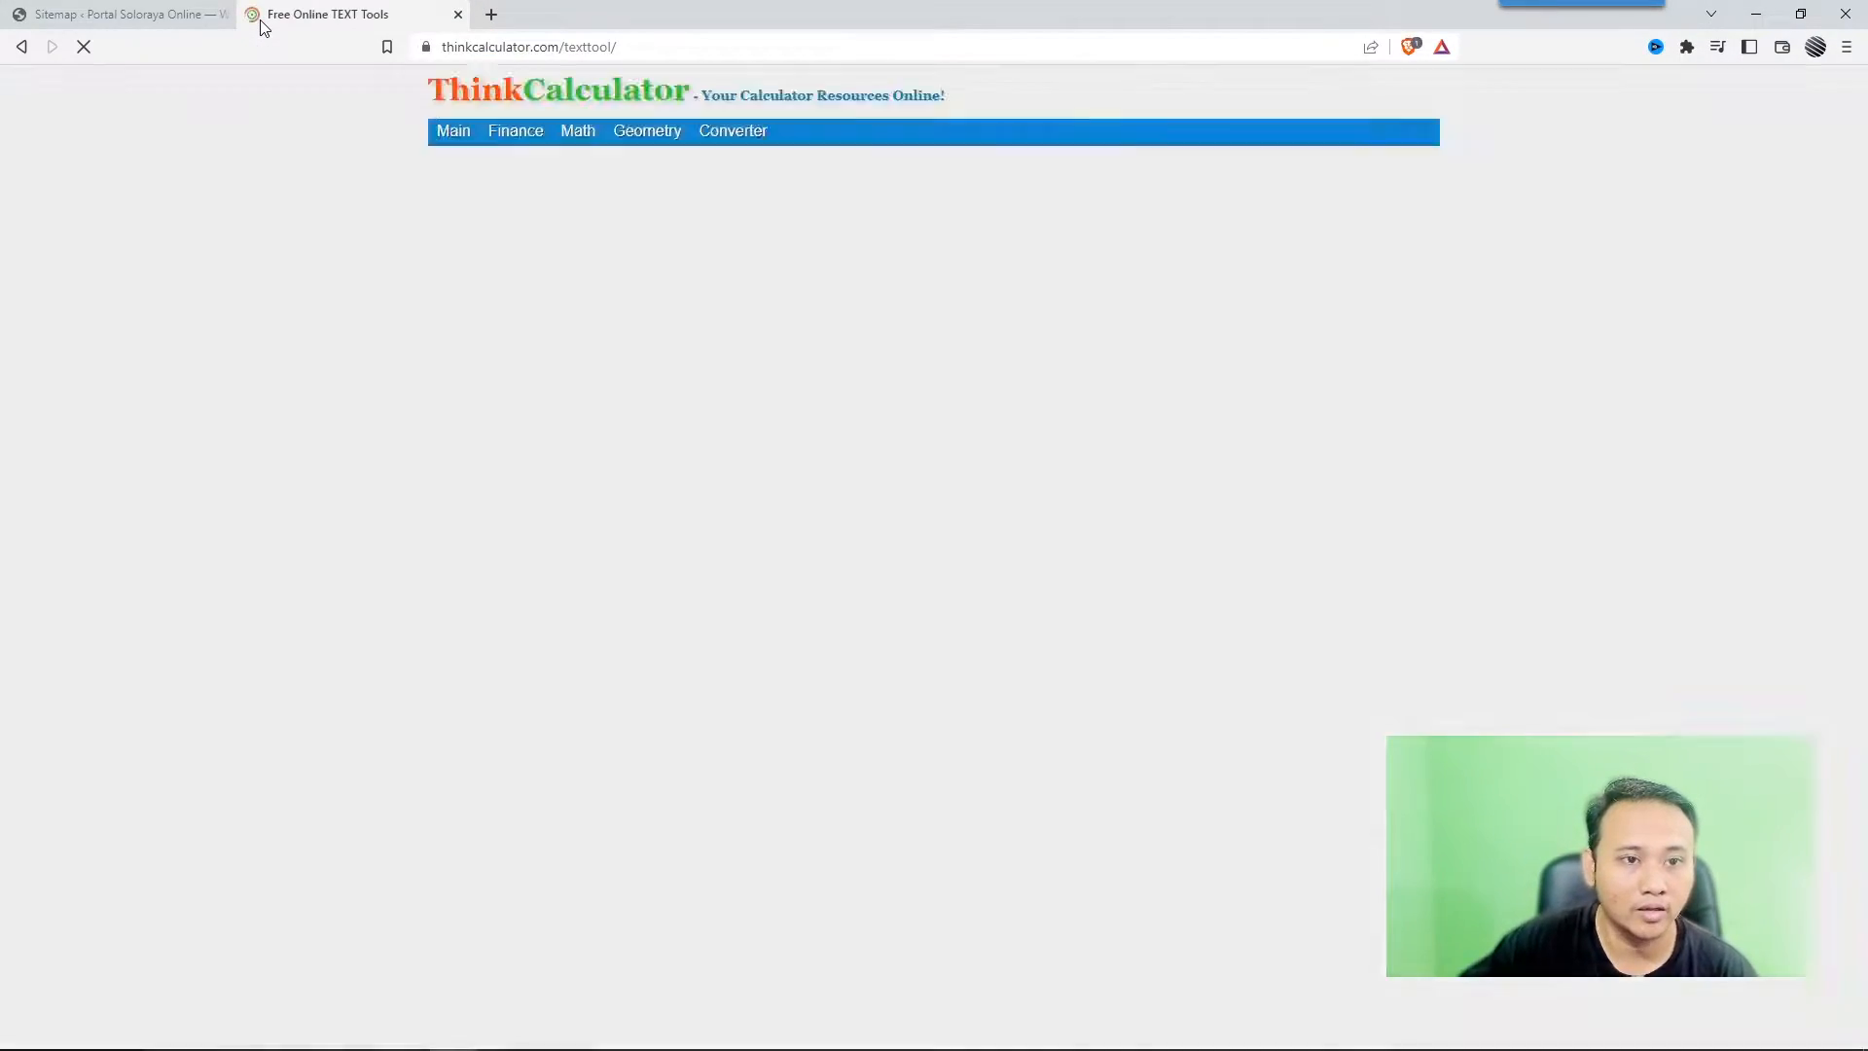
{"action": "scroll", "coordinate": [934, 526], "scroll_direction": "down", "scroll_amount": 3}
{"action": "scroll", "coordinate": [929, 535], "scroll_direction": "down", "scroll_amount": 2}
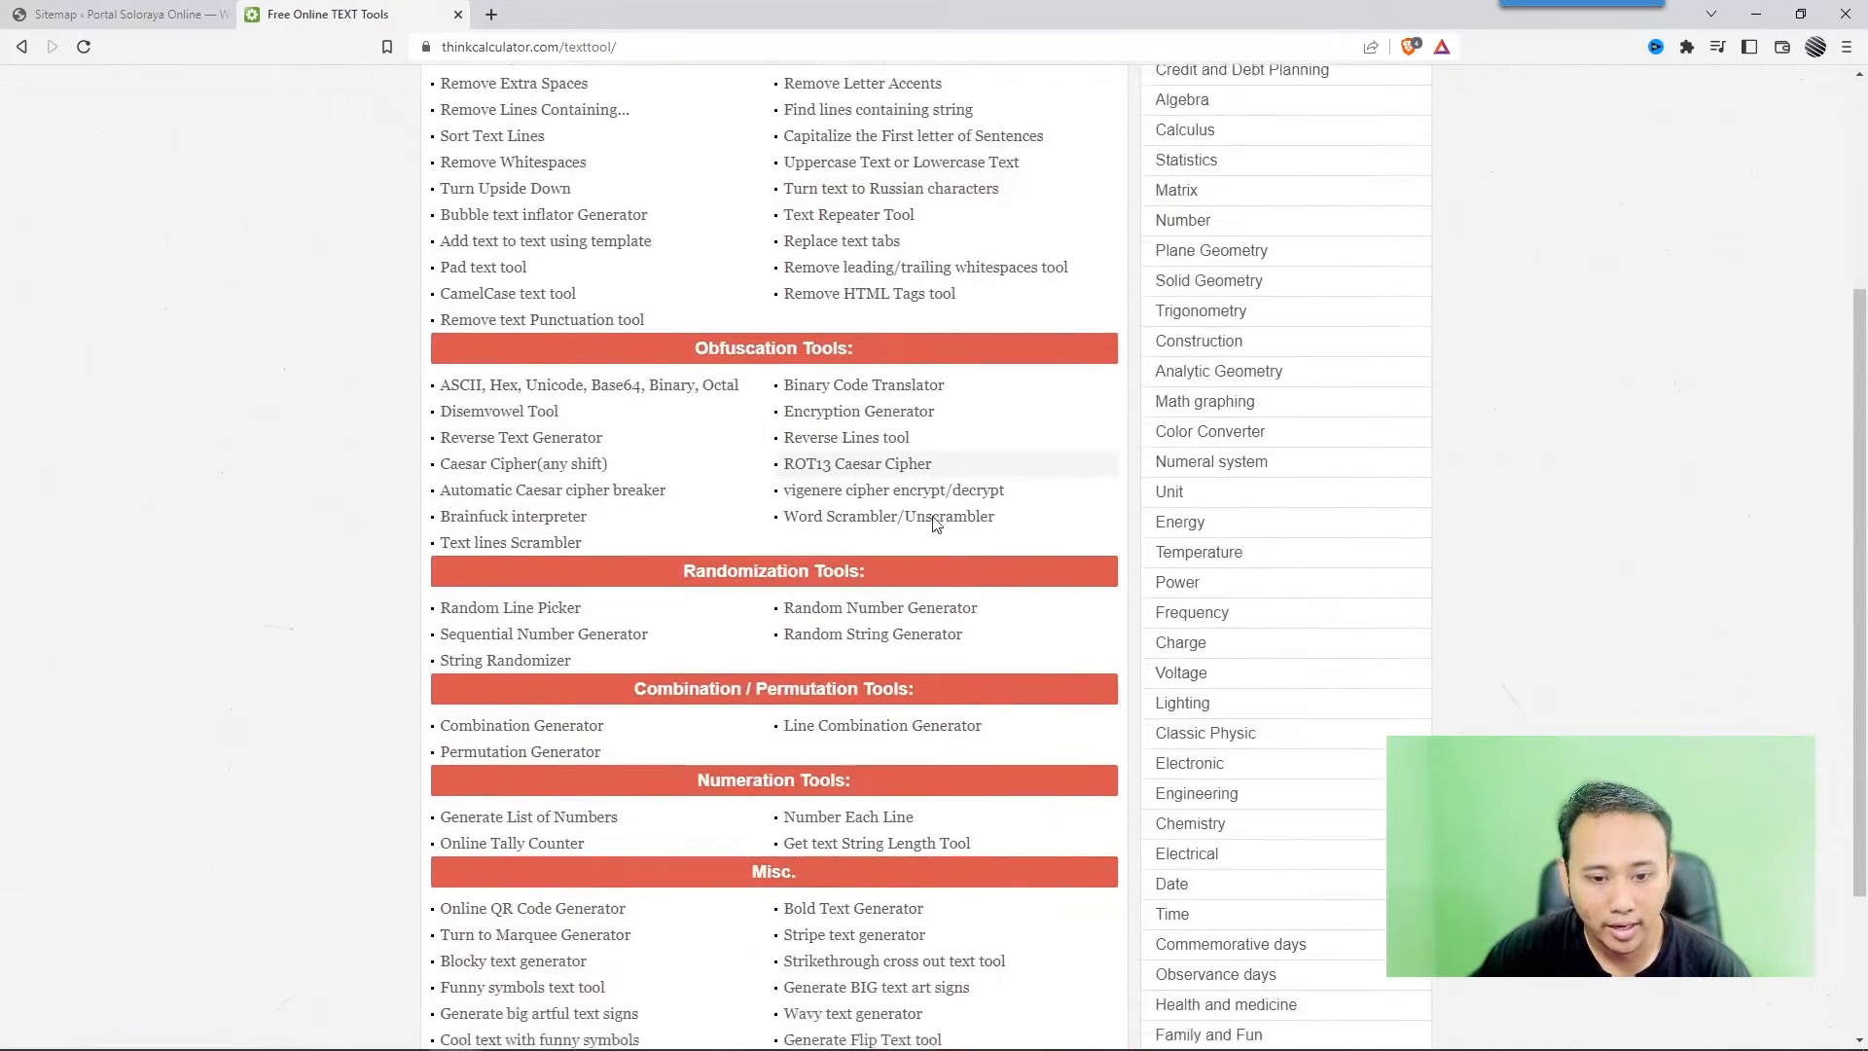
{"action": "left_click", "coordinate": [908, 575]}
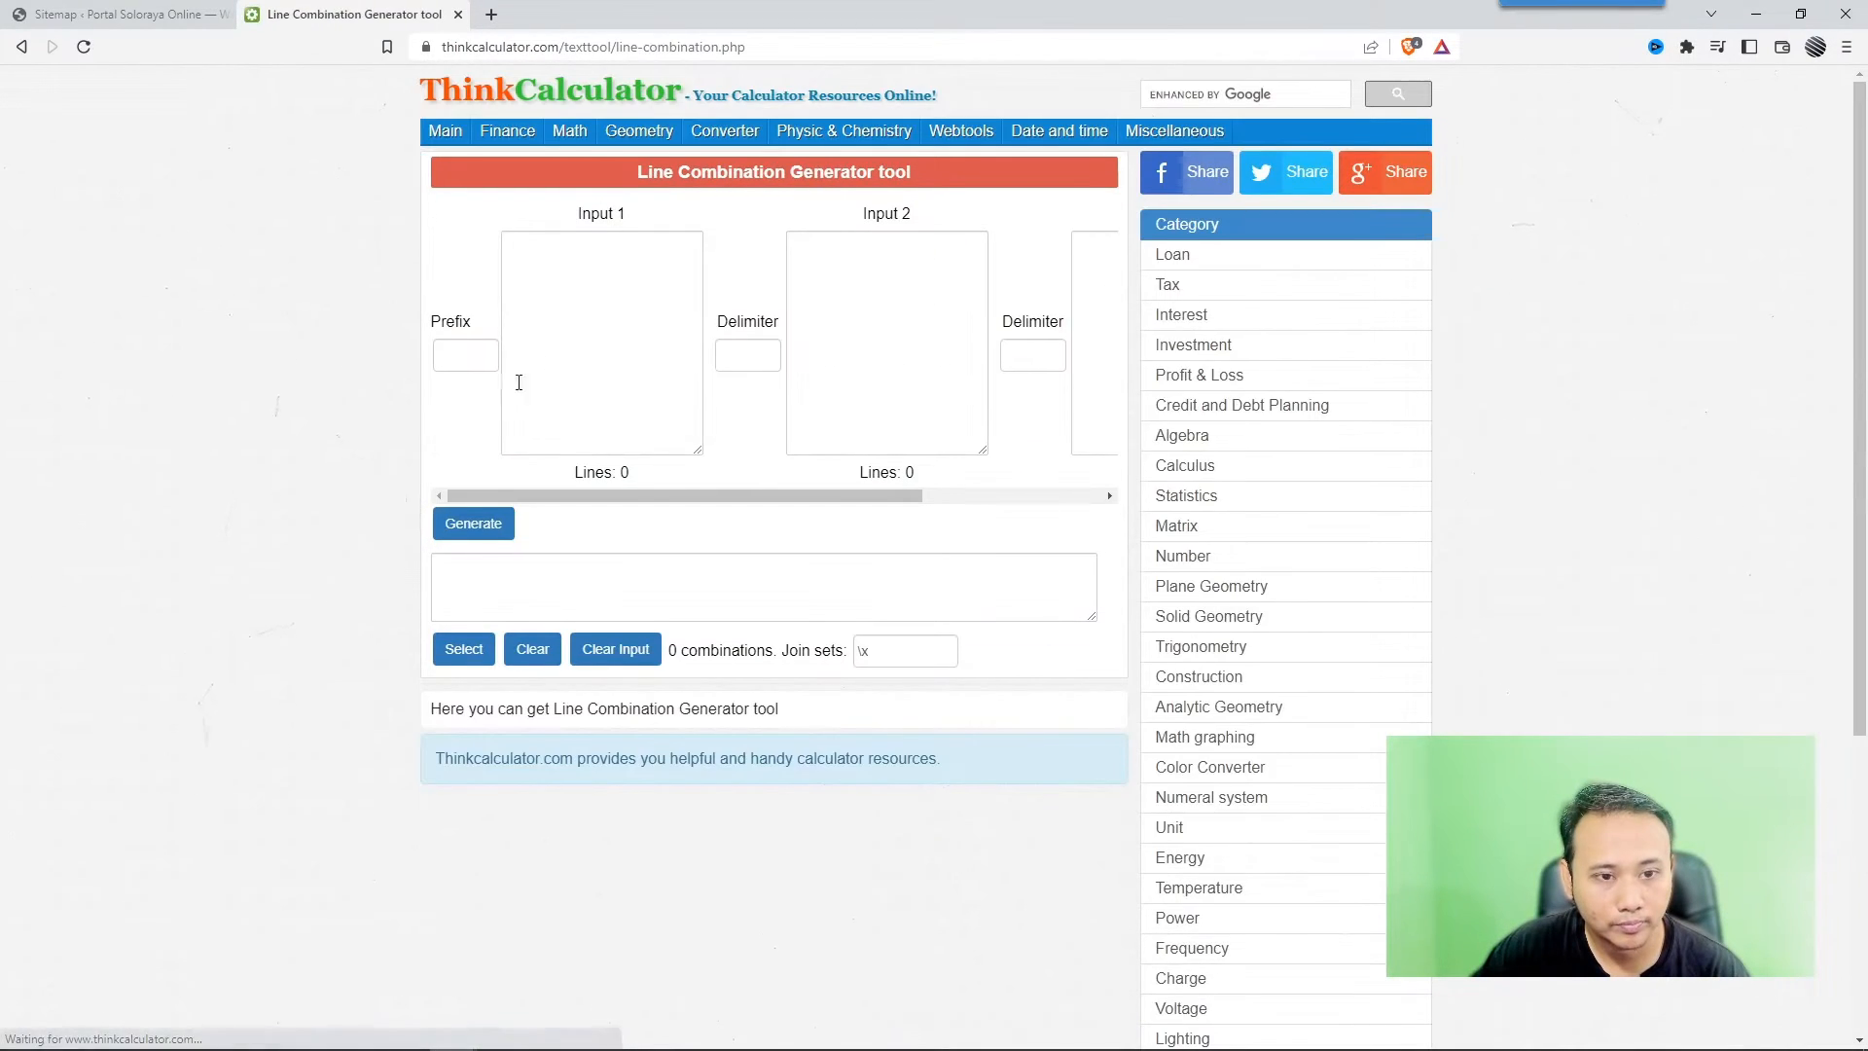
- Enter "jual" as the only line in Input 1 of the generator
{"action": "left_click", "coordinate": [612, 321]}
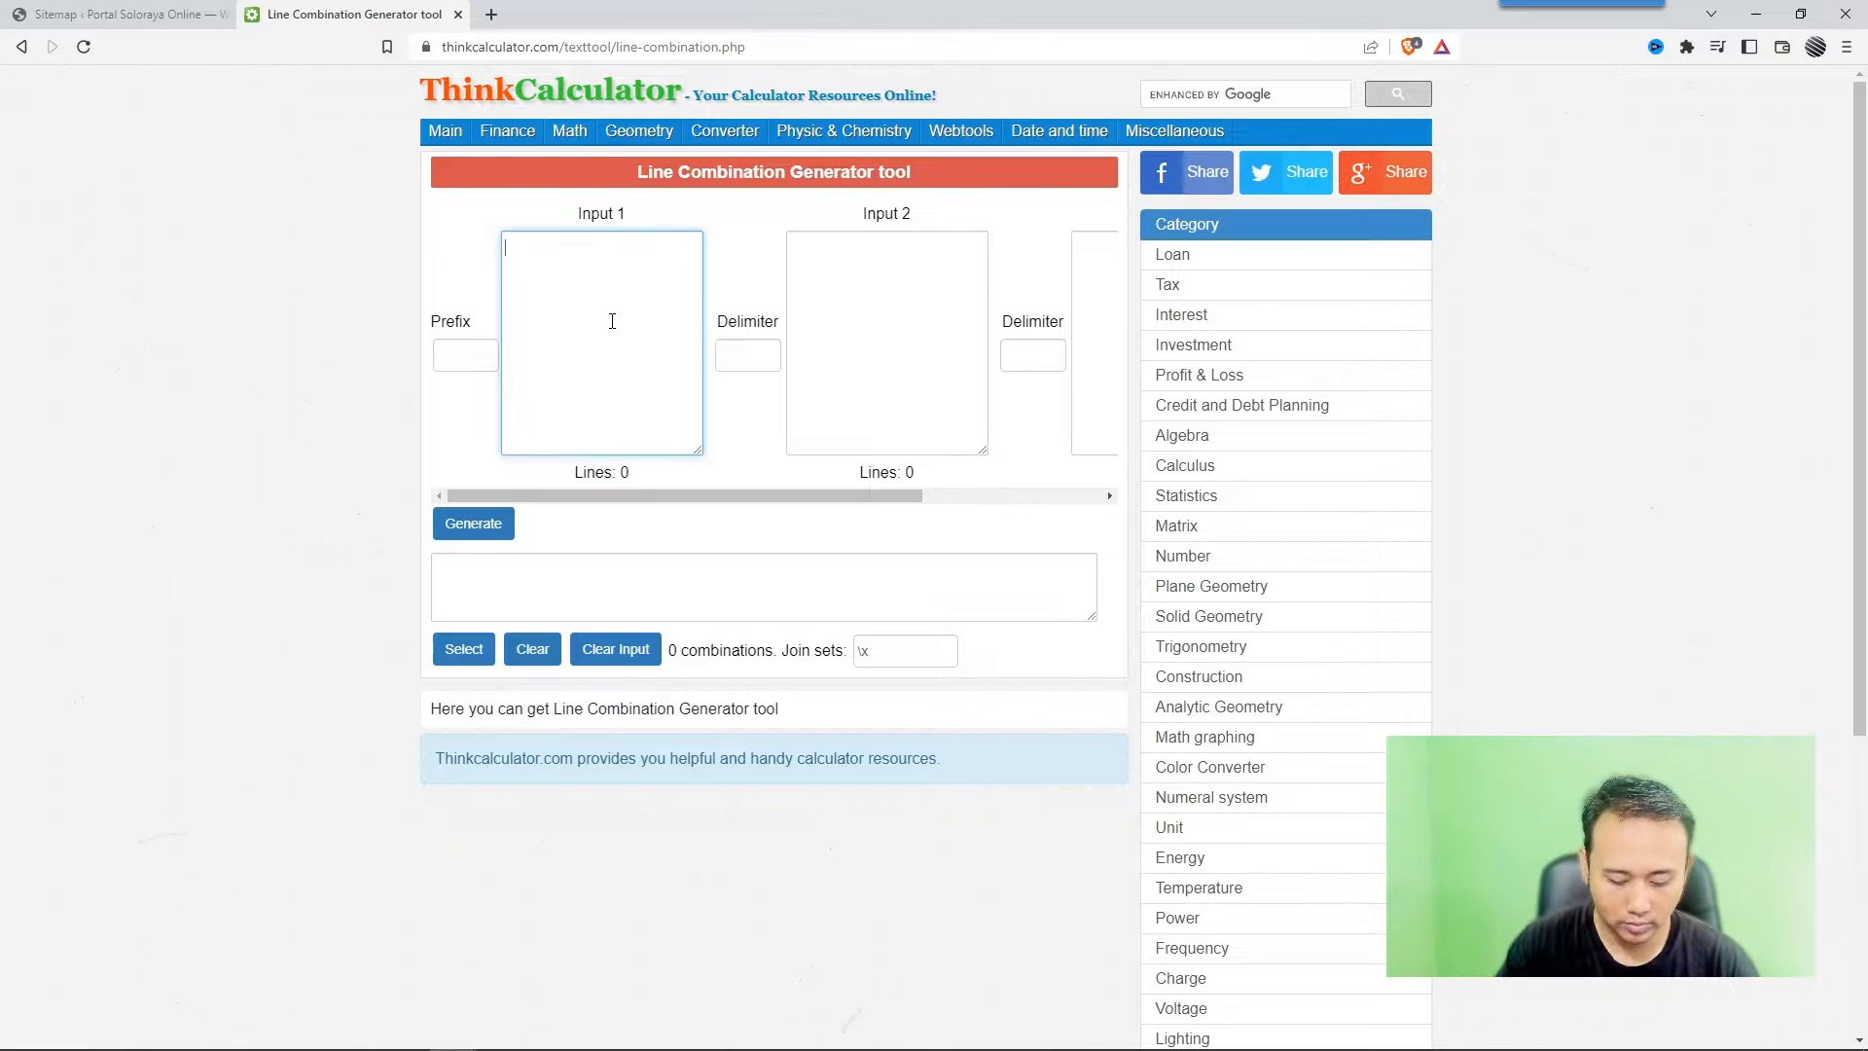
{"action": "type", "text": "jual"}
{"action": "key", "text": "Return"}
{"action": "type", "text": "grosir"}
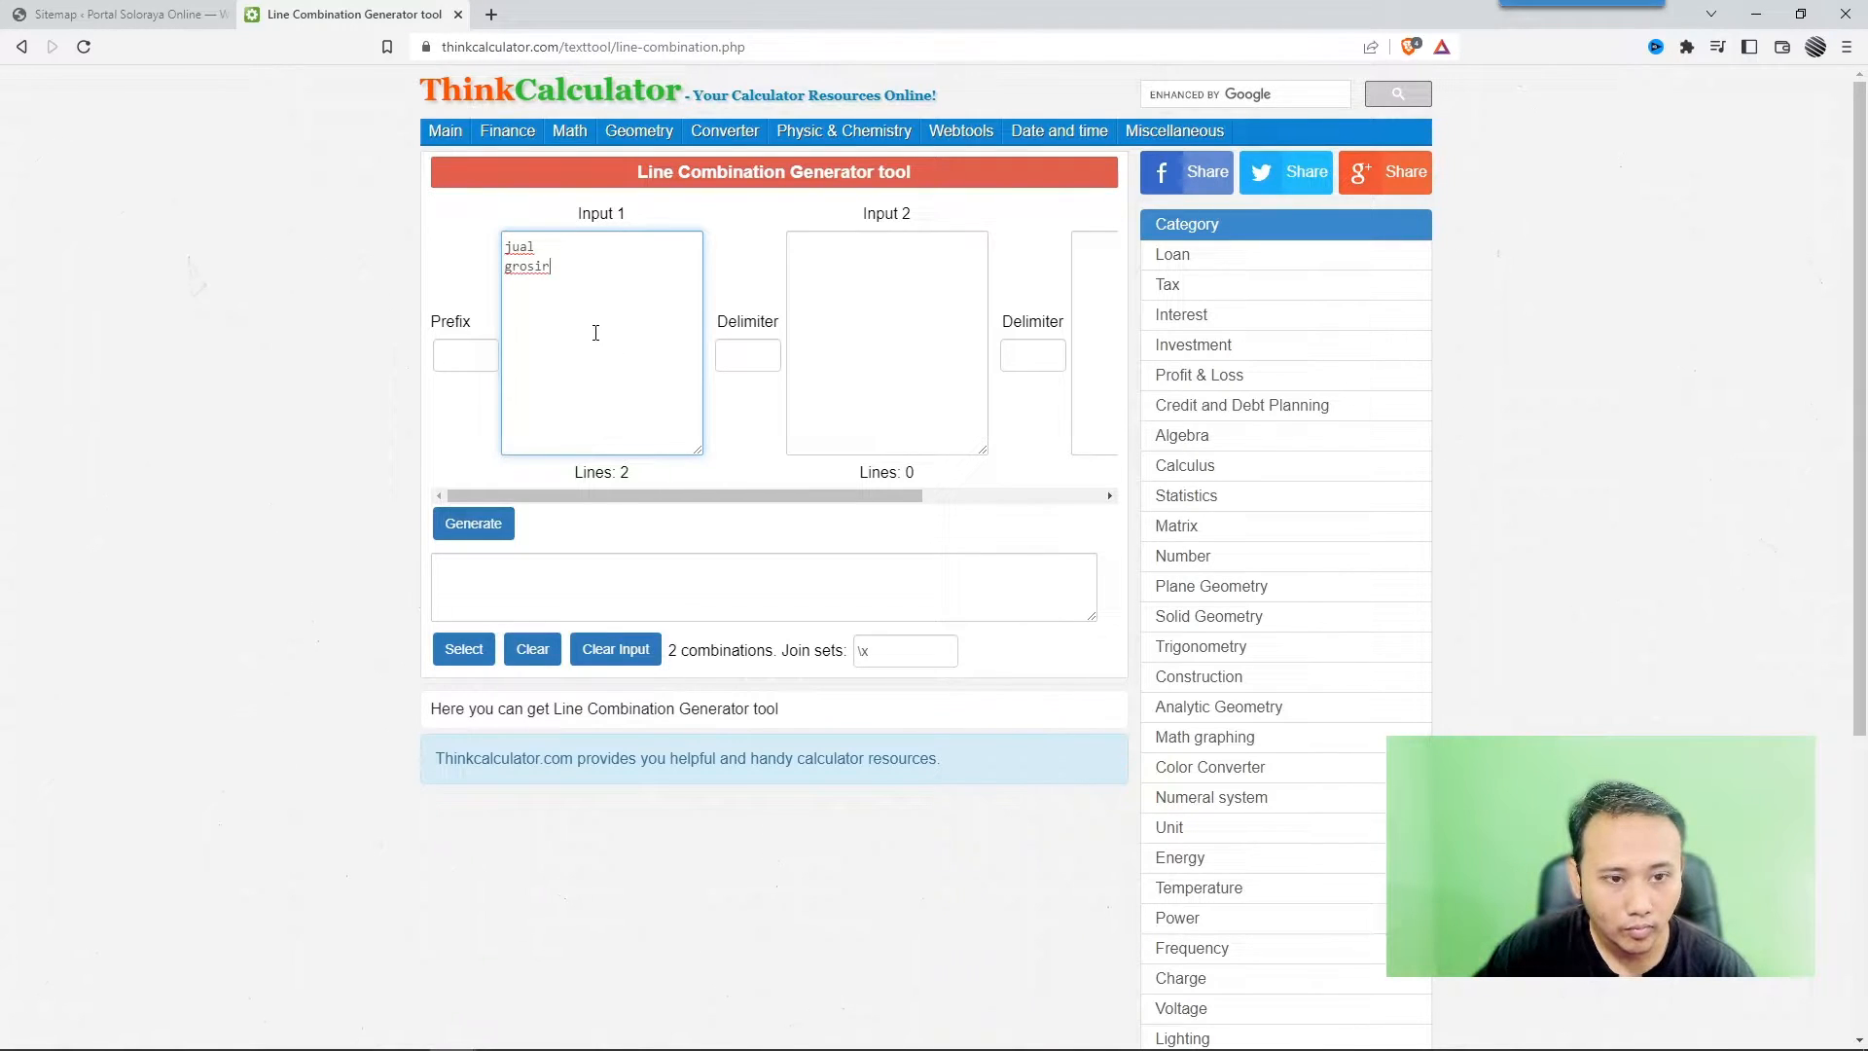
{"action": "left_click_drag", "start_coordinate": [552, 268], "coordinate": [497, 282]}
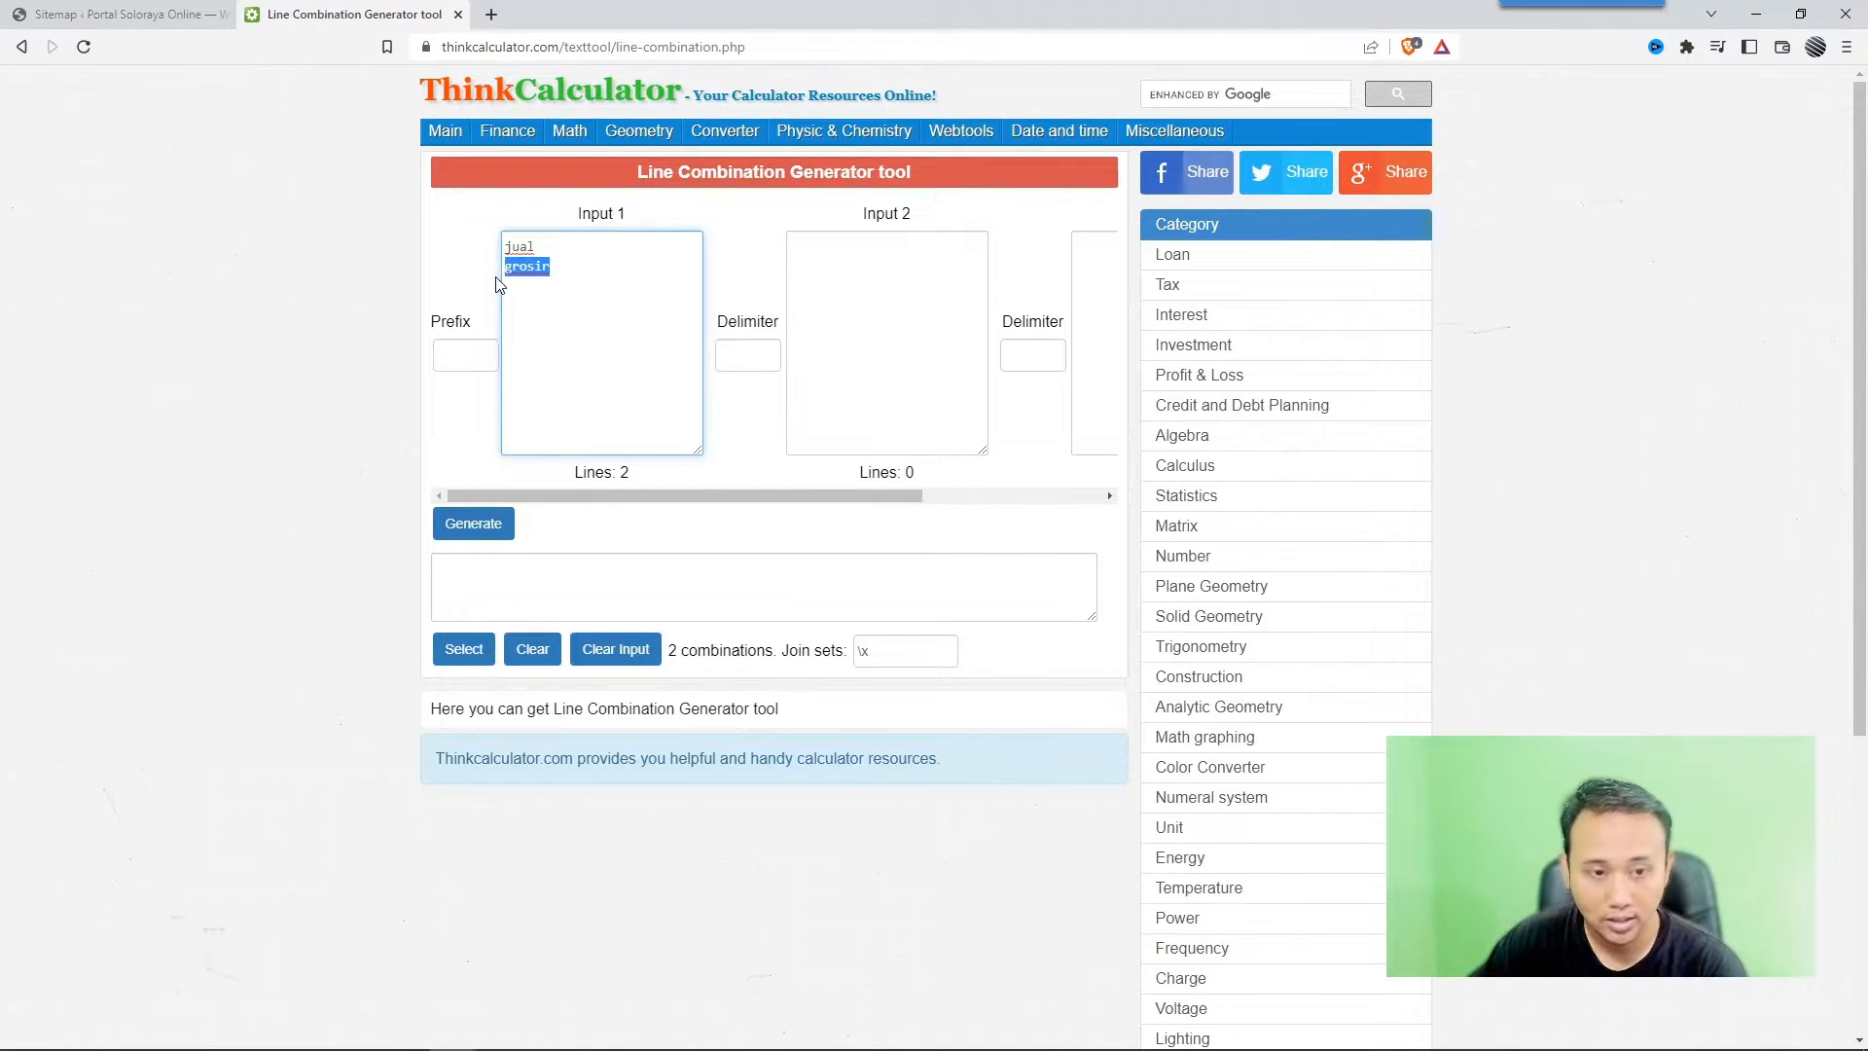
{"action": "key", "text": "BackSpace"}
{"action": "key", "text": "BackSpace"}
- Enter "handphone murah" in Input 2 of the generator
{"action": "left_click", "coordinate": [743, 358]}
{"action": "left_click", "coordinate": [847, 326]}
{"action": "type", "text": "handphone murah"}
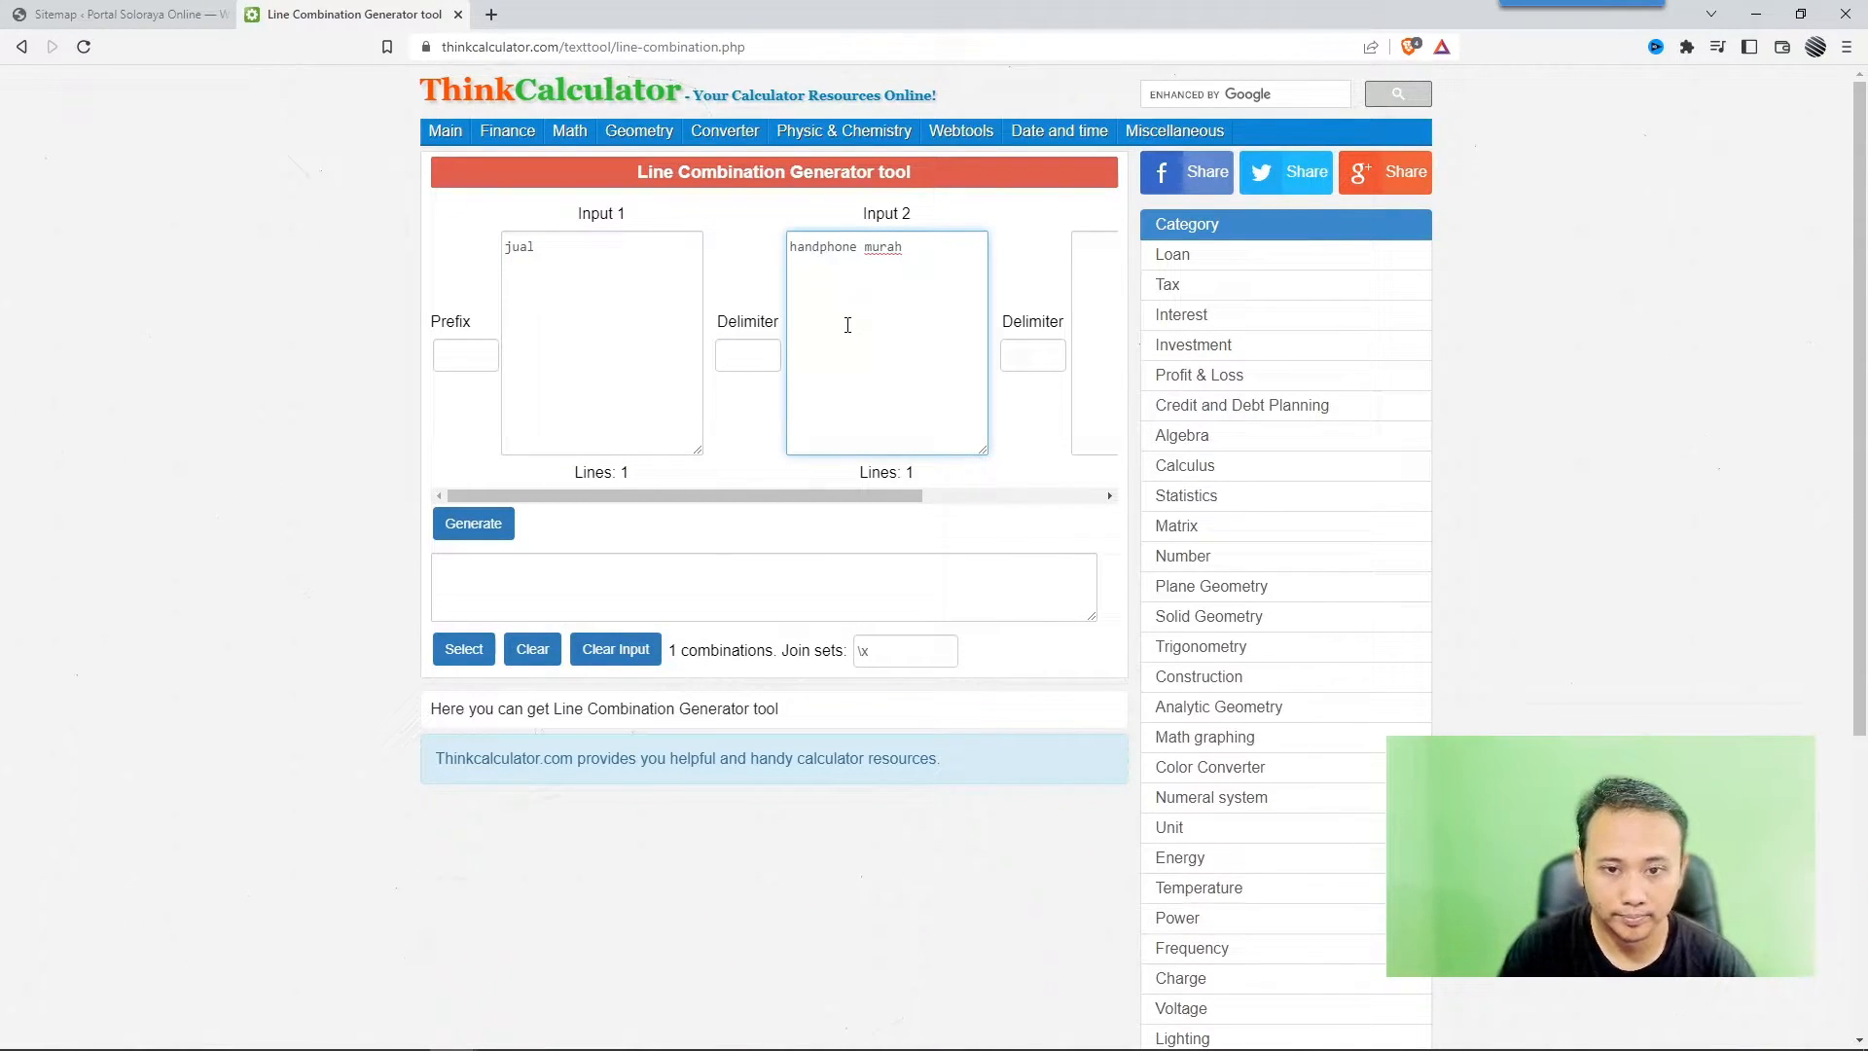
- Set the delimiter before Input 3 to "di" and enter solo, jakarta, medan, palembang and pekanbaru on separate lines in Input 3
{"action": "left_click", "coordinate": [1023, 356]}
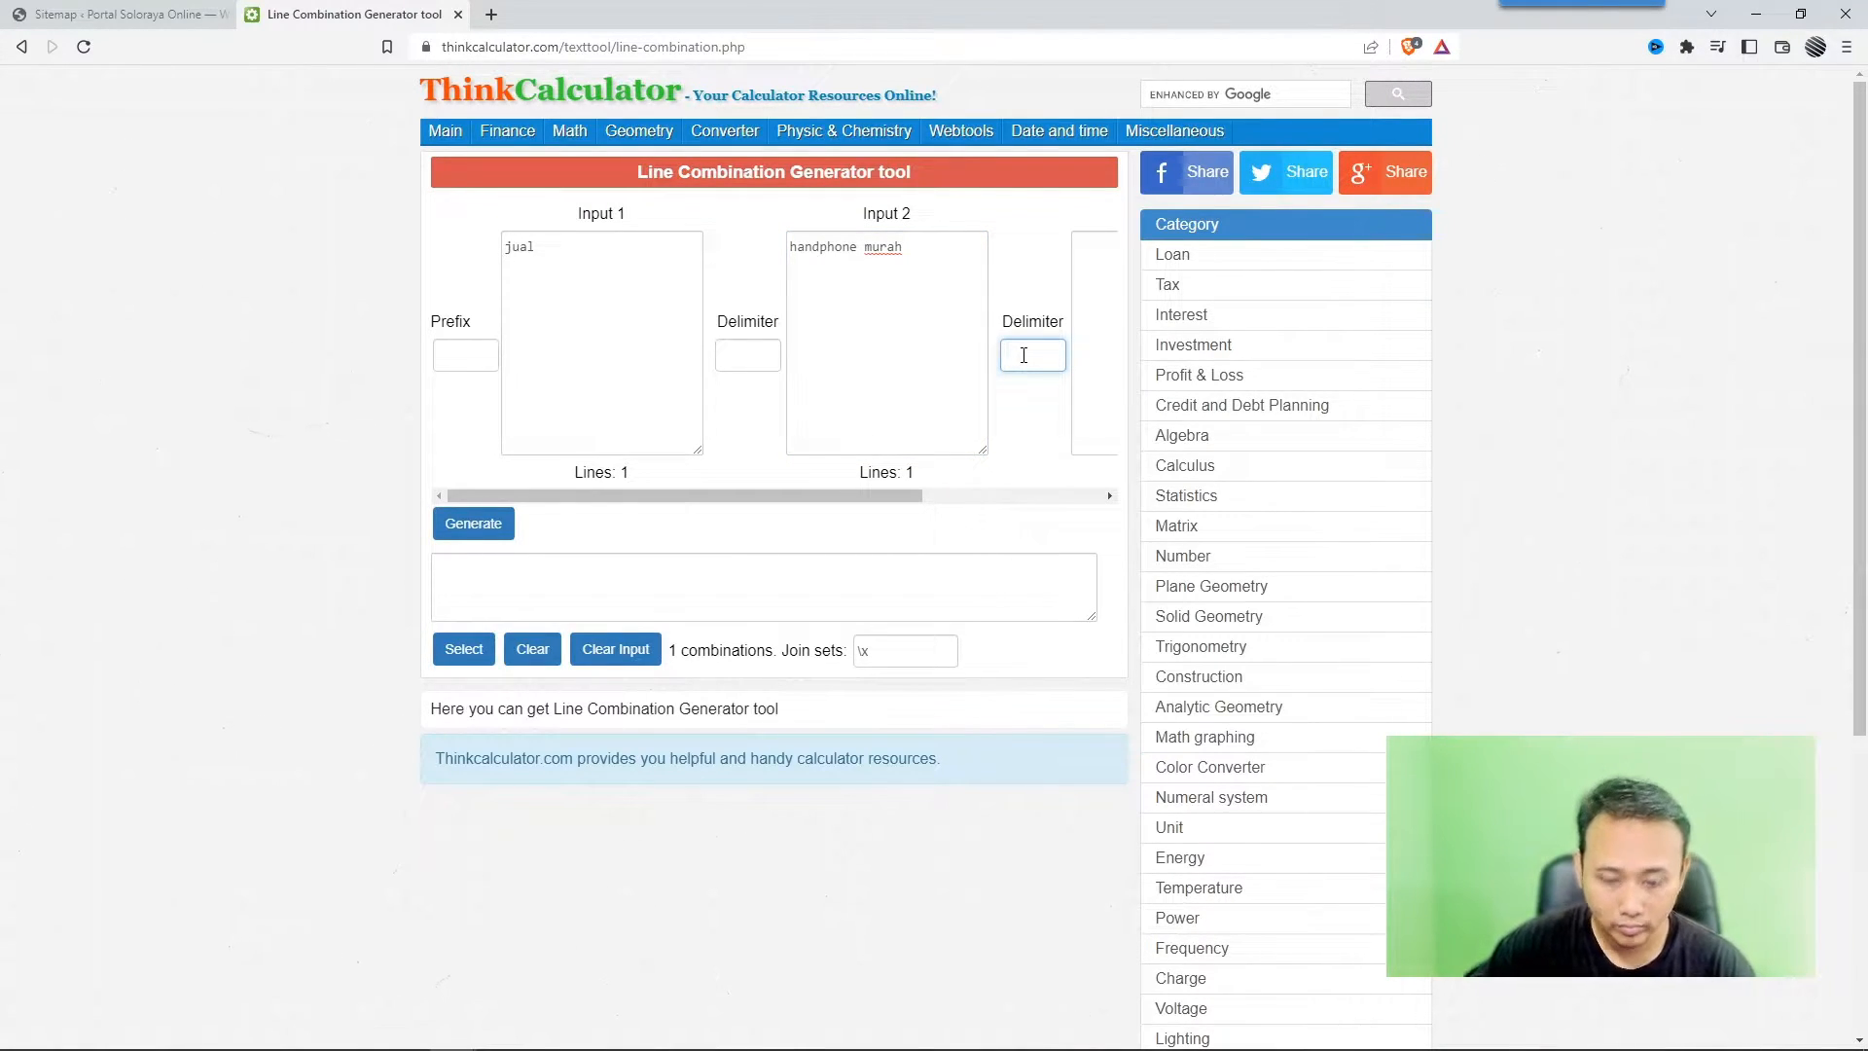
{"action": "left_click", "coordinate": [1093, 329]}
{"action": "type", "text": "solo jakarta"}
{"action": "key", "text": "Return"}
{"action": "type", "text": "medan"}
{"action": "key", "text": "Return"}
{"action": "type", "text": "palembang"}
{"action": "key", "text": "Return"}
{"action": "type", "text": "p"}
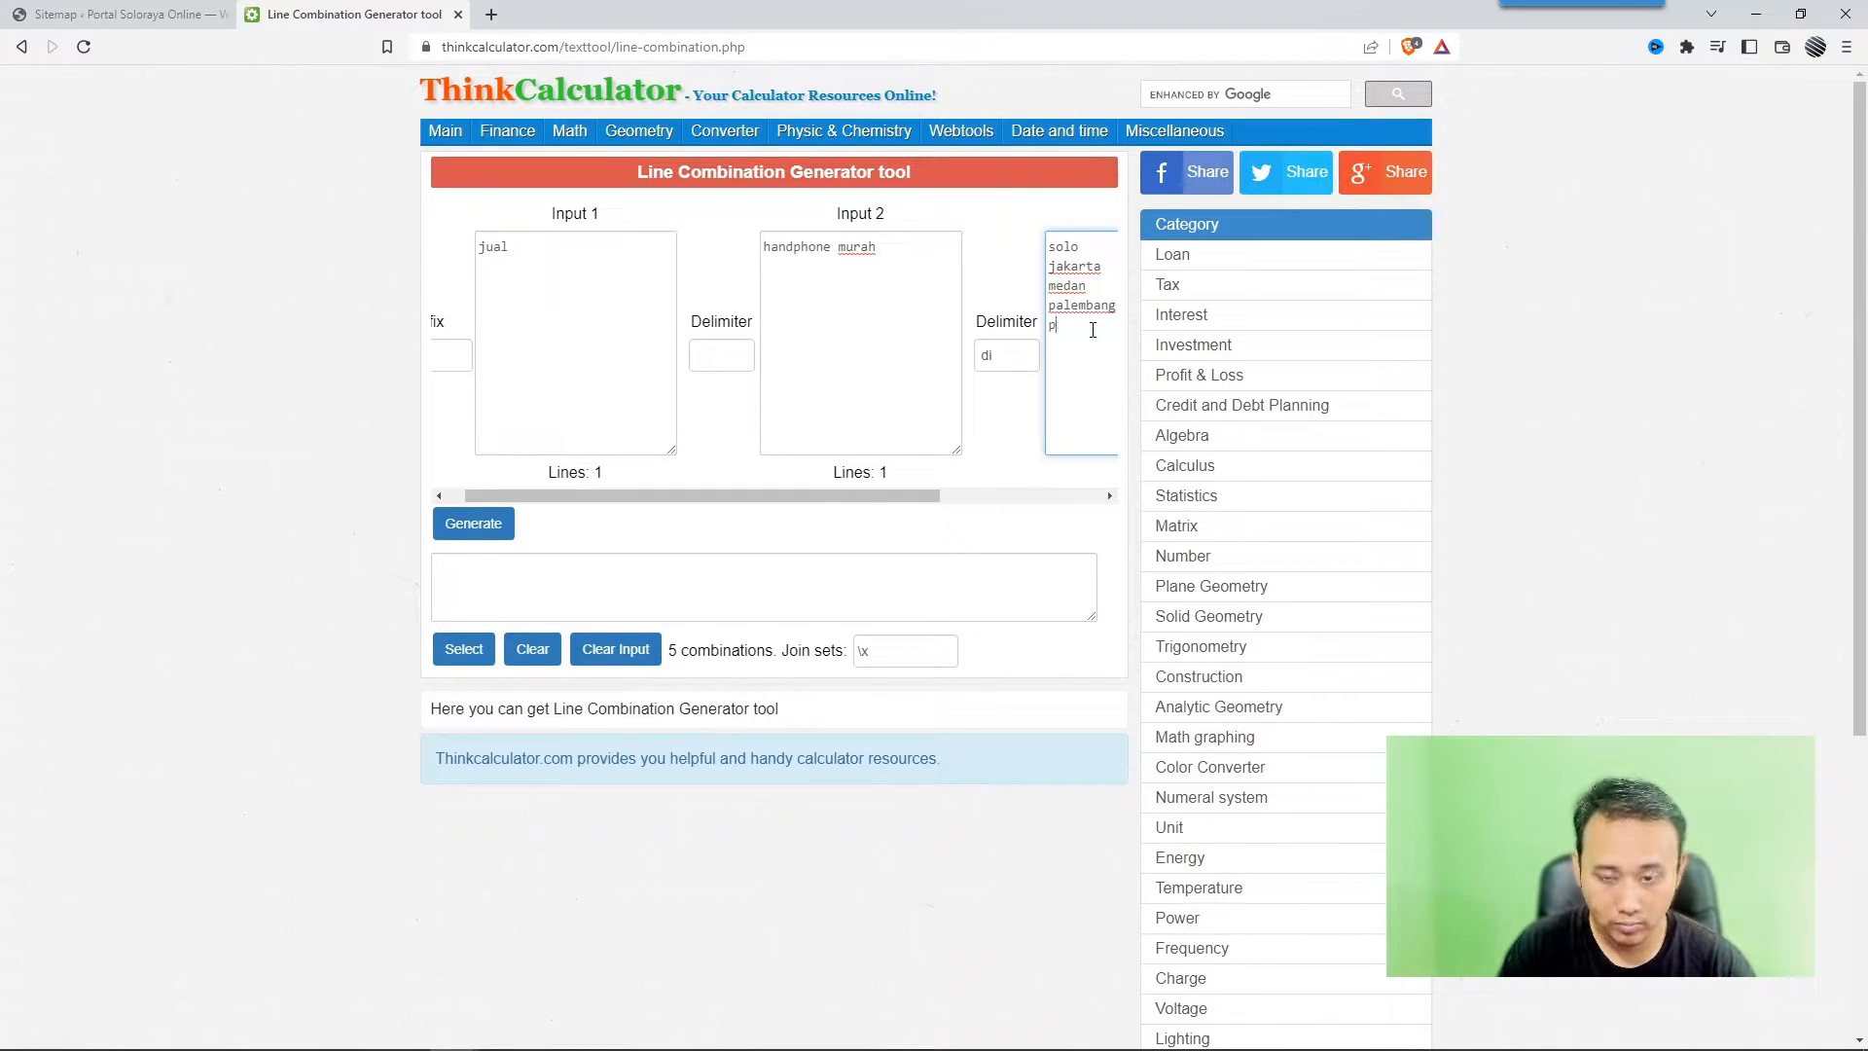
{"action": "type", "text": "ekanbaru"}
{"action": "key", "text": "Return"}
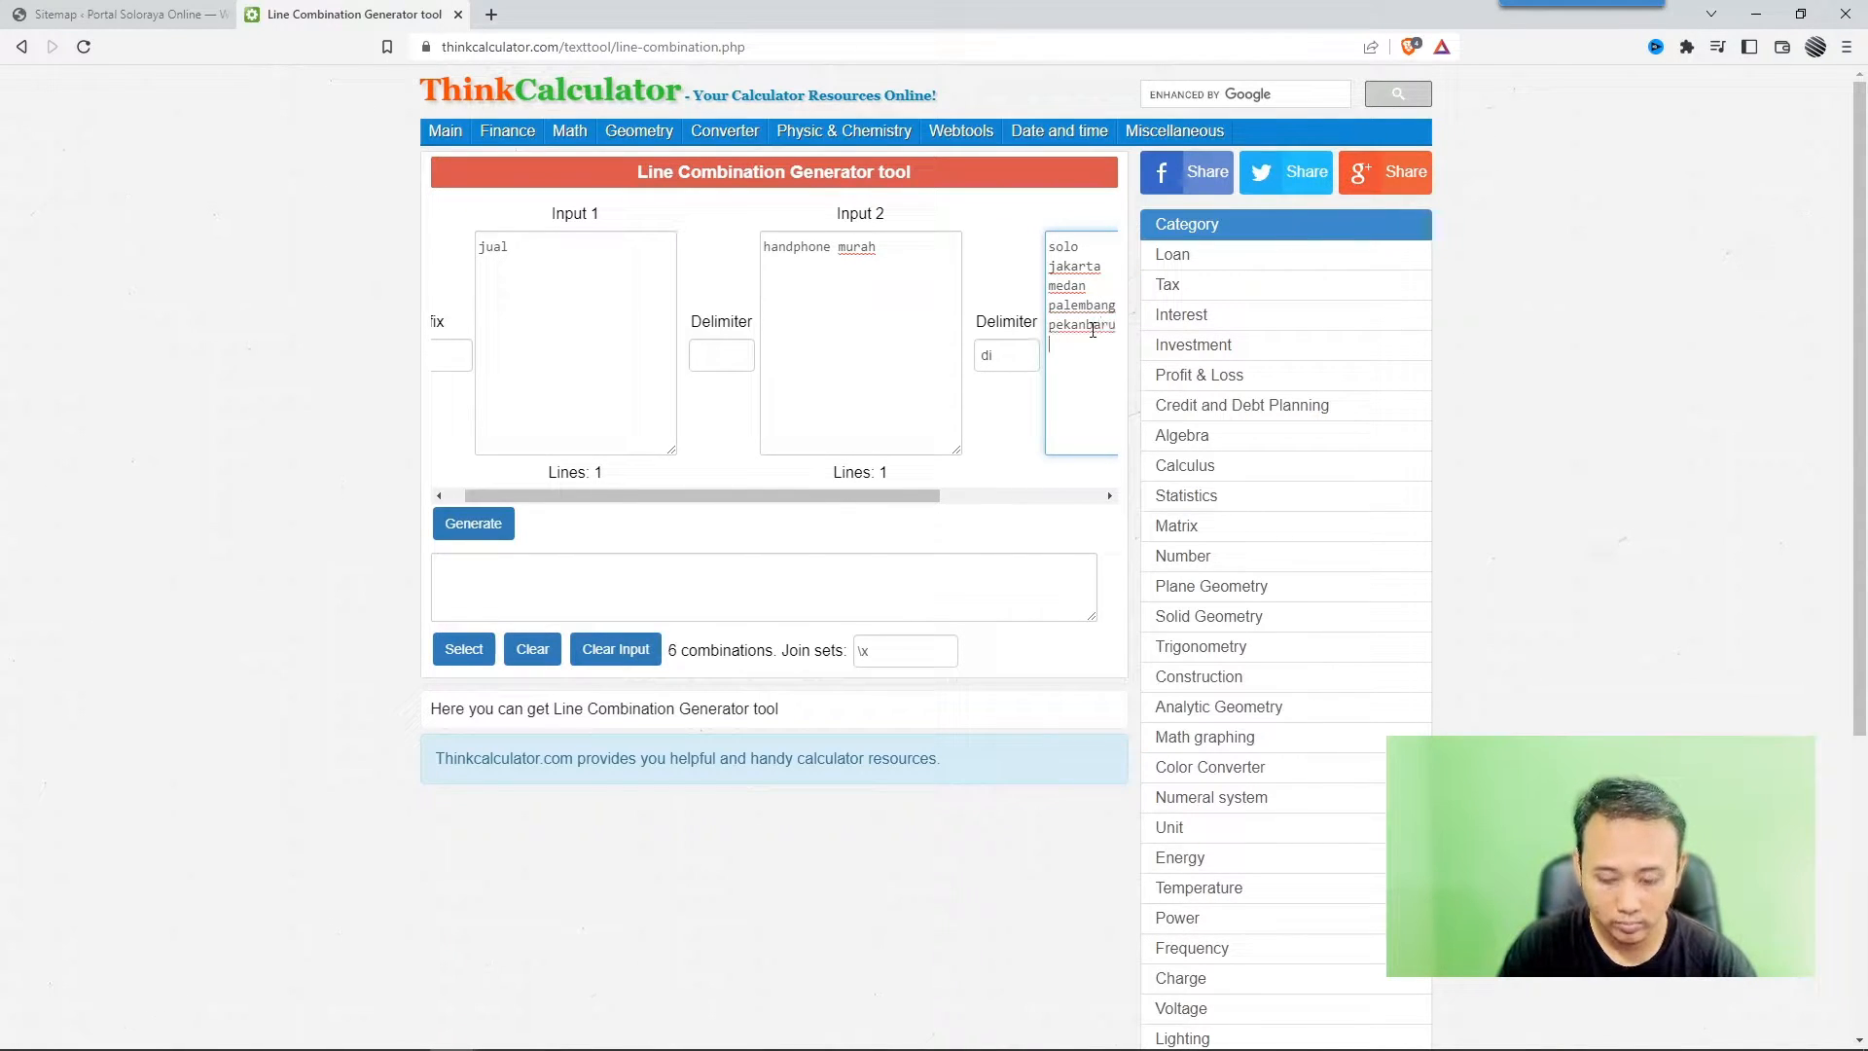
- Add pontianak, samarinda, banjarmasin, manado, mamuju and mataram as further lines in Input 3
{"action": "type", "text": "pontianak"}
{"action": "key", "text": "Return"}
{"action": "type", "text": "samarinda"}
{"action": "key", "text": "Return"}
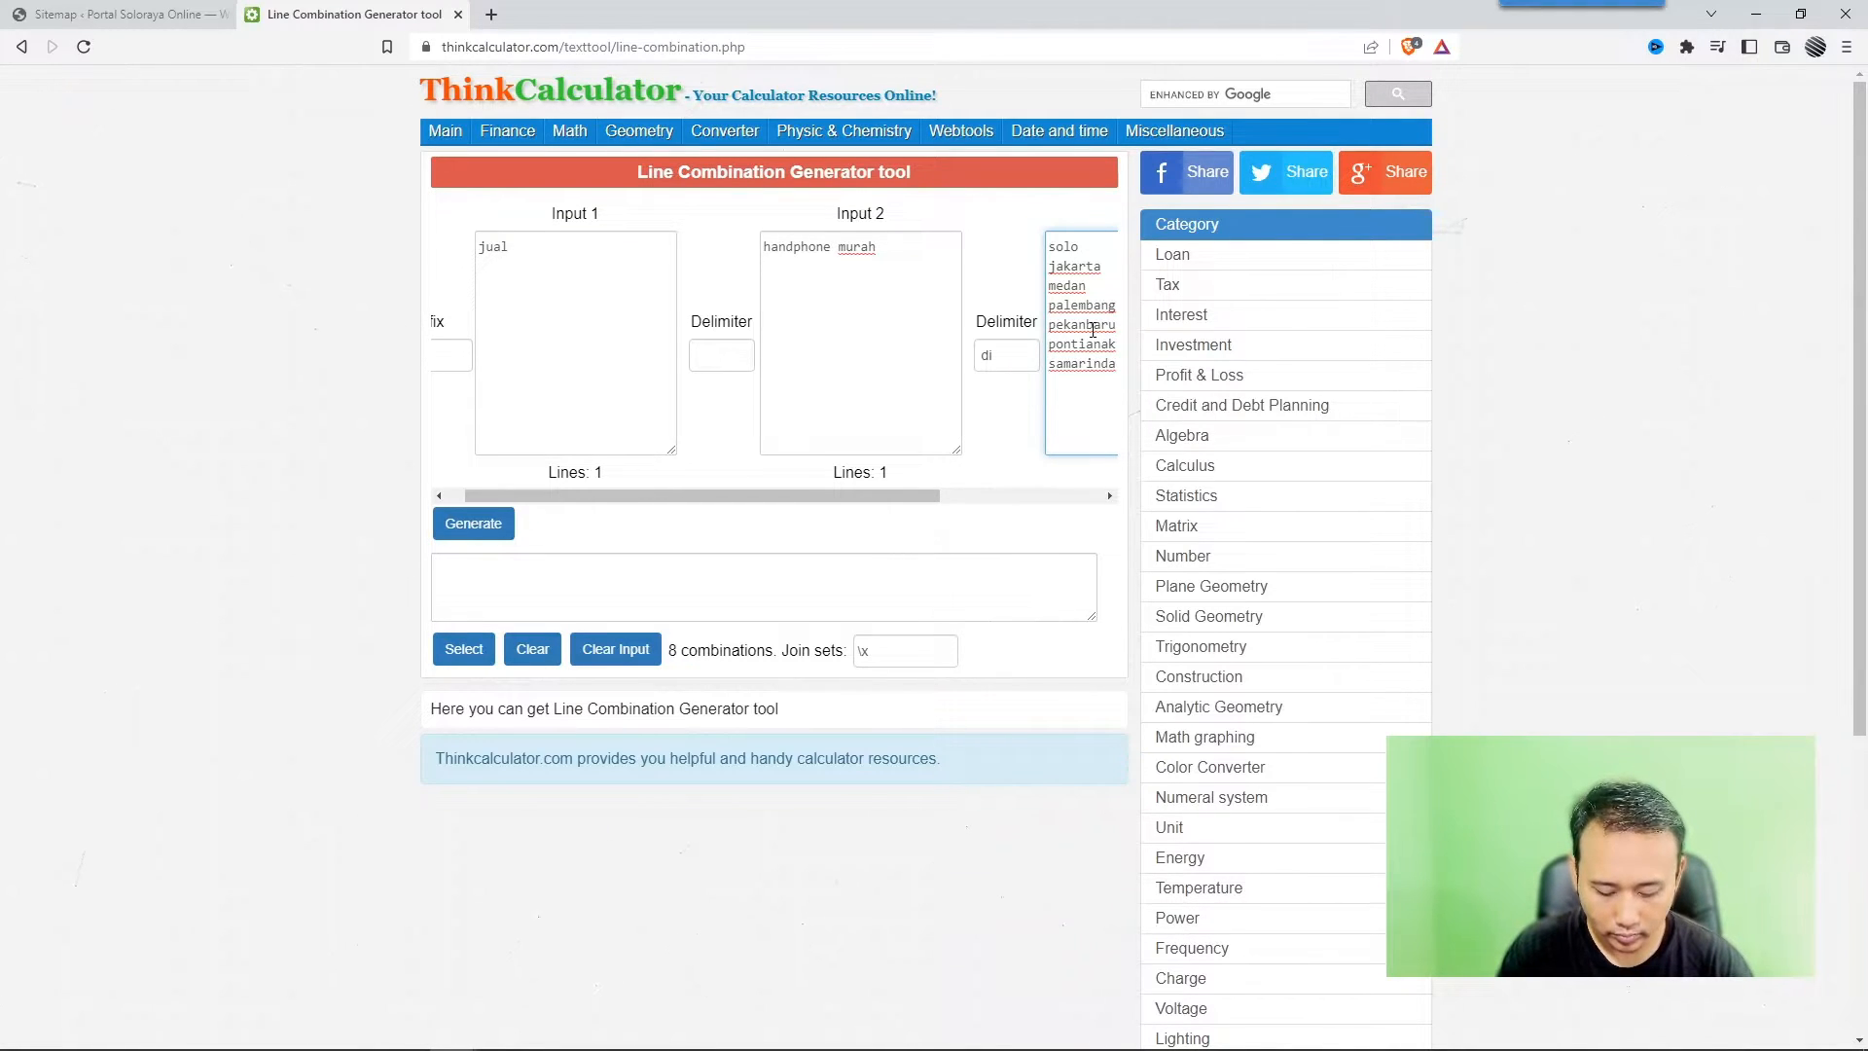
{"action": "type", "text": "banjarmasin"}
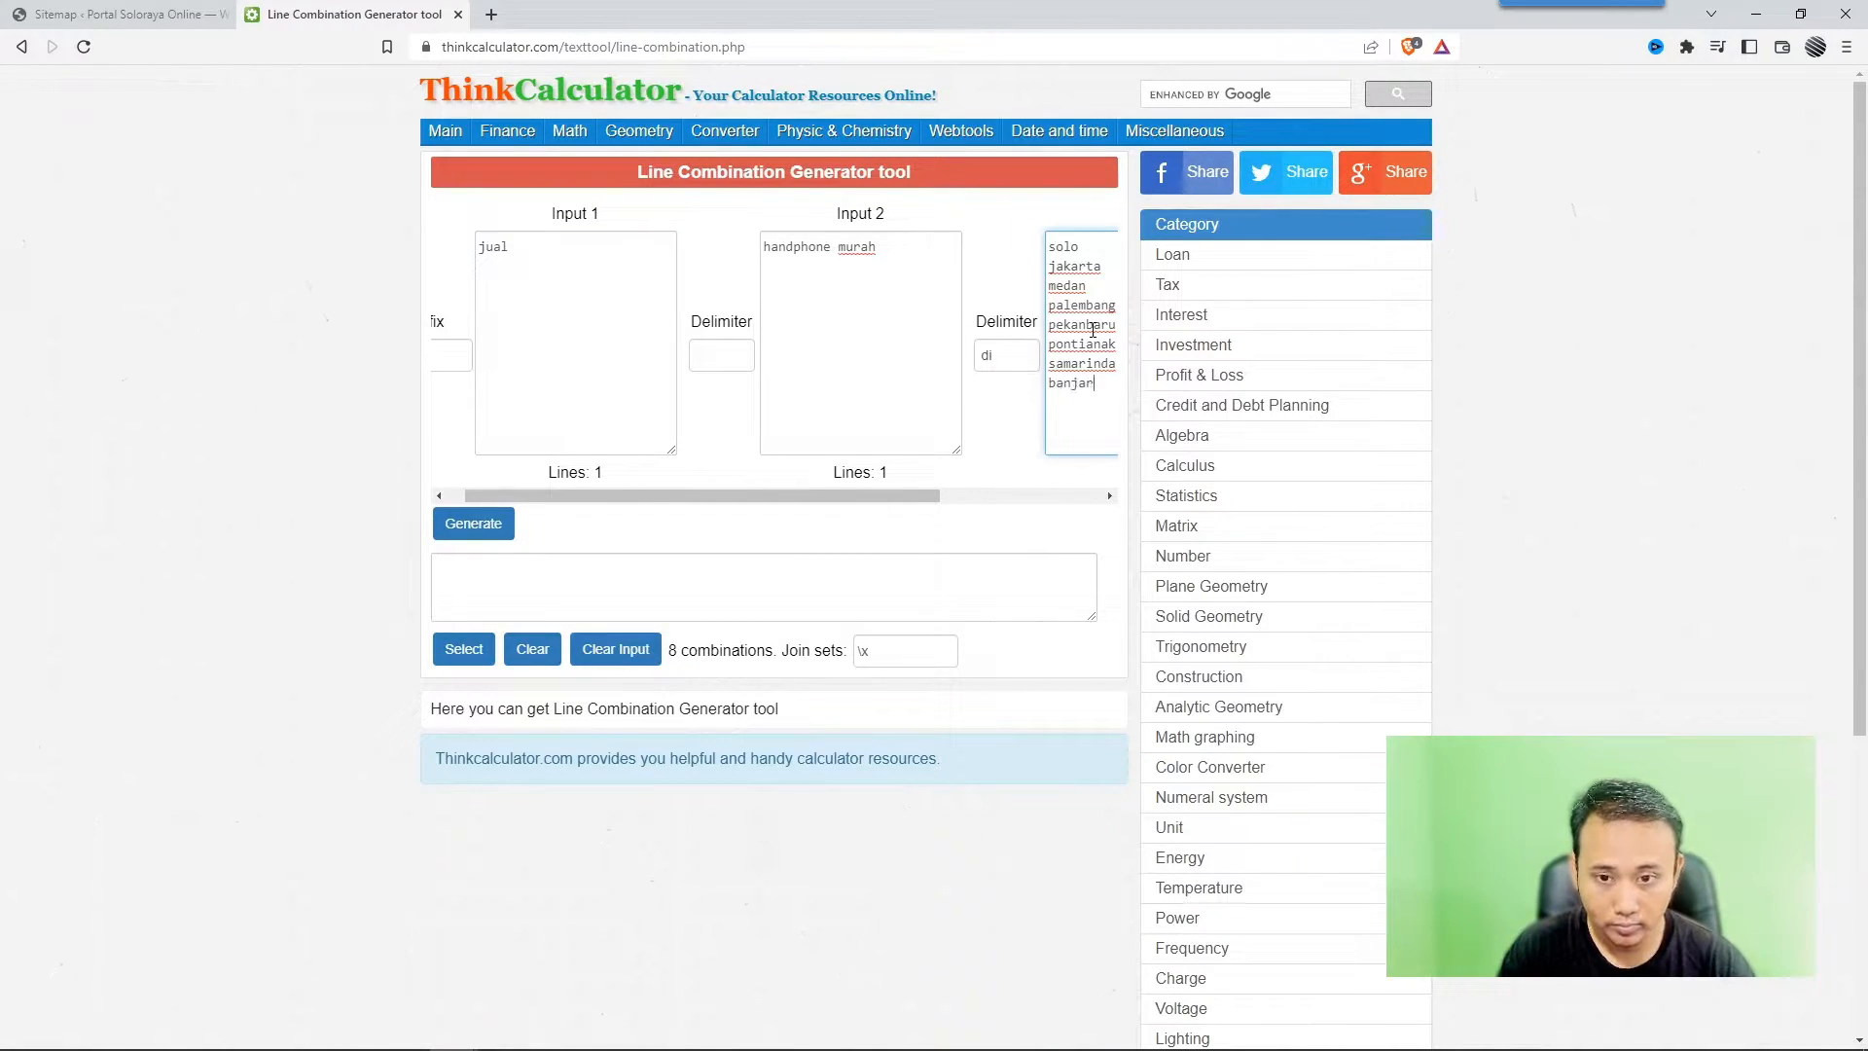
{"action": "key", "text": "Return"}
{"action": "type", "text": "manado"}
{"action": "key", "text": "Return"}
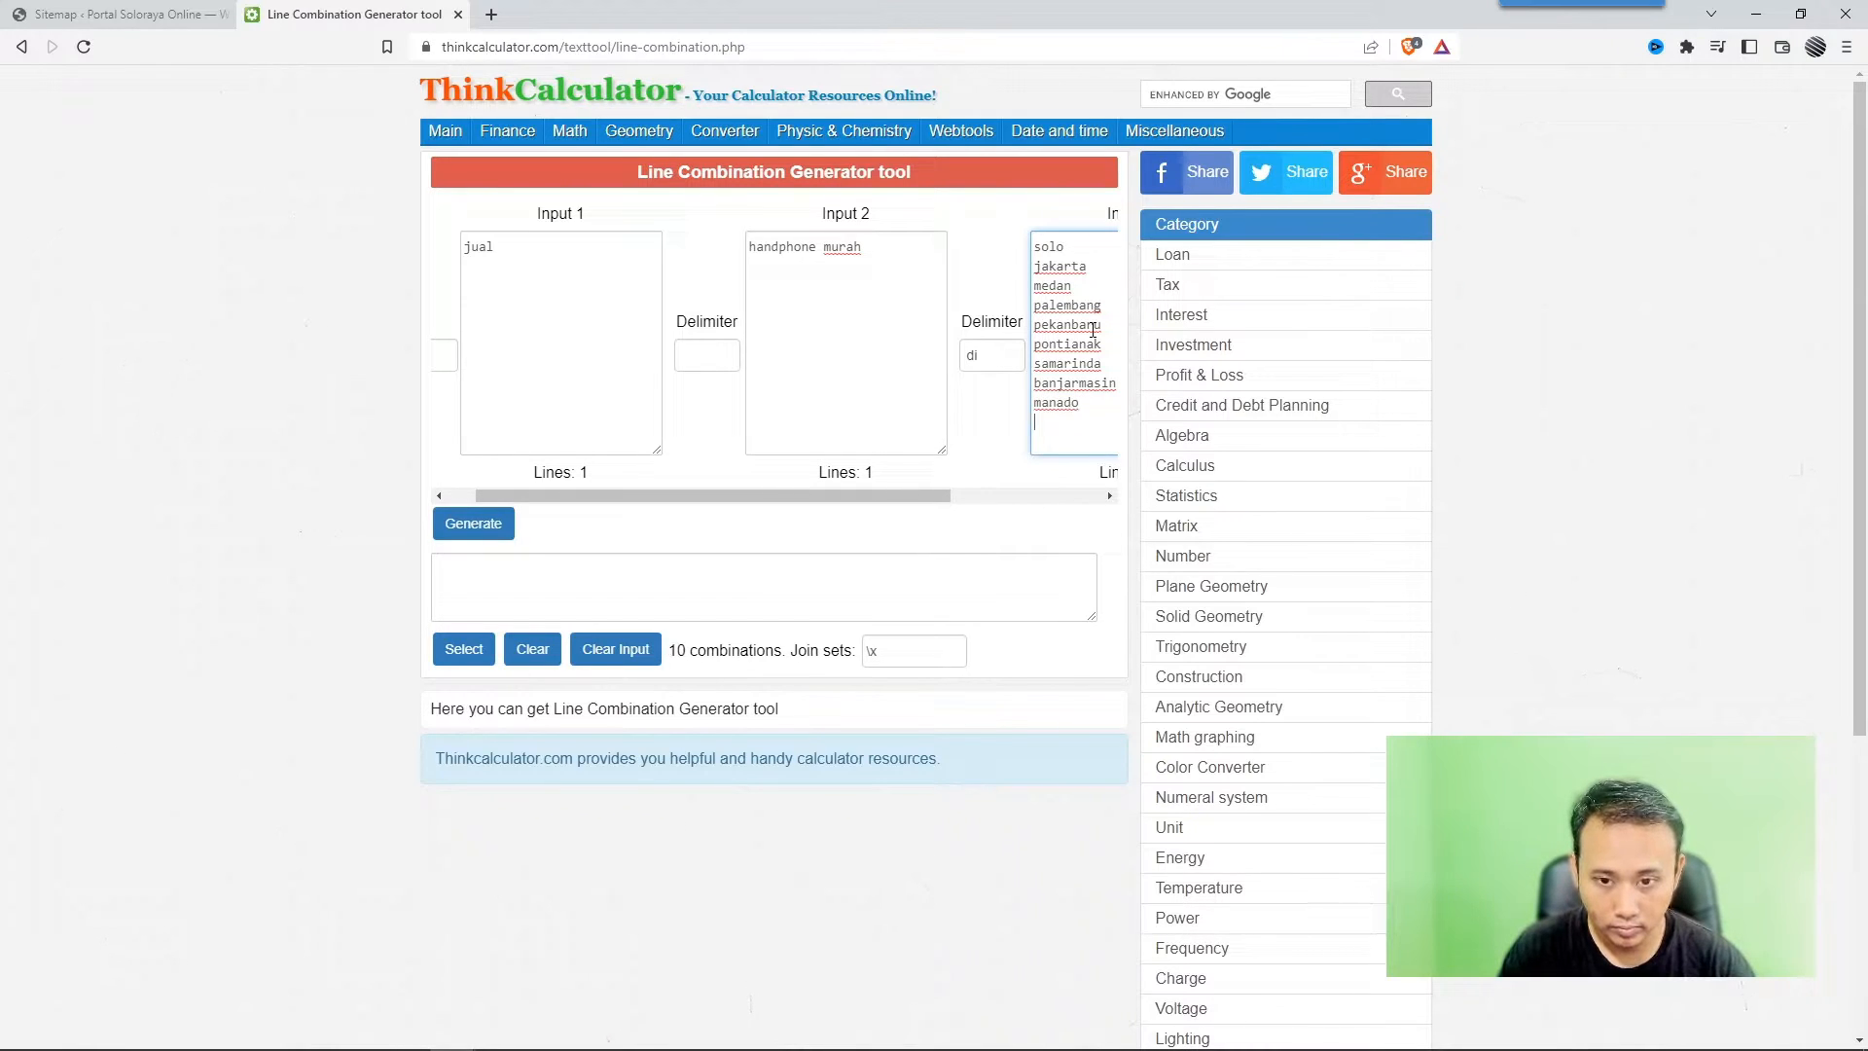
{"action": "type", "text": "mamuju"}
{"action": "key", "text": "Return"}
{"action": "type", "text": "mataram"}
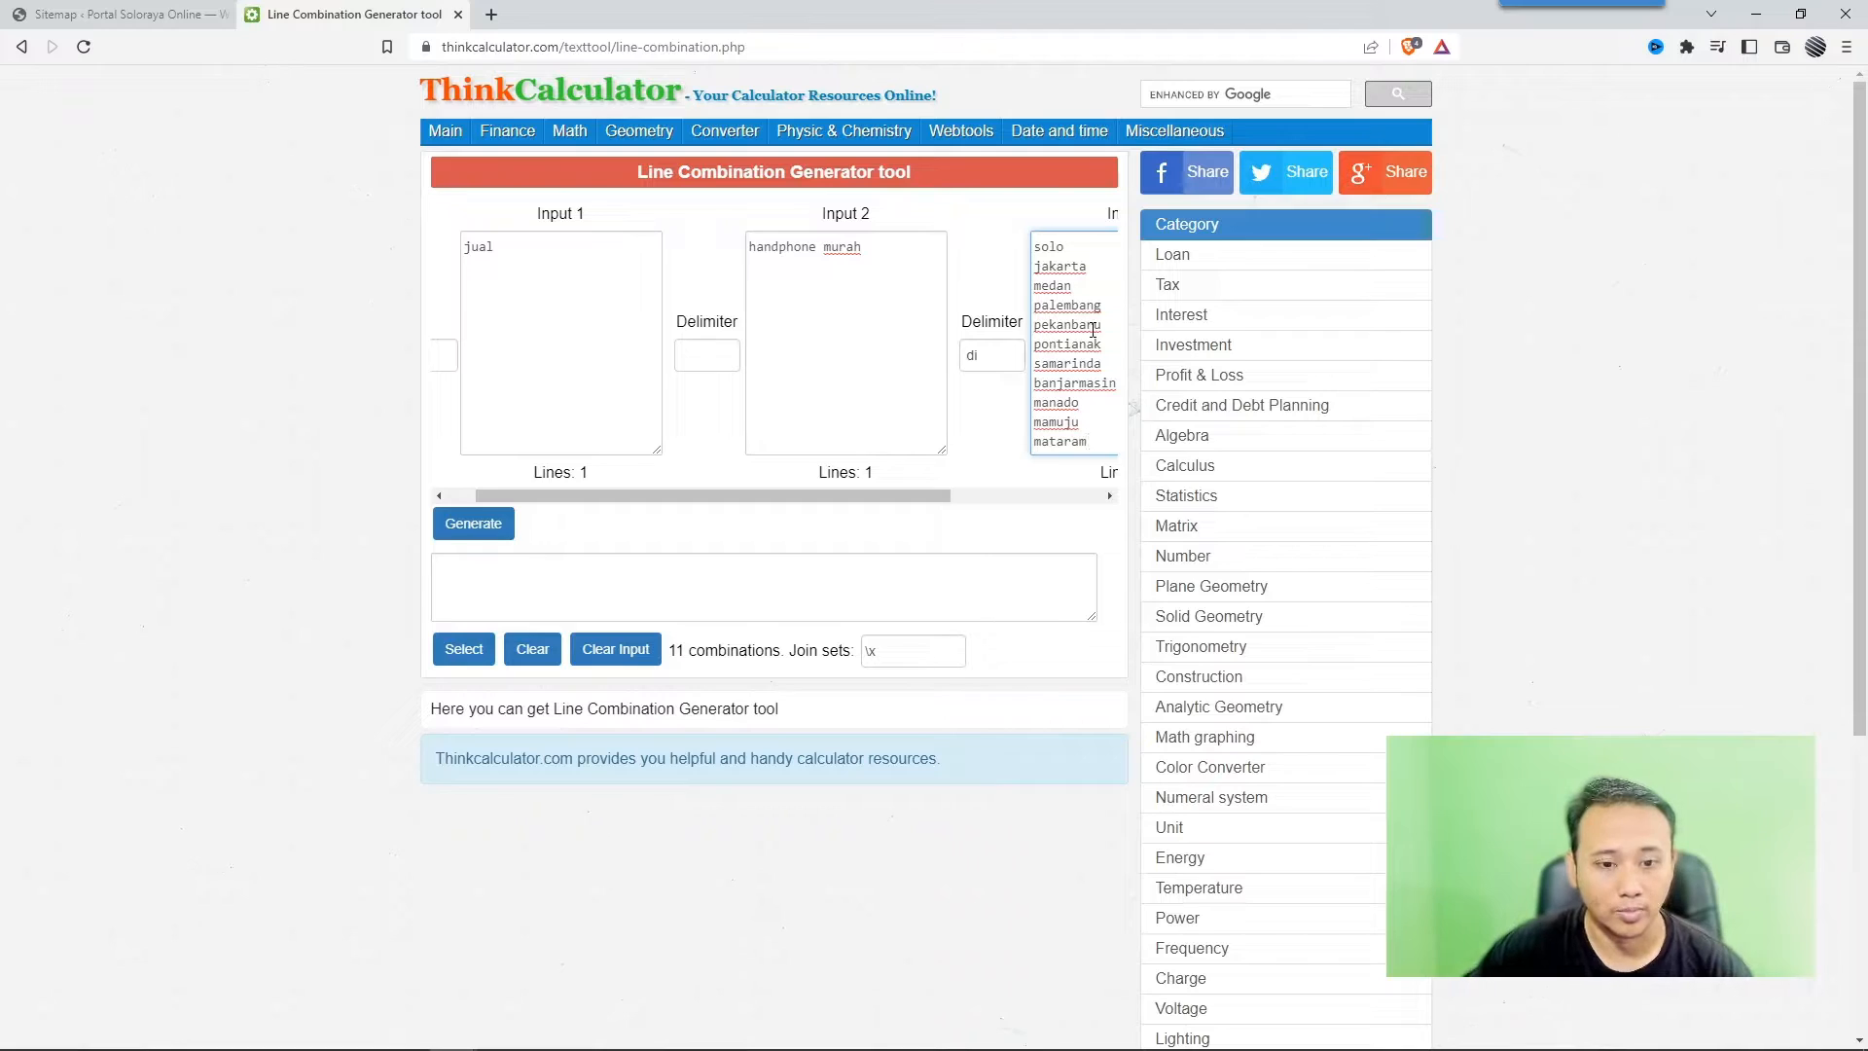
- Add "komputer murah", "laptop murah", "batik murah", "seragam kantor murah" and "kursi kantor murah" as new lines in Input 2
{"action": "left_click_drag", "start_coordinate": [737, 489], "coordinate": [697, 489]}
{"action": "left_click", "coordinate": [921, 245]}
{"action": "key", "text": "Return"}
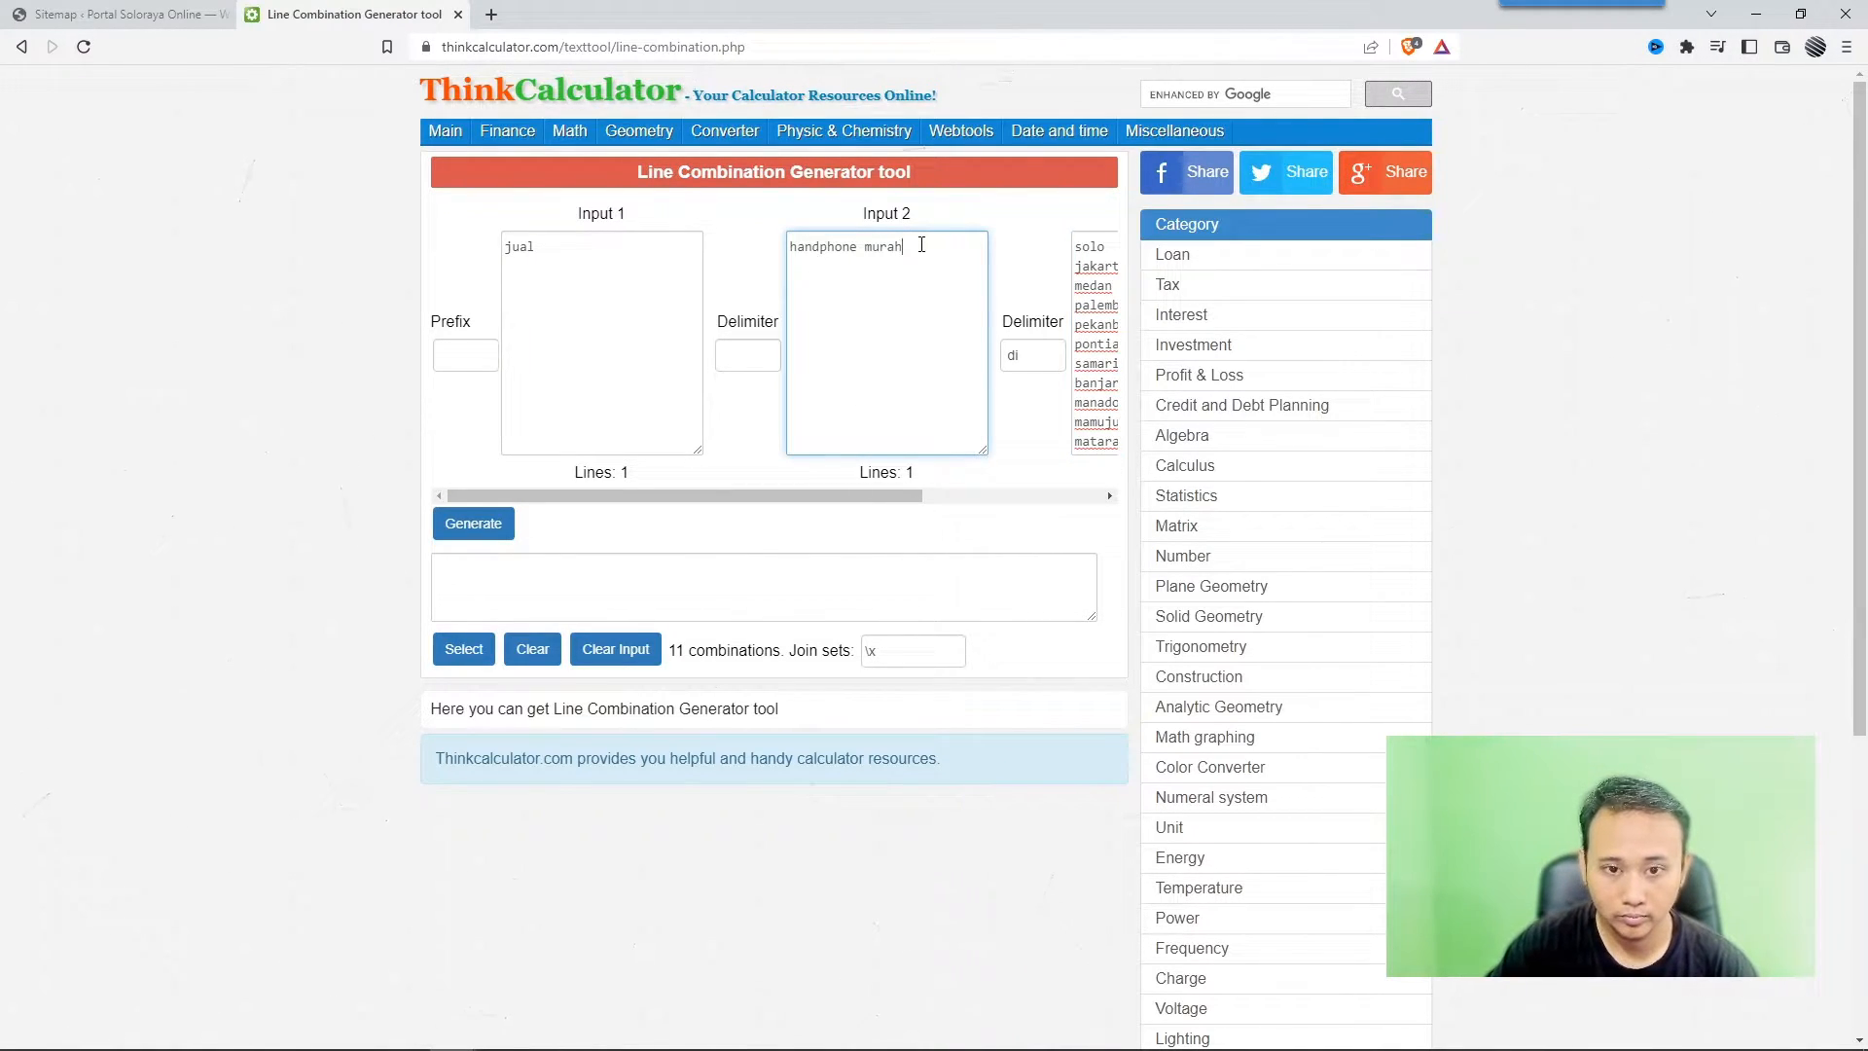
{"action": "type", "text": "komputer murah"}
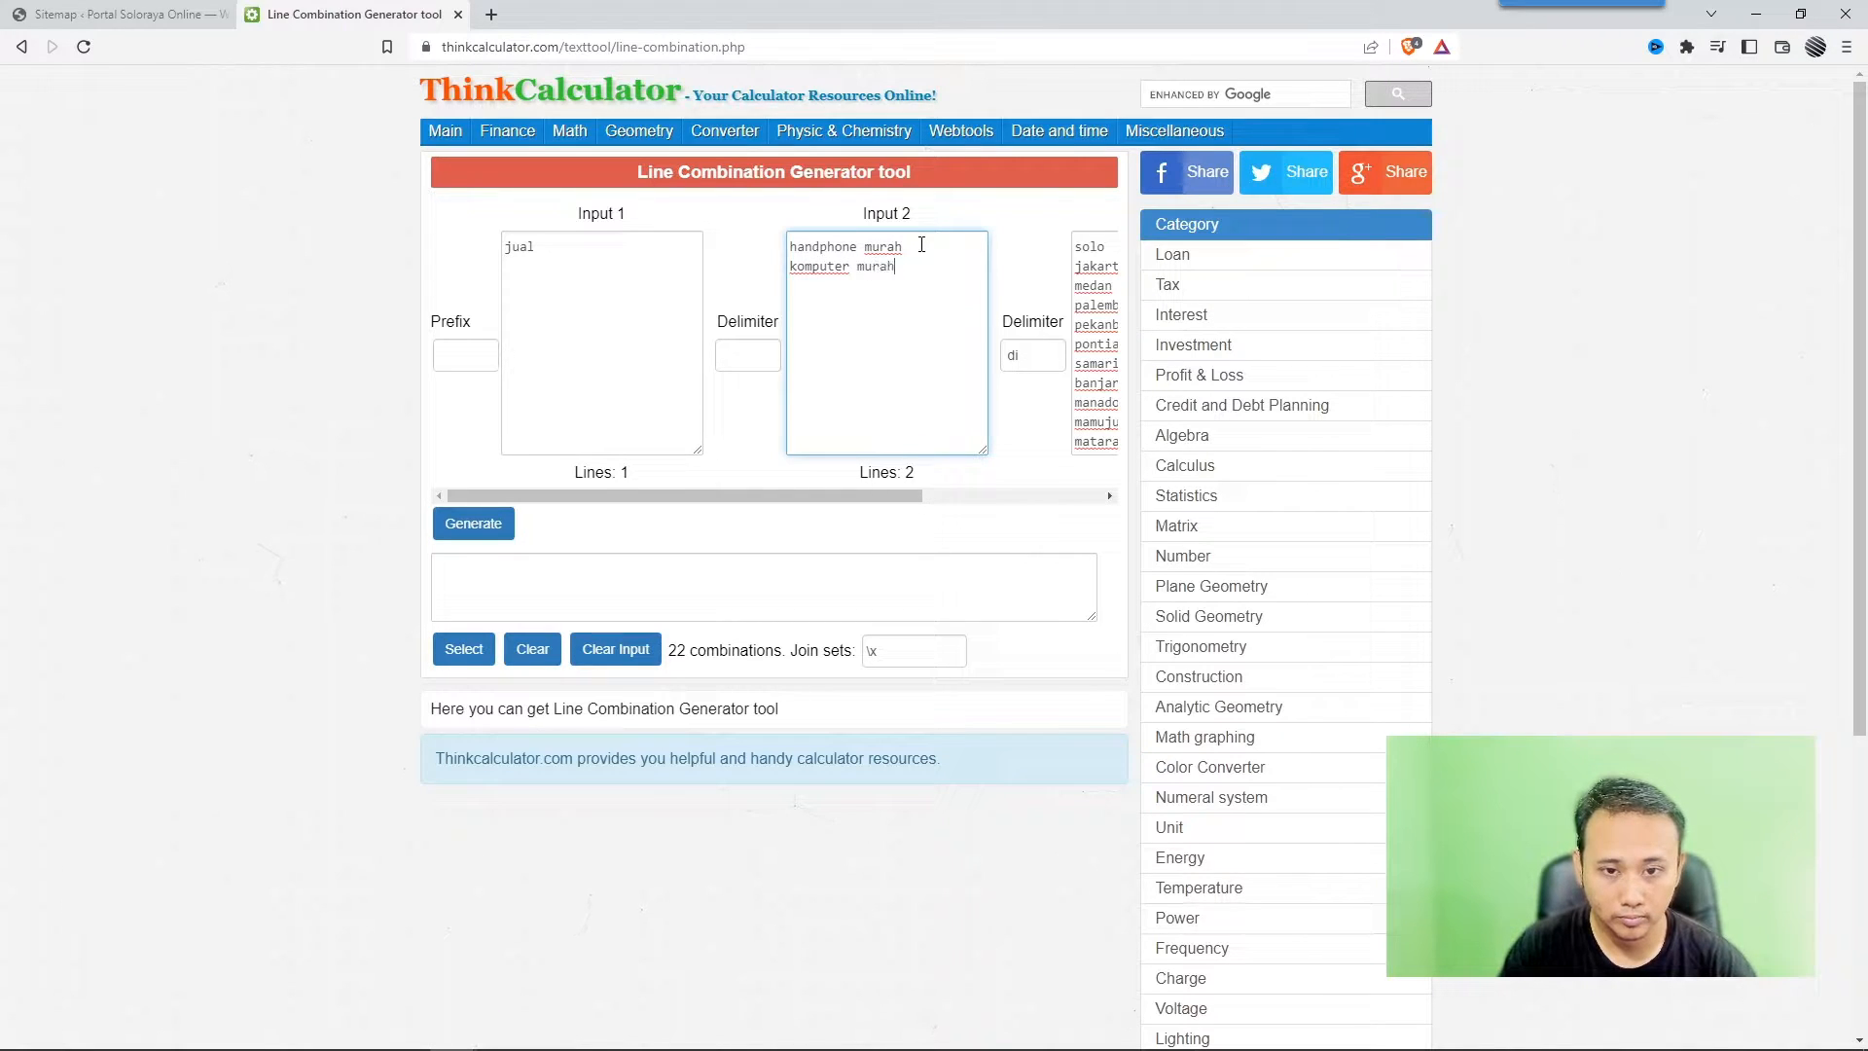
{"action": "key", "text": "Return"}
{"action": "type", "text": "laptop murah"}
{"action": "key", "text": "Return"}
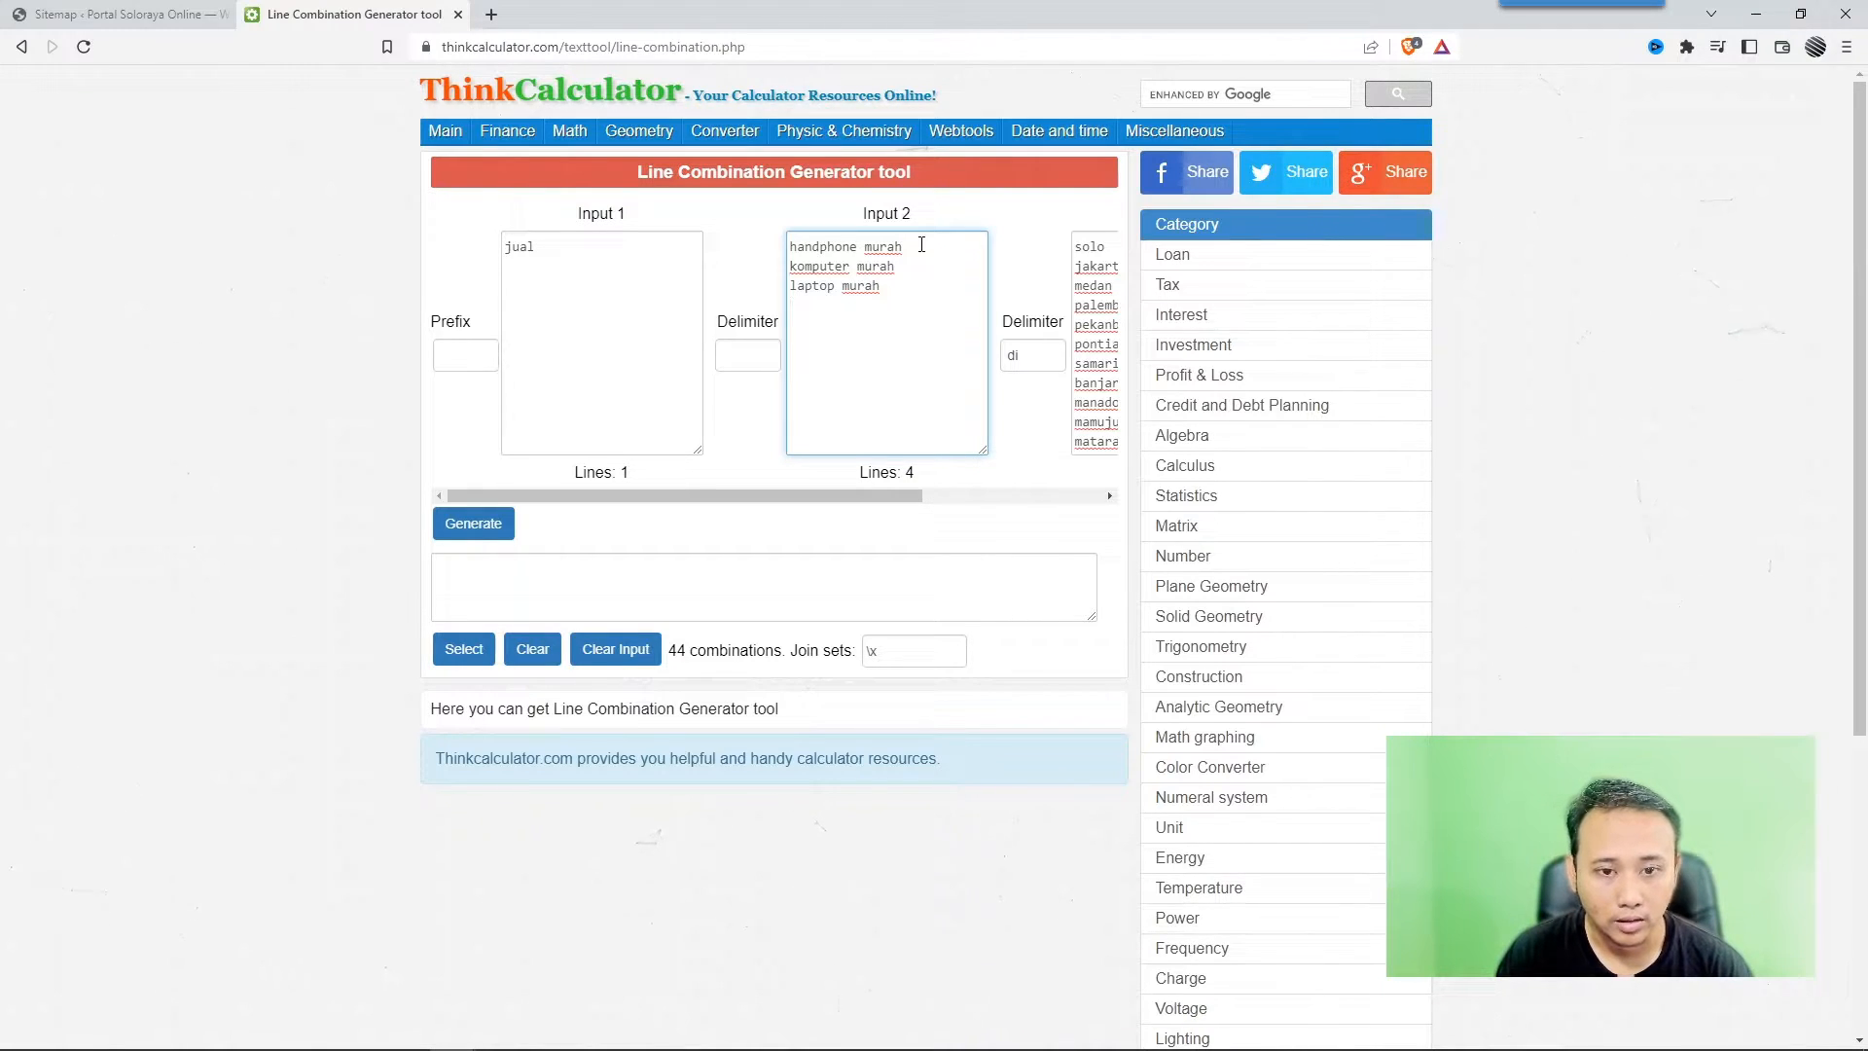
{"action": "type", "text": "batik murah"}
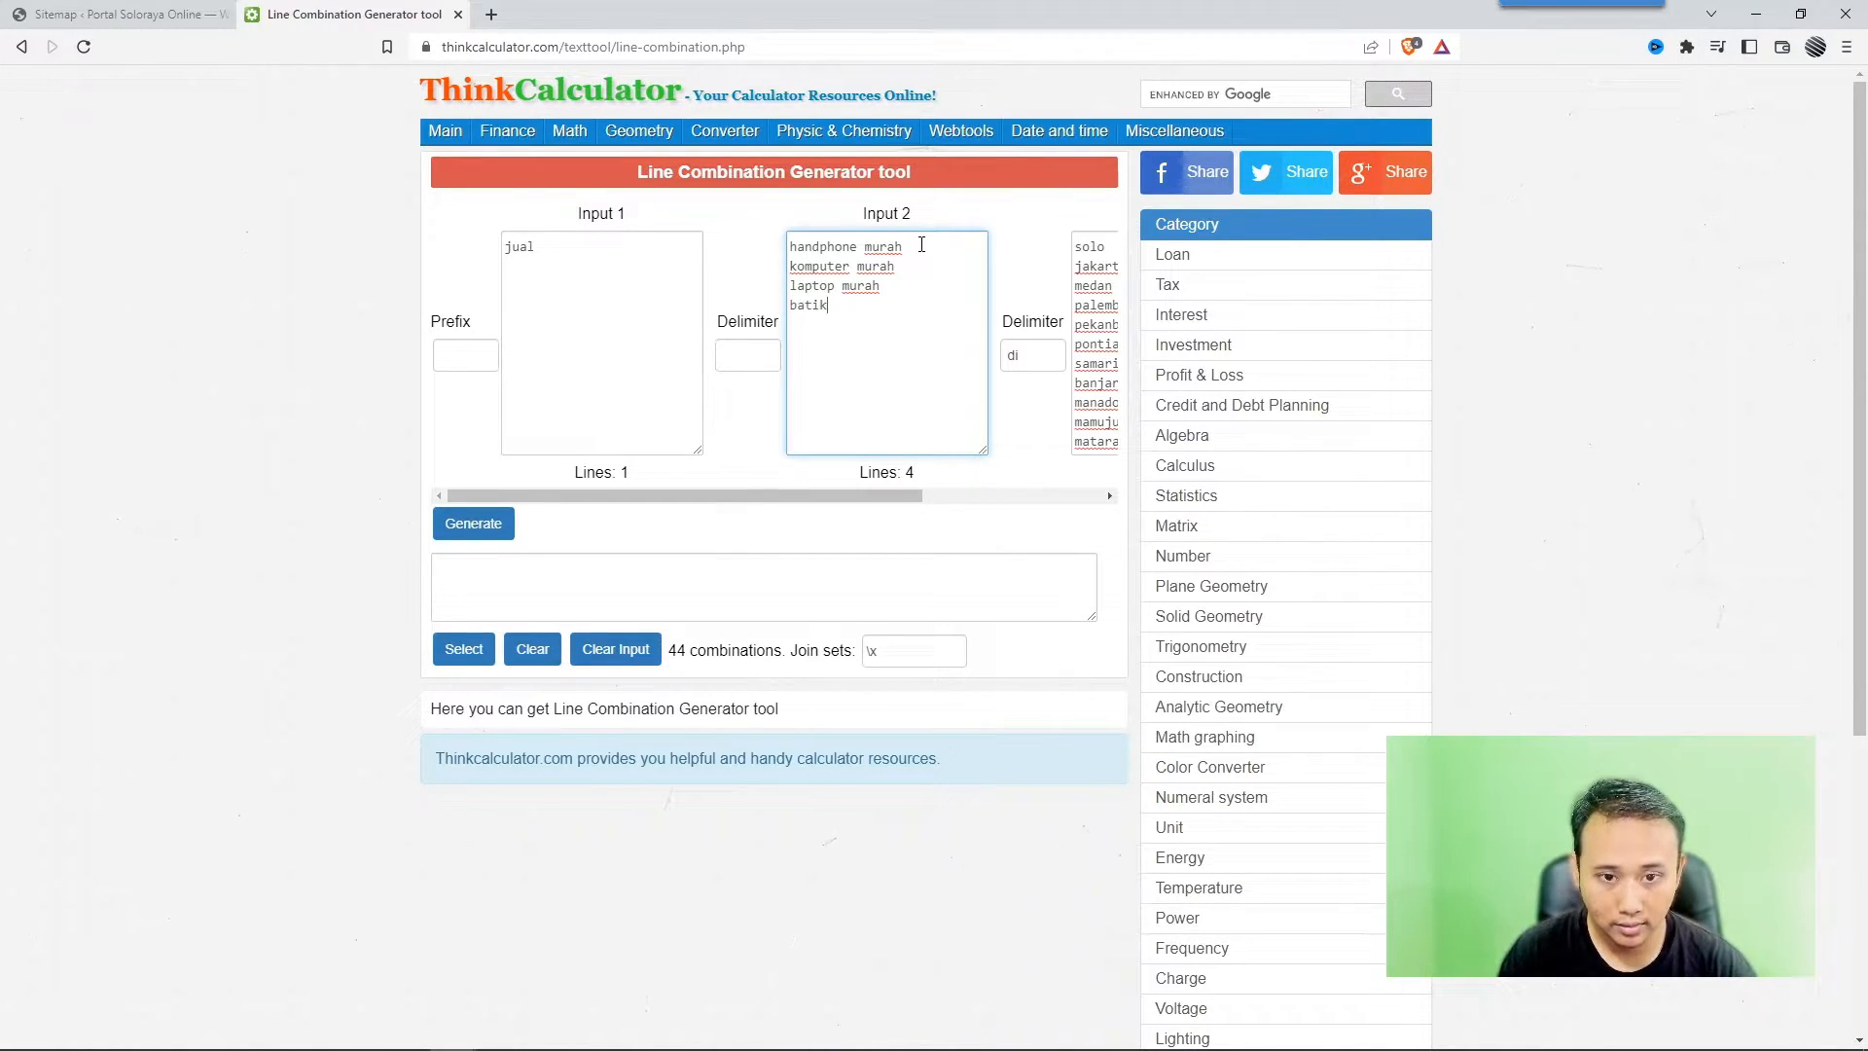
{"action": "key", "text": "Return"}
{"action": "type", "text": "seraga"}
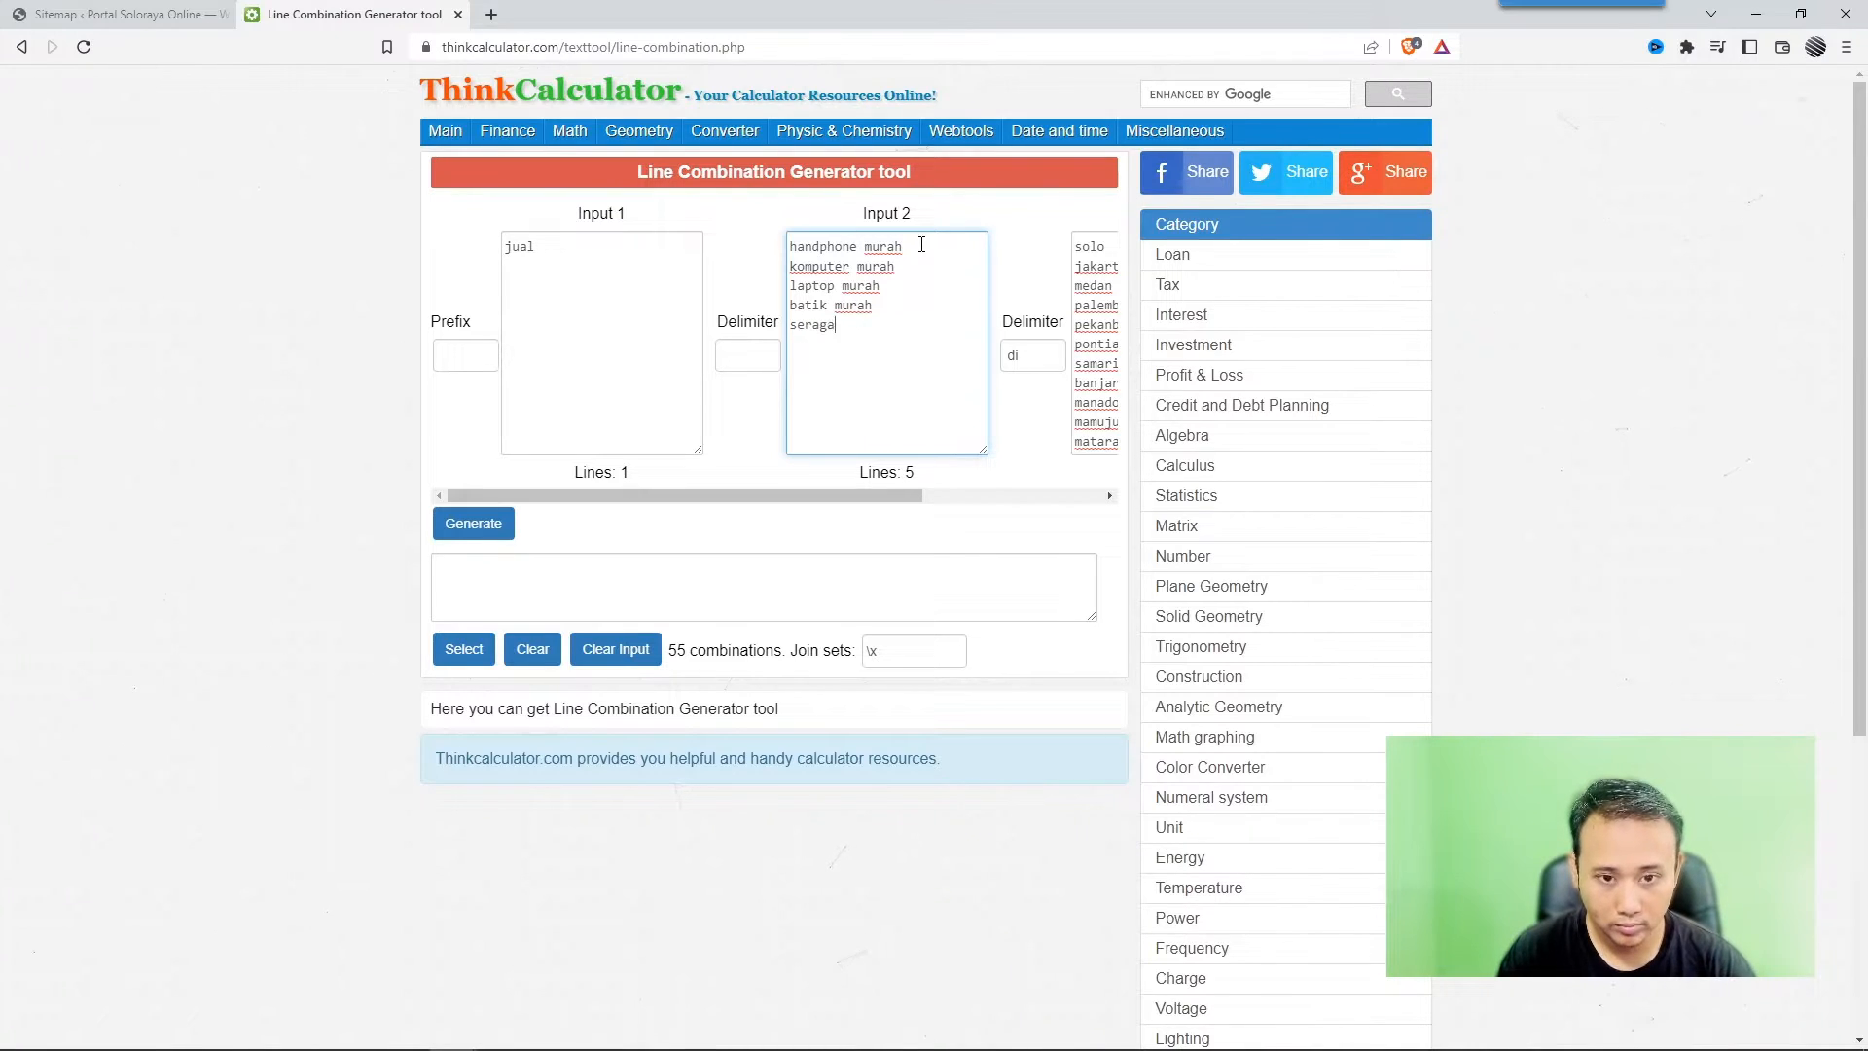
{"action": "type", "text": "m kantor murah"}
{"action": "key", "text": "Return"}
{"action": "type", "text": "kursi kantor mur"}
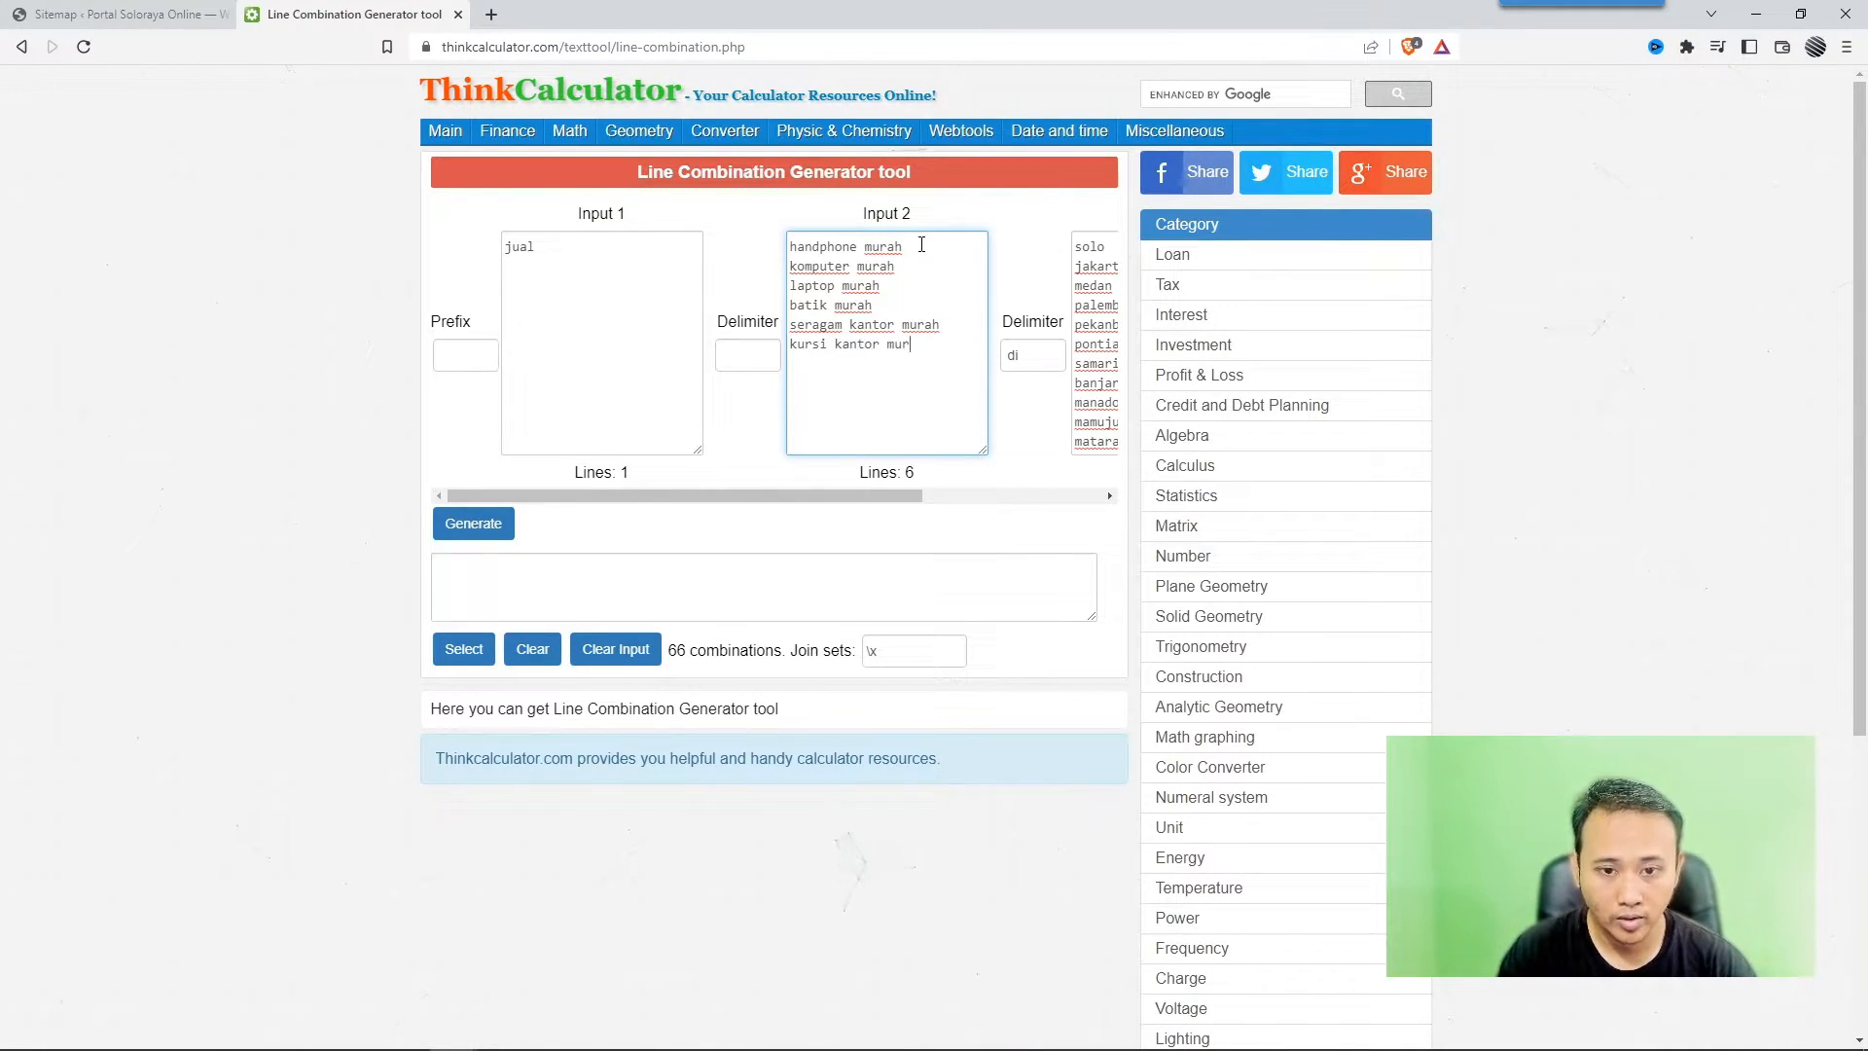
- Generate the keyword combinations and enlarge the output box to show more lines
{"action": "left_click", "coordinate": [489, 526]}
{"action": "scroll", "coordinate": [611, 597], "scroll_direction": "down", "scroll_amount": 5}
{"action": "left_click_drag", "start_coordinate": [1088, 615], "coordinate": [1089, 806]}
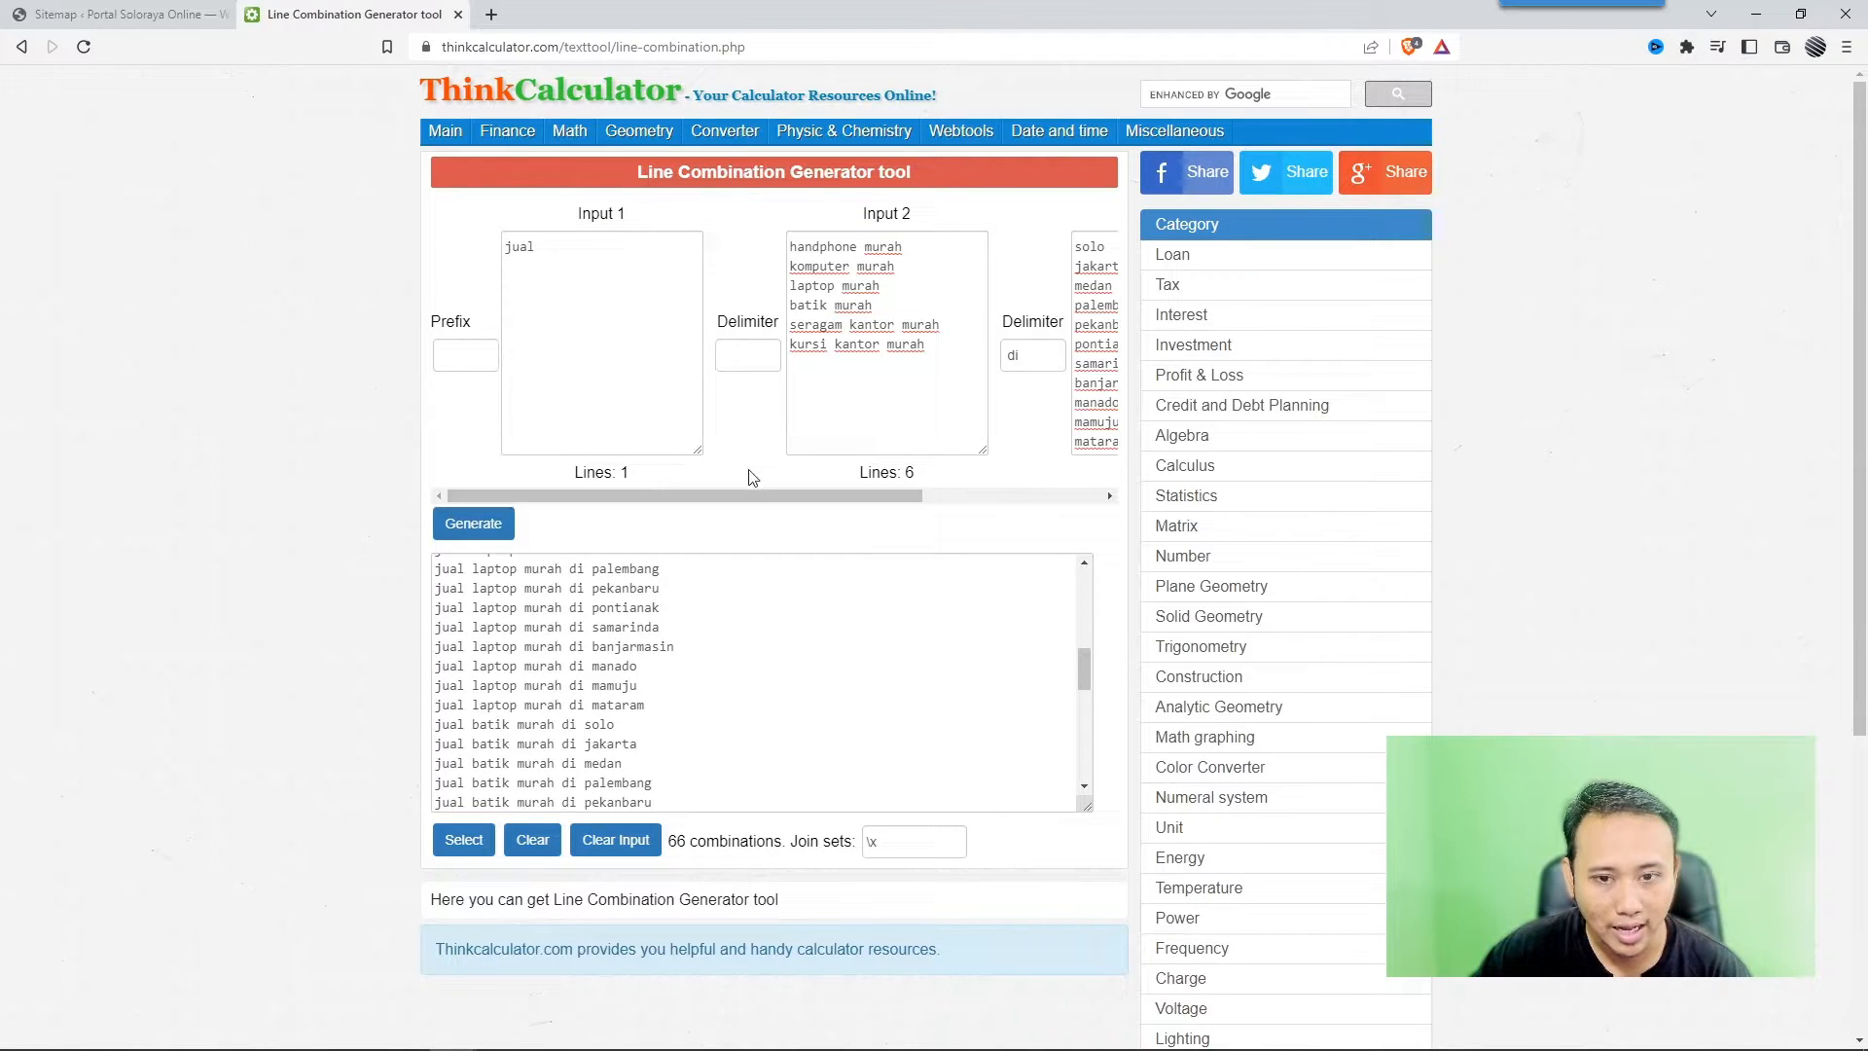
- Set the suffix after Input 3 to ".html"
{"action": "left_click_drag", "start_coordinate": [745, 495], "coordinate": [925, 492]}
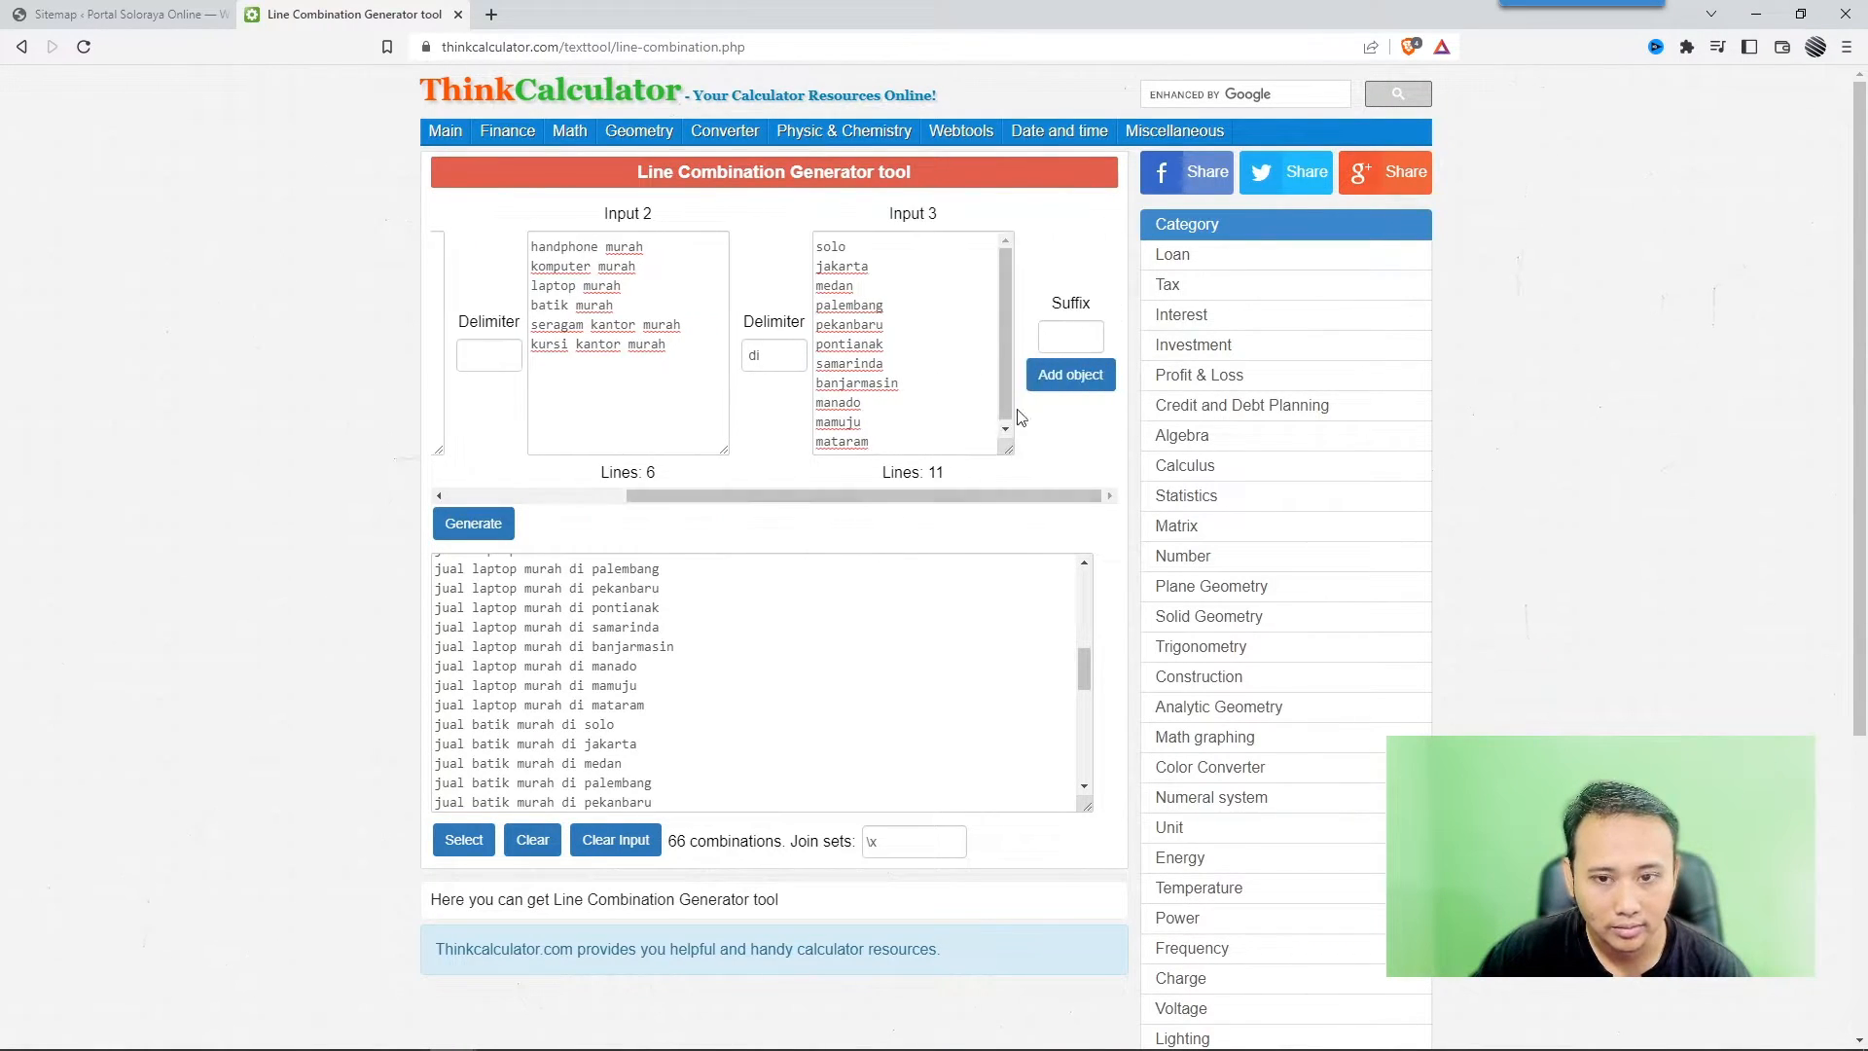
{"action": "left_click", "coordinate": [1059, 329]}
{"action": "type", "text": ".html"}
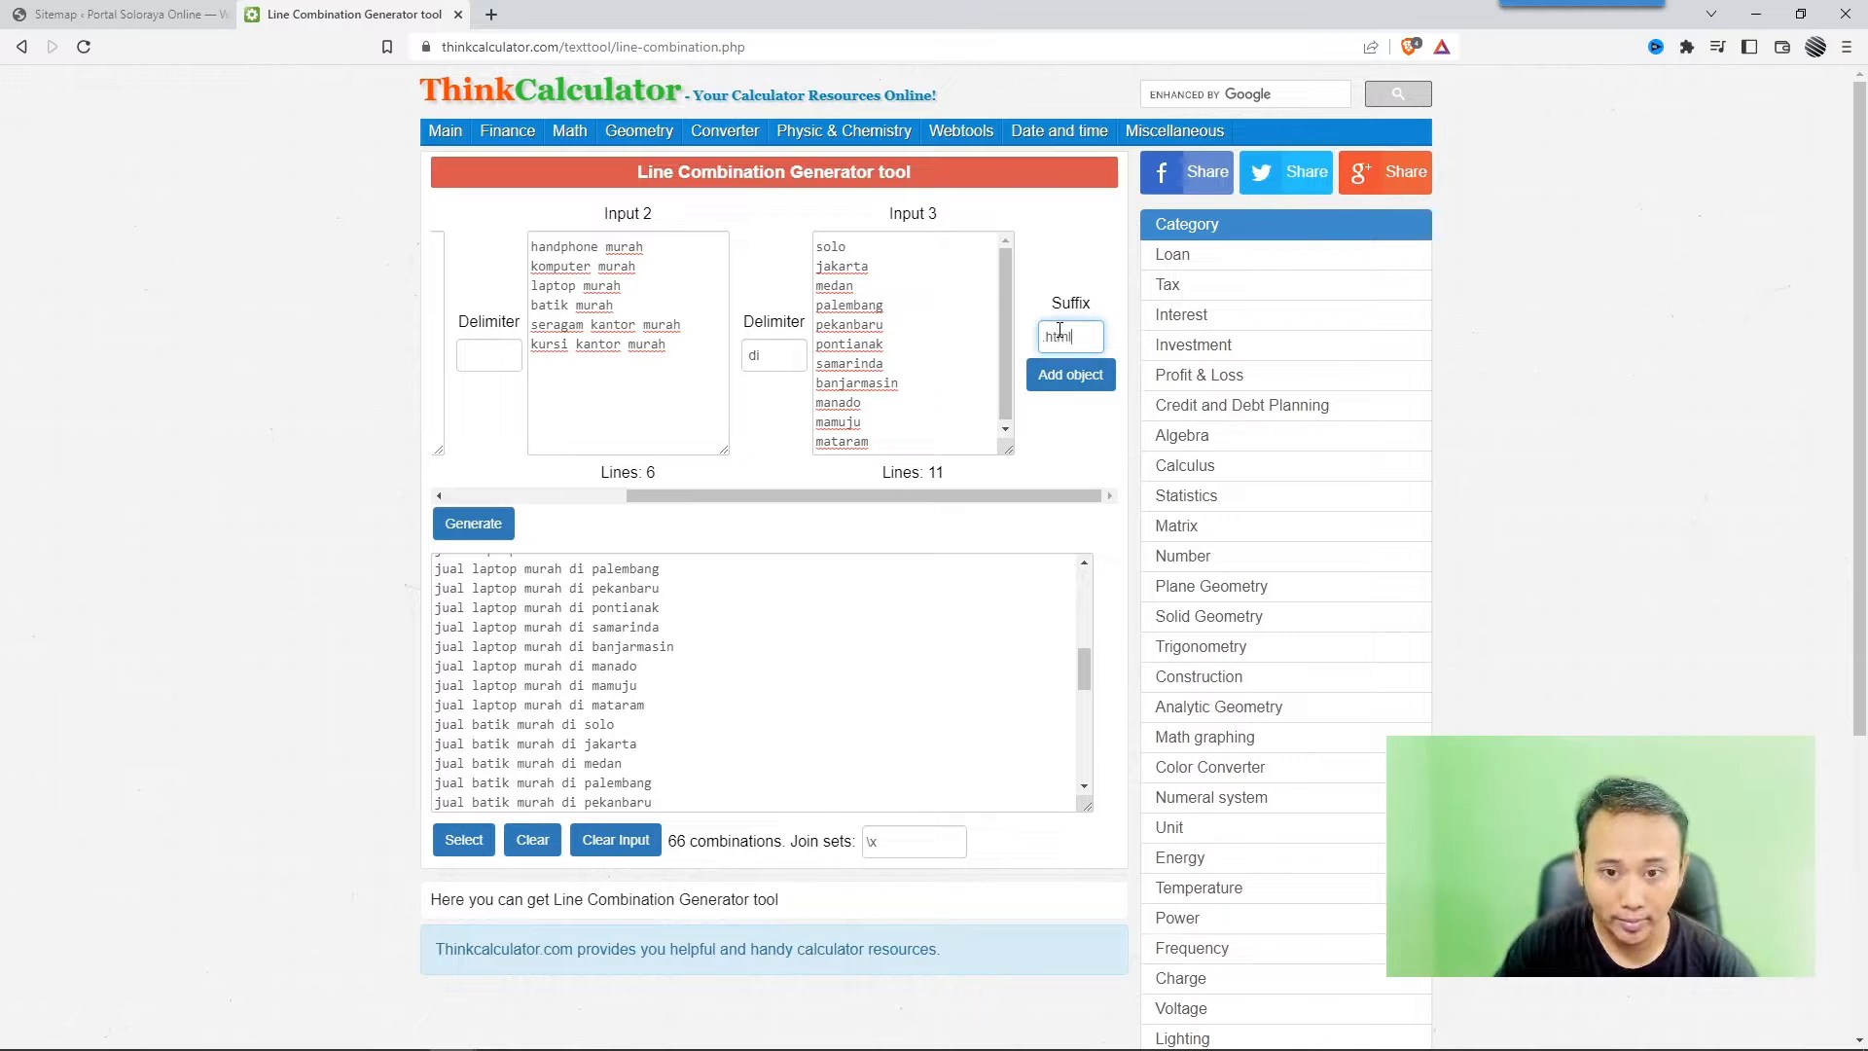
- Set the delimiter before Input 3 to "-di-" and the delimiter before Input 2 to "-"
{"action": "left_click", "coordinate": [784, 354]}
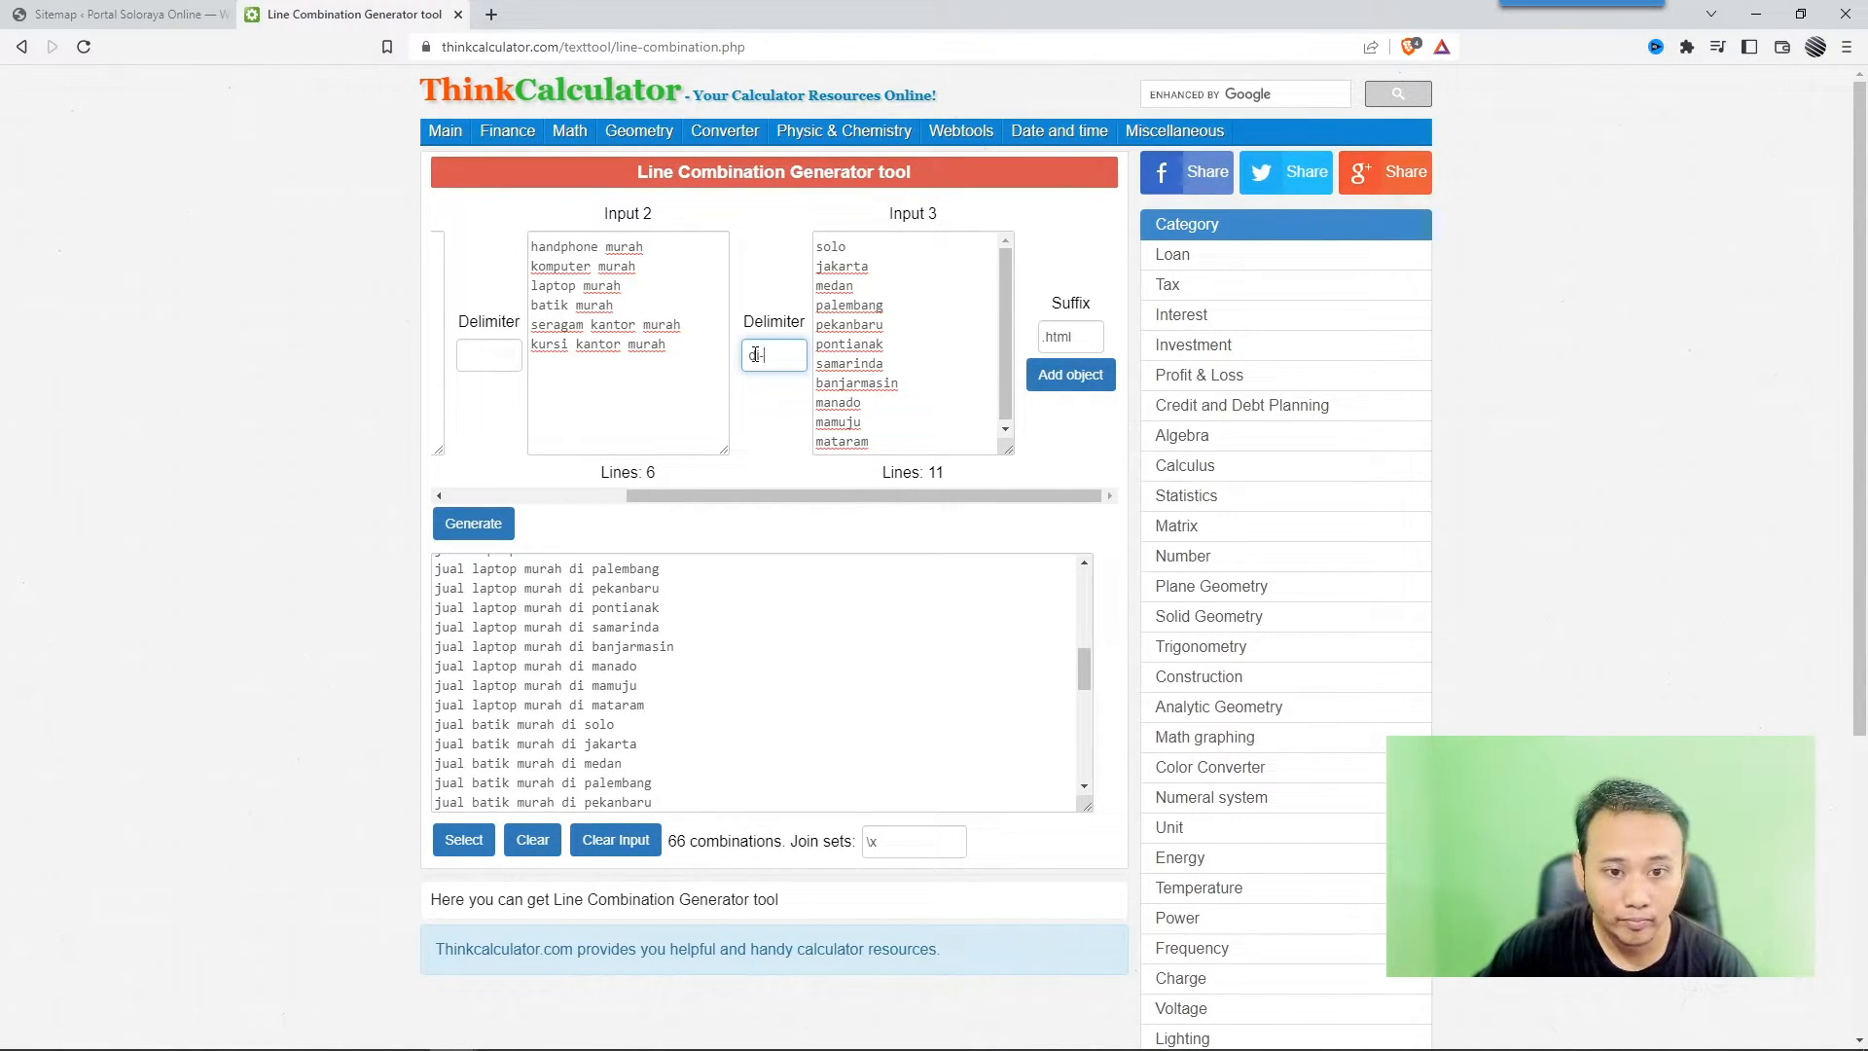
{"action": "left_click", "coordinate": [752, 355]}
{"action": "key", "text": "BackSpace"}
{"action": "type", "text": "-di-"}
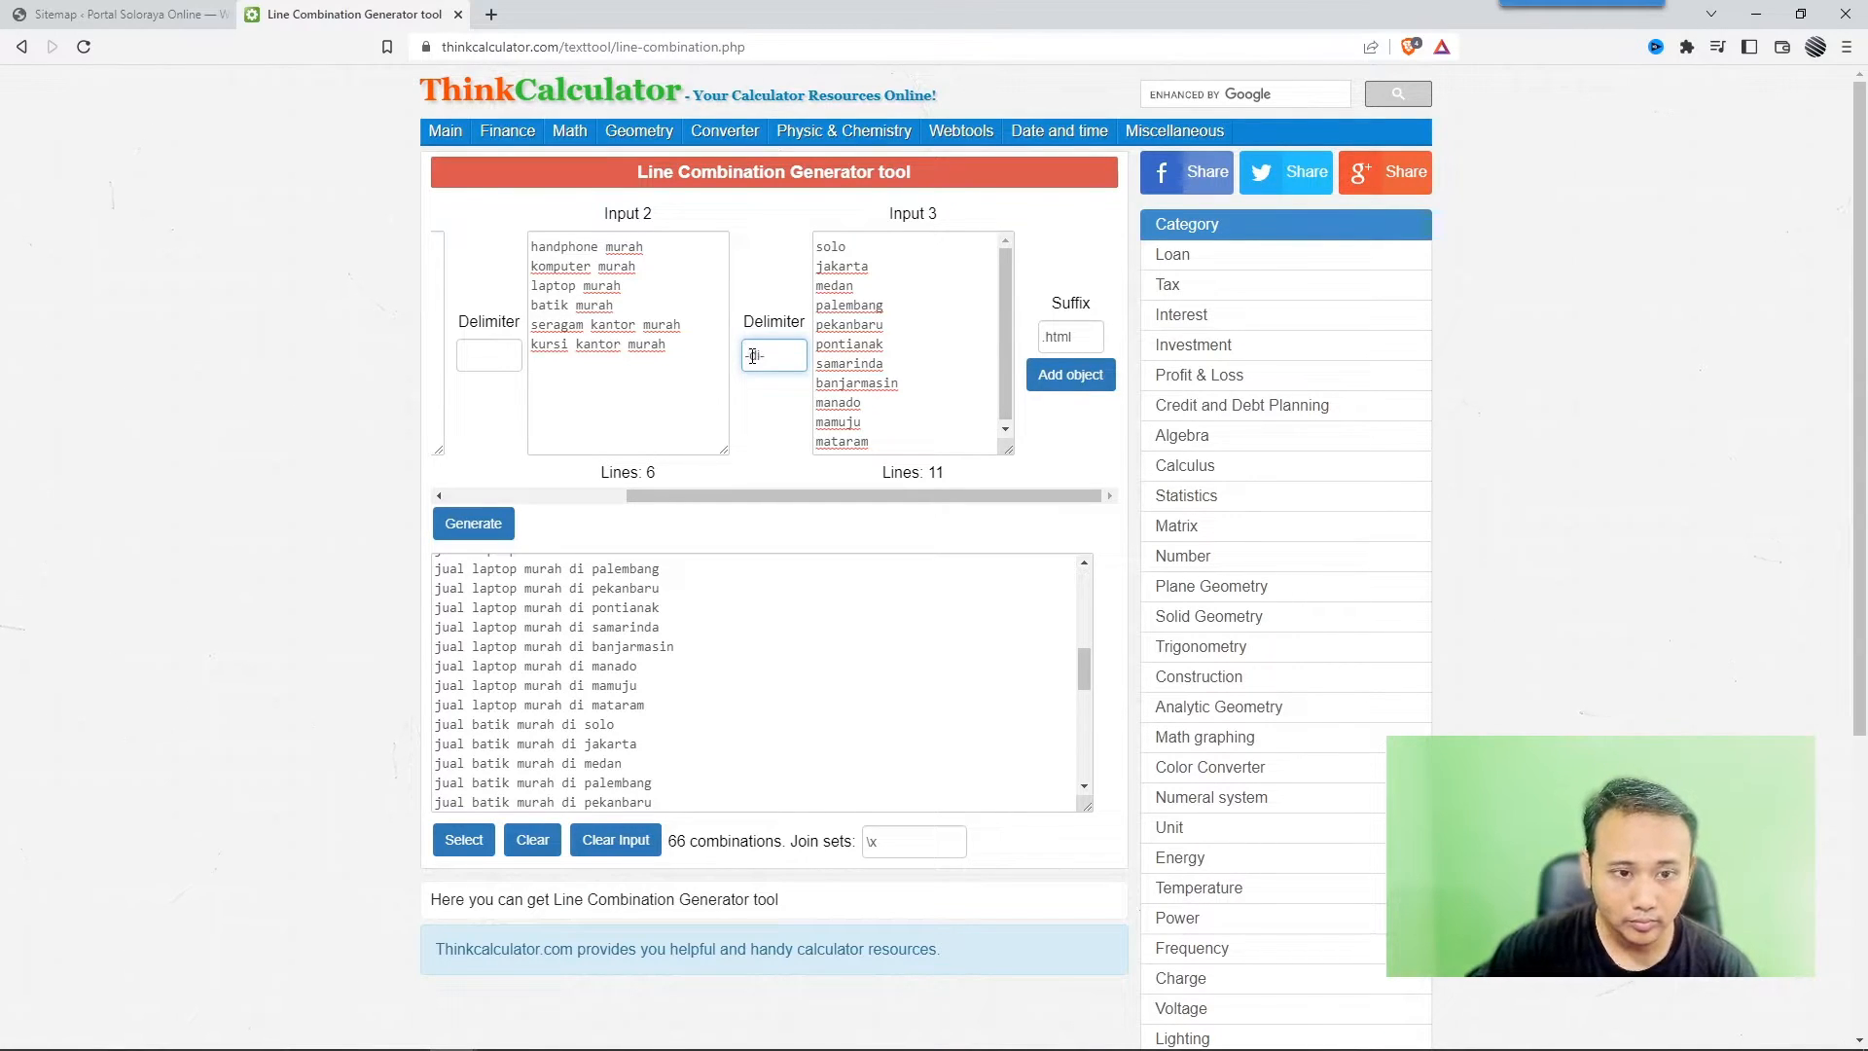
{"action": "left_click", "coordinate": [494, 358]}
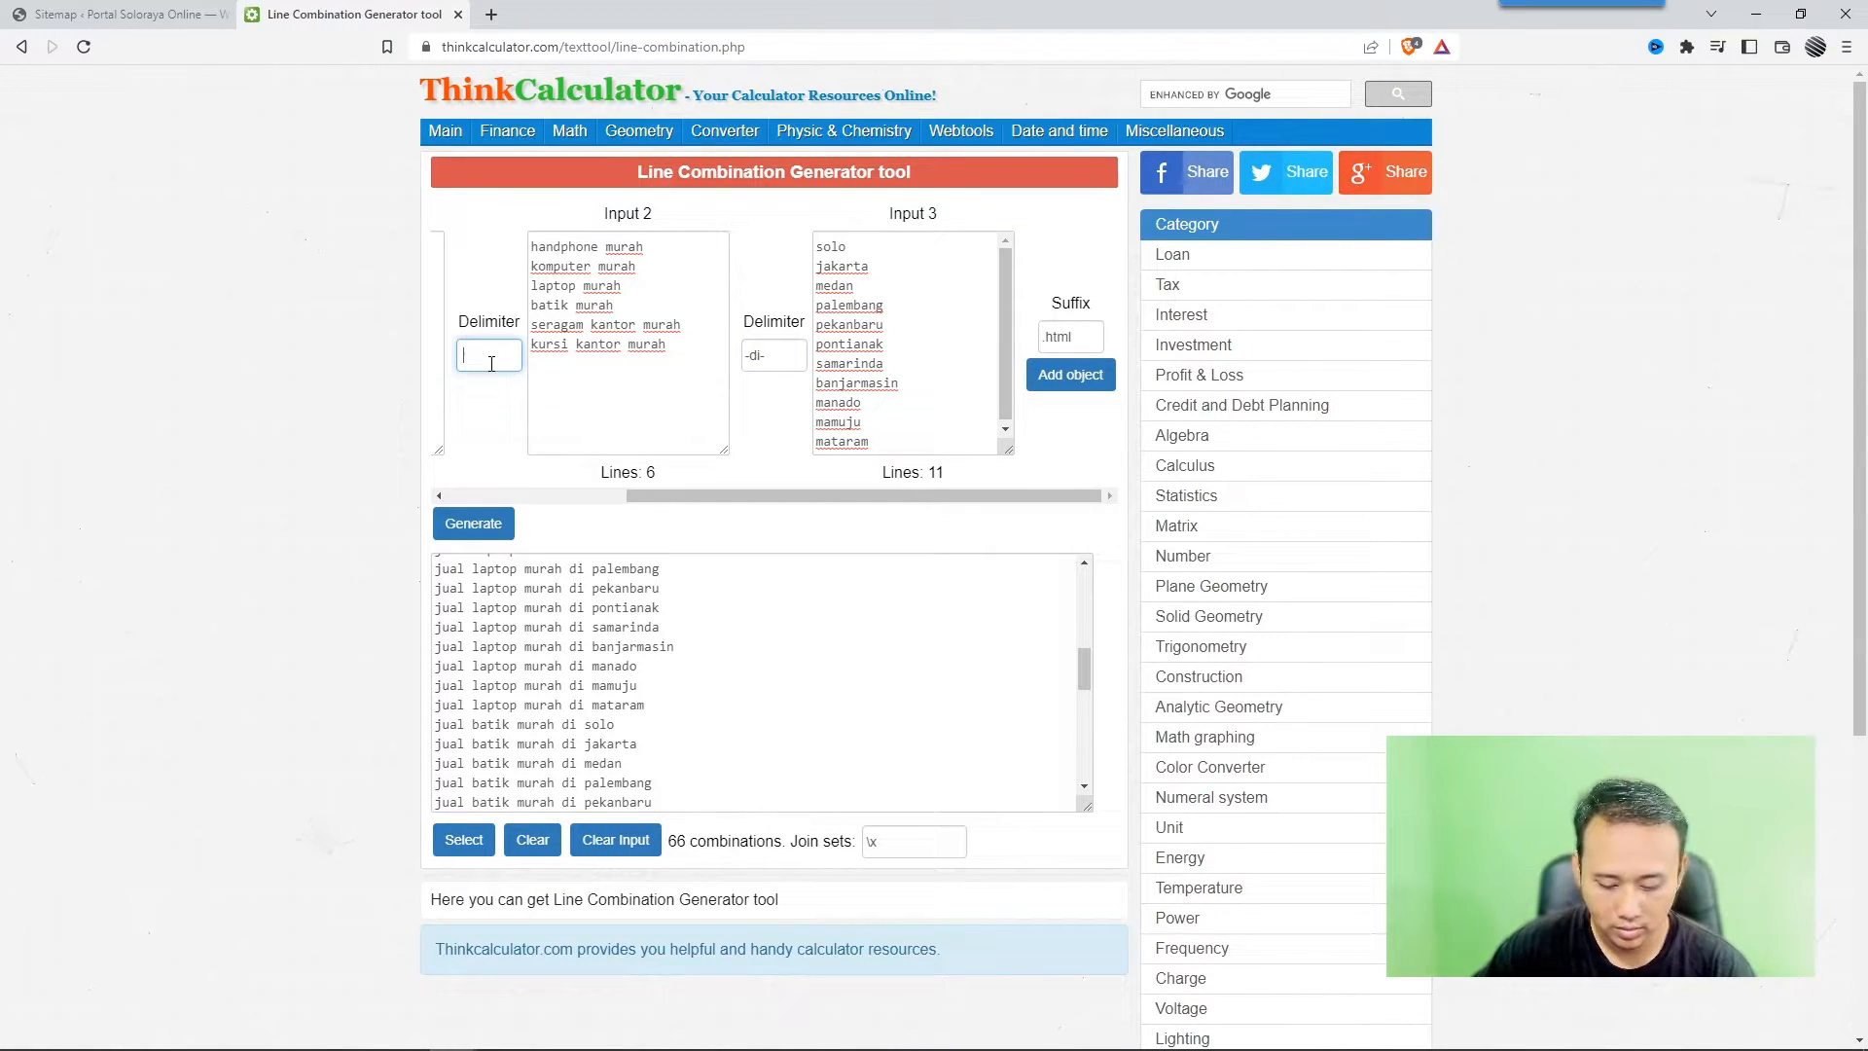
{"action": "type", "text": "-"}
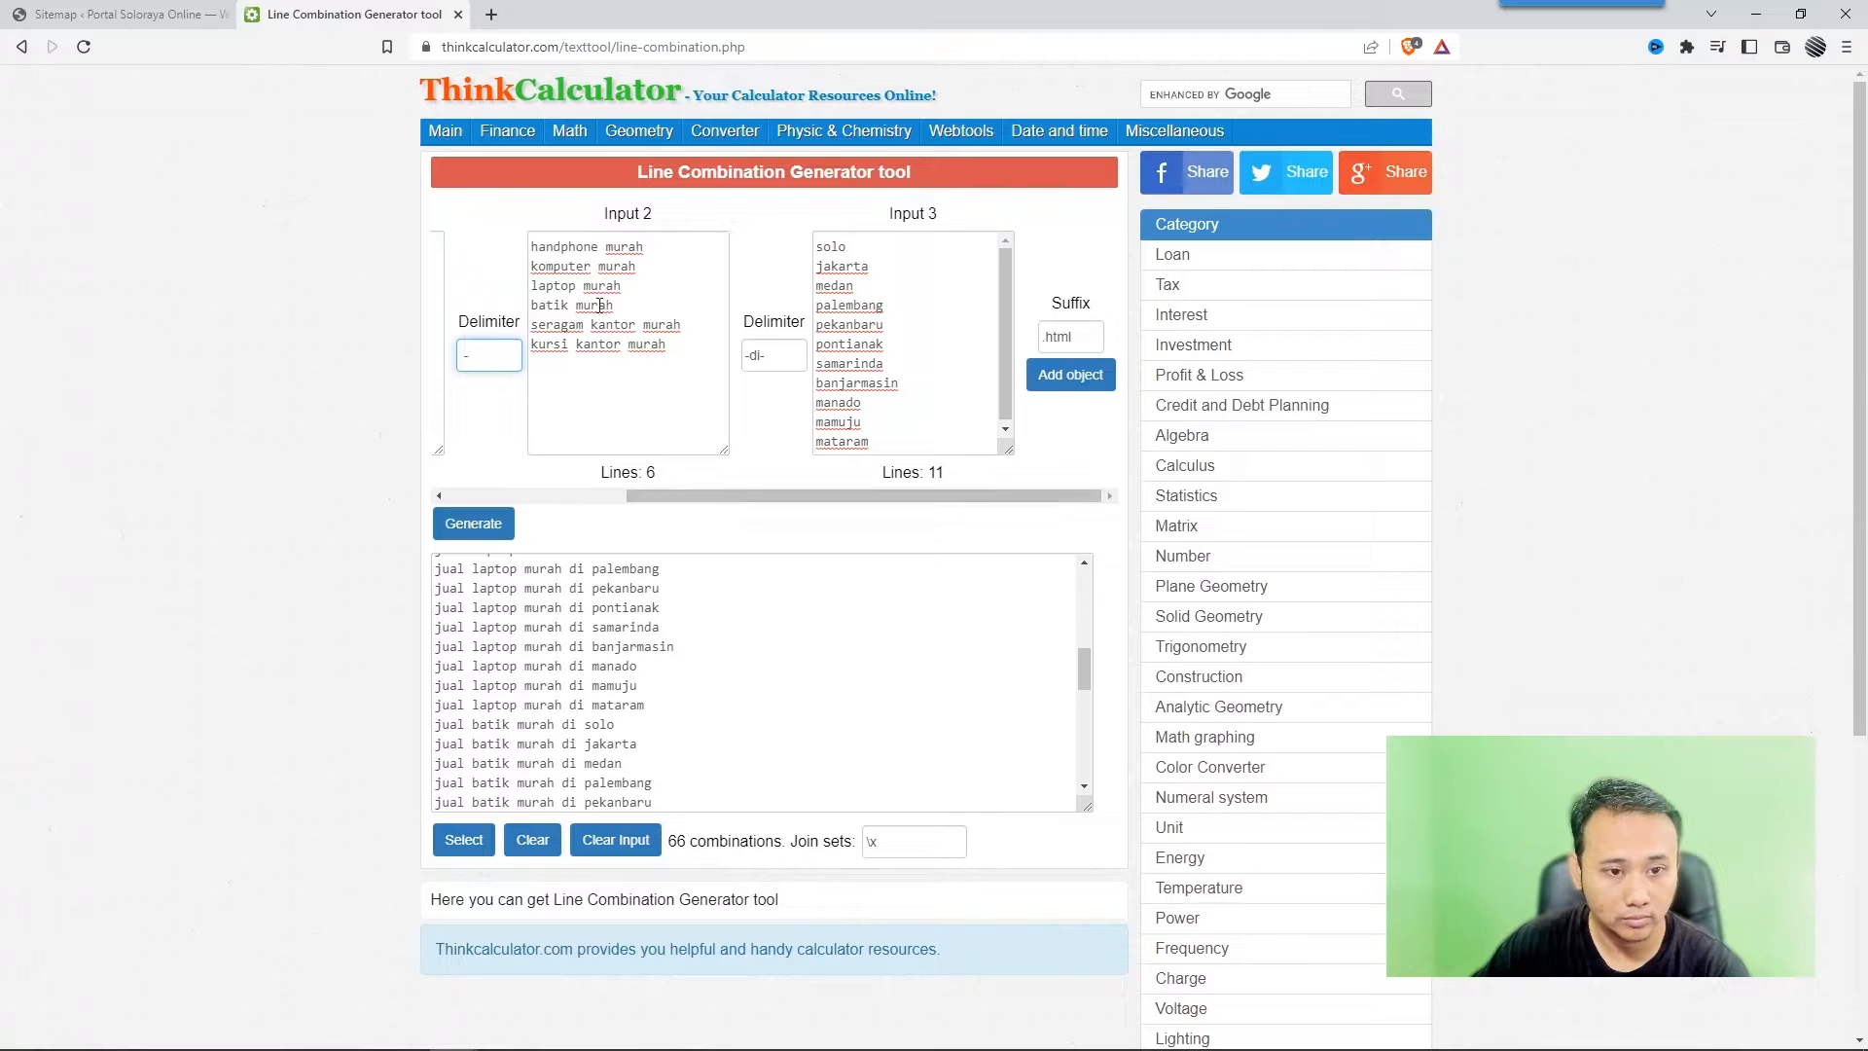
- Replace every space between words with a hyphen in all six product phrases of Input 2
{"action": "left_click", "coordinate": [604, 250]}
{"action": "key", "text": "BackSpace"}
{"action": "type", "text": "-"}
{"action": "left_click", "coordinate": [598, 266]}
{"action": "key", "text": "BackSpace"}
{"action": "type", "text": "-"}
{"action": "left_click", "coordinate": [578, 285]}
{"action": "key", "text": "BackSpace"}
{"action": "type", "text": "-"}
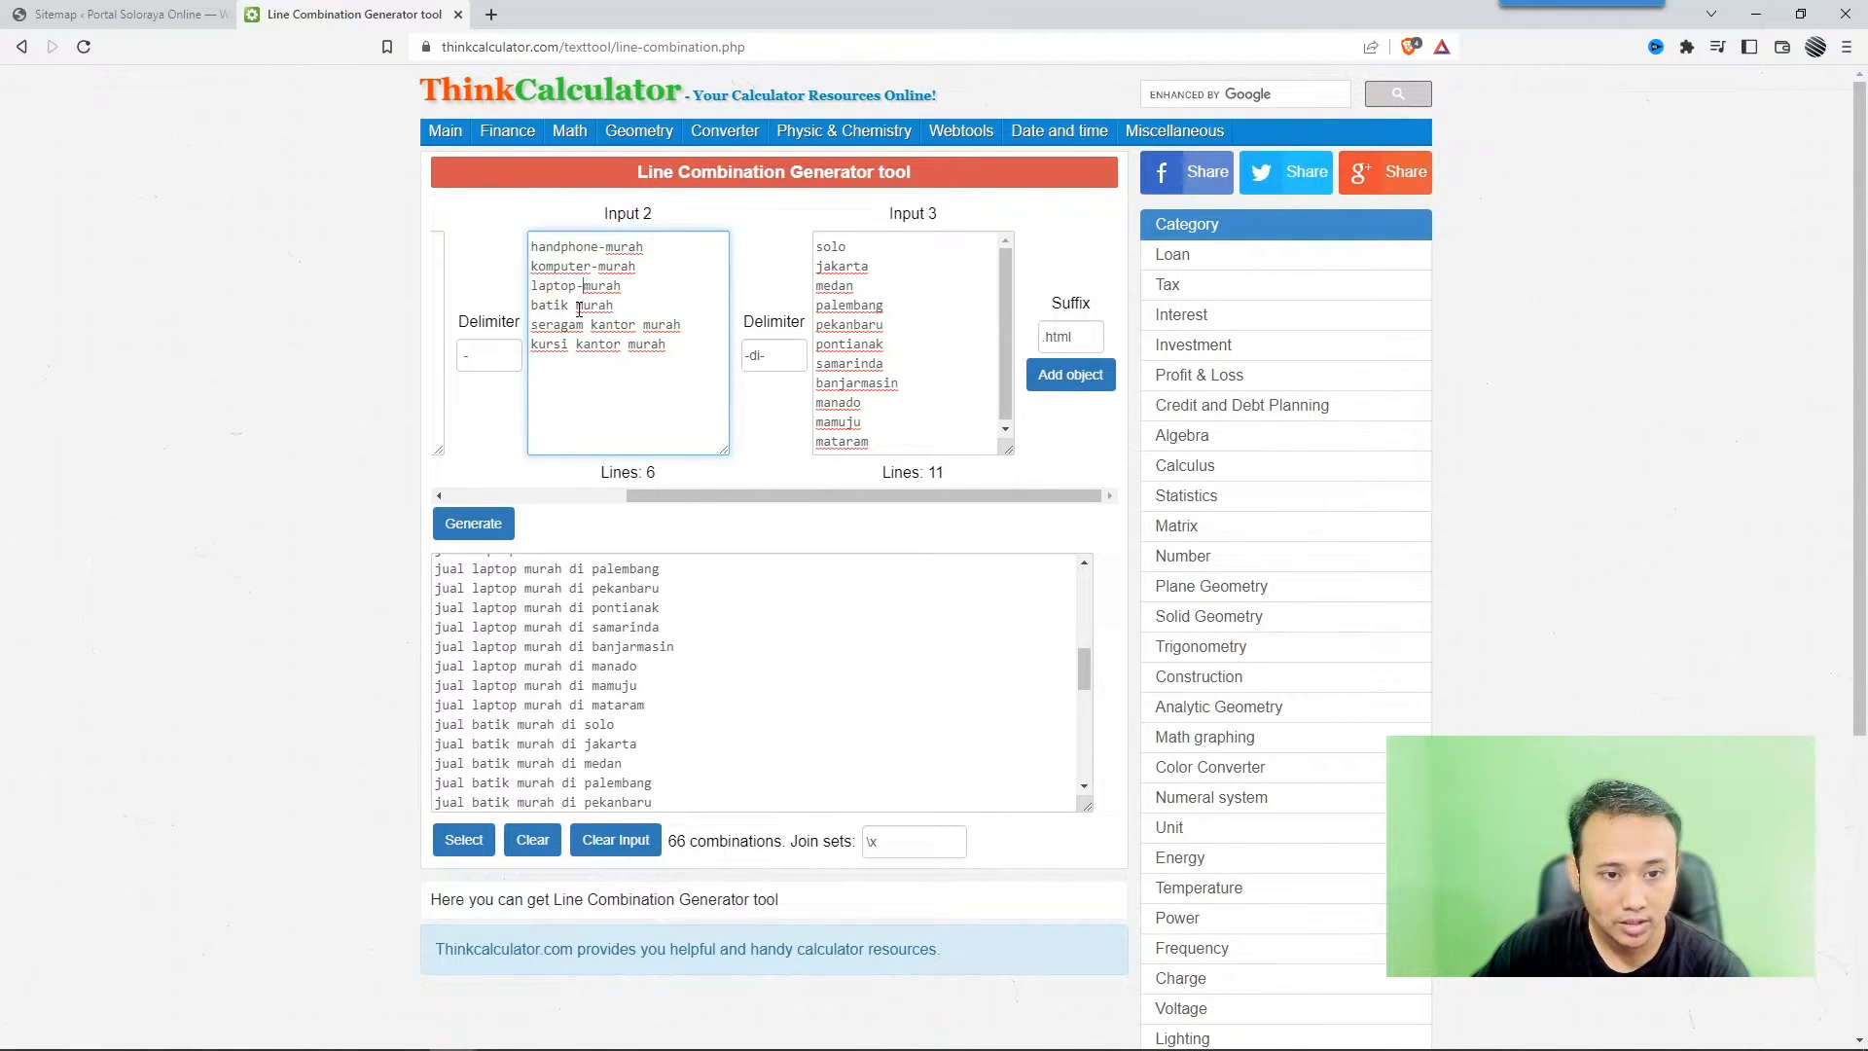
{"action": "left_click", "coordinate": [575, 305]}
{"action": "key", "text": "BackSpace"}
{"action": "type", "text": "-"}
{"action": "left_click", "coordinate": [592, 325]}
{"action": "key", "text": "BackSpace"}
{"action": "type", "text": "-"}
{"action": "left_click", "coordinate": [644, 324]}
{"action": "key", "text": "BackSpace"}
{"action": "type", "text": "-"}
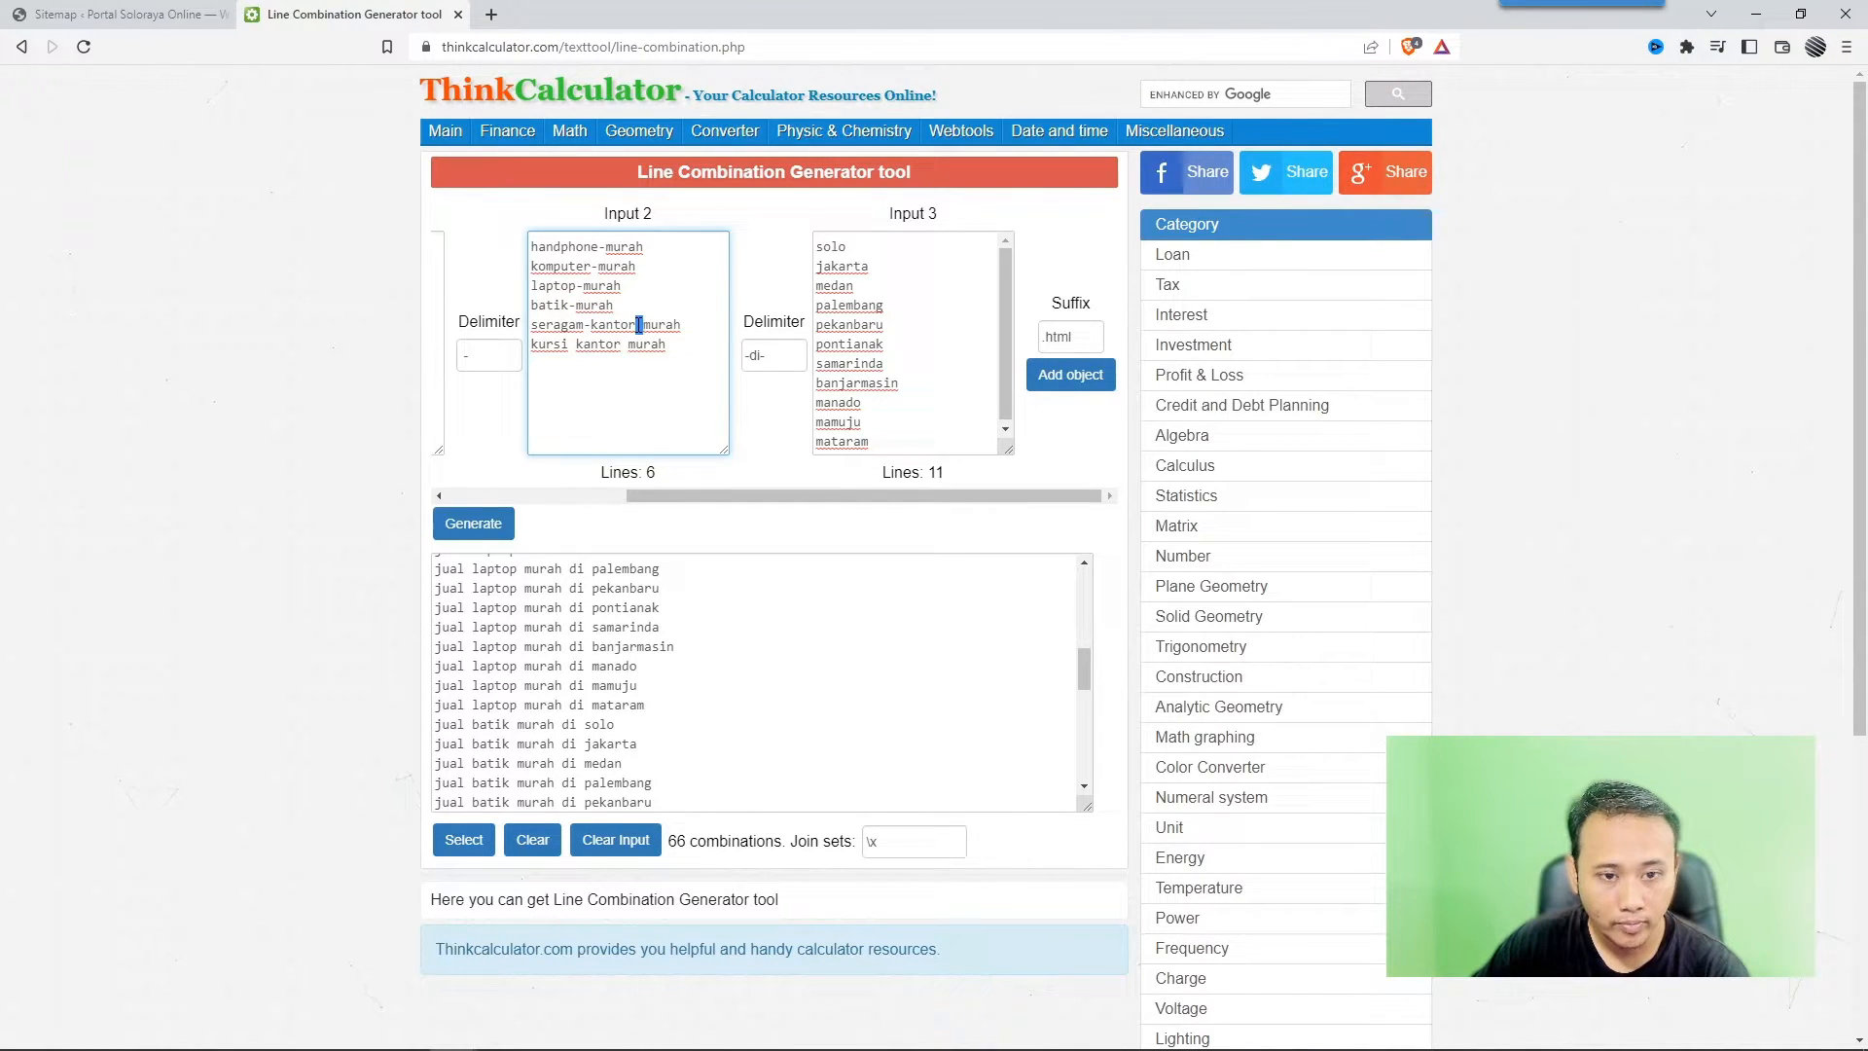
{"action": "left_click", "coordinate": [628, 344]}
{"action": "key", "text": "BackSpace"}
{"action": "type", "text": "-"}
{"action": "left_click", "coordinate": [575, 344]}
{"action": "key", "text": "BackSpace"}
{"action": "type", "text": "-"}
{"action": "left_click_drag", "start_coordinate": [704, 494], "coordinate": [489, 475]}
{"action": "left_click", "coordinate": [472, 357]}
{"action": "type", "text": "https"}
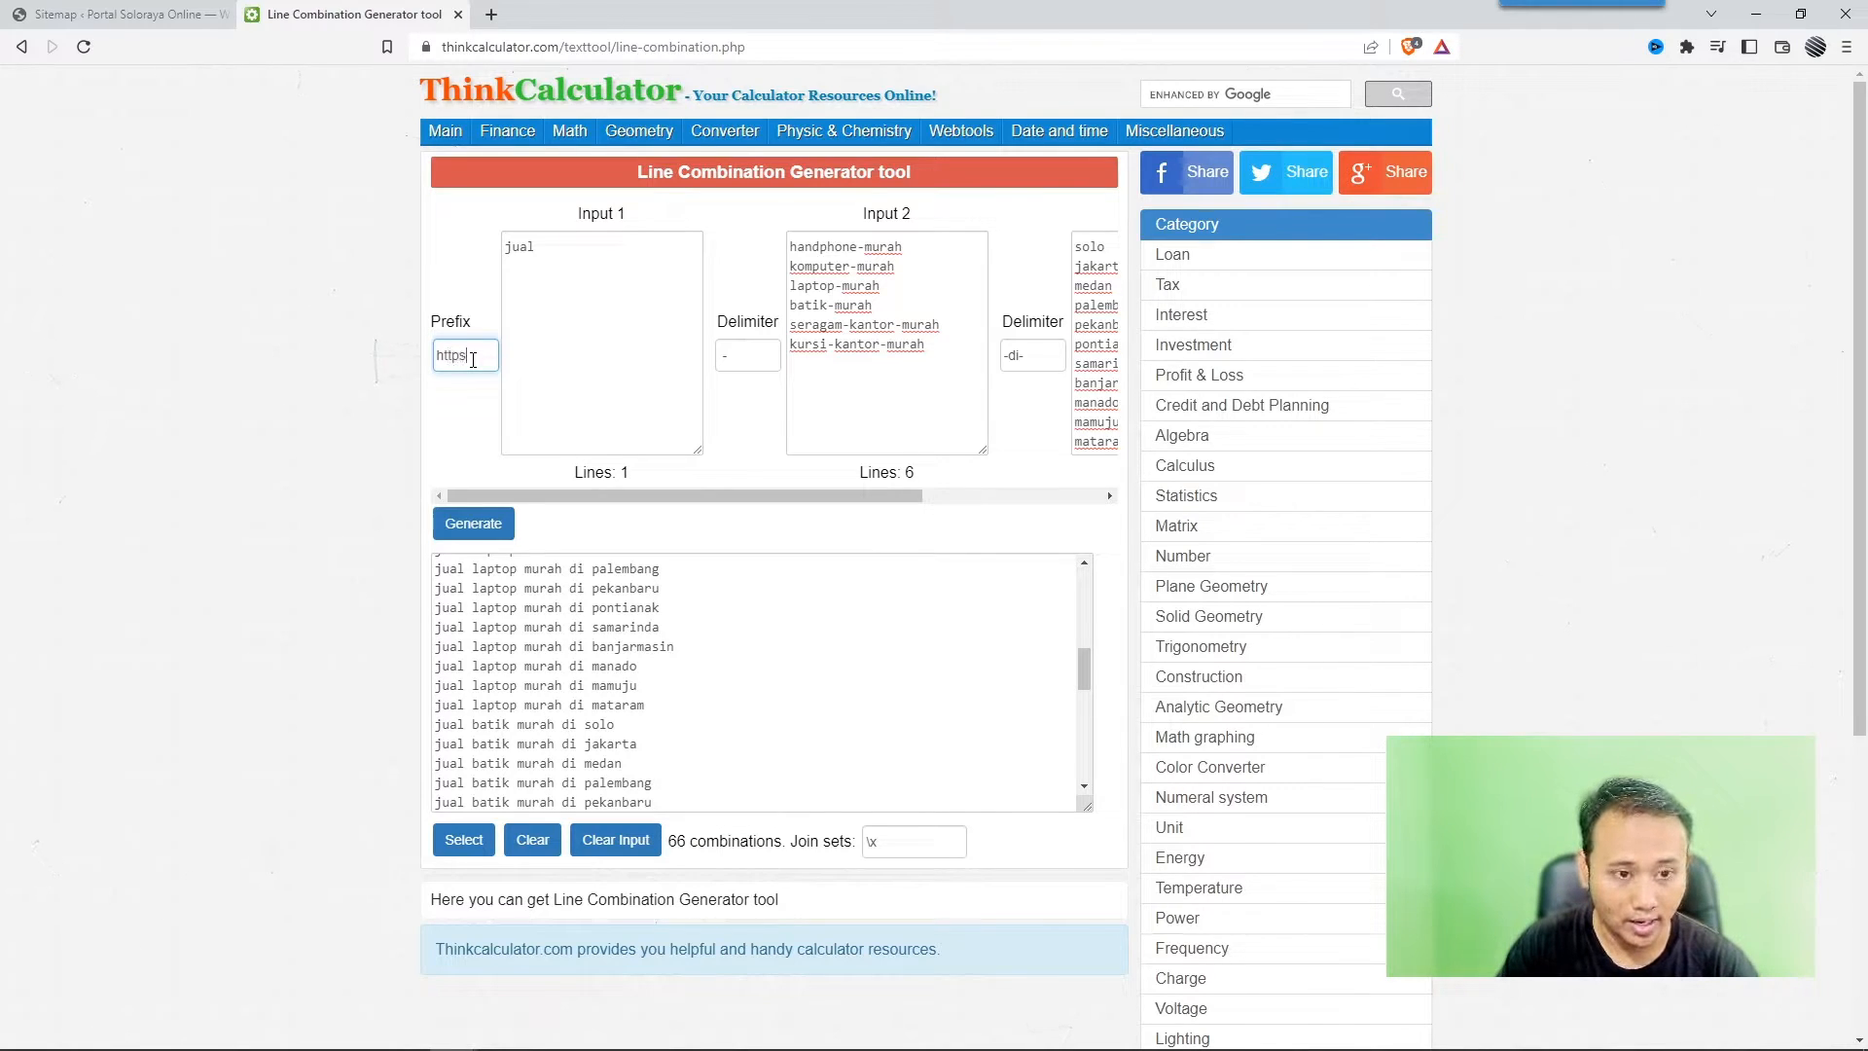
{"action": "type", "text": "://soloraya.online"}
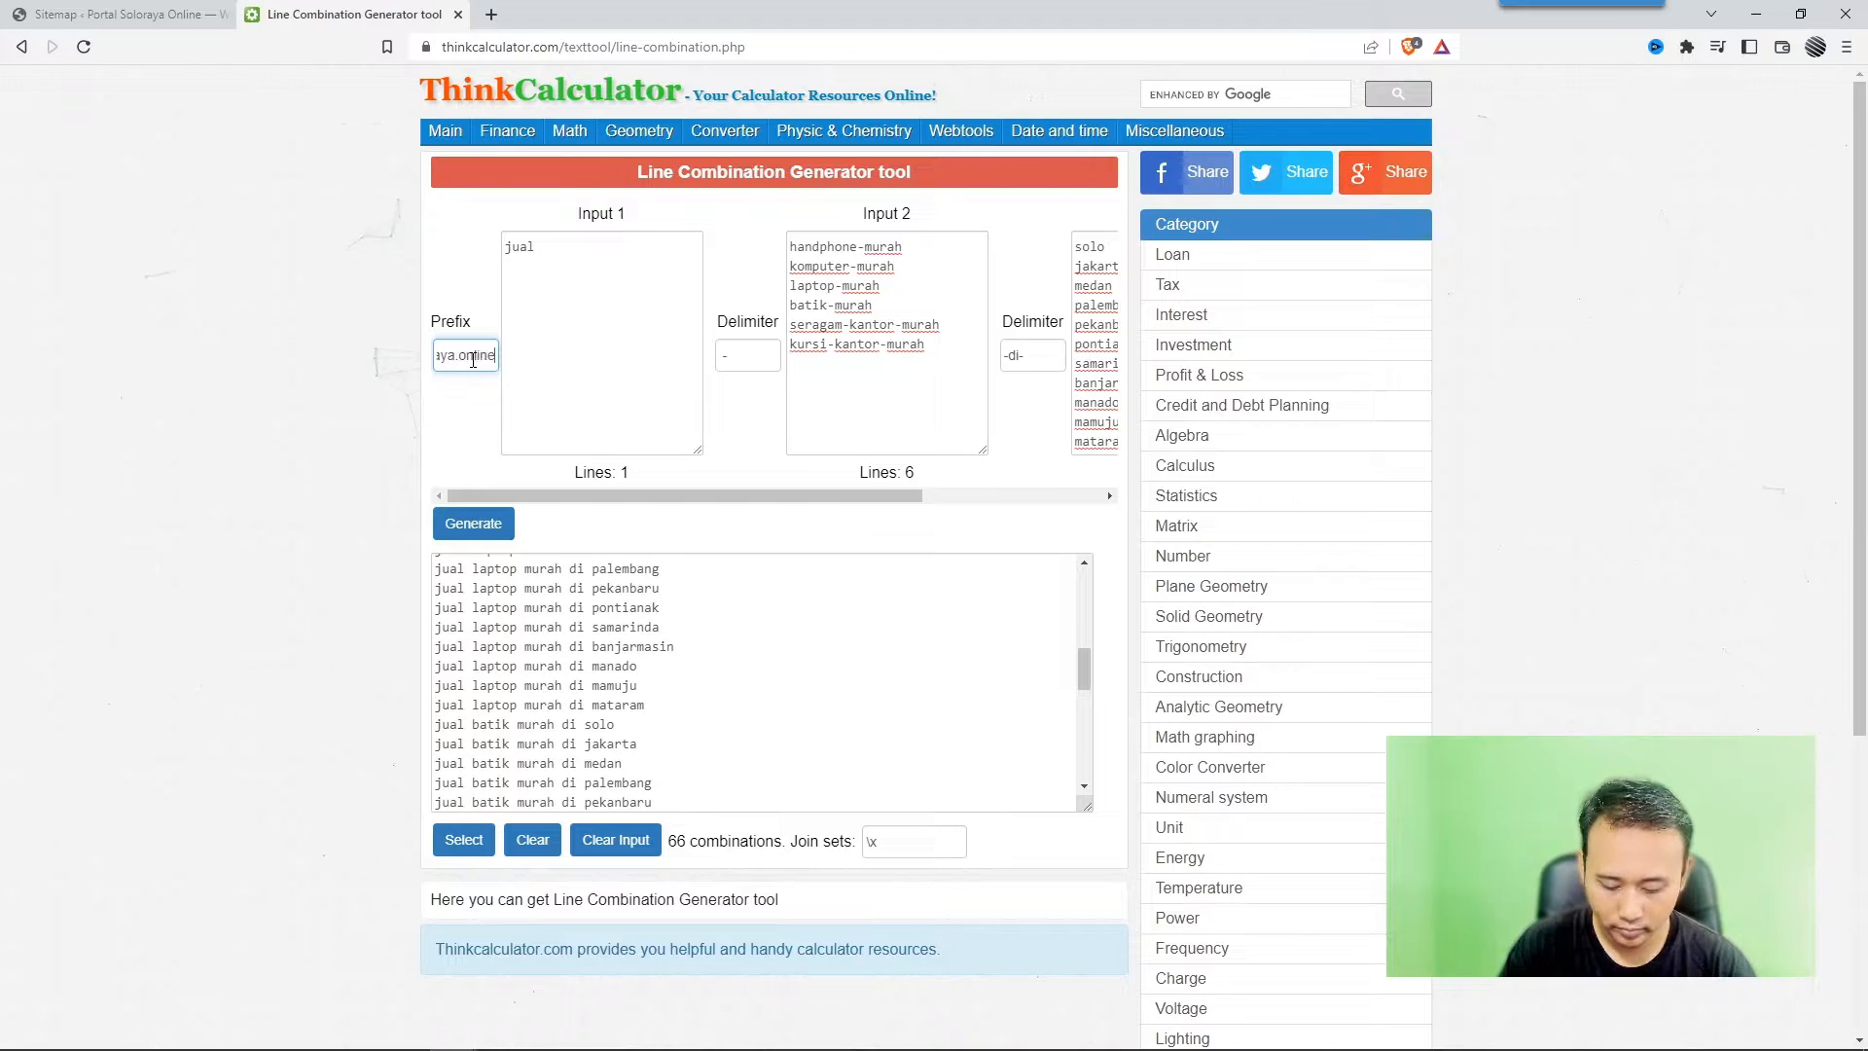
{"action": "type", "text": "/"}
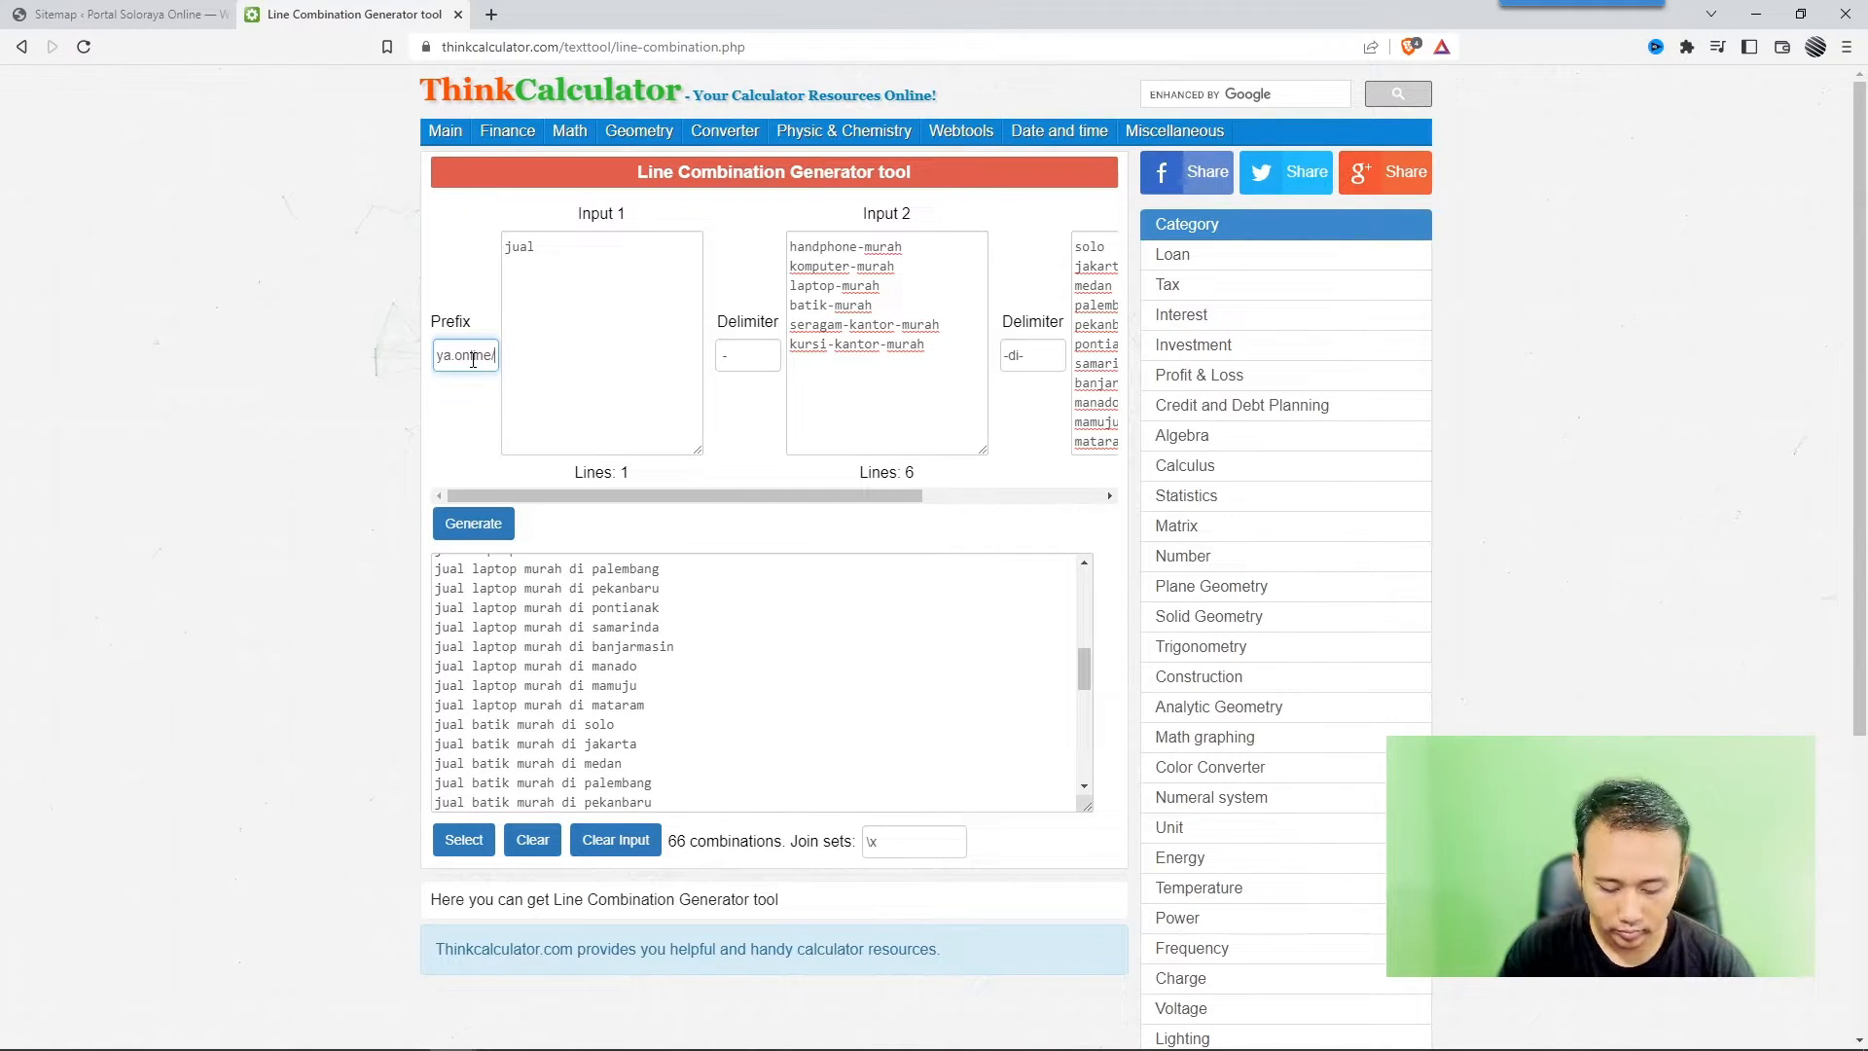
{"action": "type", "text": "jual"}
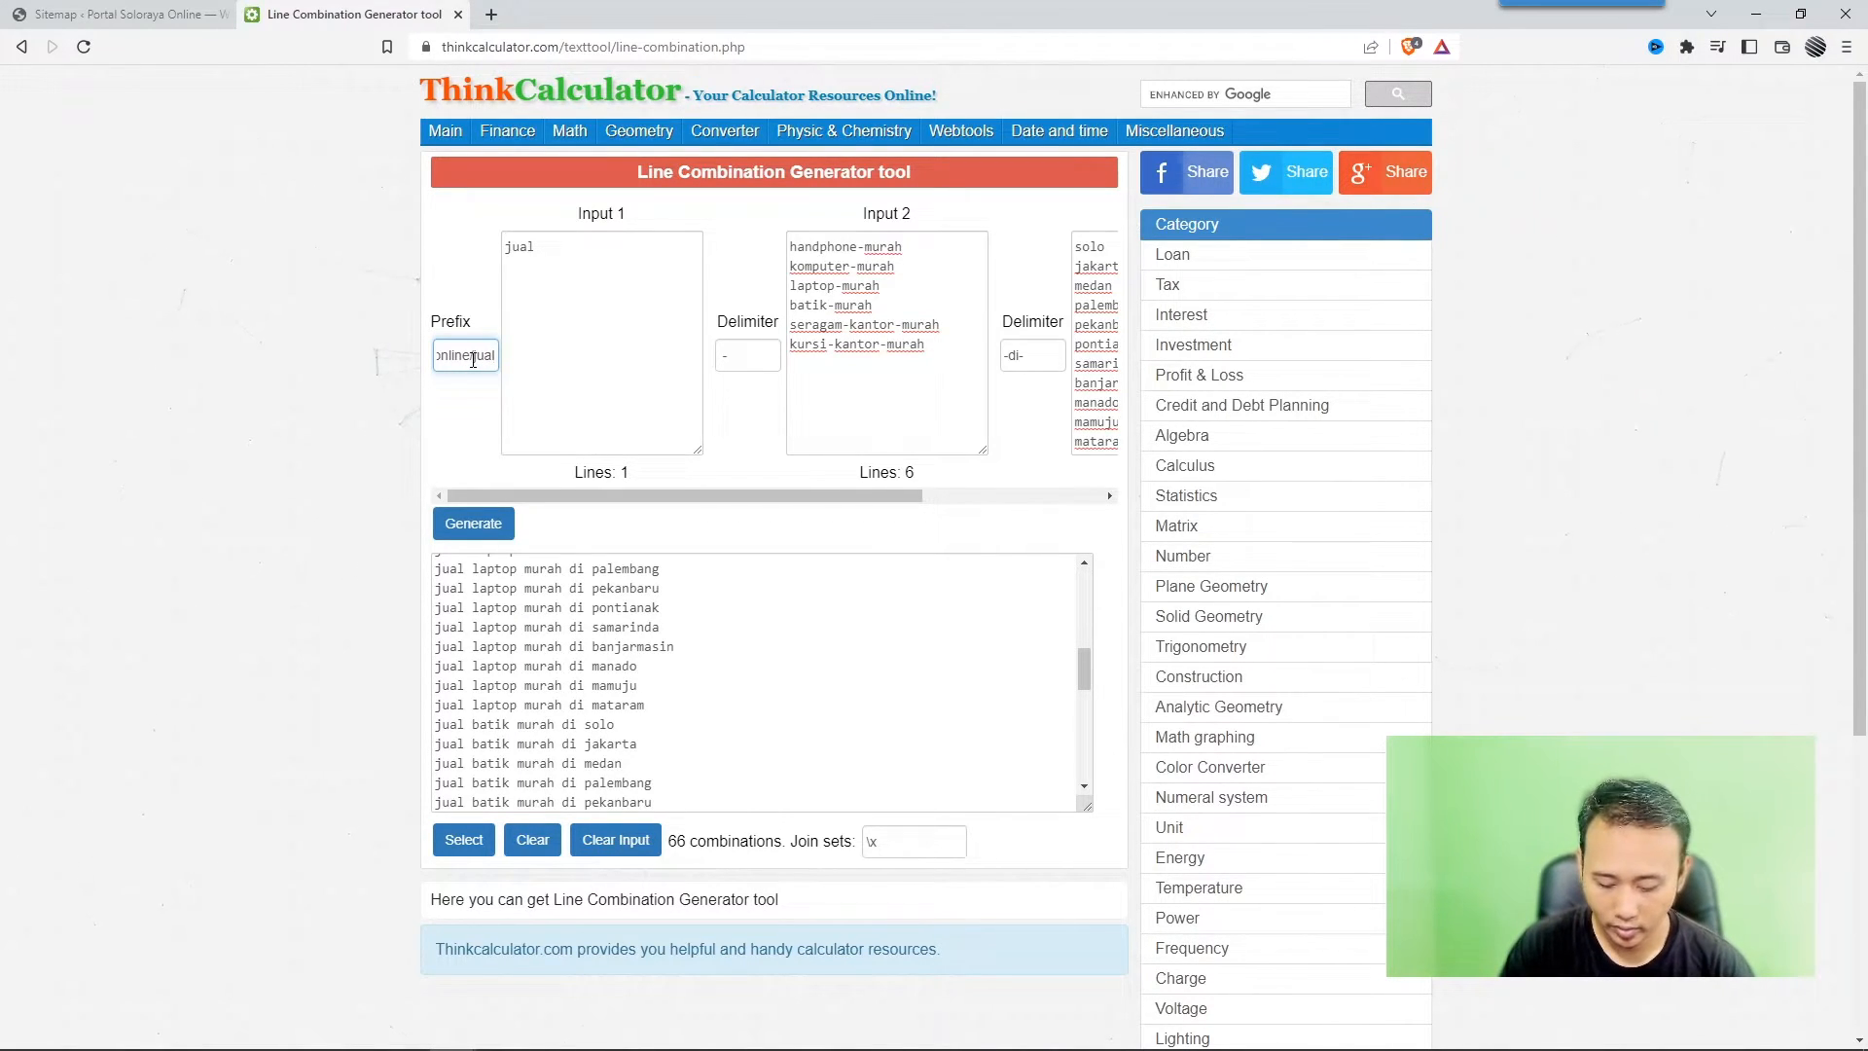
{"action": "type", "text": "/"}
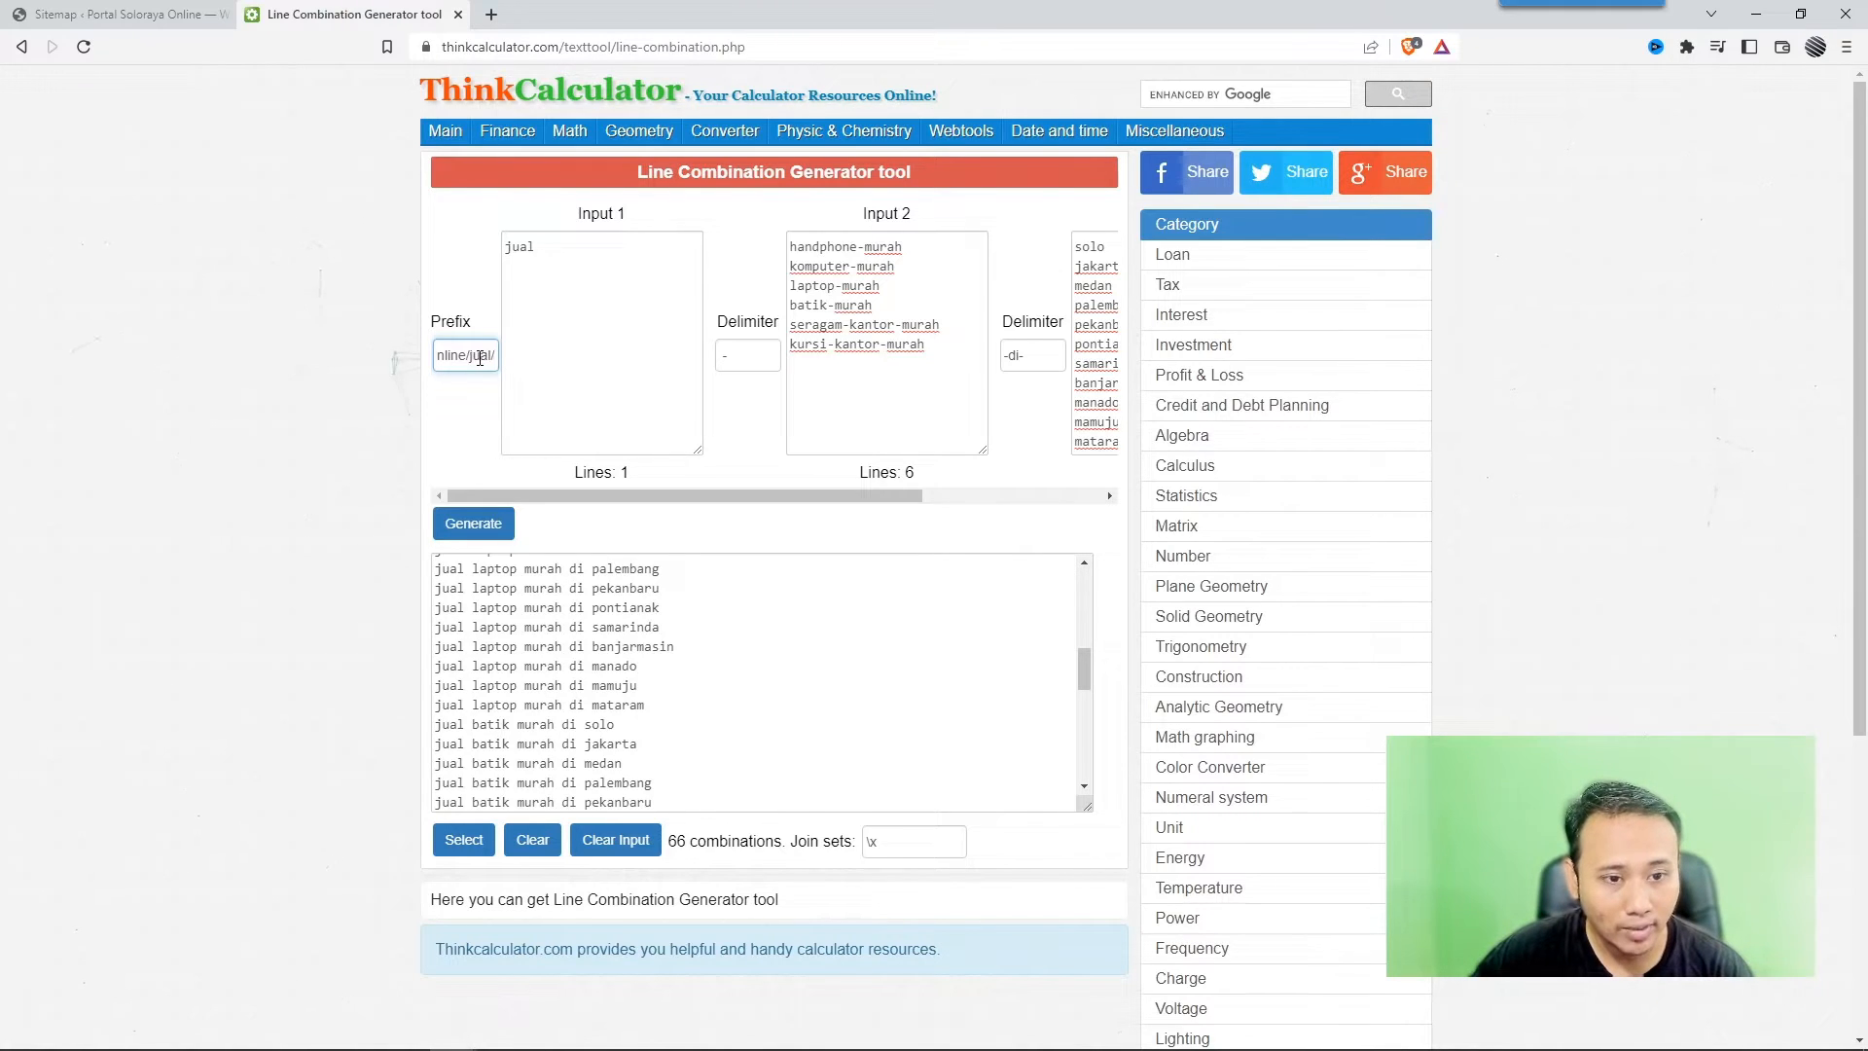
{"action": "left_click", "coordinate": [492, 535]}
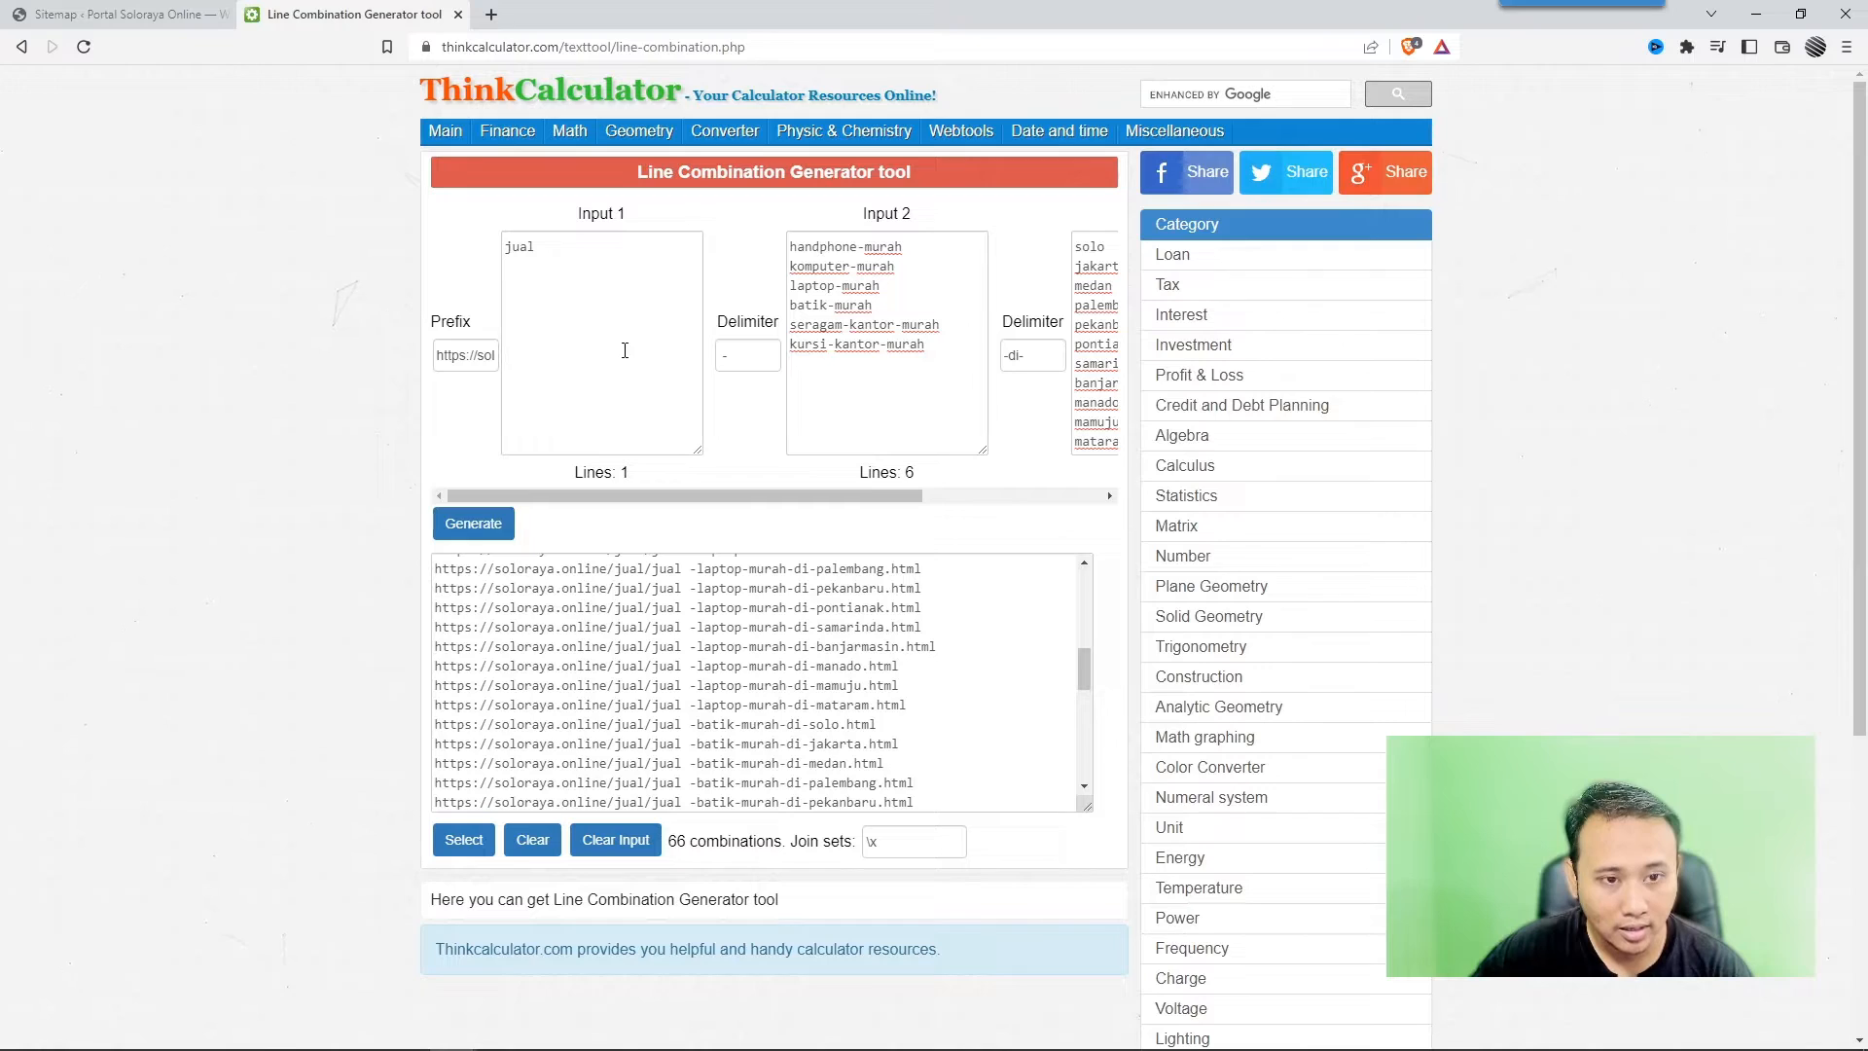
- Remove the stray space after "jual", re-enter "-" as the first delimiter, and regenerate the URL list
{"action": "left_click", "coordinate": [631, 277]}
{"action": "double_click", "coordinate": [723, 356]}
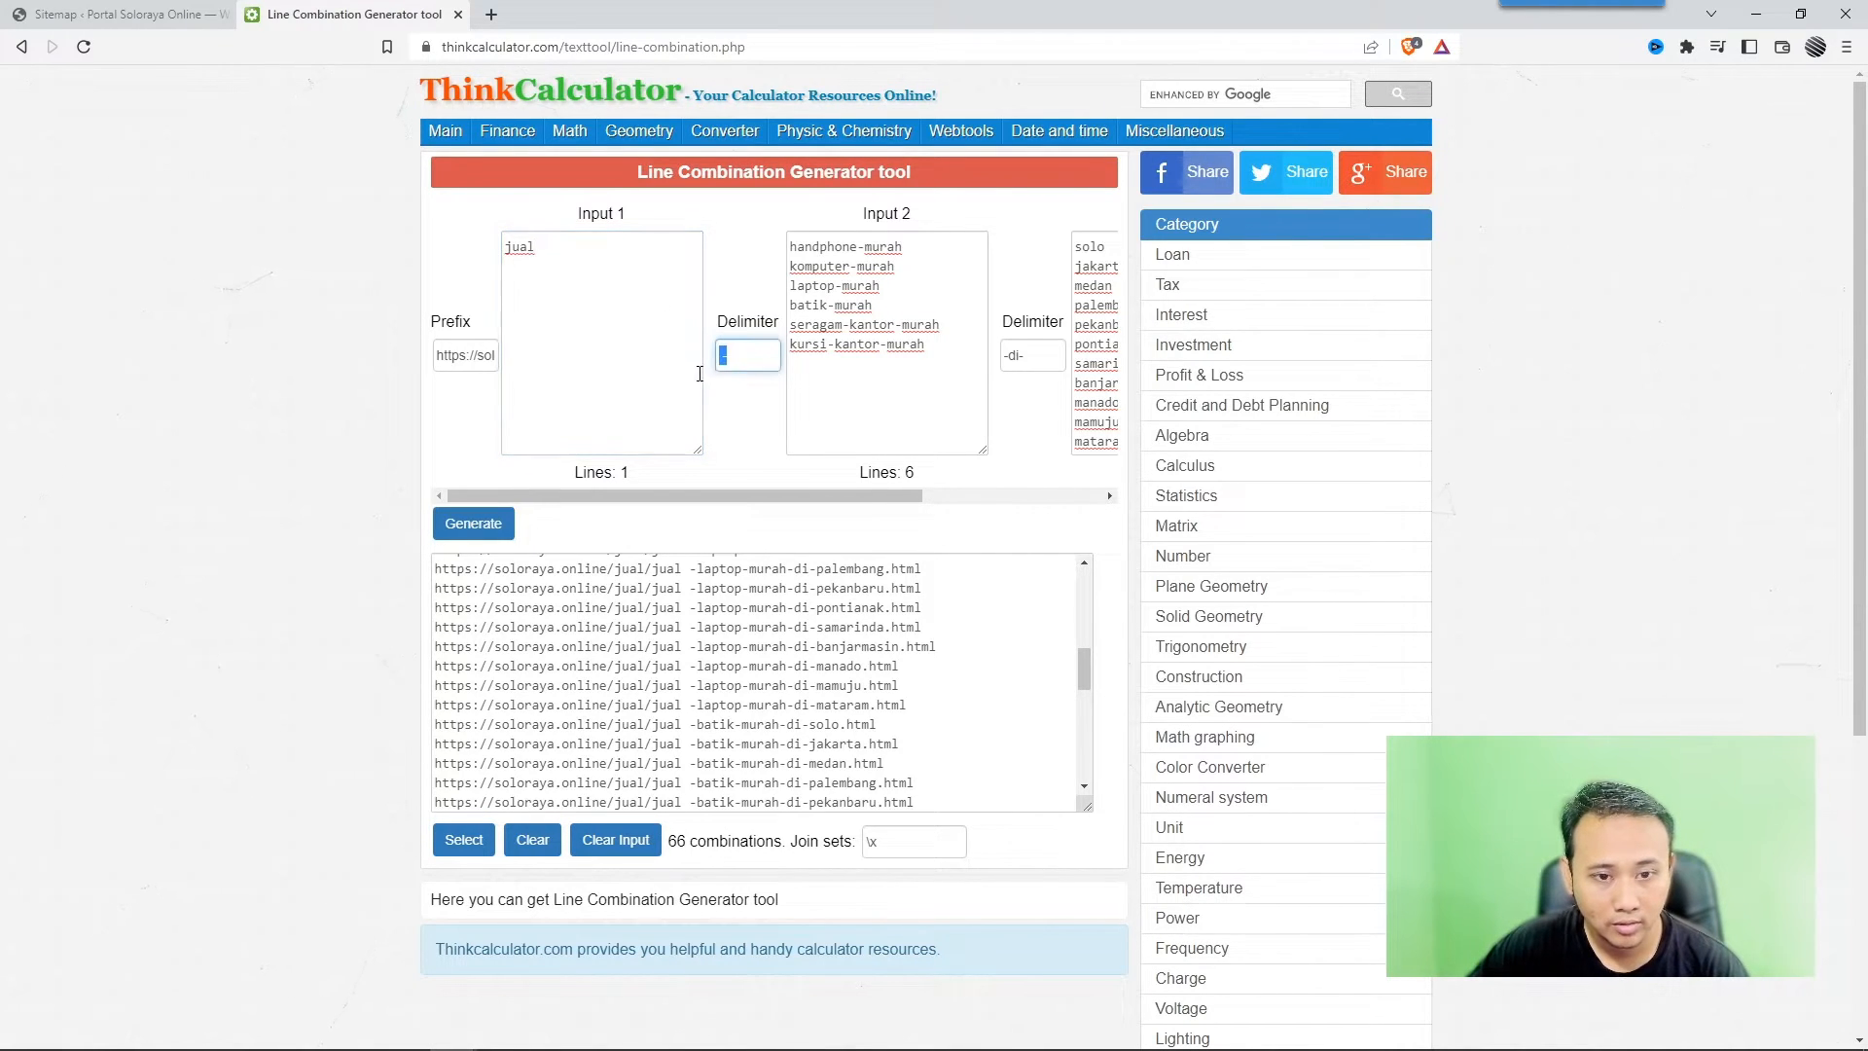
{"action": "type", "text": "-"}
{"action": "left_click", "coordinate": [497, 524]}
{"action": "scroll", "coordinate": [648, 609], "scroll_direction": "down", "scroll_amount": 5}
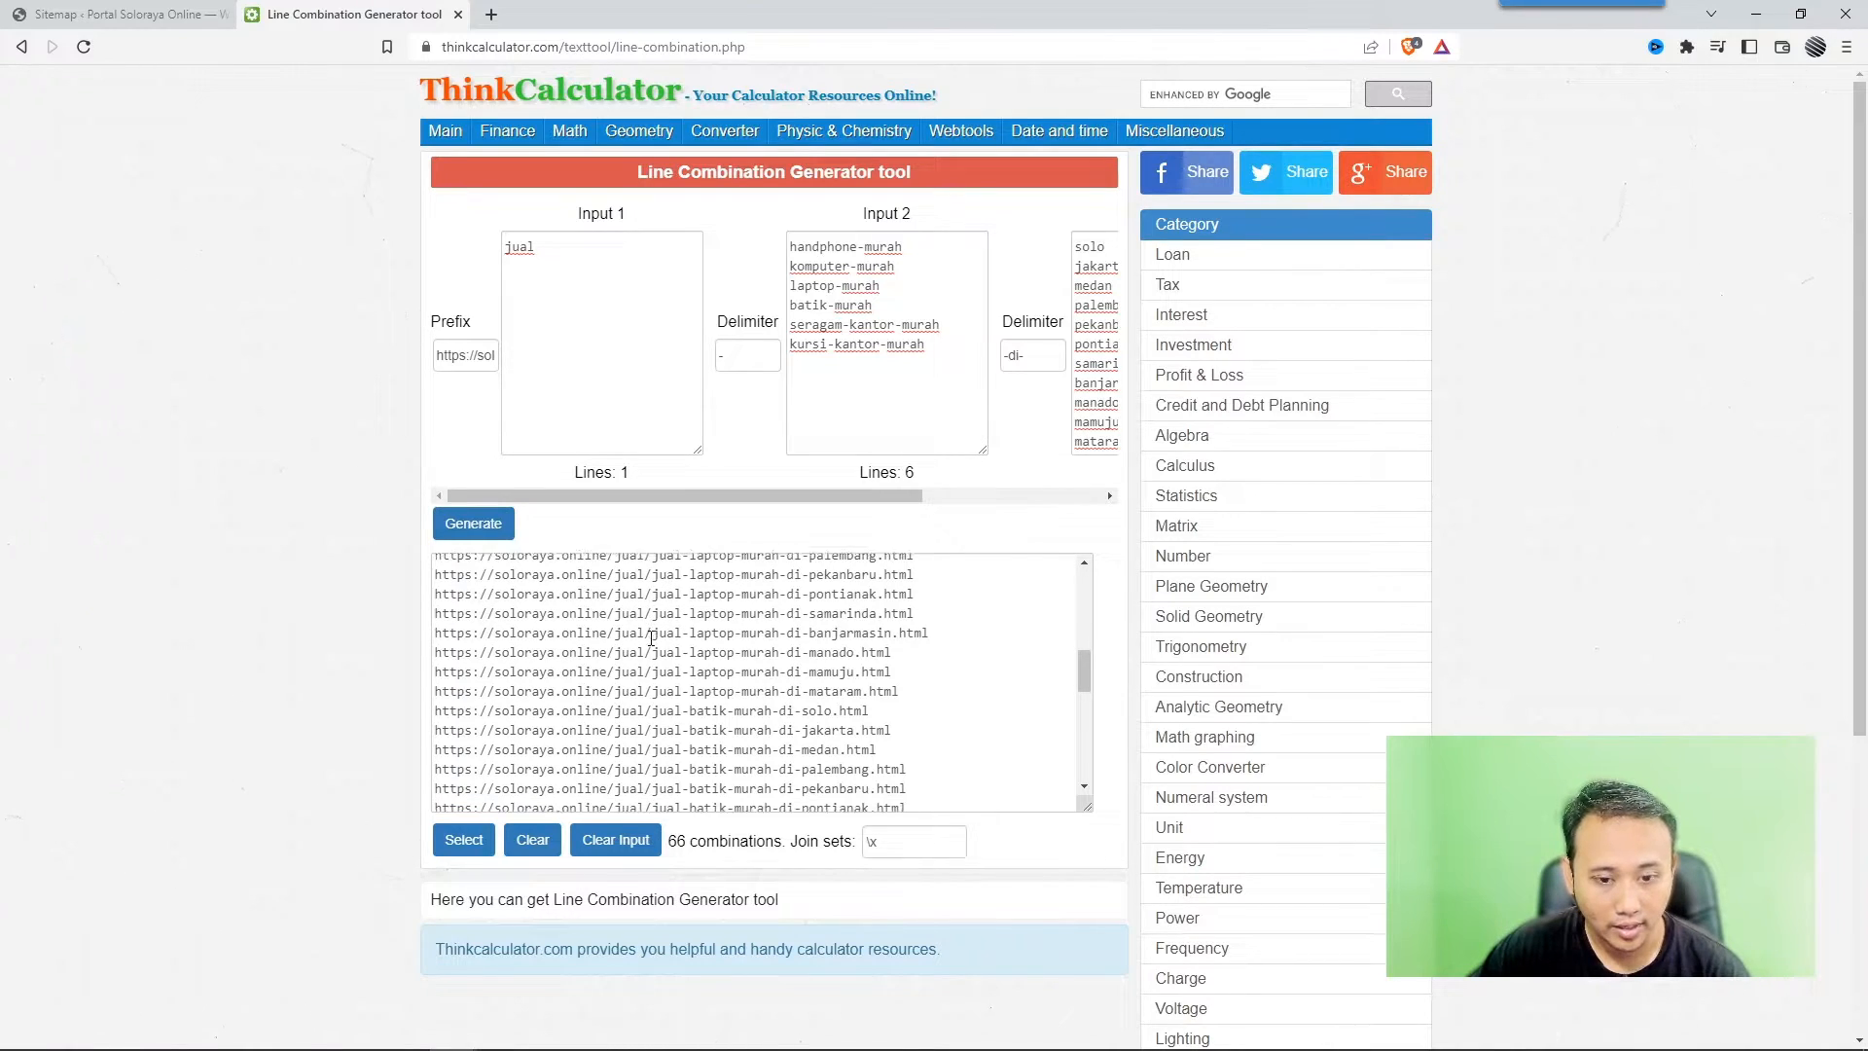
{"action": "scroll", "coordinate": [651, 638], "scroll_direction": "up", "scroll_amount": 8}
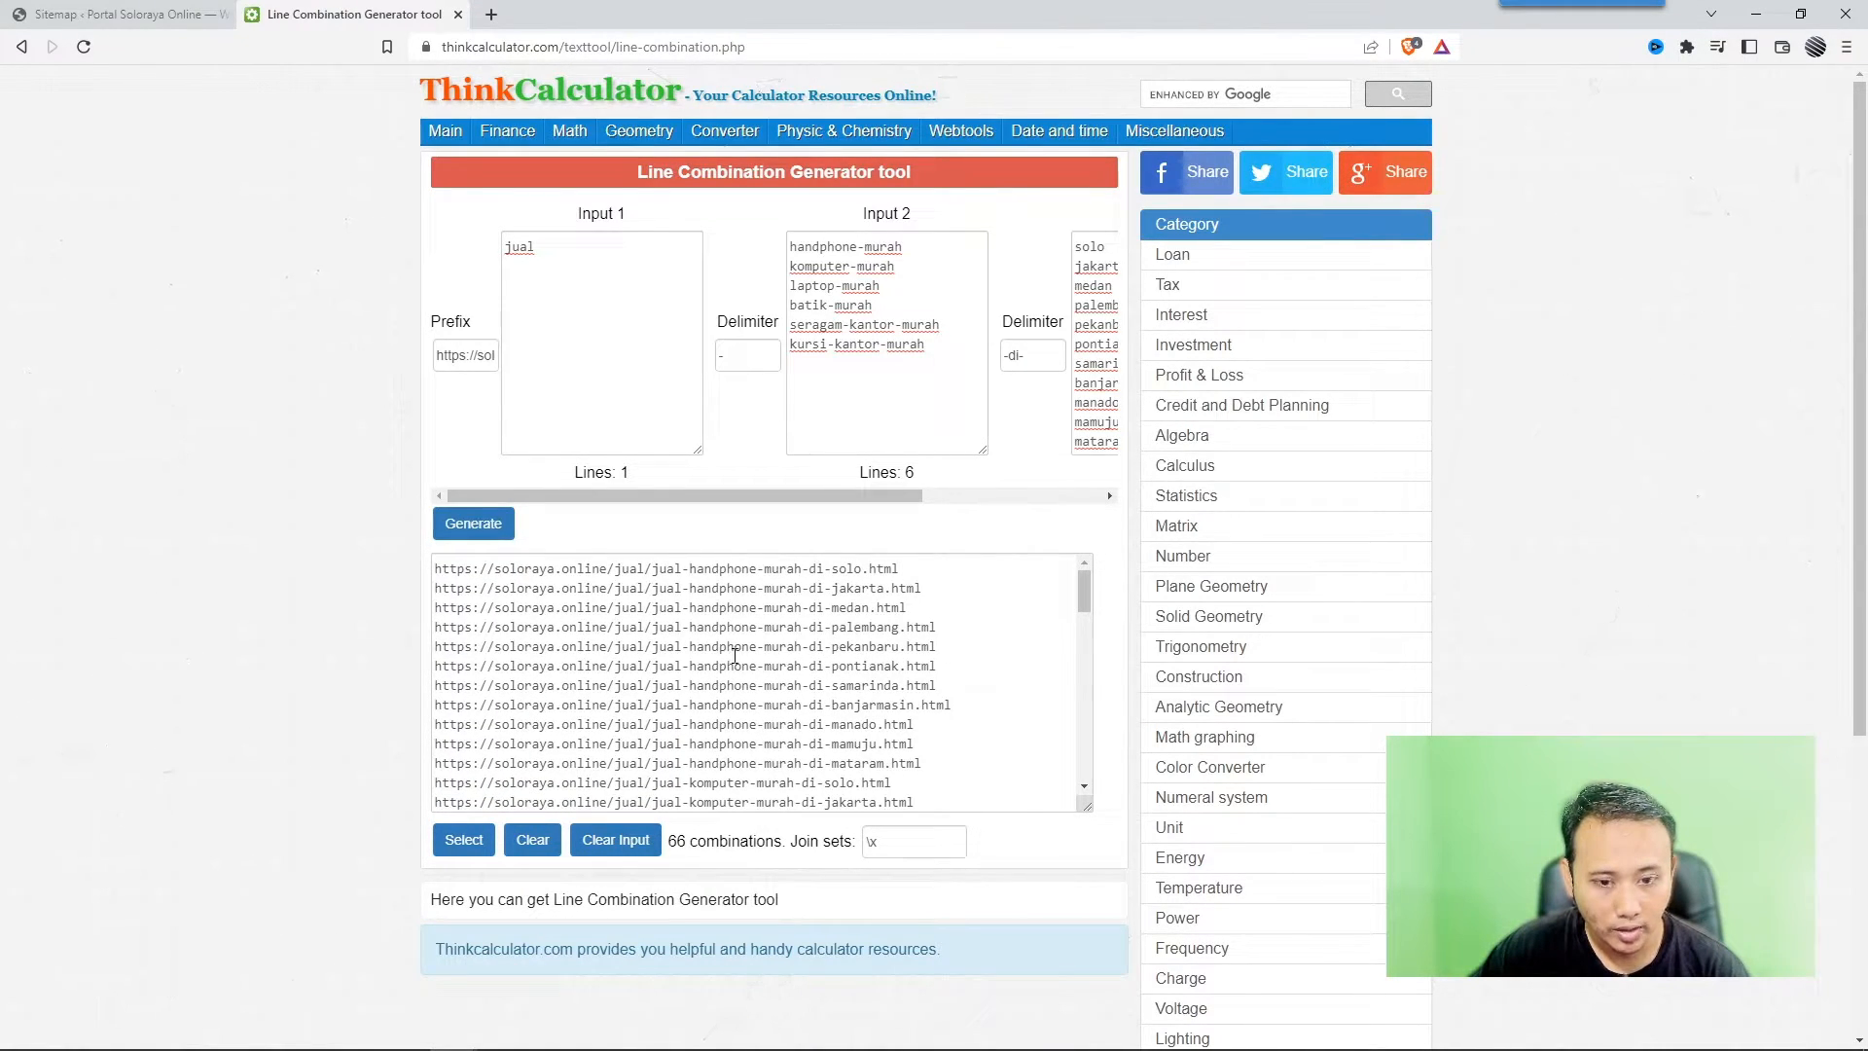
- Select the entire list of generated URLs and switch to the sample CSV open in Excel
{"action": "left_click", "coordinate": [769, 676]}
{"action": "key", "text": "ctrl+a"}
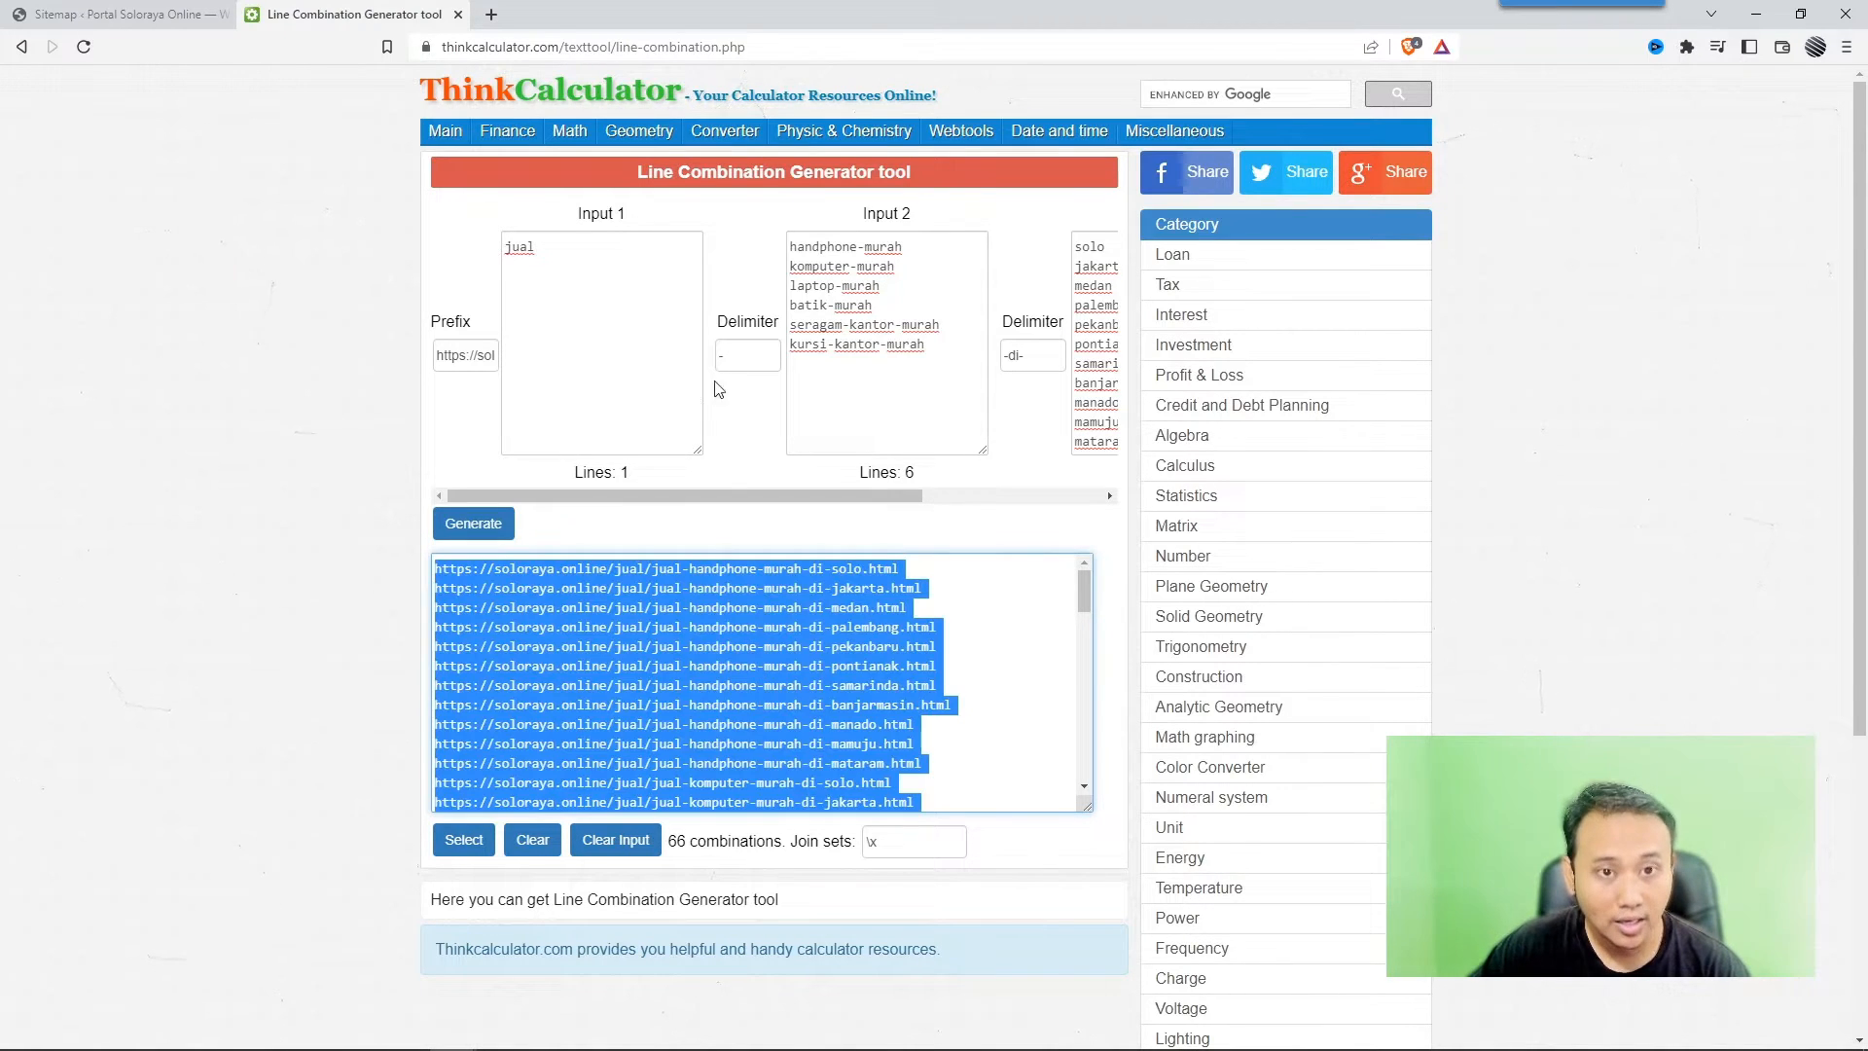
{"action": "mouse_move", "coordinate": [496, 1048]}
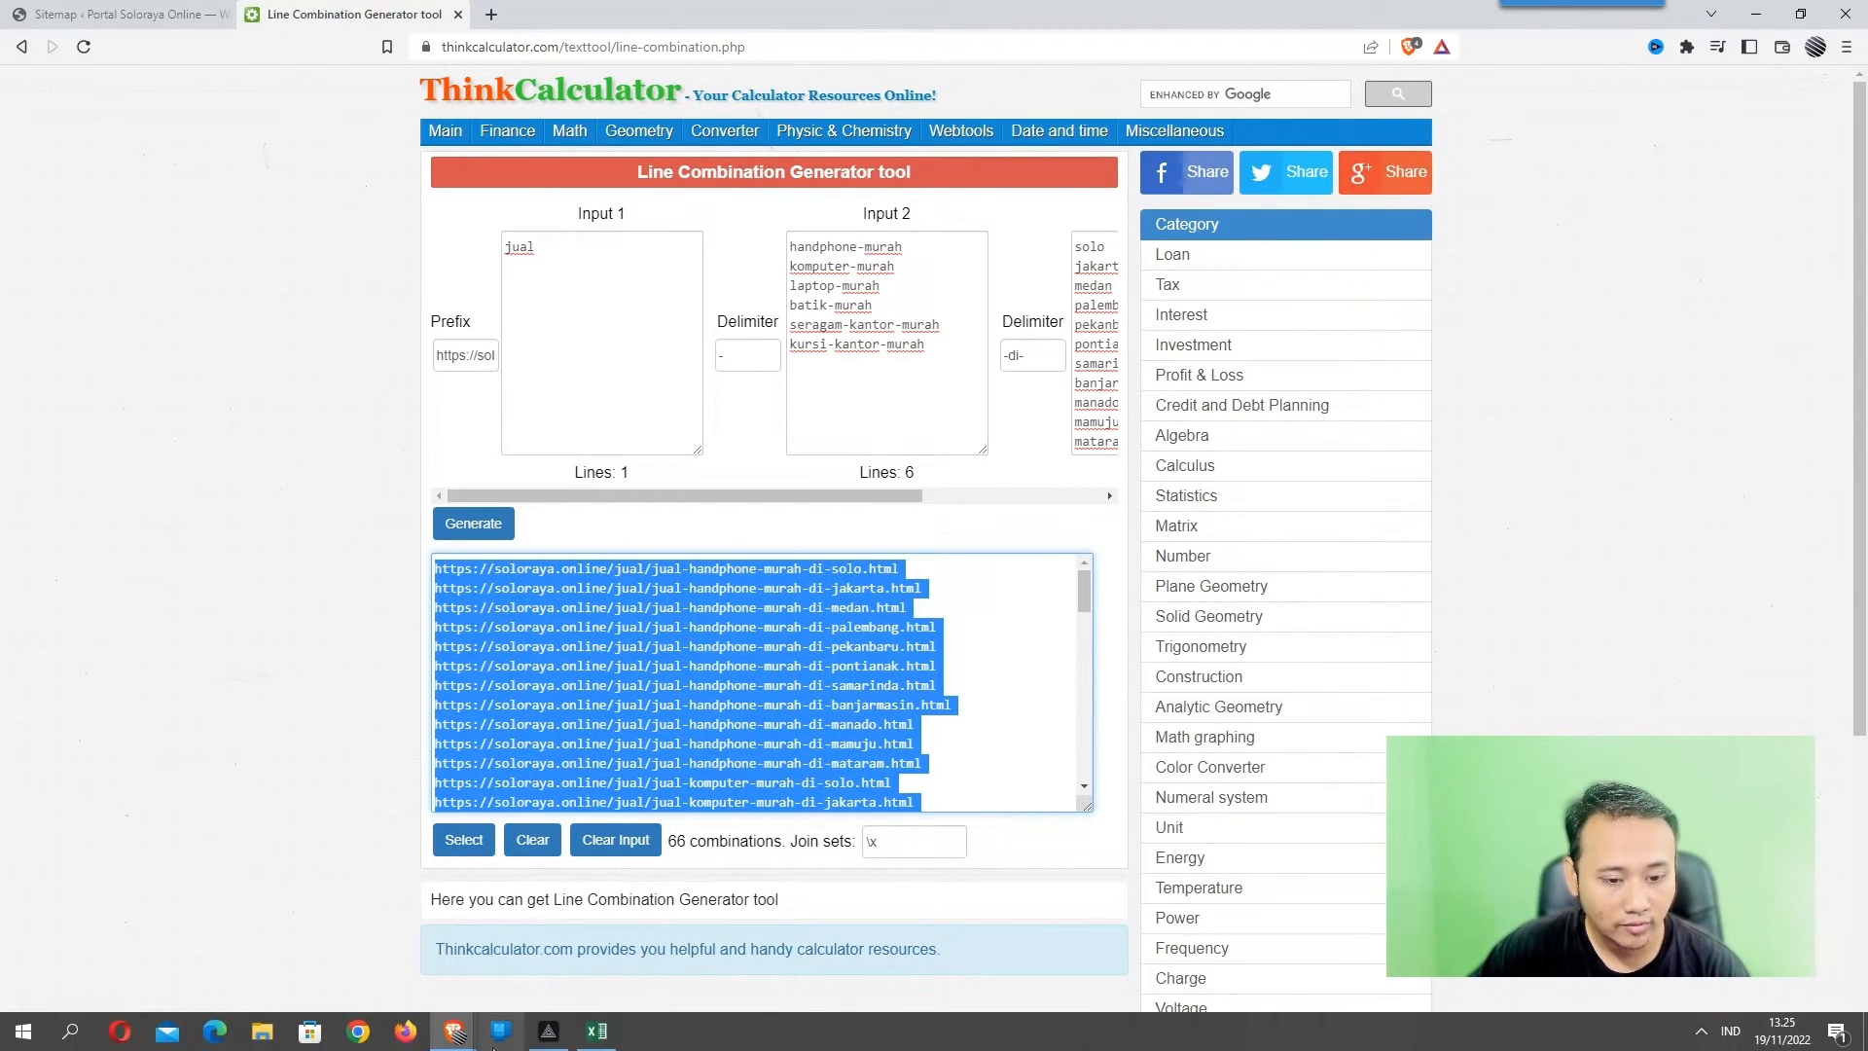
{"action": "left_click", "coordinate": [597, 1032]}
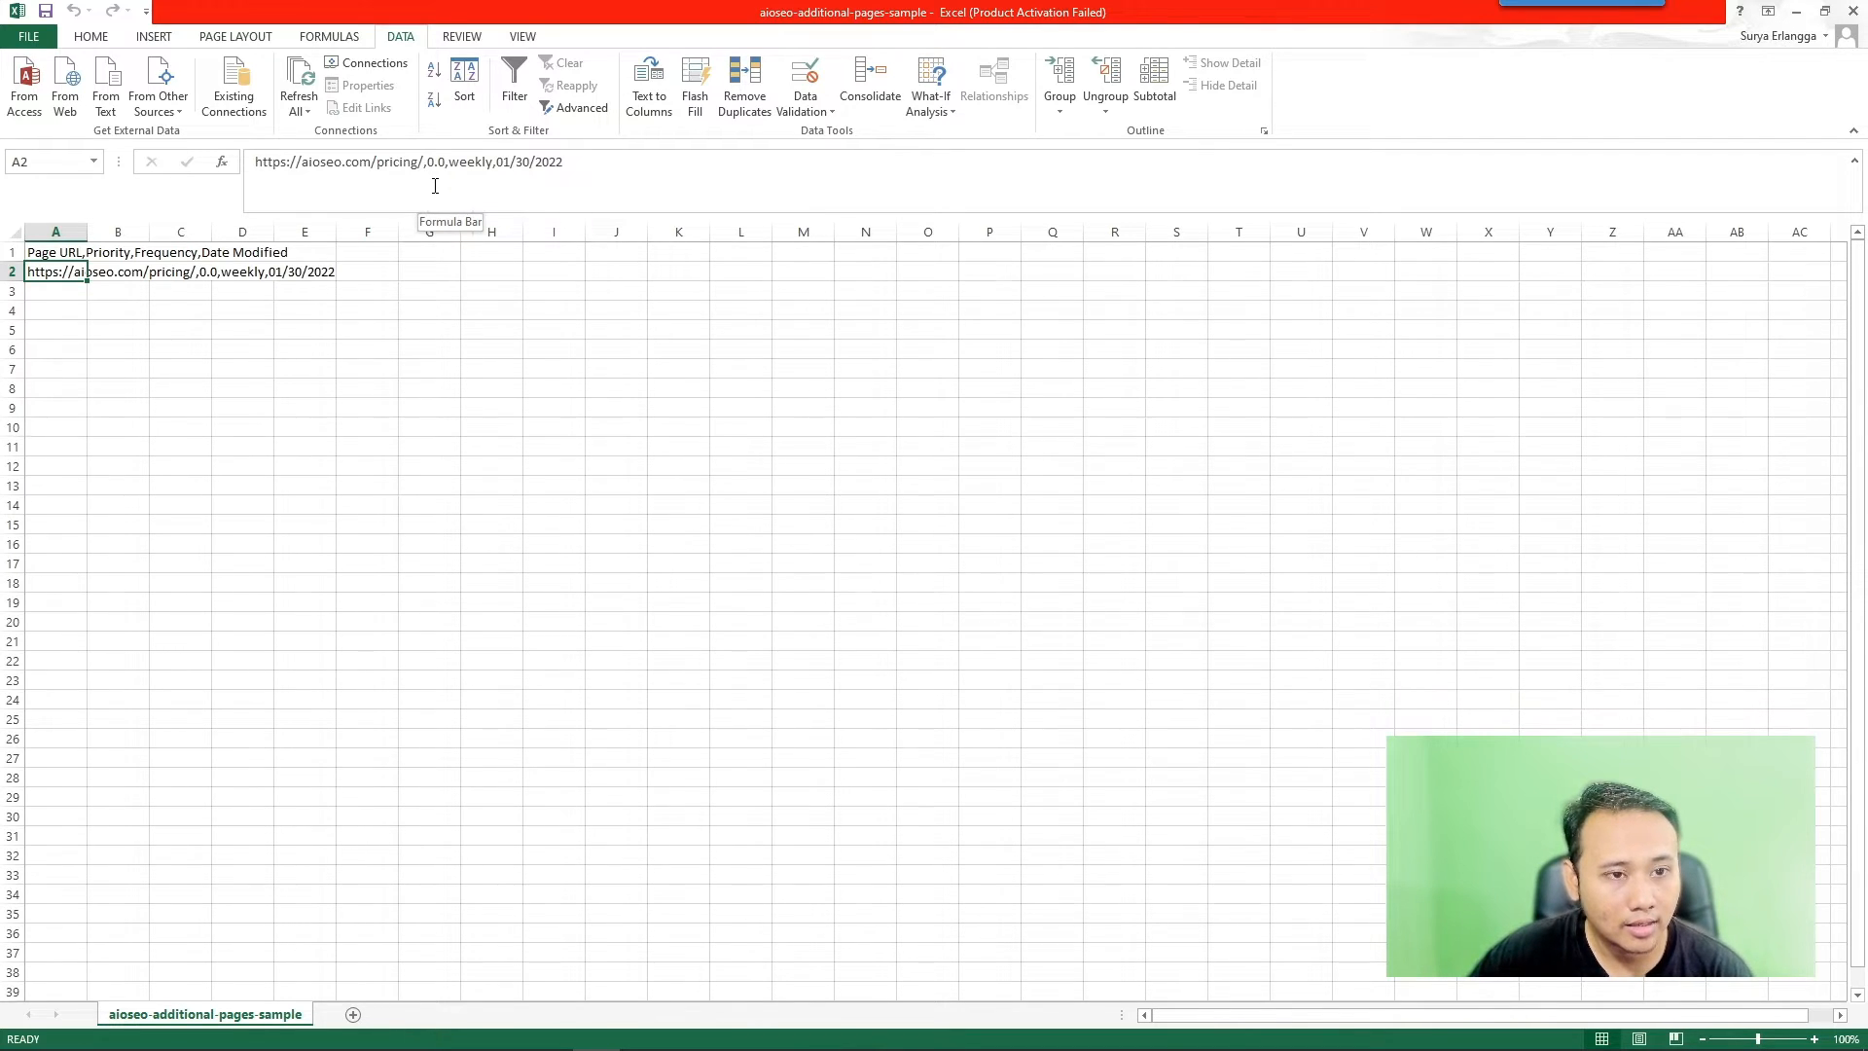
- Open a blank Notepad document and place its window beside the data in the sample CSV worksheet
{"action": "key", "text": "super"}
{"action": "type", "text": "not"}
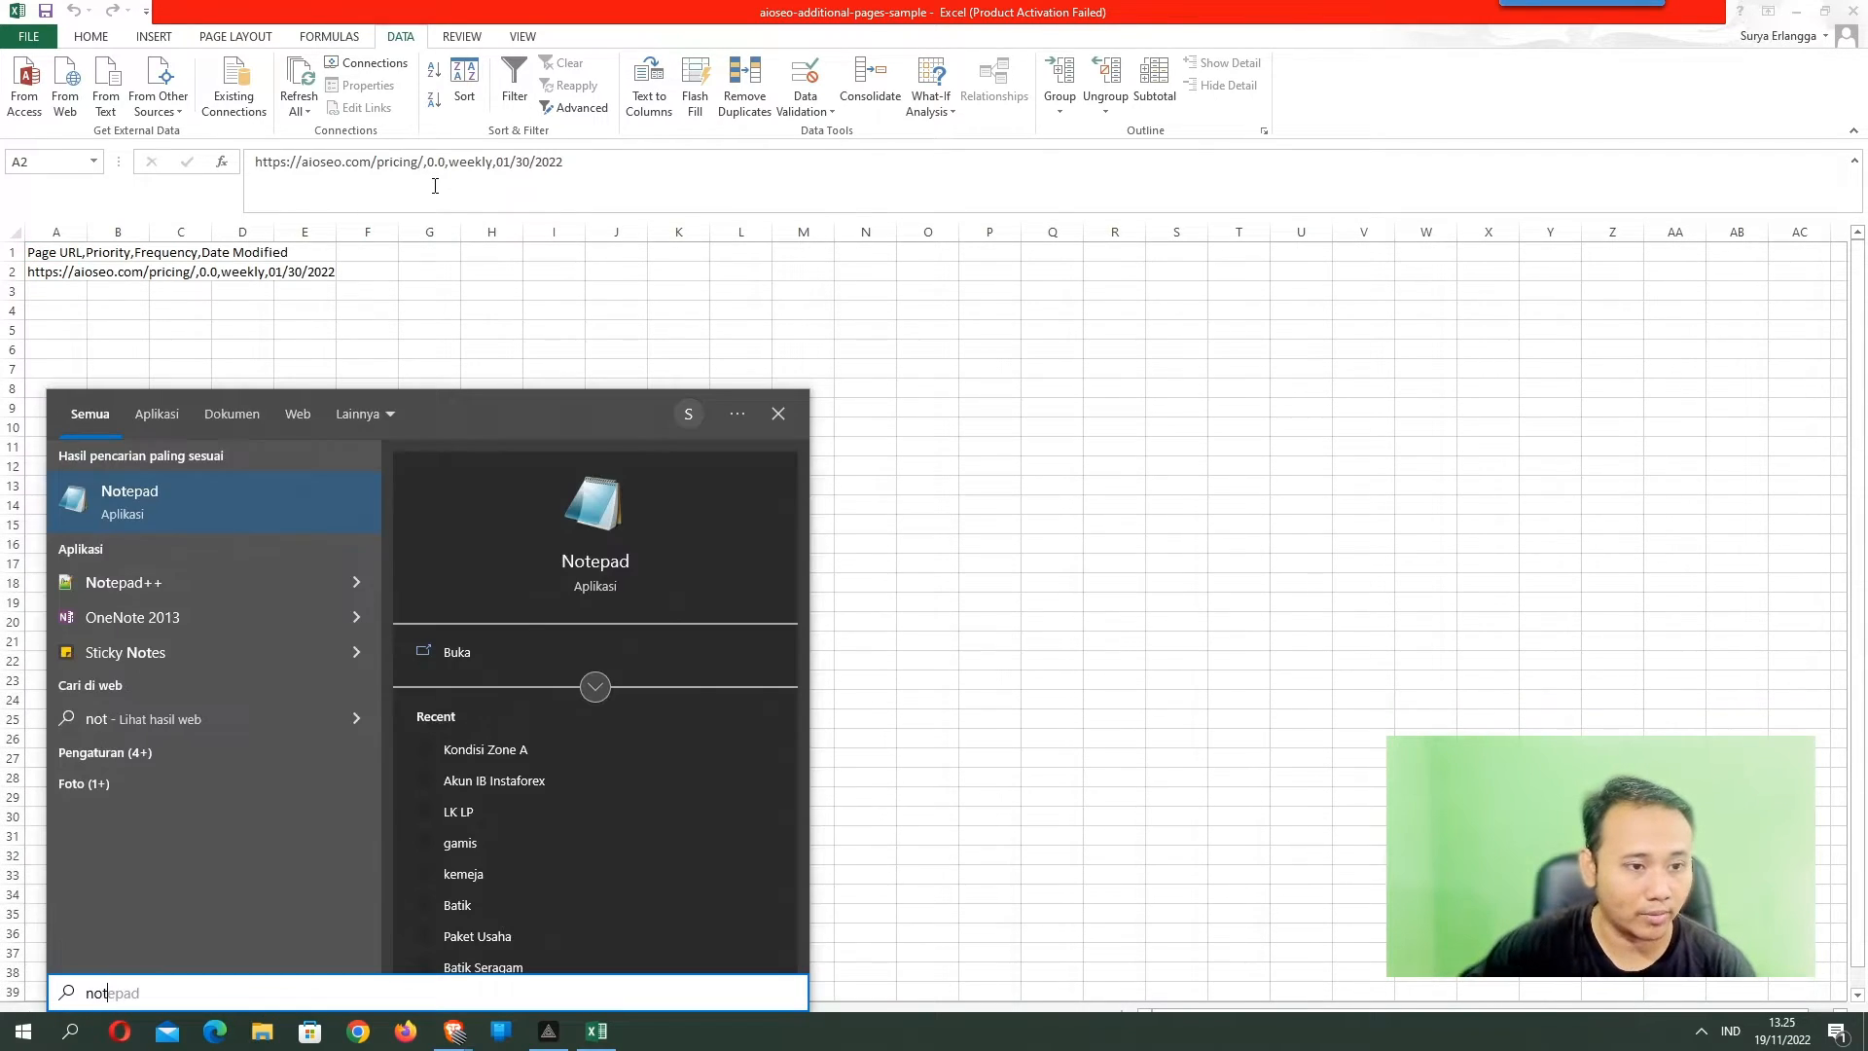
{"action": "left_click", "coordinate": [214, 504]}
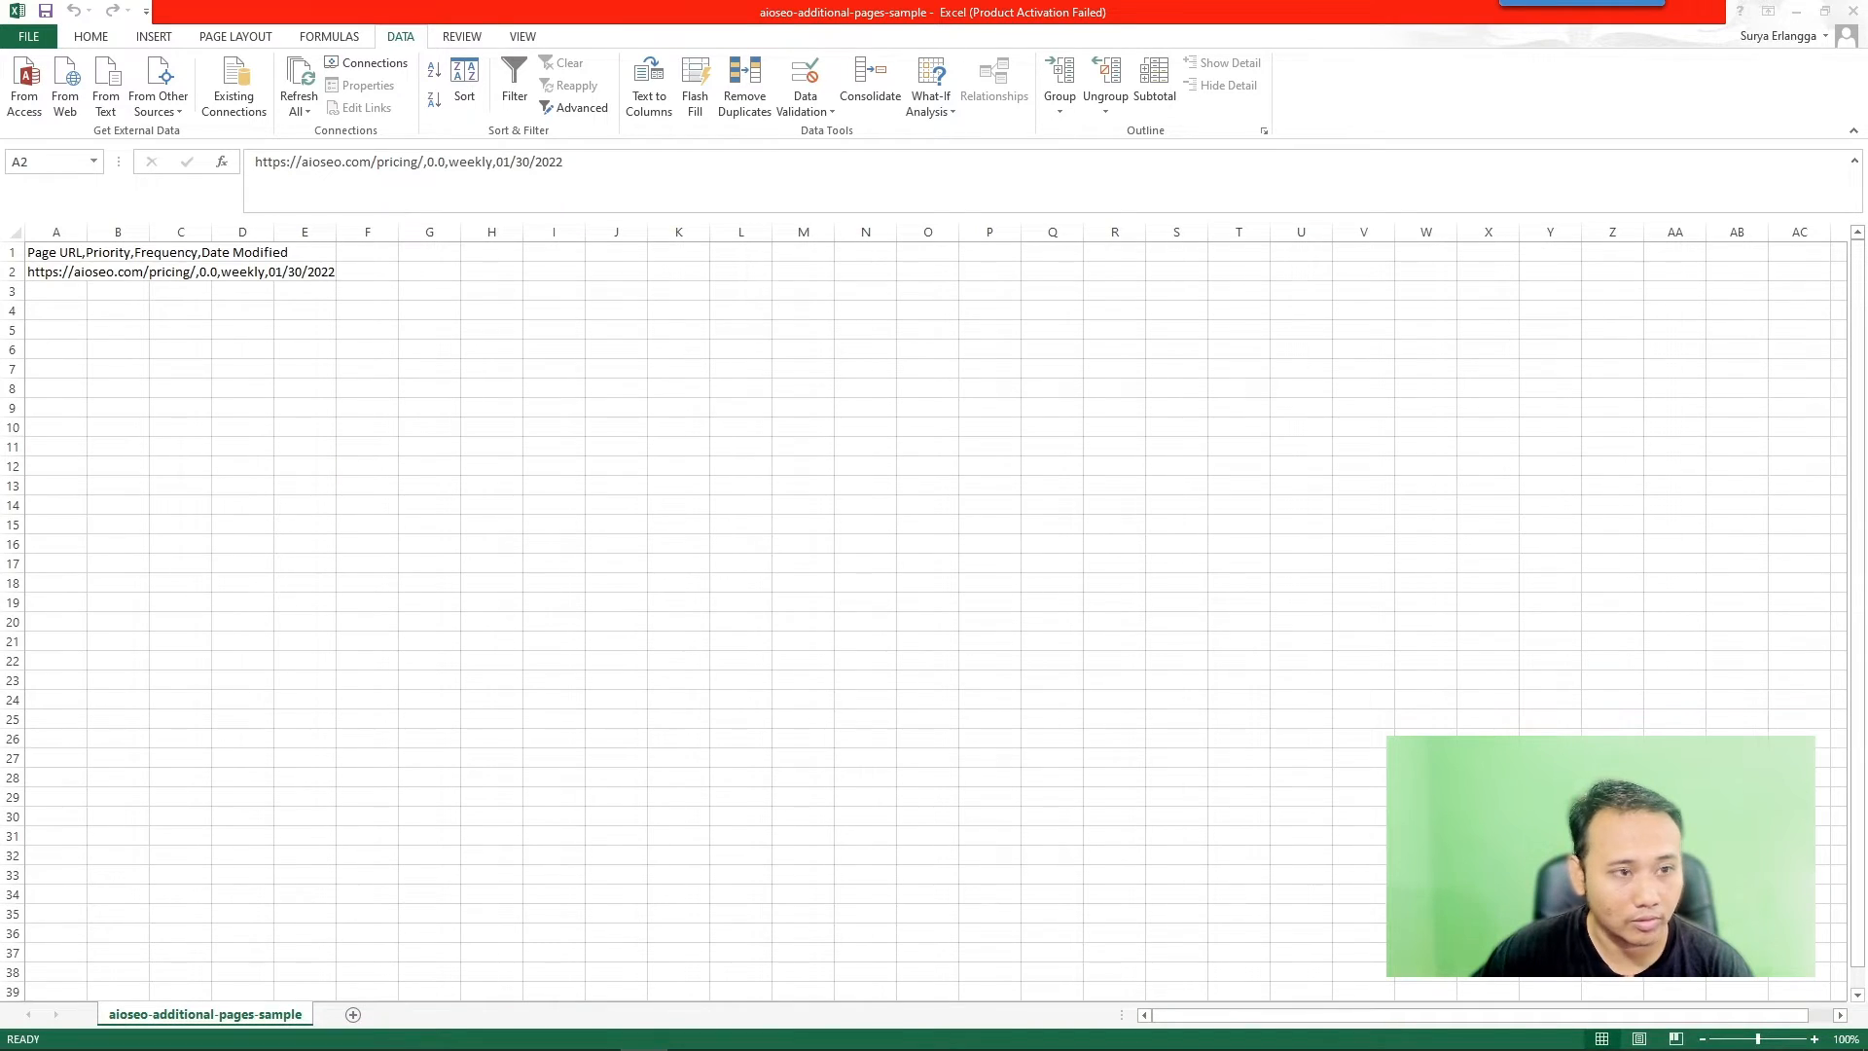
{"action": "left_click_drag", "start_coordinate": [389, 182], "coordinate": [1158, 182]}
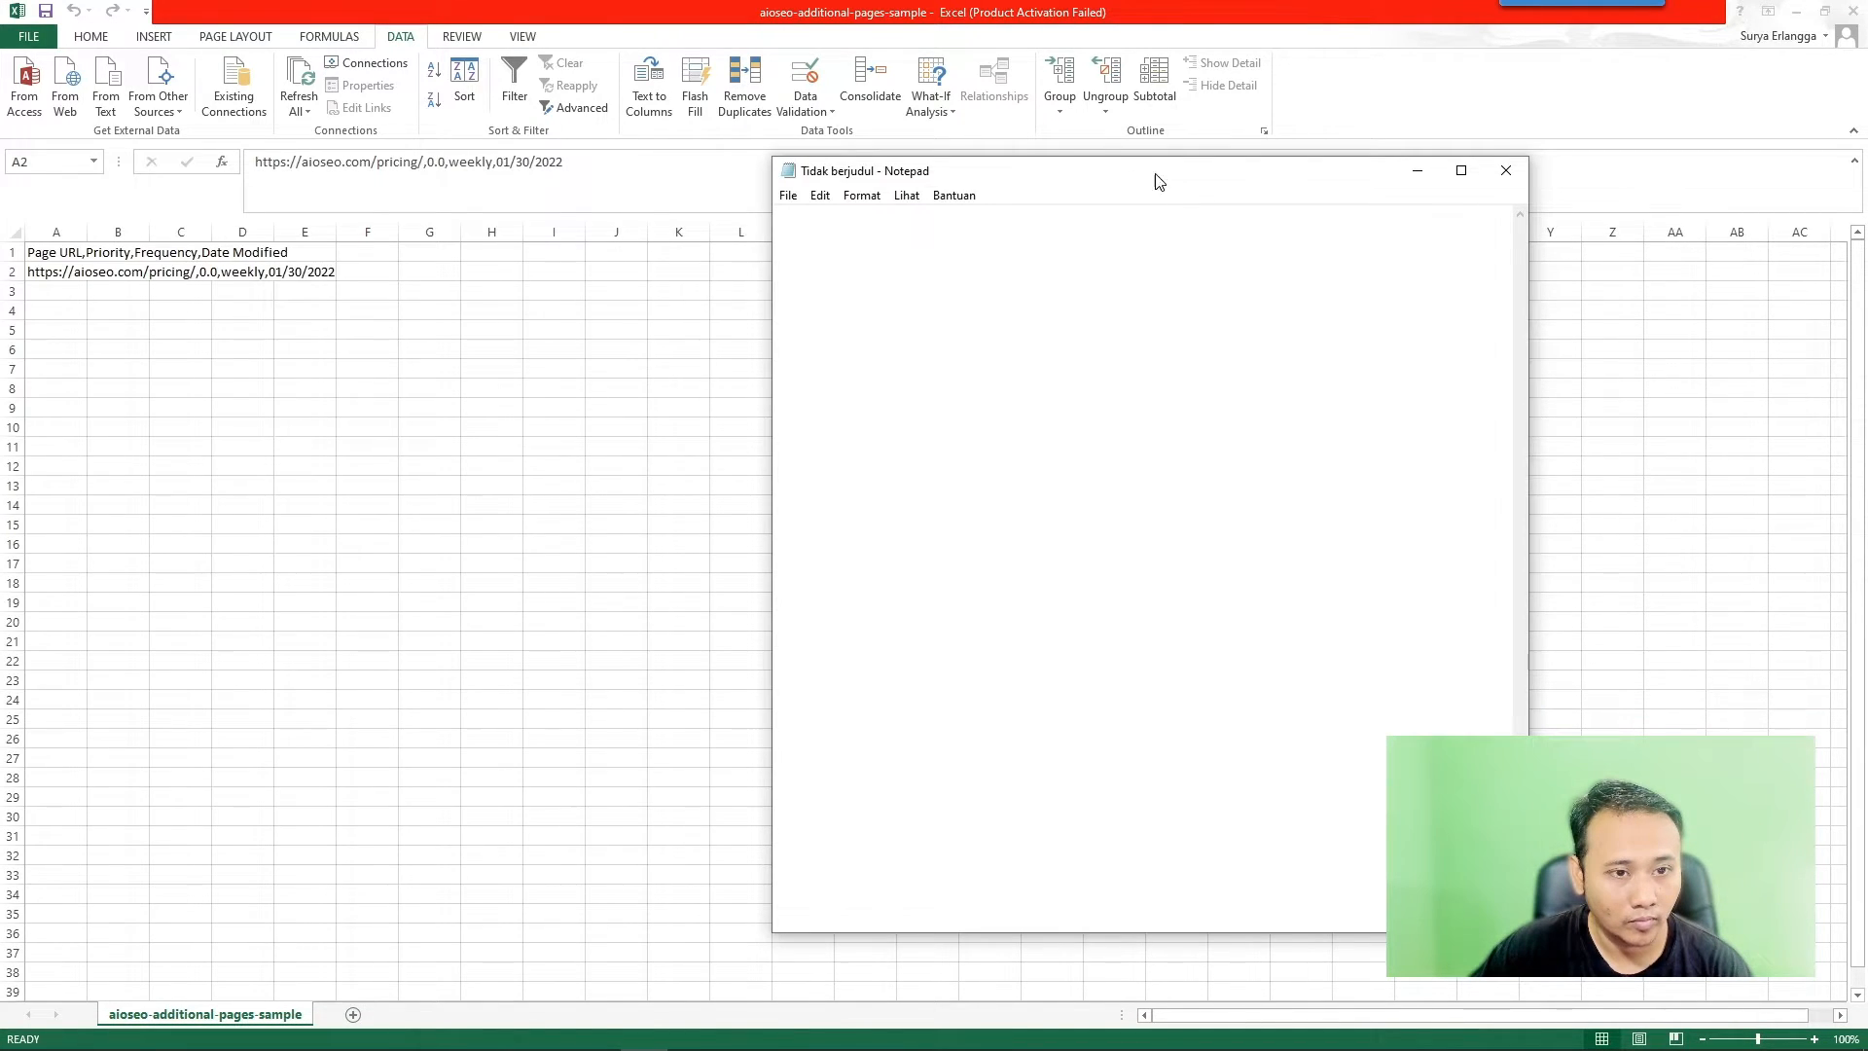
- Copy the suffix ",0.0,weekly,01/30/2022" from cell A2 of the sample CSV into the blank Notepad document
{"action": "left_click", "coordinate": [565, 164]}
{"action": "left_click", "coordinate": [459, 164]}
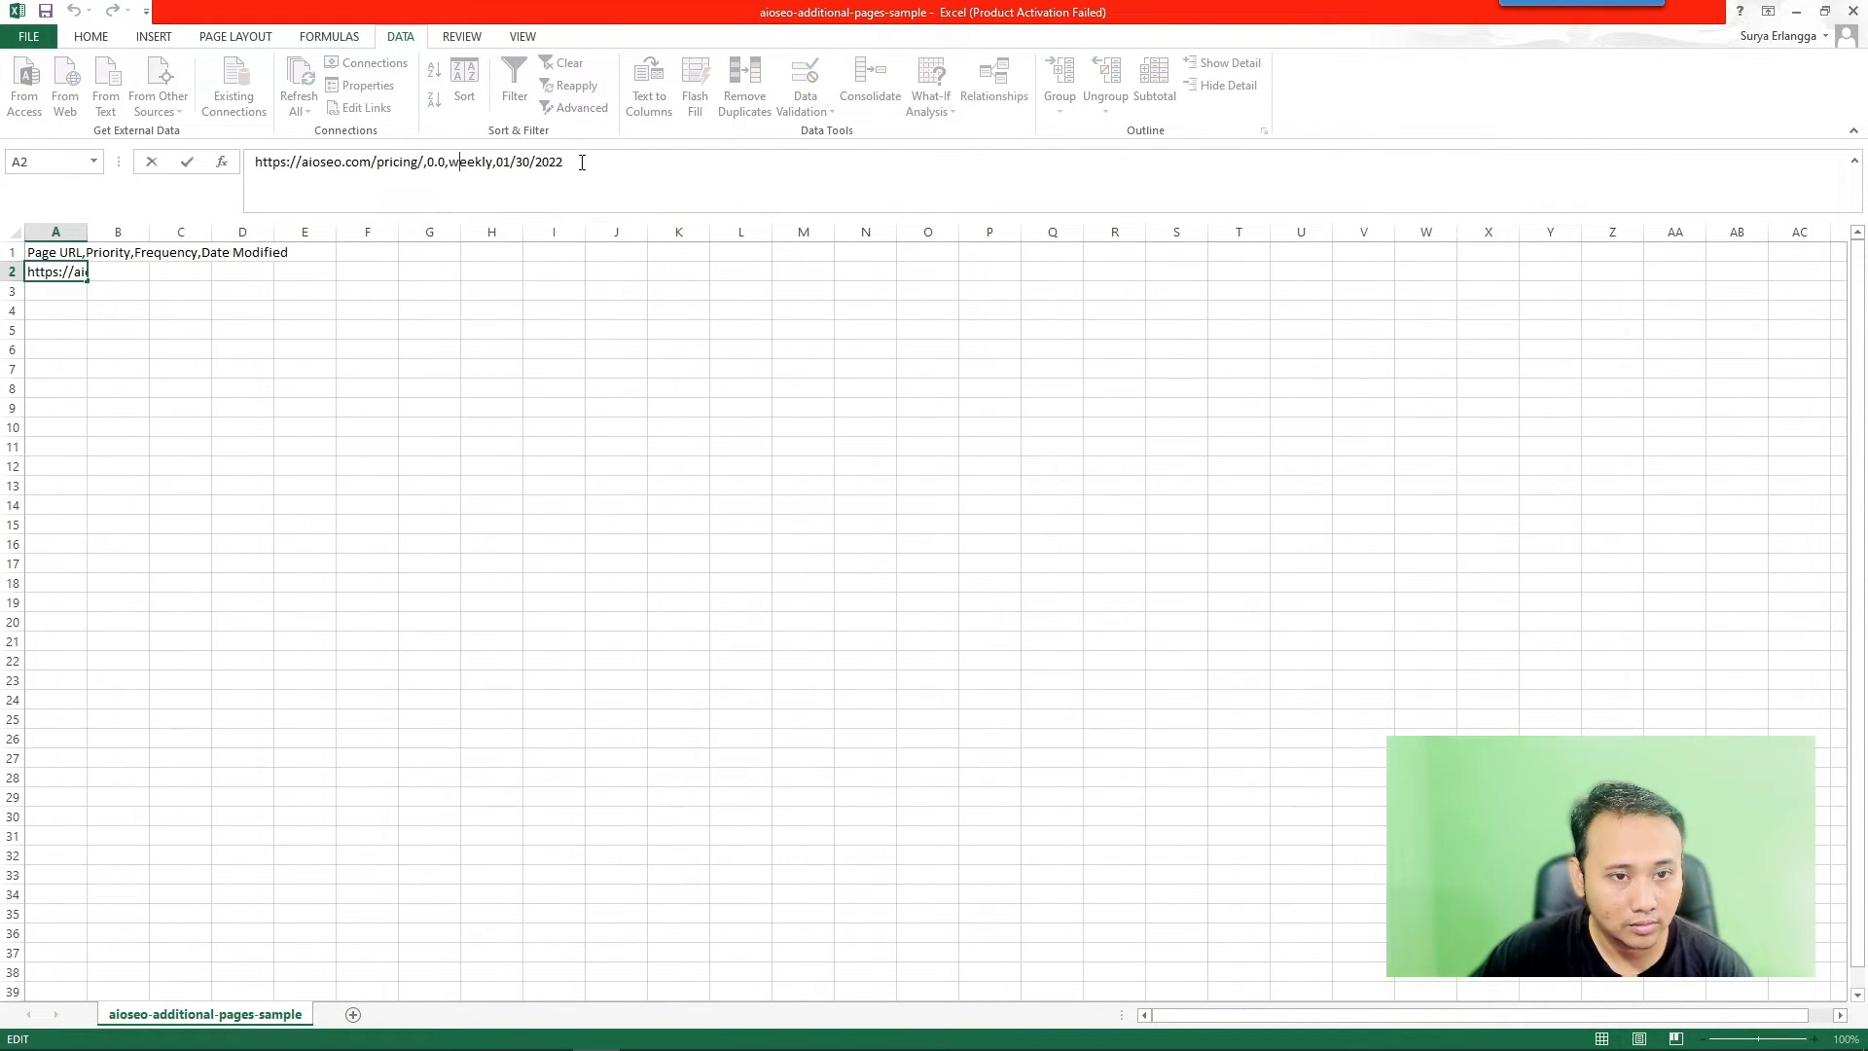
{"action": "left_click_drag", "start_coordinate": [572, 163], "coordinate": [428, 166]}
{"action": "key", "text": "ctrl+c"}
{"action": "key", "text": "alt+Tab"}
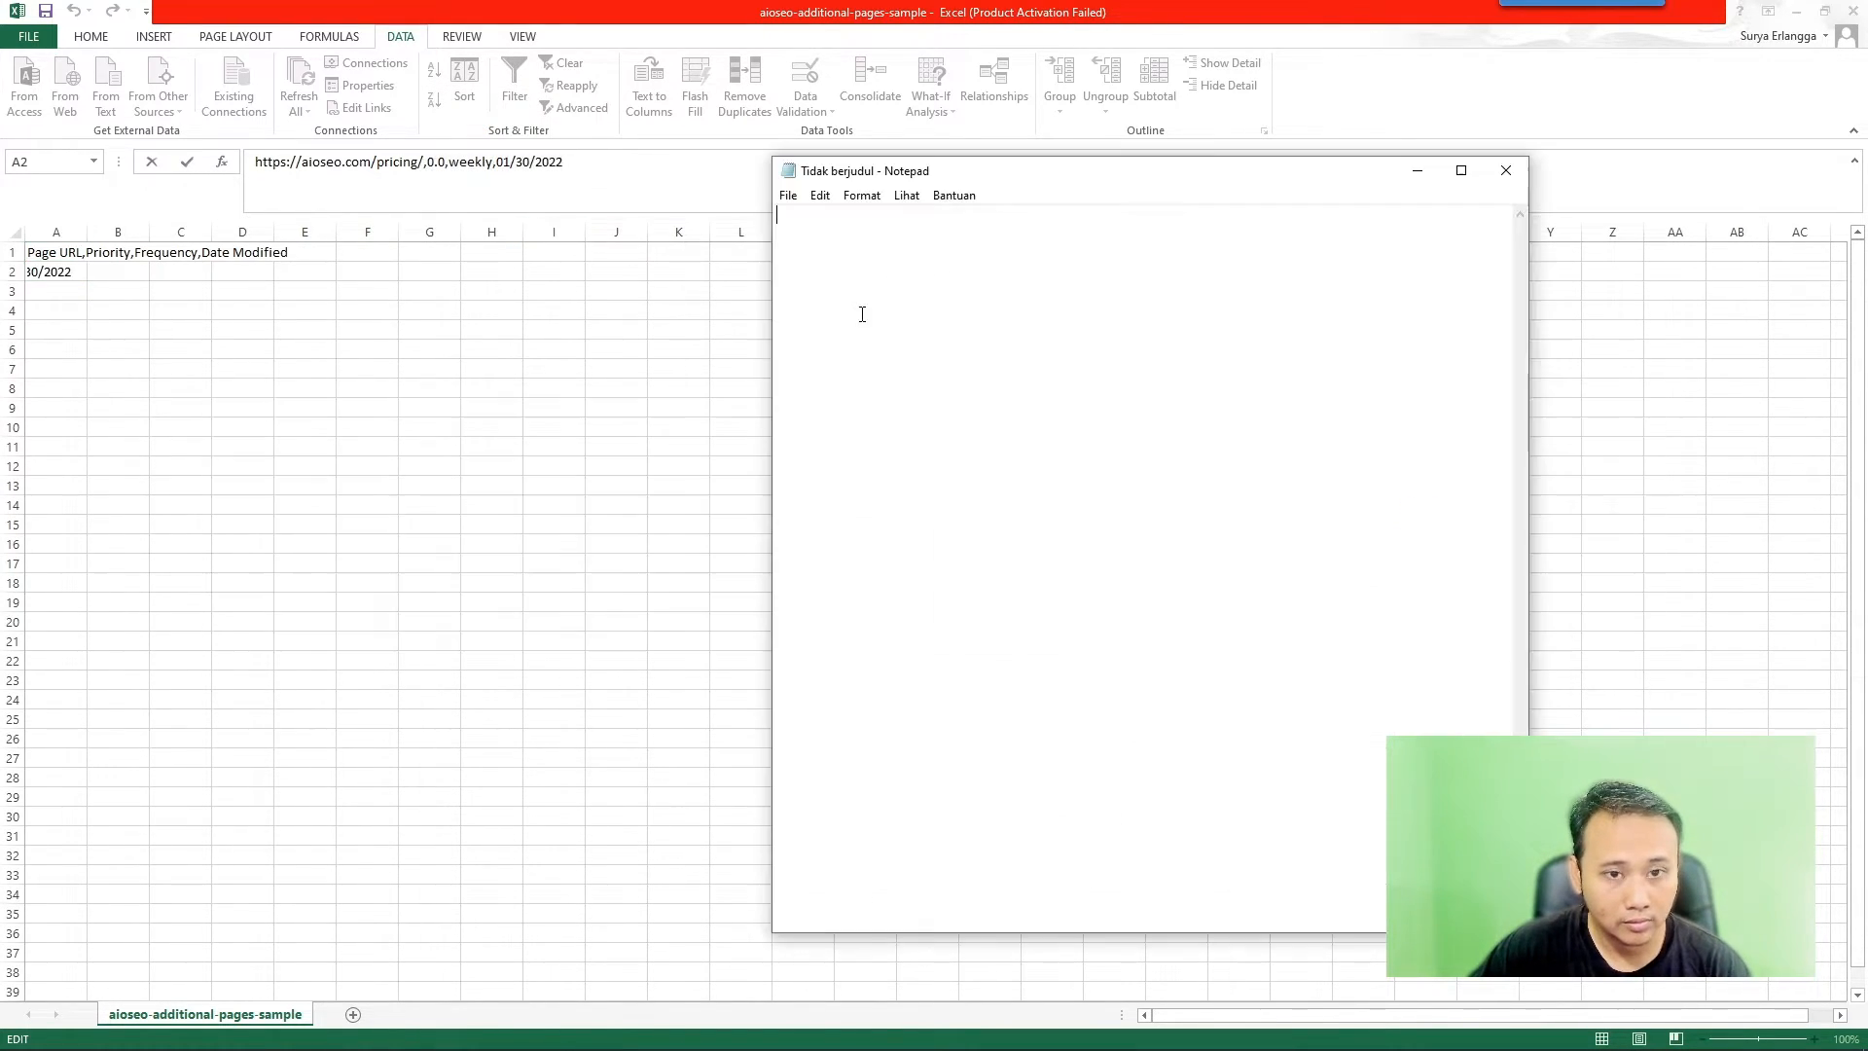
{"action": "key", "text": "ctrl+v"}
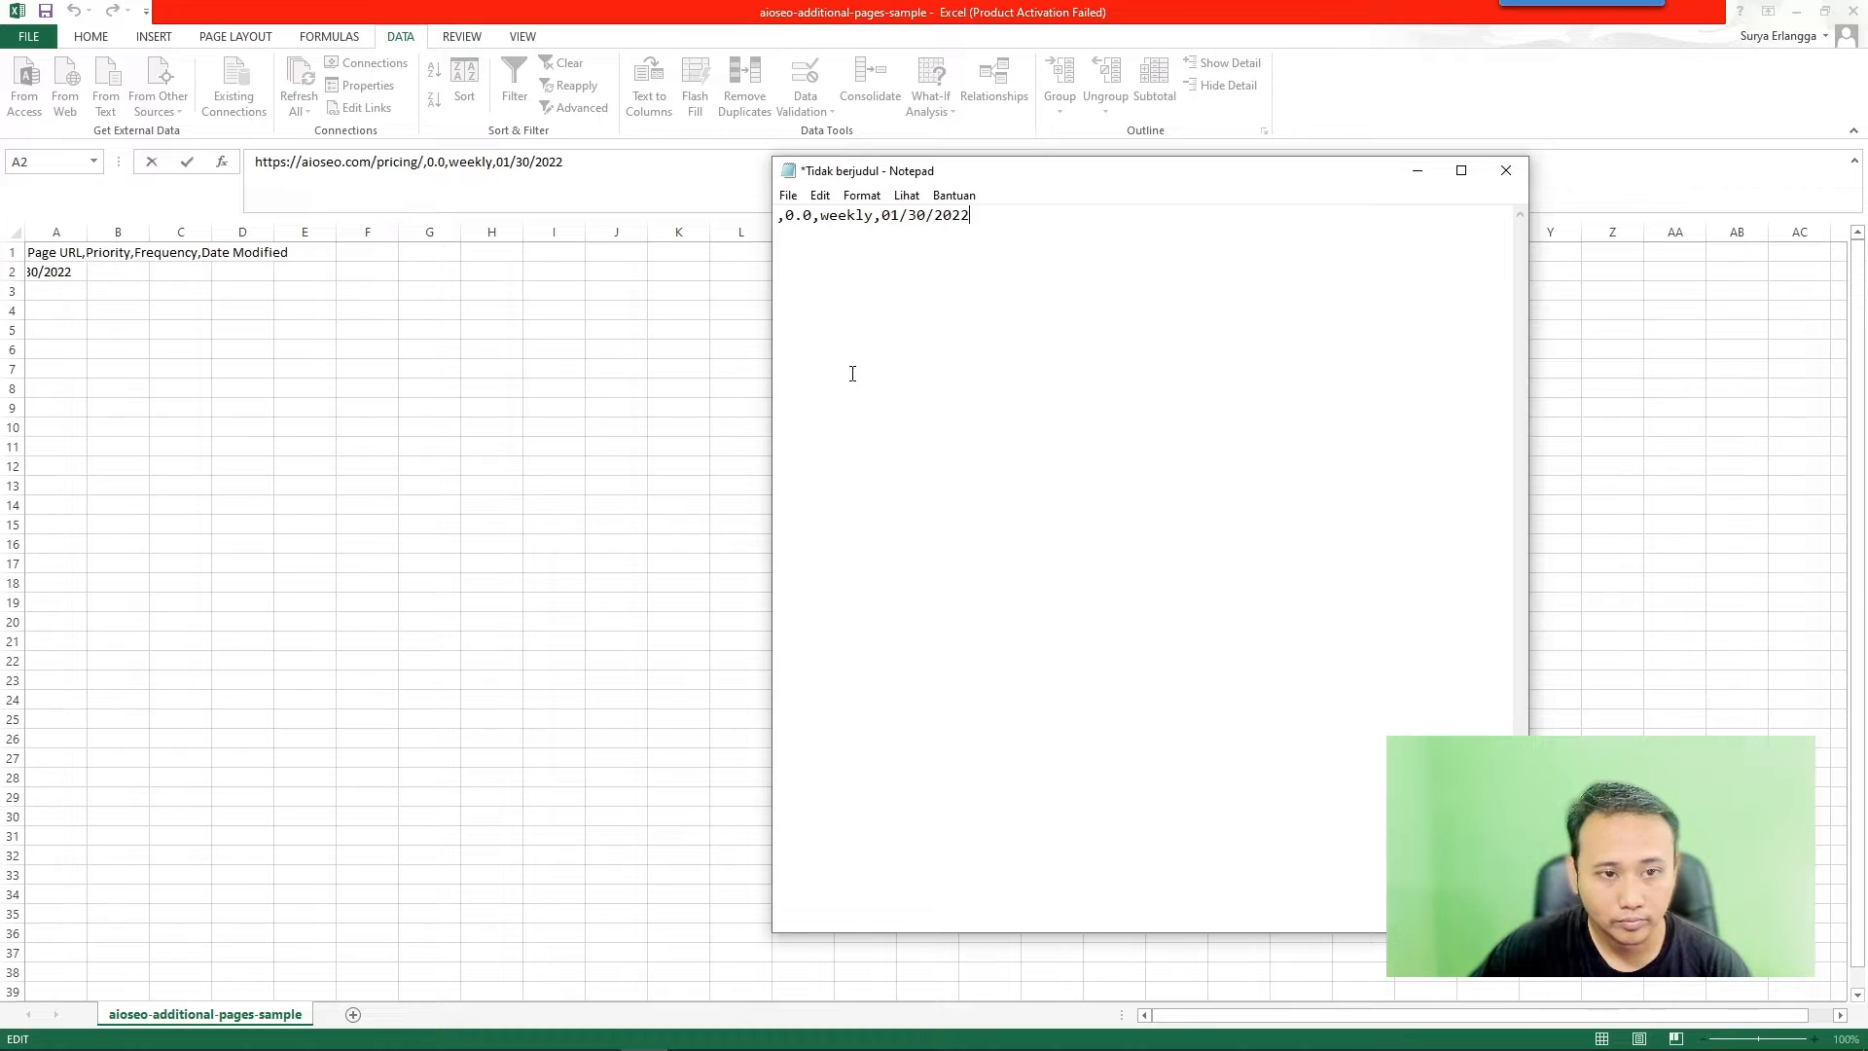
- Copy all generated URLs from the Line Combination Generator into Notepad, below the ",0.0,weekly,01/30/2022" line
{"action": "mouse_move", "coordinate": [596, 1031]}
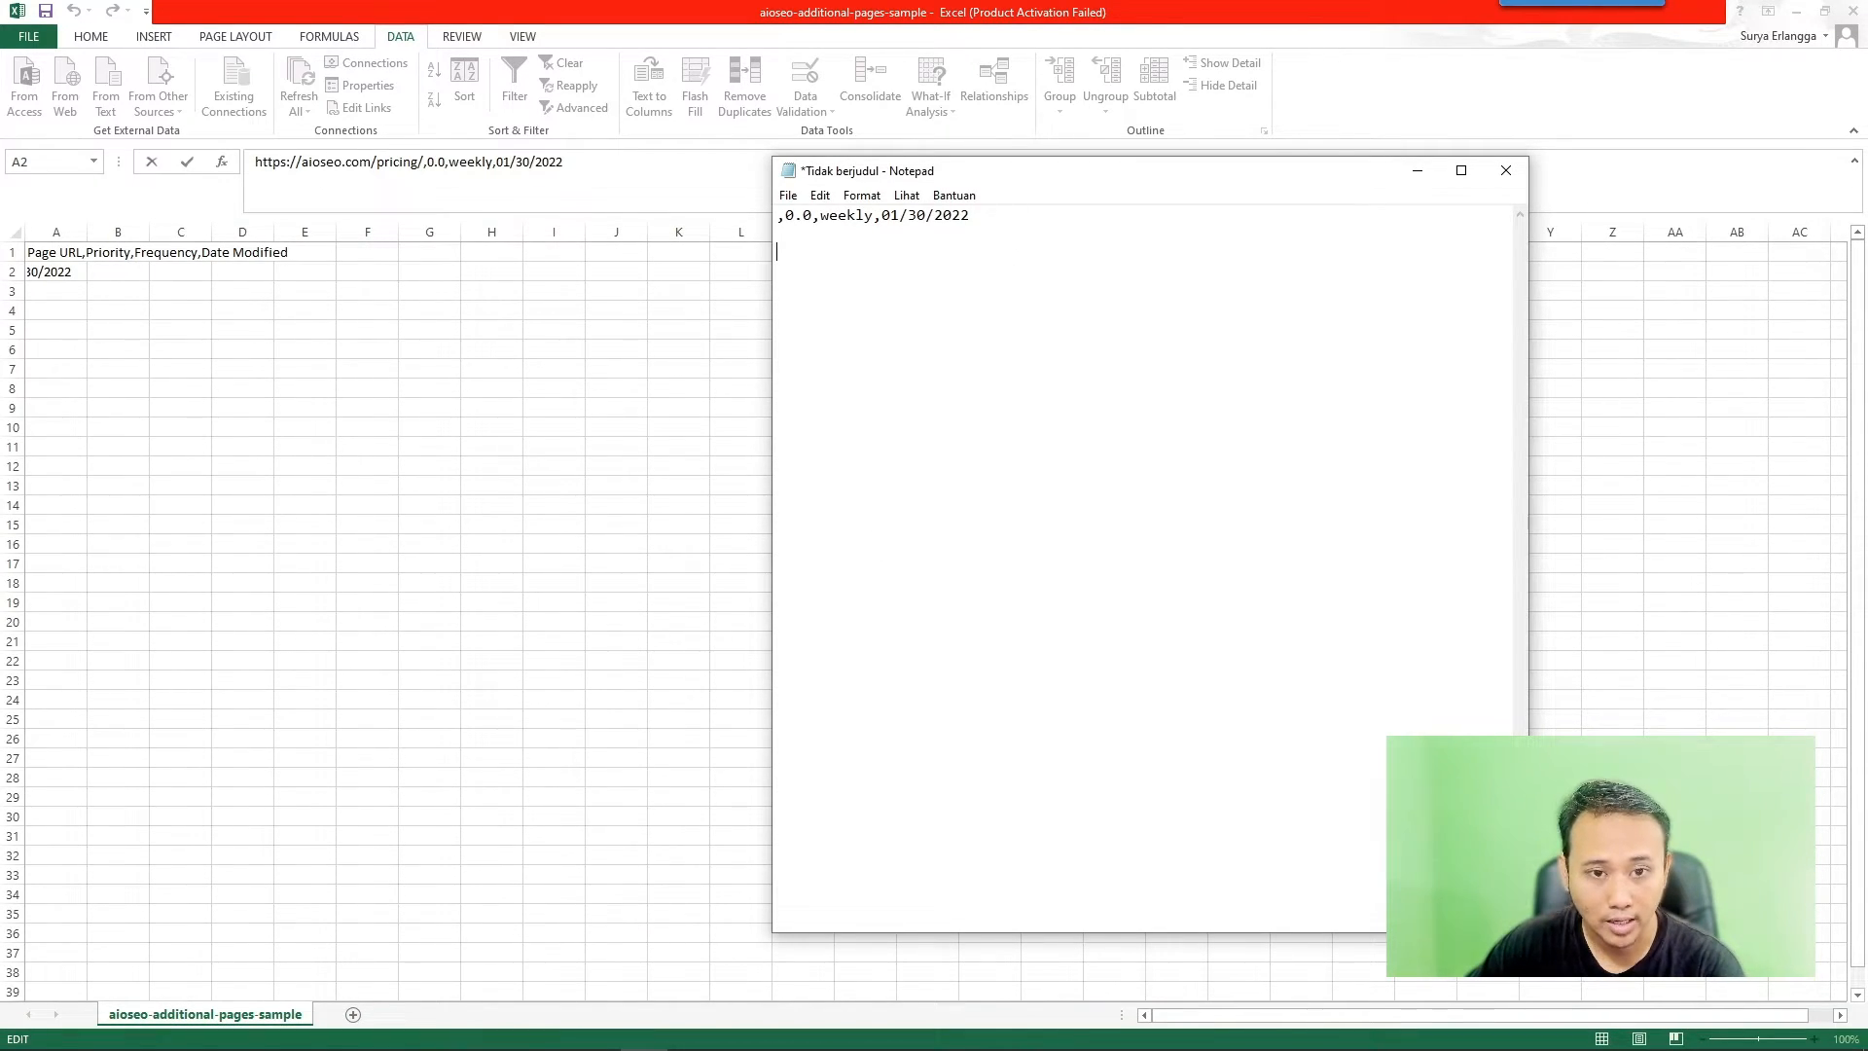
{"action": "key", "text": "alt+Tab"}
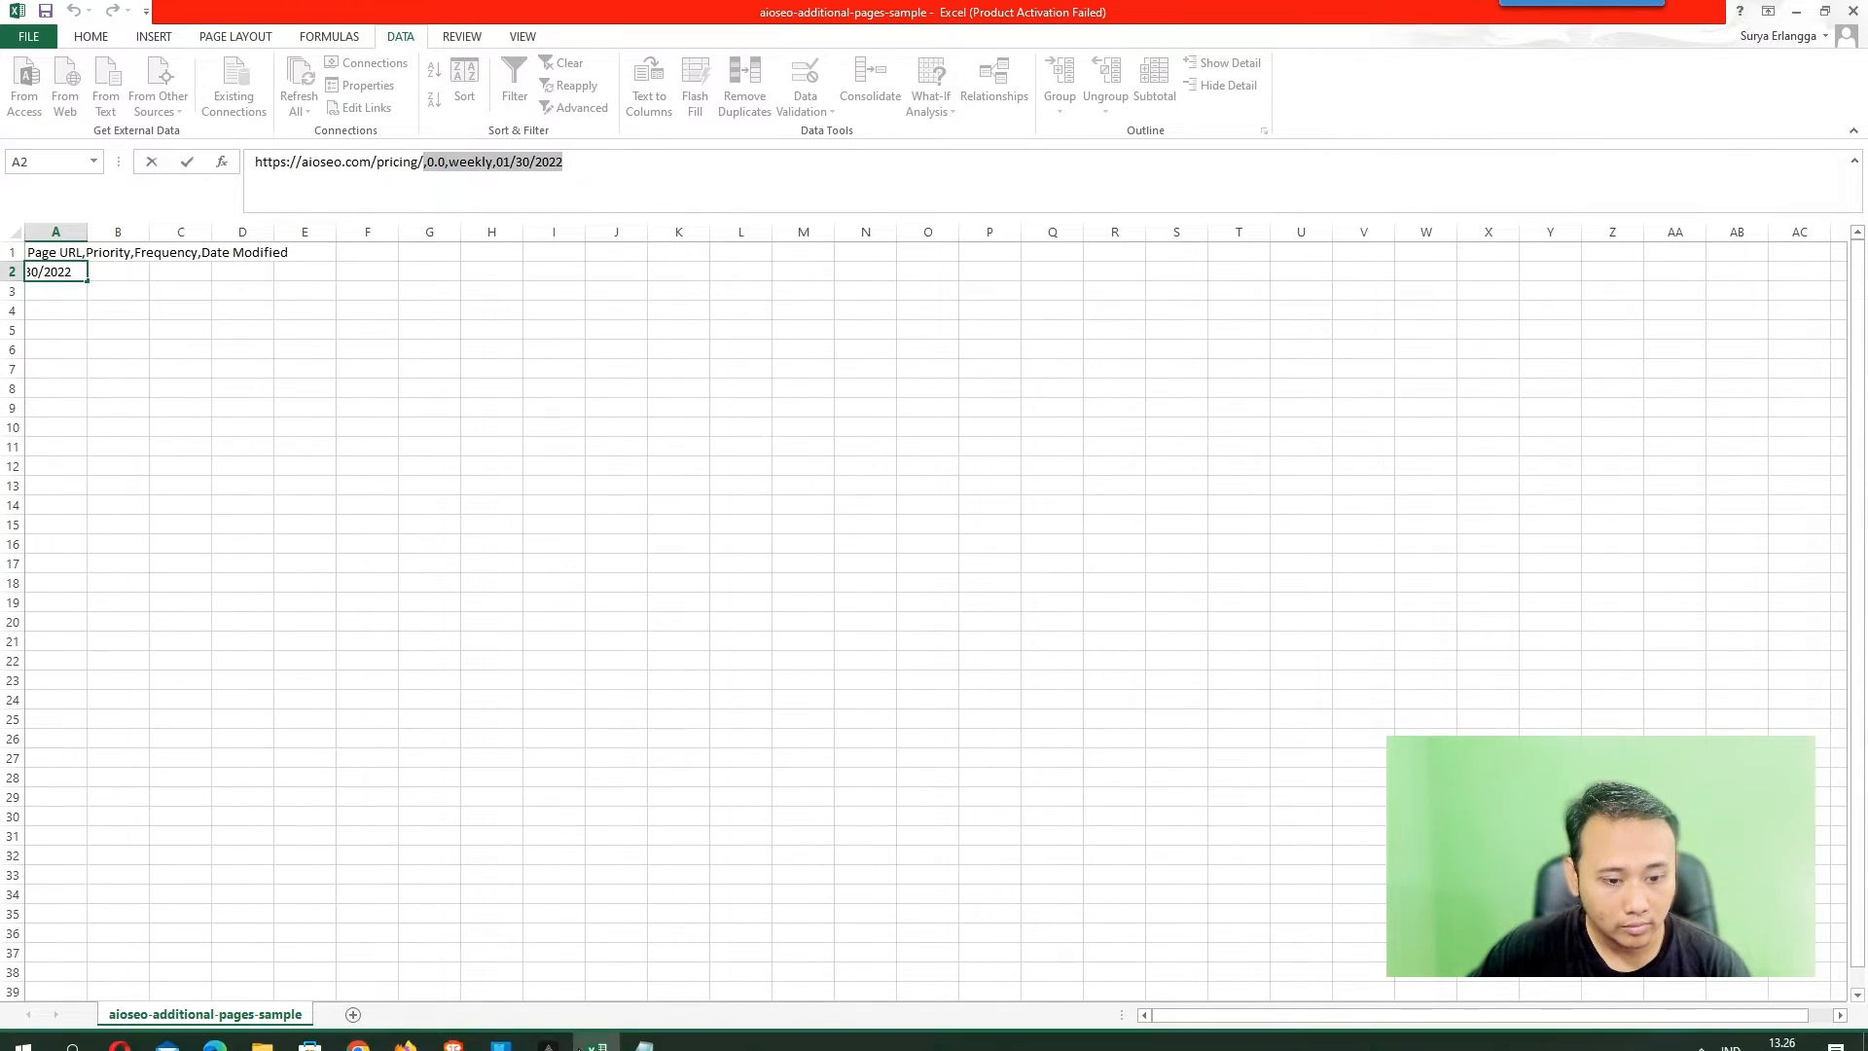
{"action": "mouse_move", "coordinate": [450, 1026]}
{"action": "left_click", "coordinate": [559, 942]}
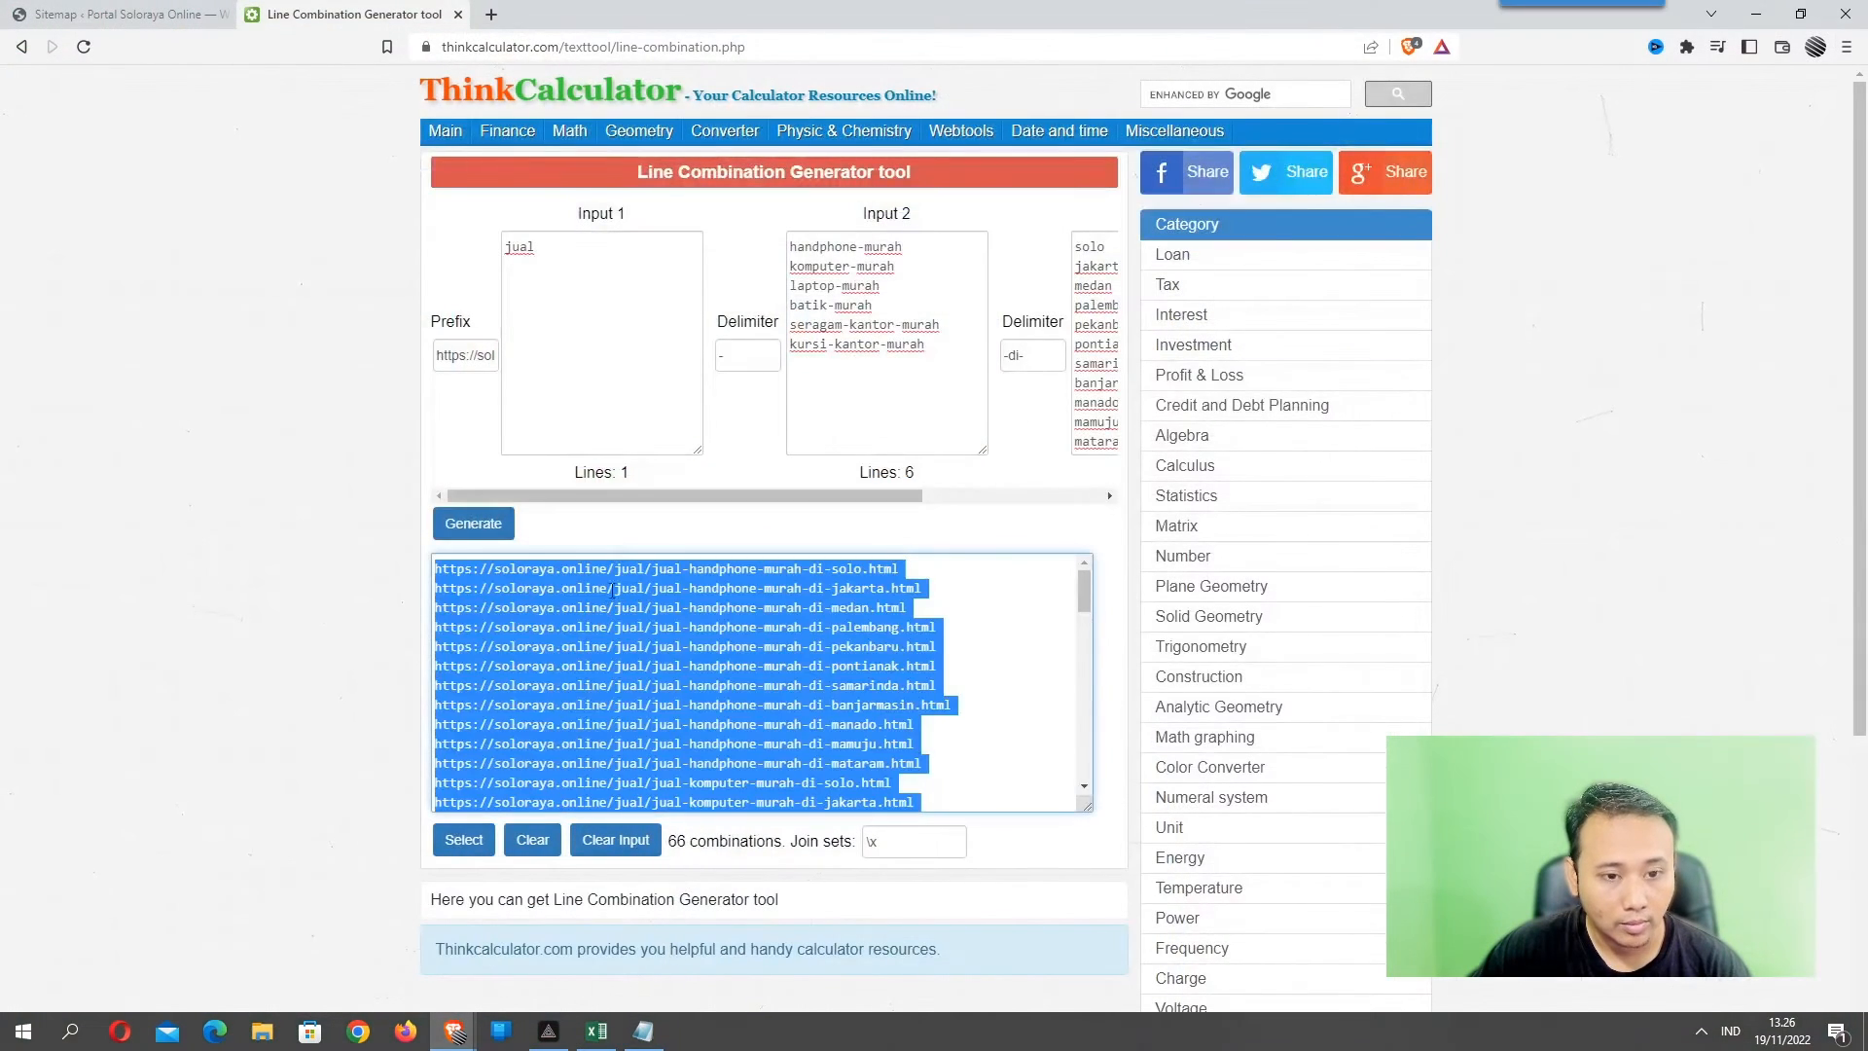
{"action": "left_click", "coordinate": [664, 670]}
{"action": "key", "text": "ctrl+a"}
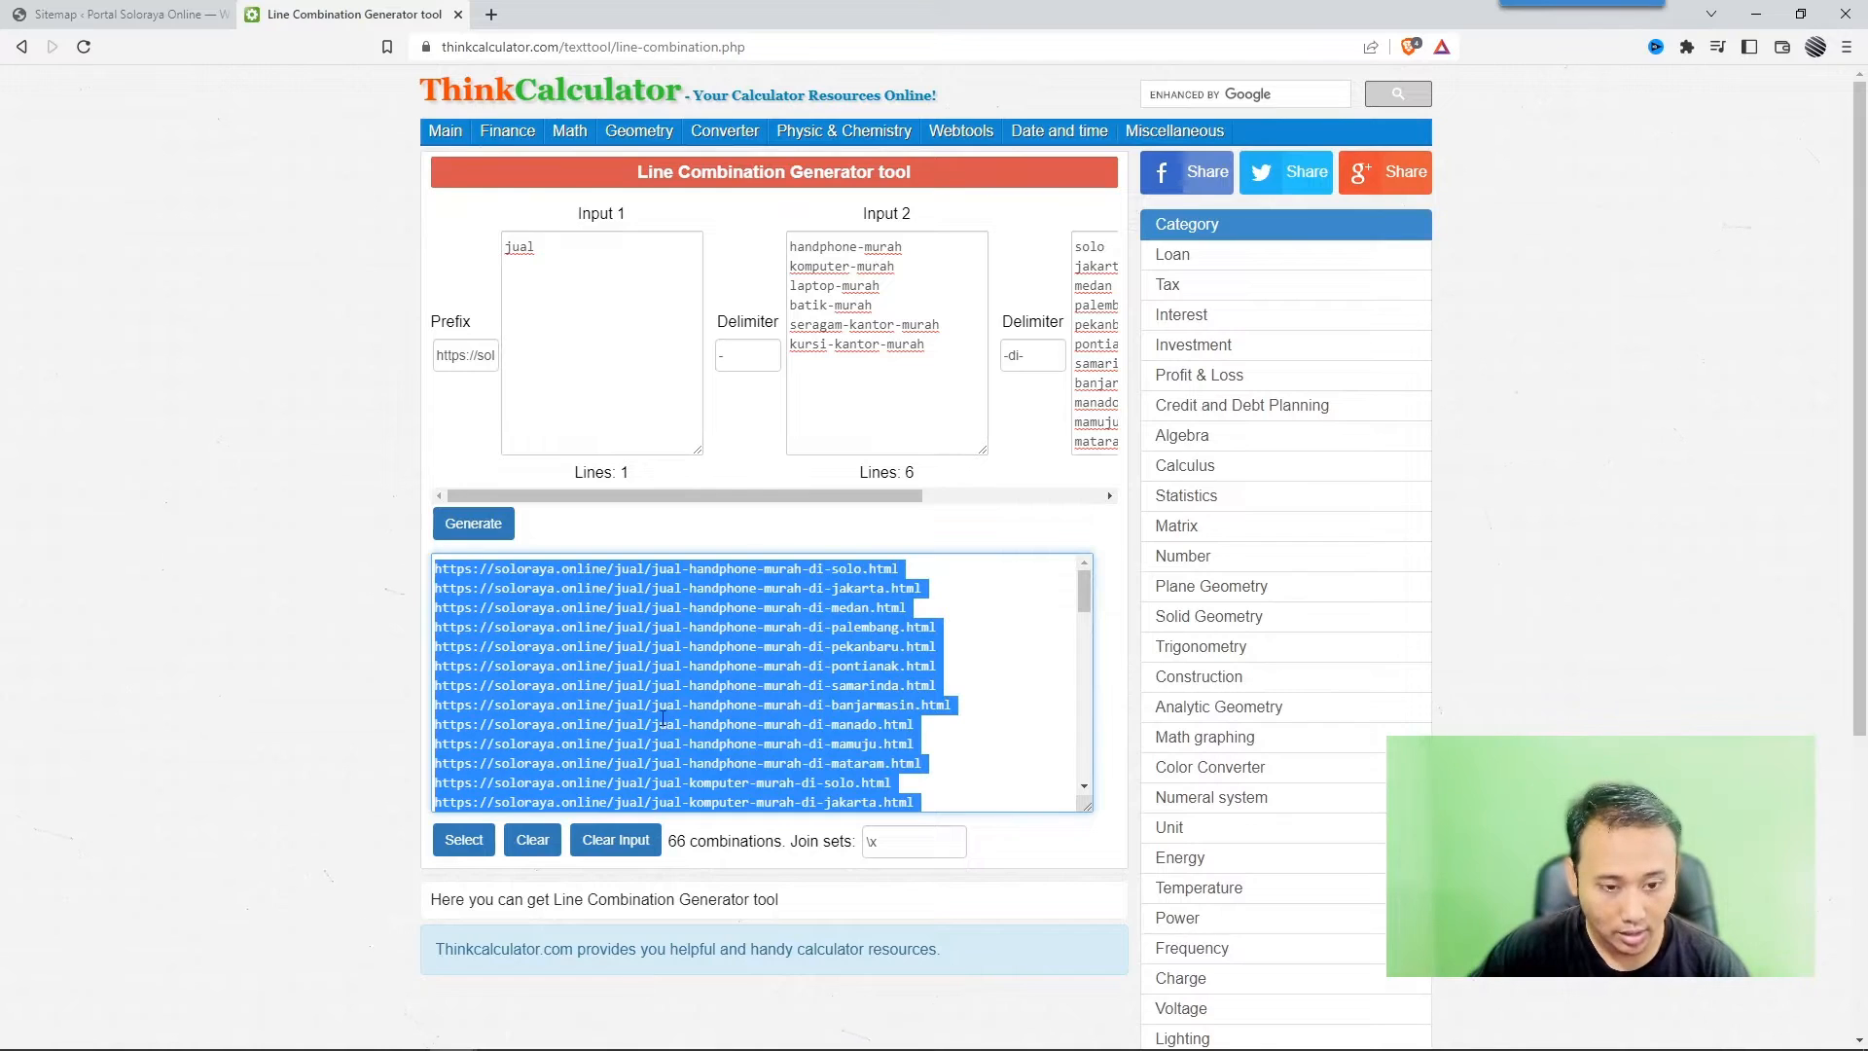
{"action": "key", "text": "alt+Tab"}
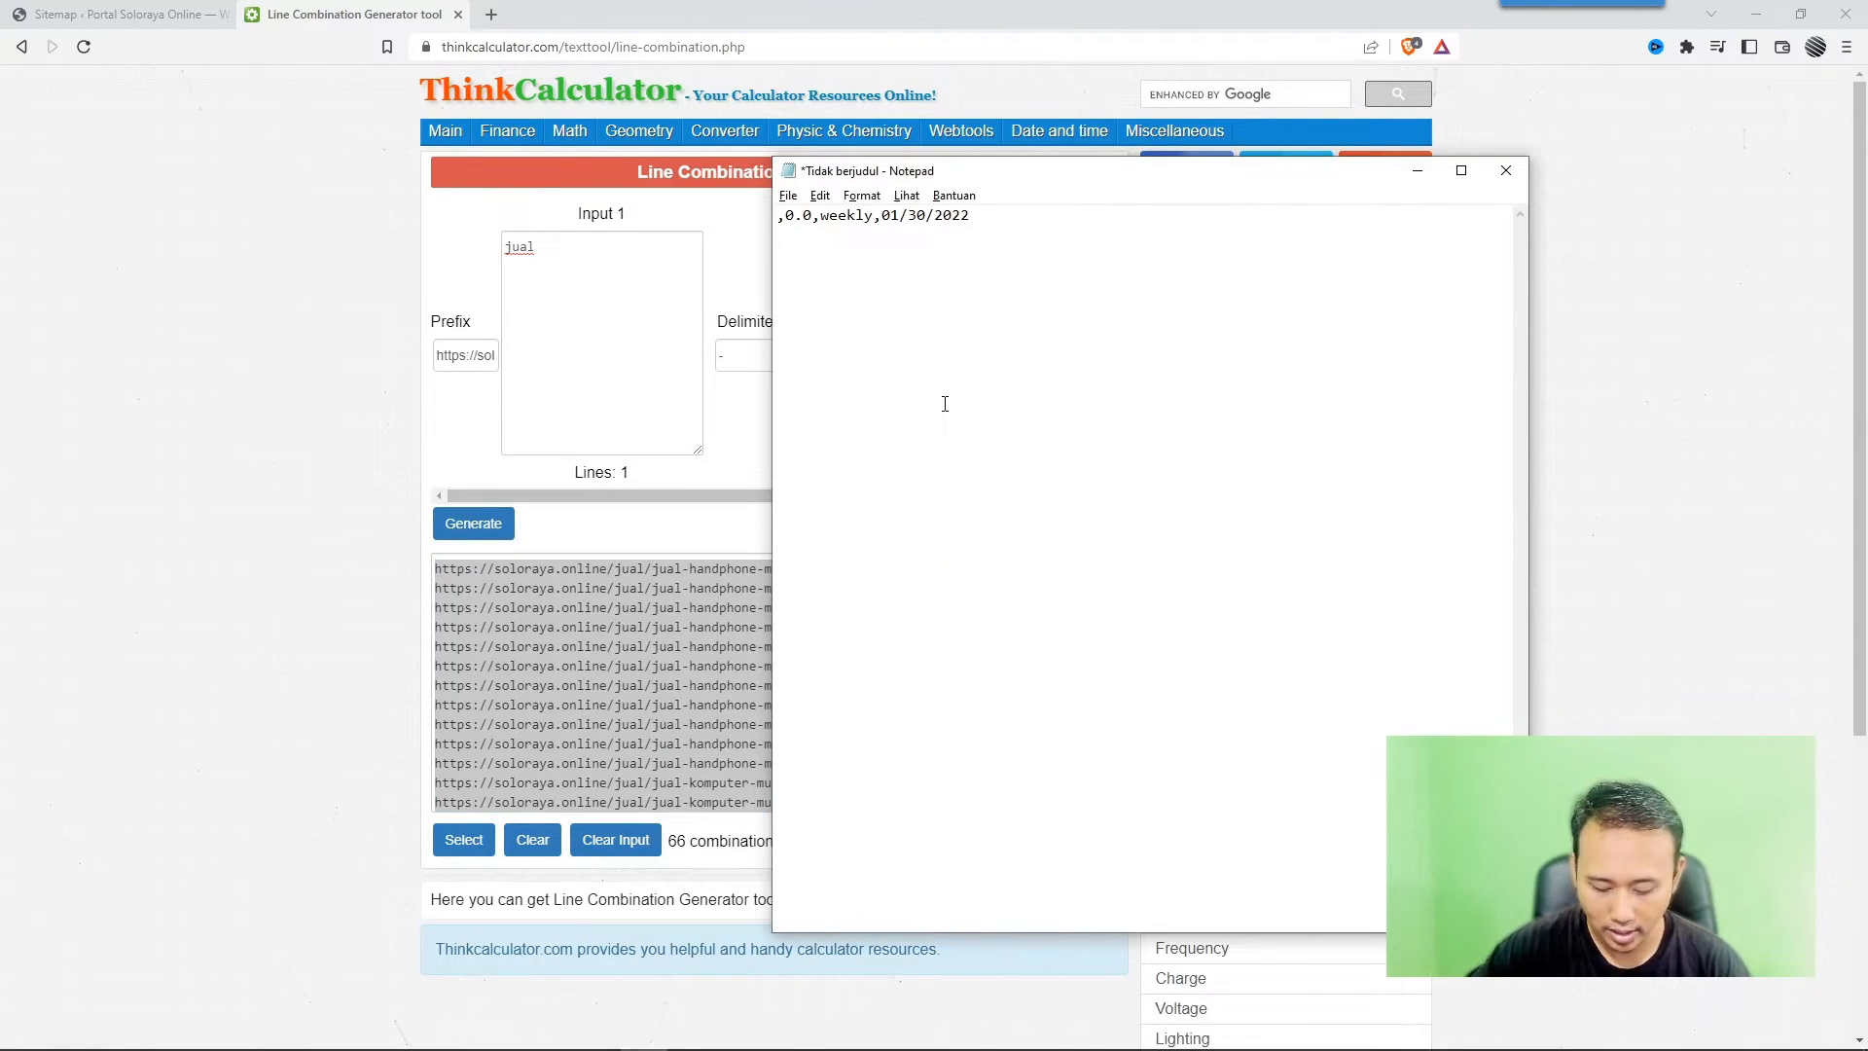
{"action": "key", "text": "ctrl+v"}
{"action": "scroll", "coordinate": [986, 409], "scroll_direction": "up", "scroll_amount": 10}
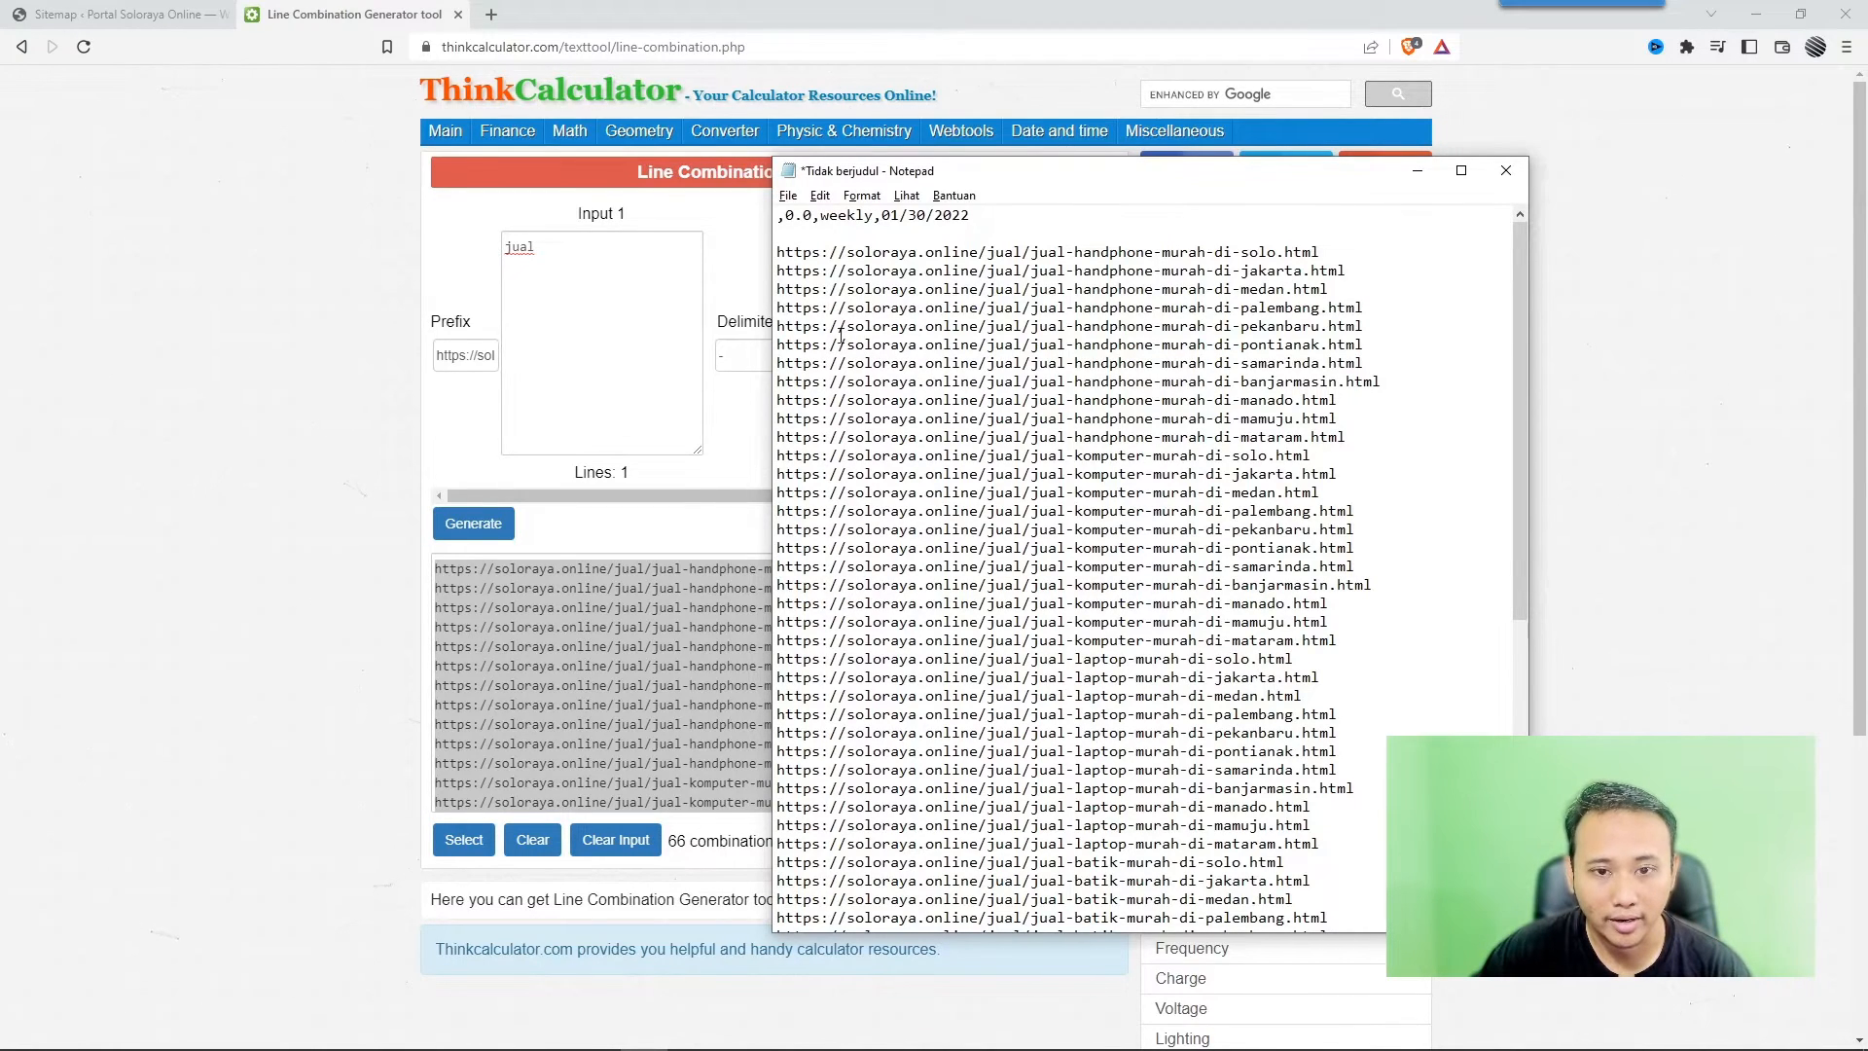
- Reload the Line Combination Generator with empty fields, paste the URL list into Input 1, and enlarge that box
{"action": "left_click", "coordinate": [578, 346]}
{"action": "triple_click", "coordinate": [468, 355]}
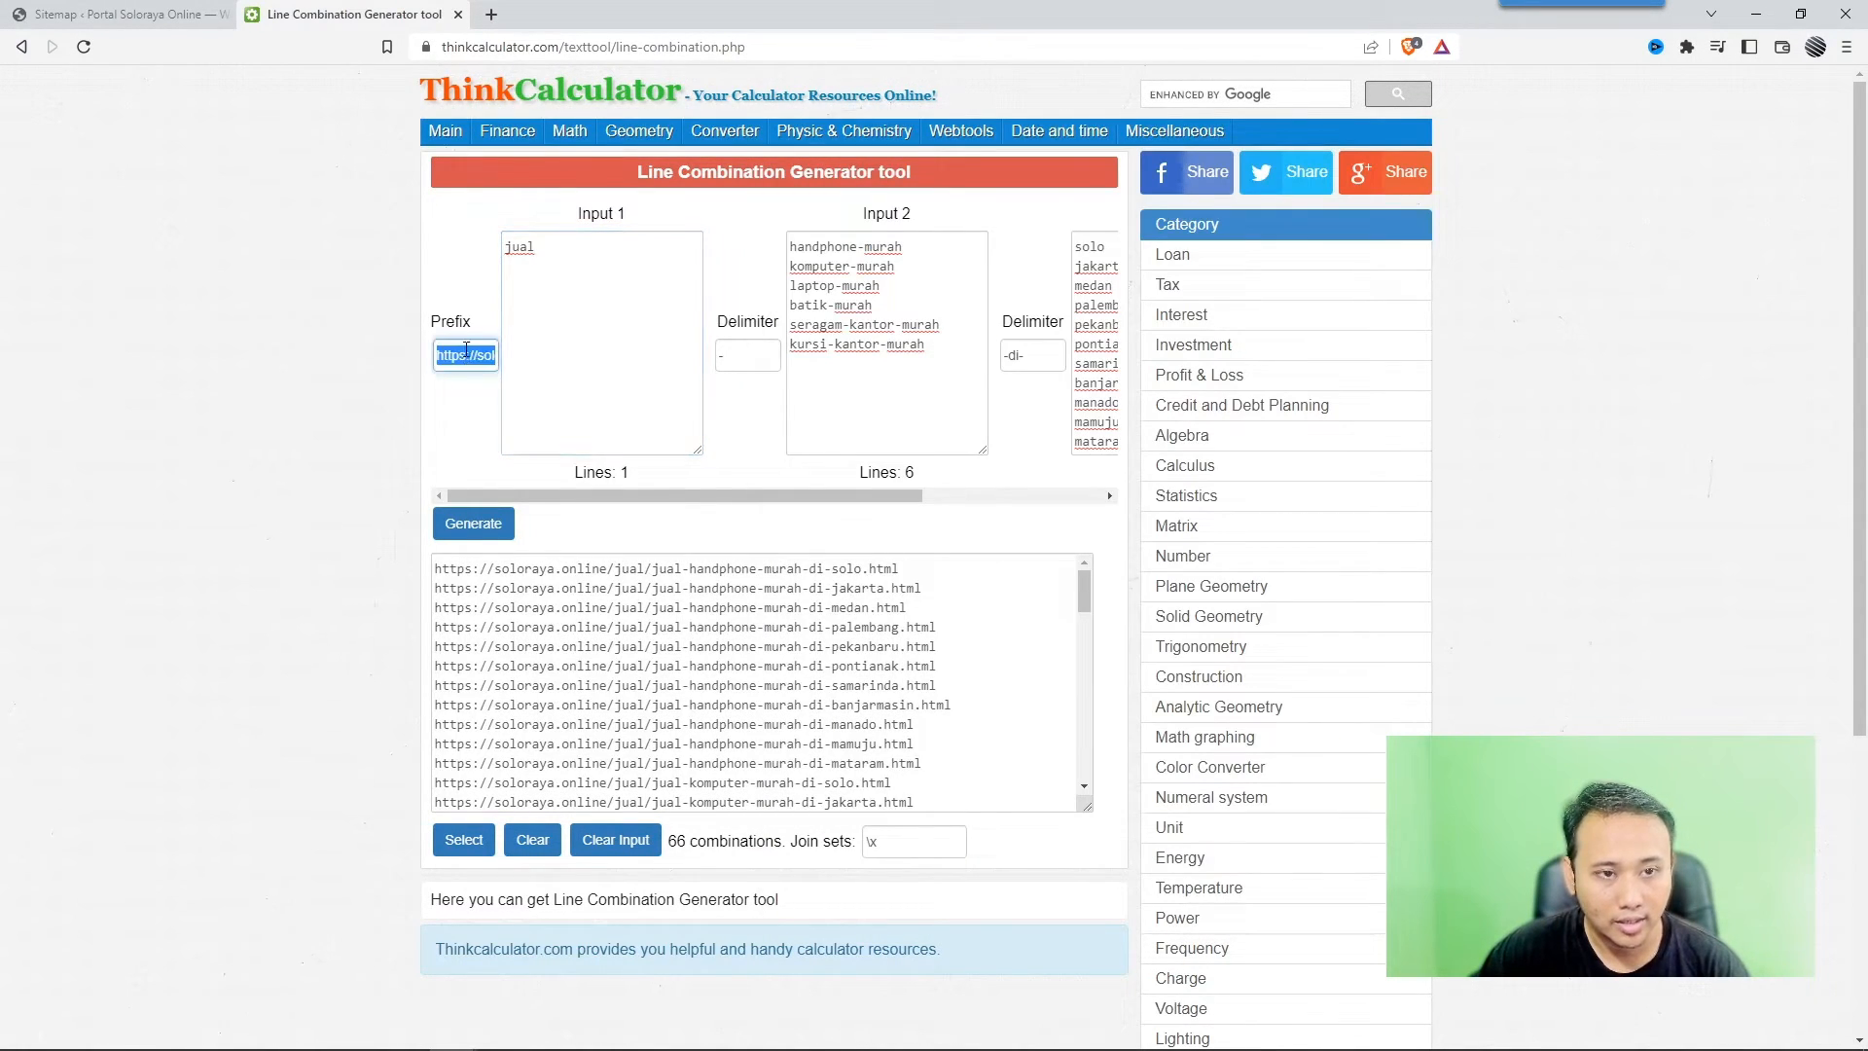
{"action": "left_click", "coordinate": [84, 47]}
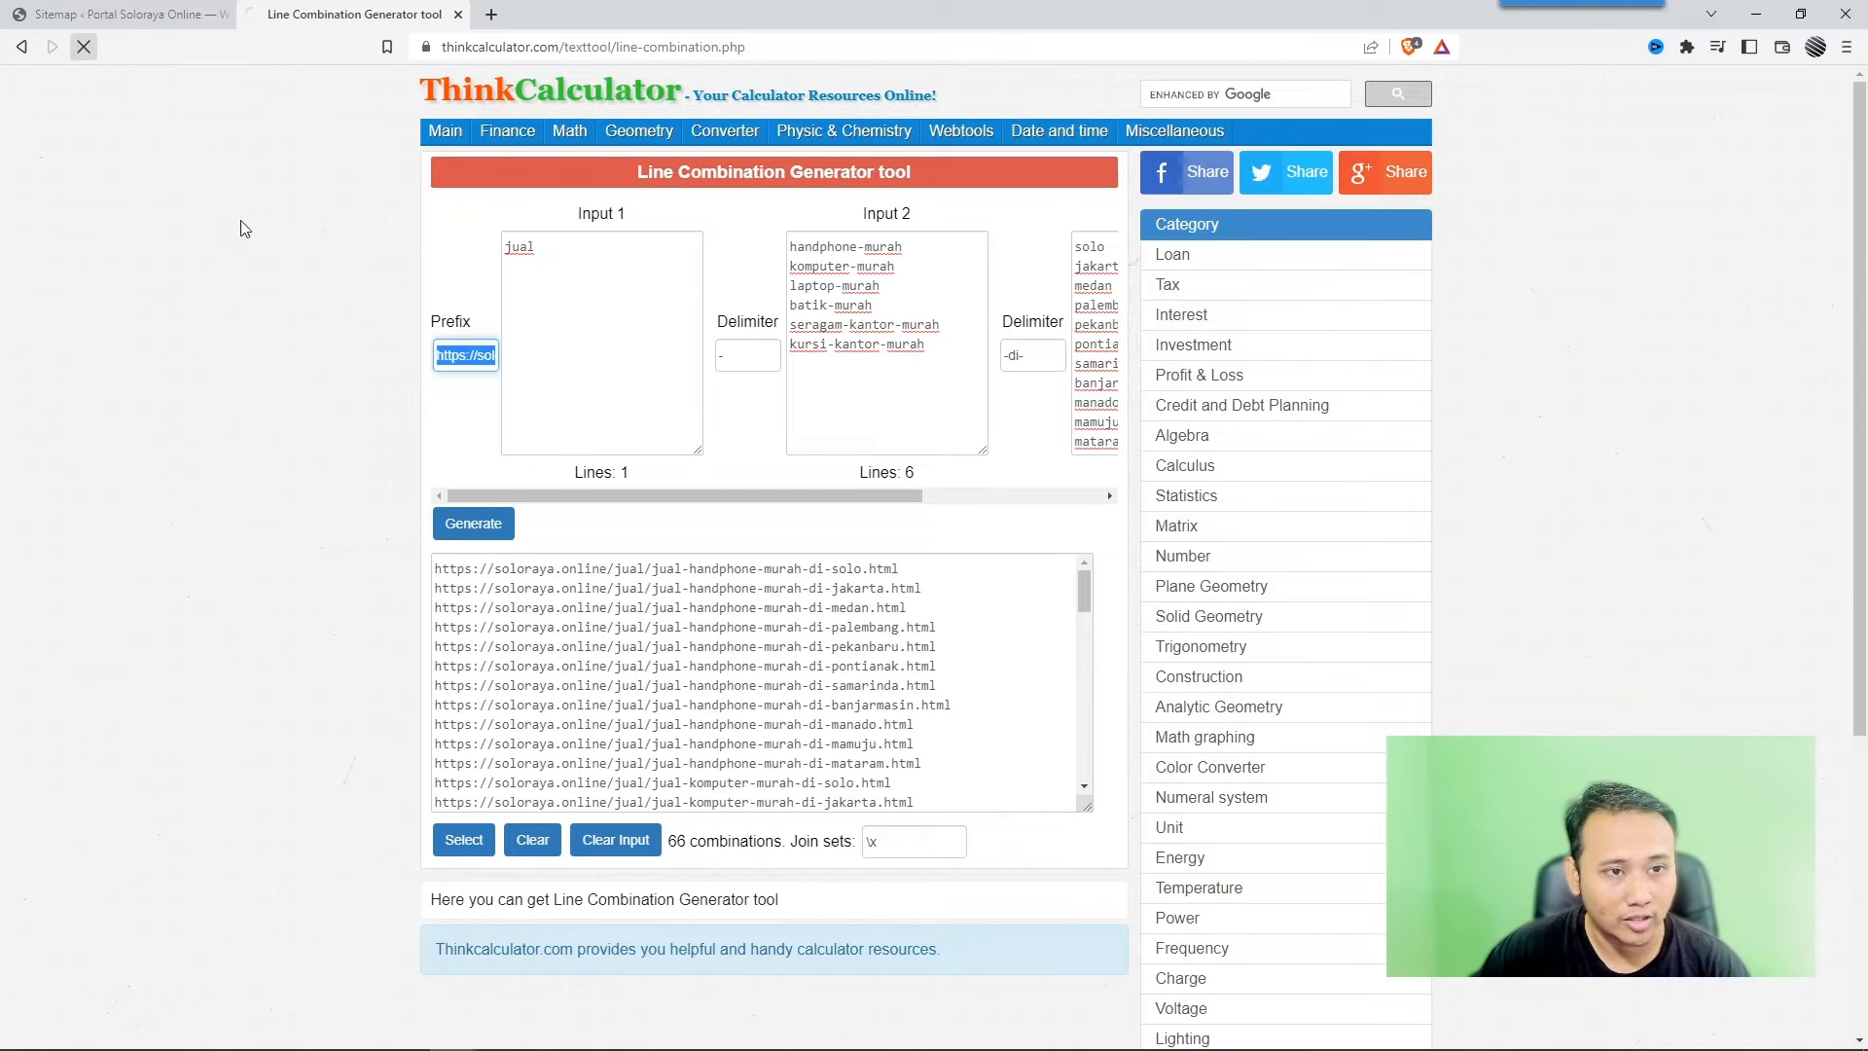
{"action": "key", "text": "ctrl+v"}
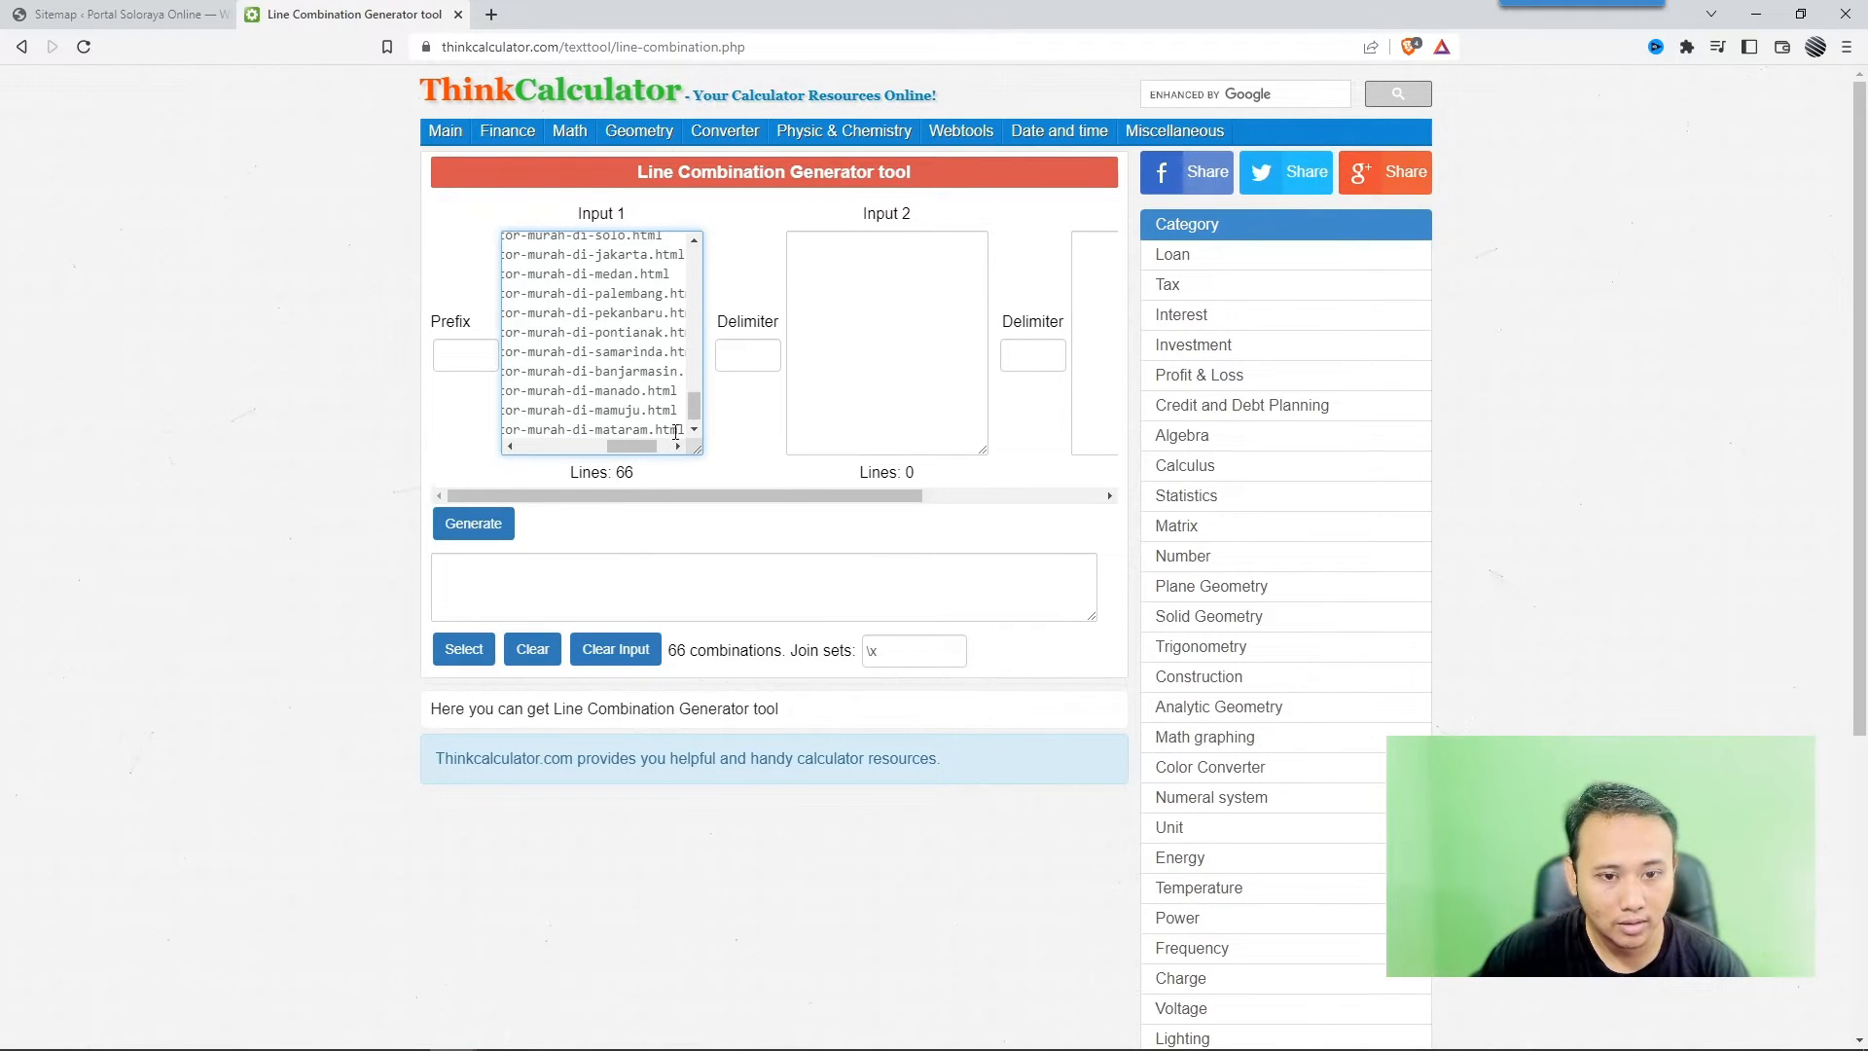
{"action": "left_click_drag", "start_coordinate": [697, 452], "coordinate": [881, 520]}
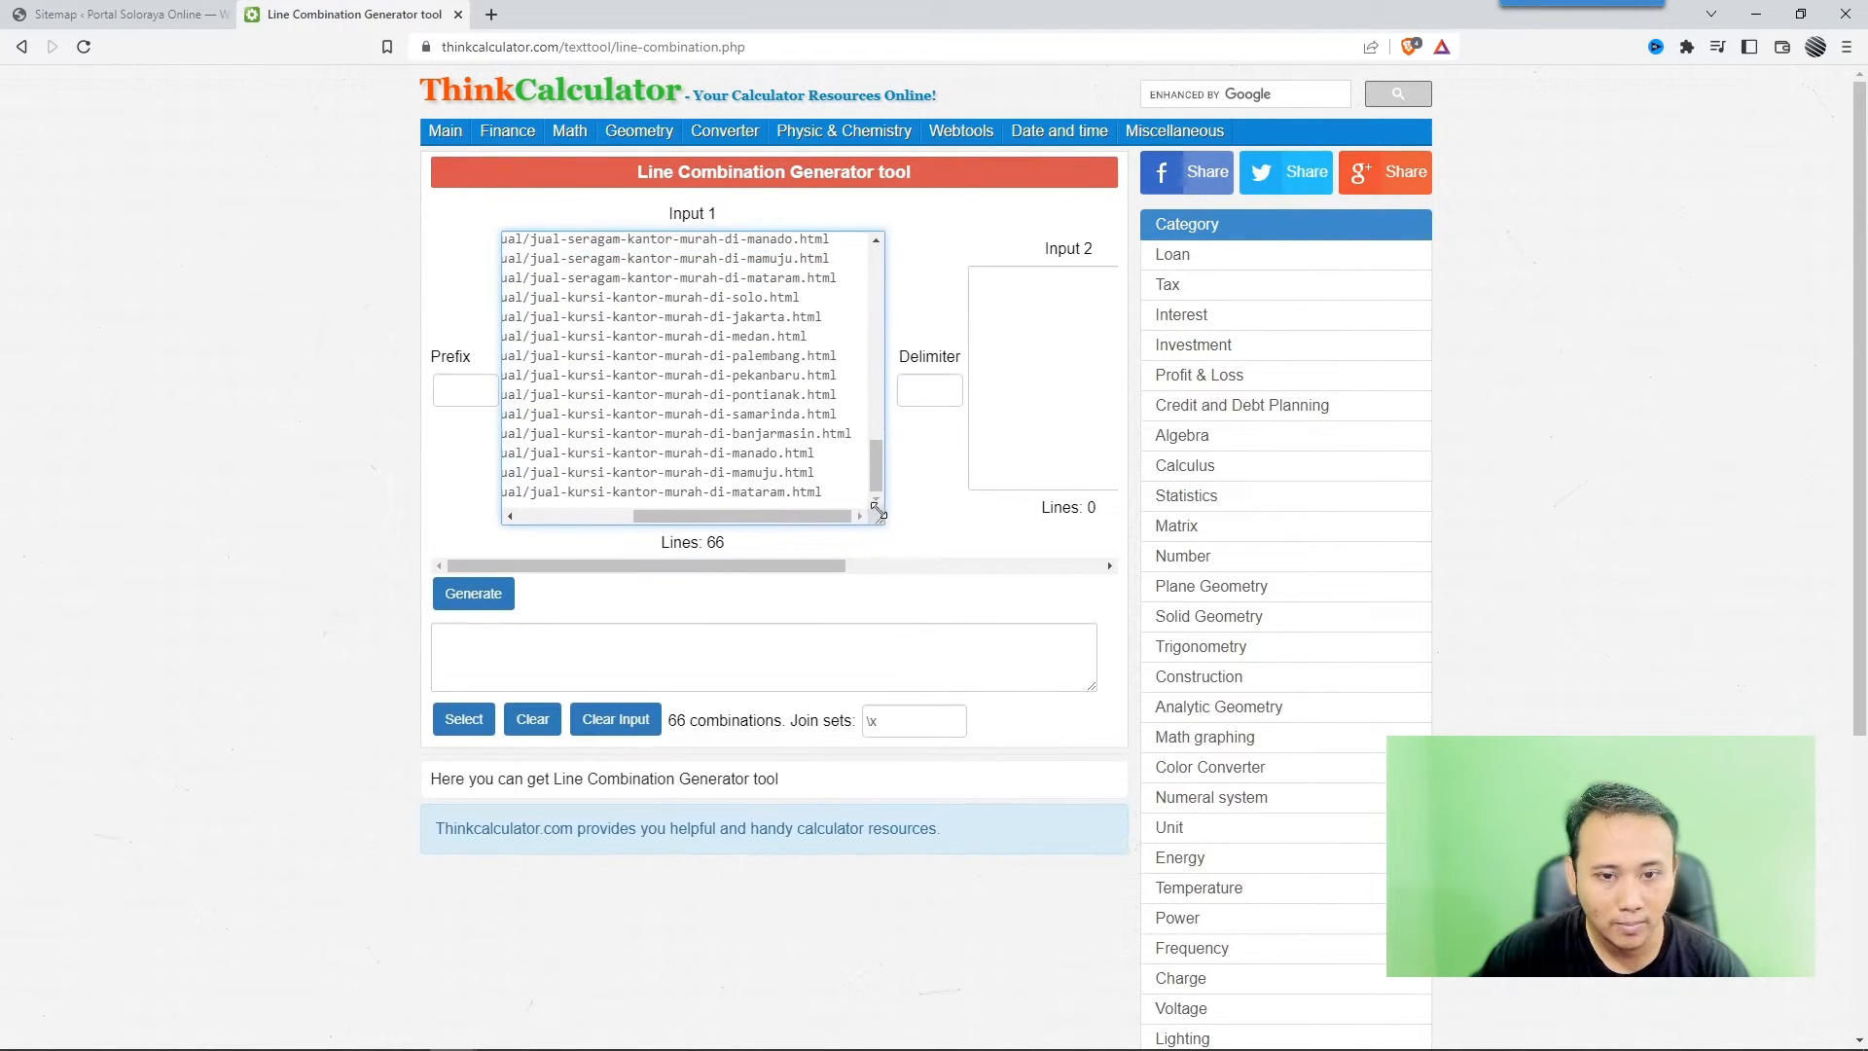
- Copy the ",0.0,weekly,01/30/2022" suffix from Notepad into Input 2 of the generator
{"action": "key", "text": "alt+Tab"}
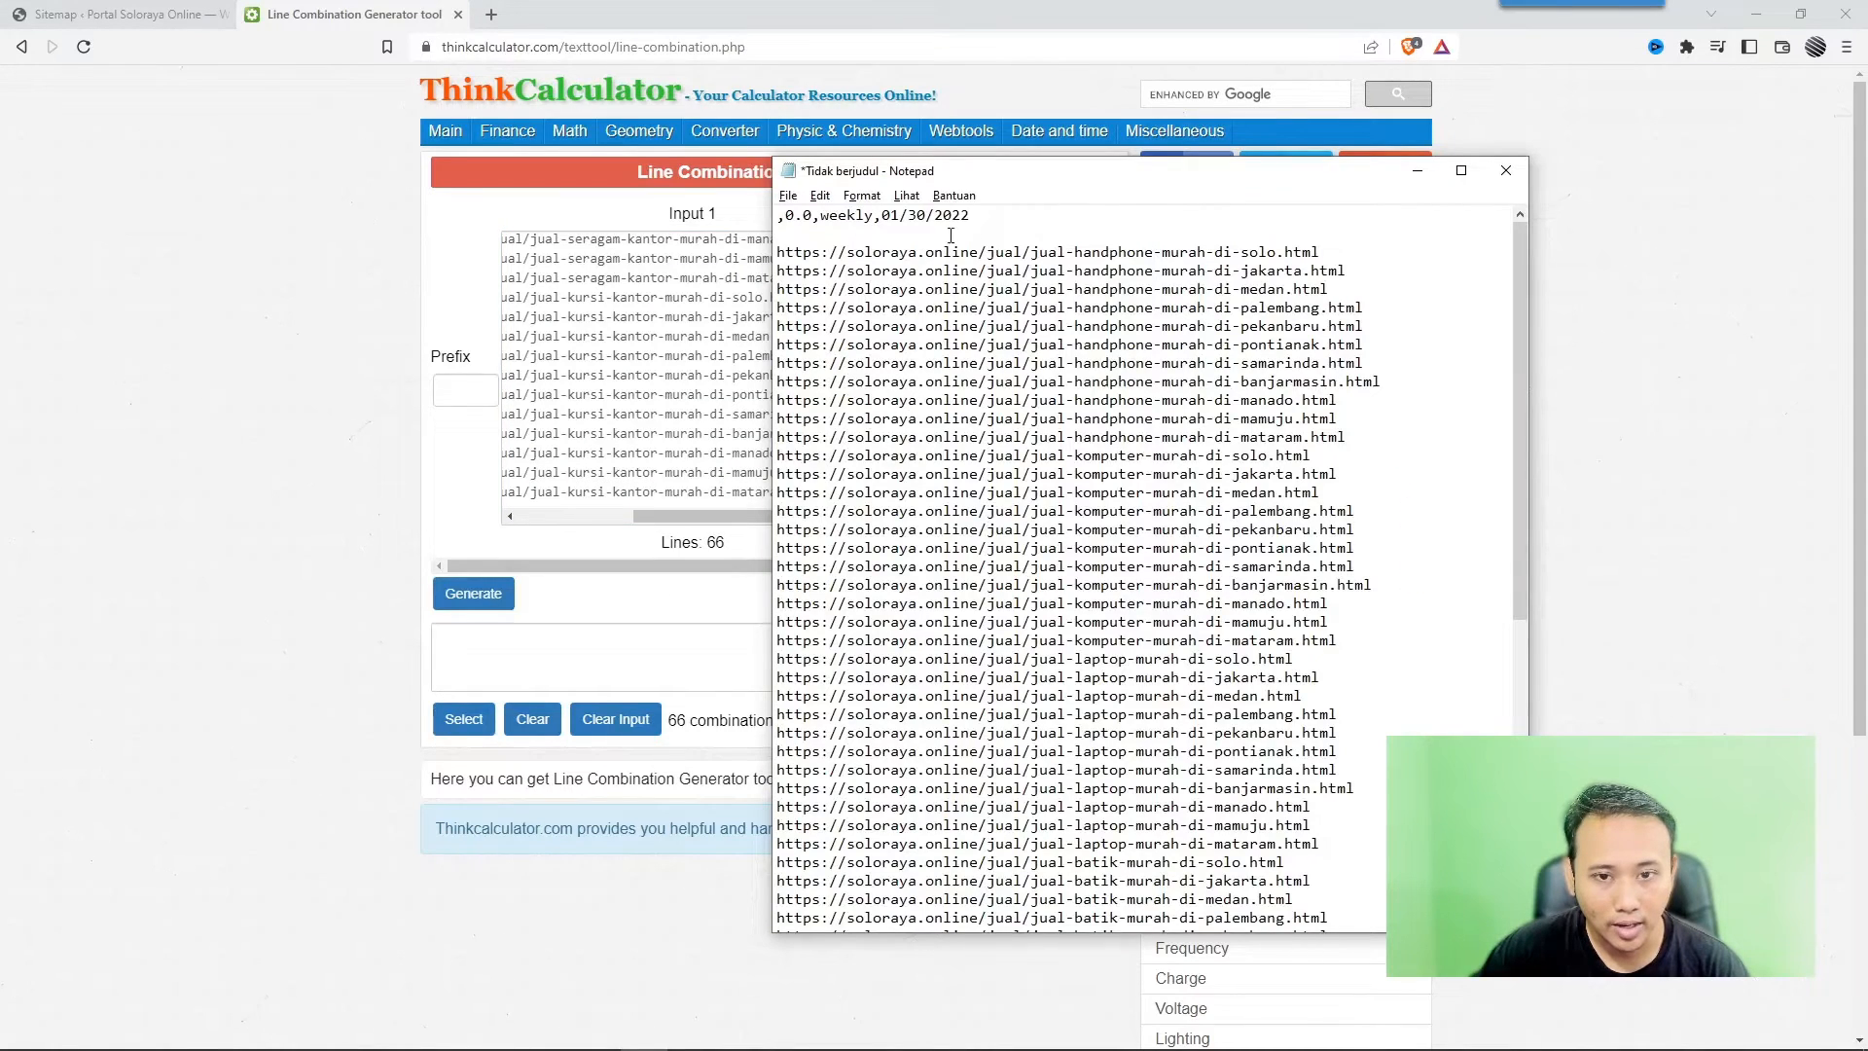
{"action": "left_click_drag", "start_coordinate": [969, 217], "coordinate": [777, 217]}
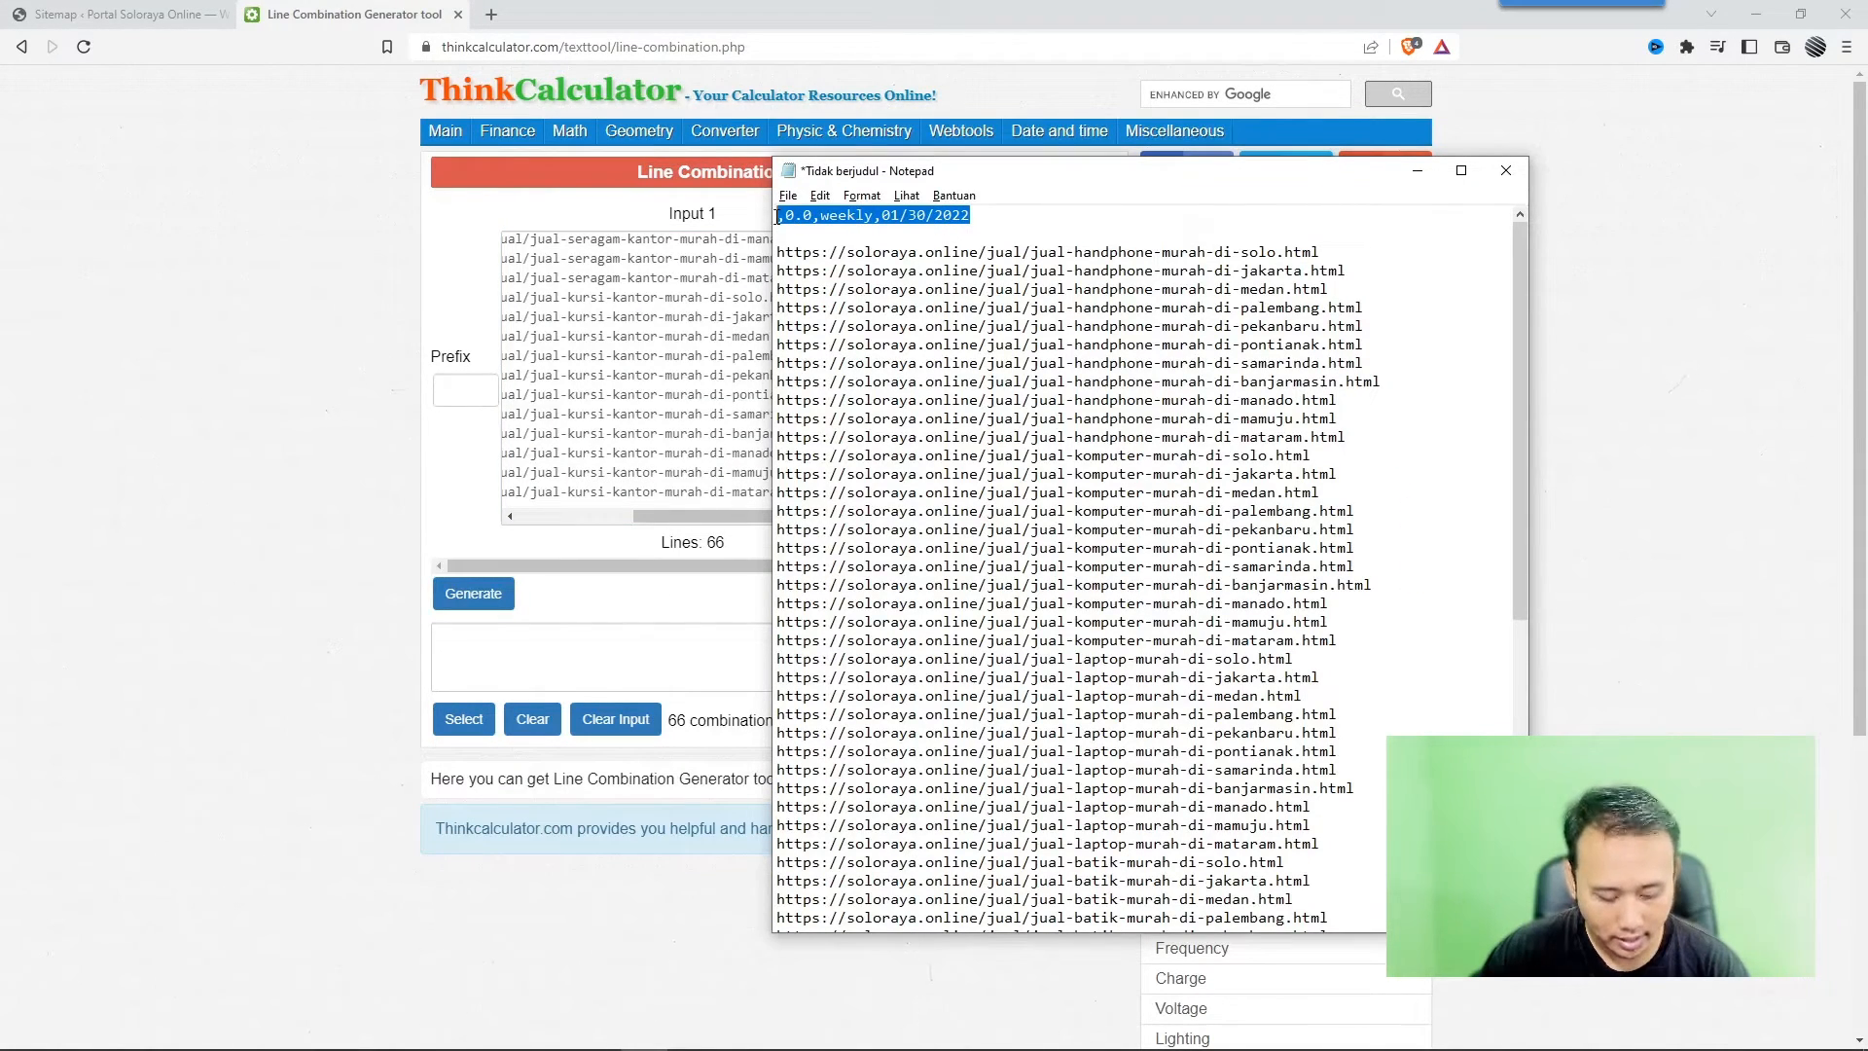
{"action": "key", "text": "alt+Tab"}
{"action": "key", "text": "ctrl+v"}
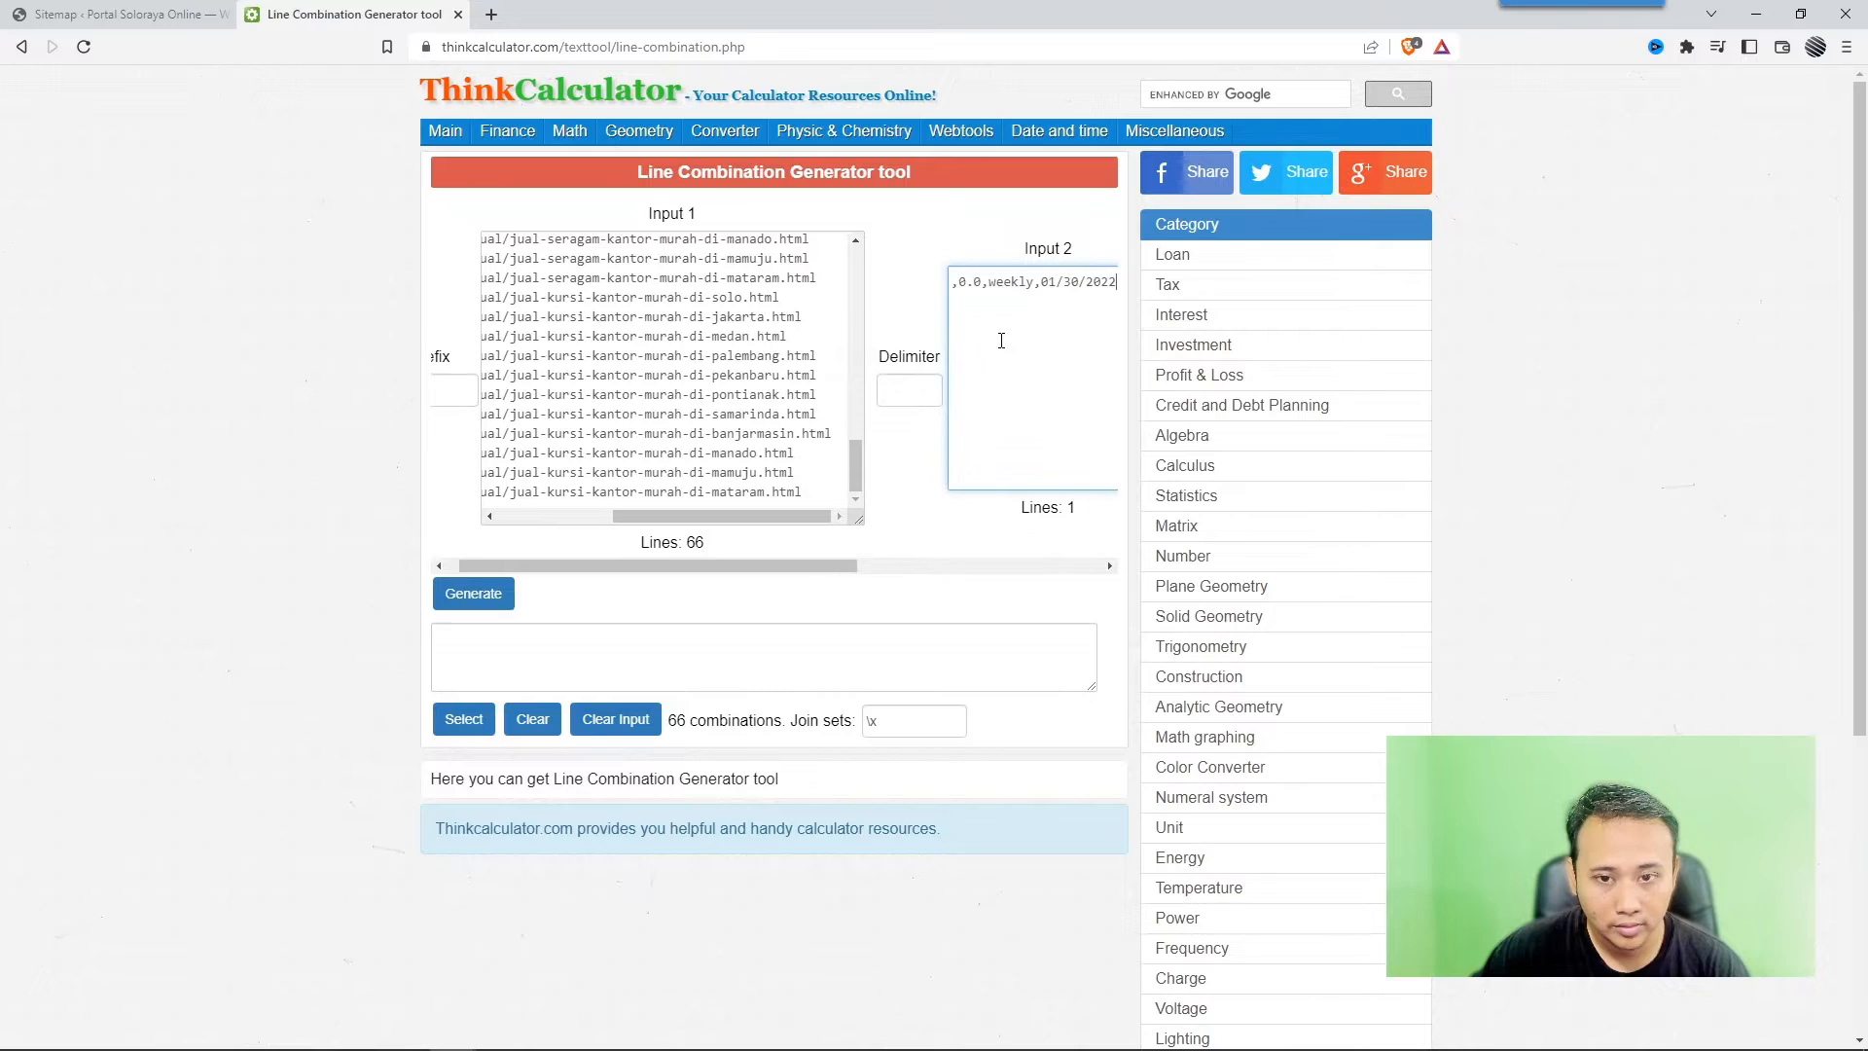
- Generate the URL lines with the suffix appended, enlarge the result box, and select and copy the whole output
{"action": "left_click", "coordinate": [487, 595]}
{"action": "left_click_drag", "start_coordinate": [1087, 684], "coordinate": [1098, 1039]}
{"action": "scroll", "coordinate": [887, 776], "scroll_direction": "down", "scroll_amount": 2}
{"action": "scroll", "coordinate": [886, 776], "scroll_direction": "down", "scroll_amount": 5}
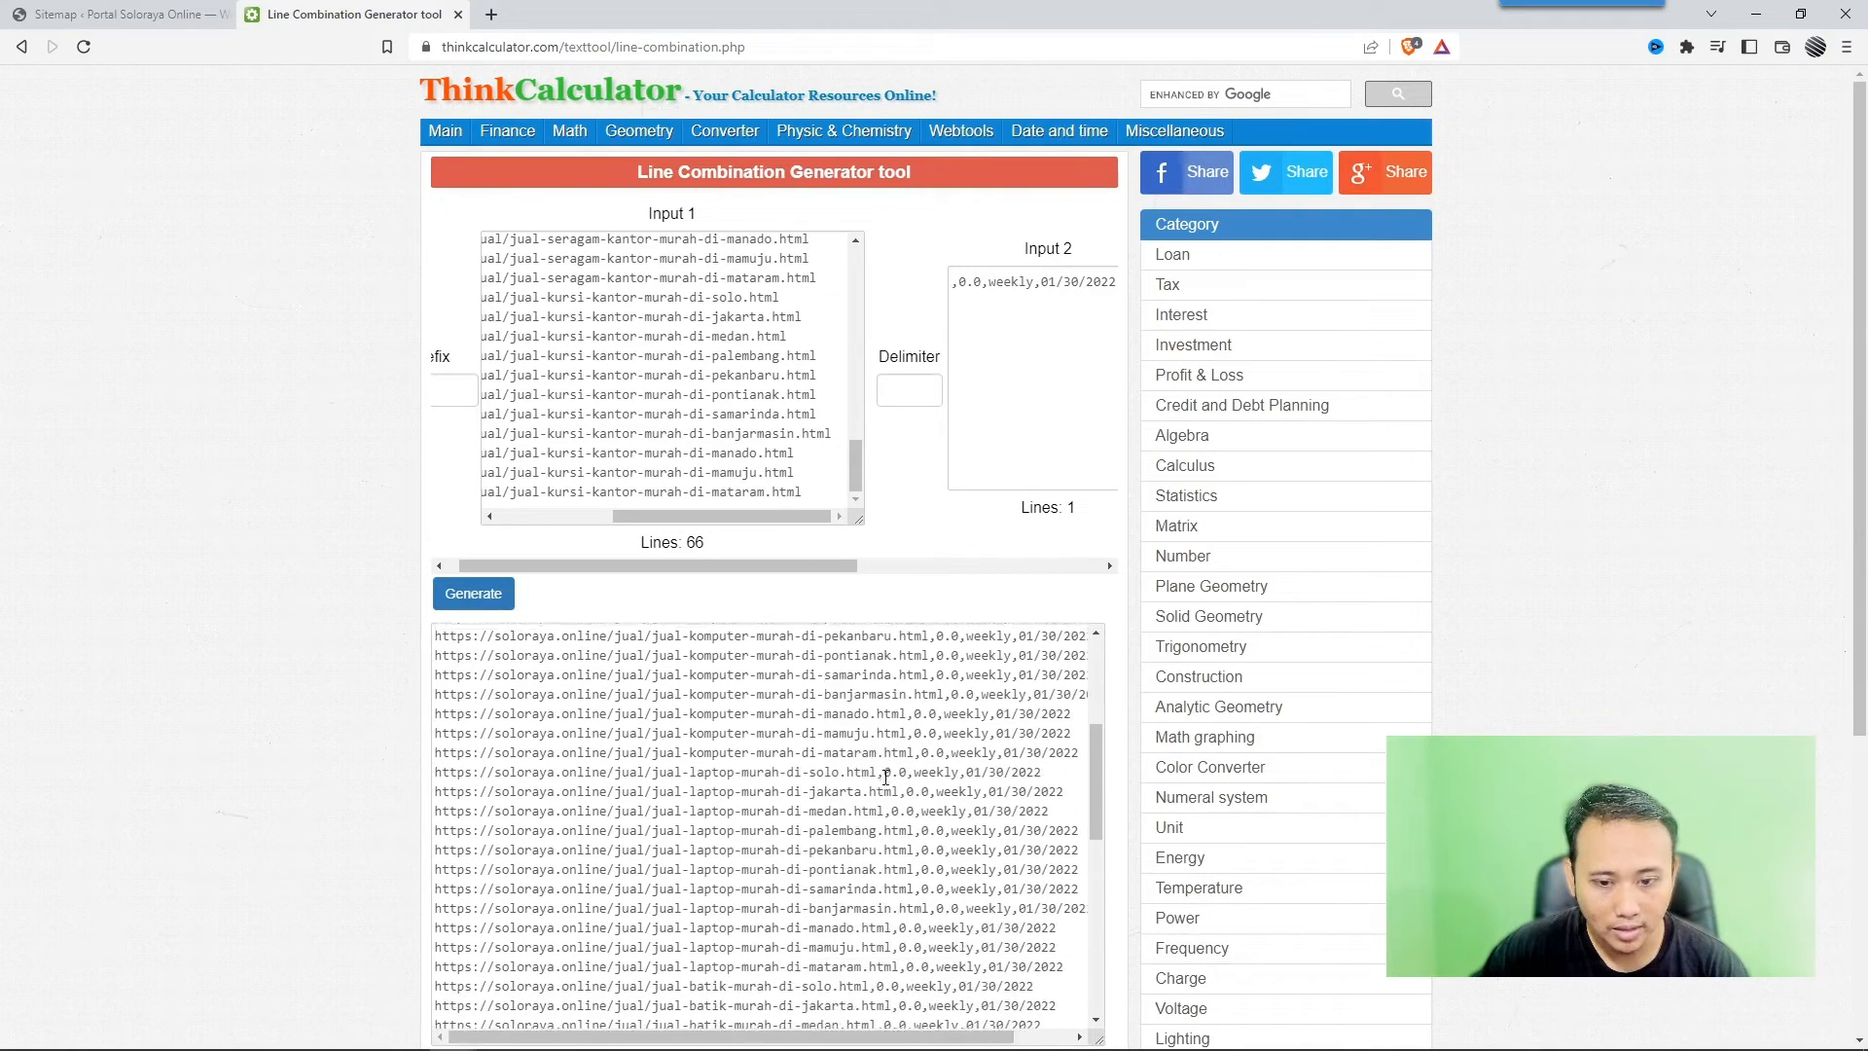
{"action": "left_click", "coordinate": [843, 804]}
{"action": "key", "text": "ctrl+a"}
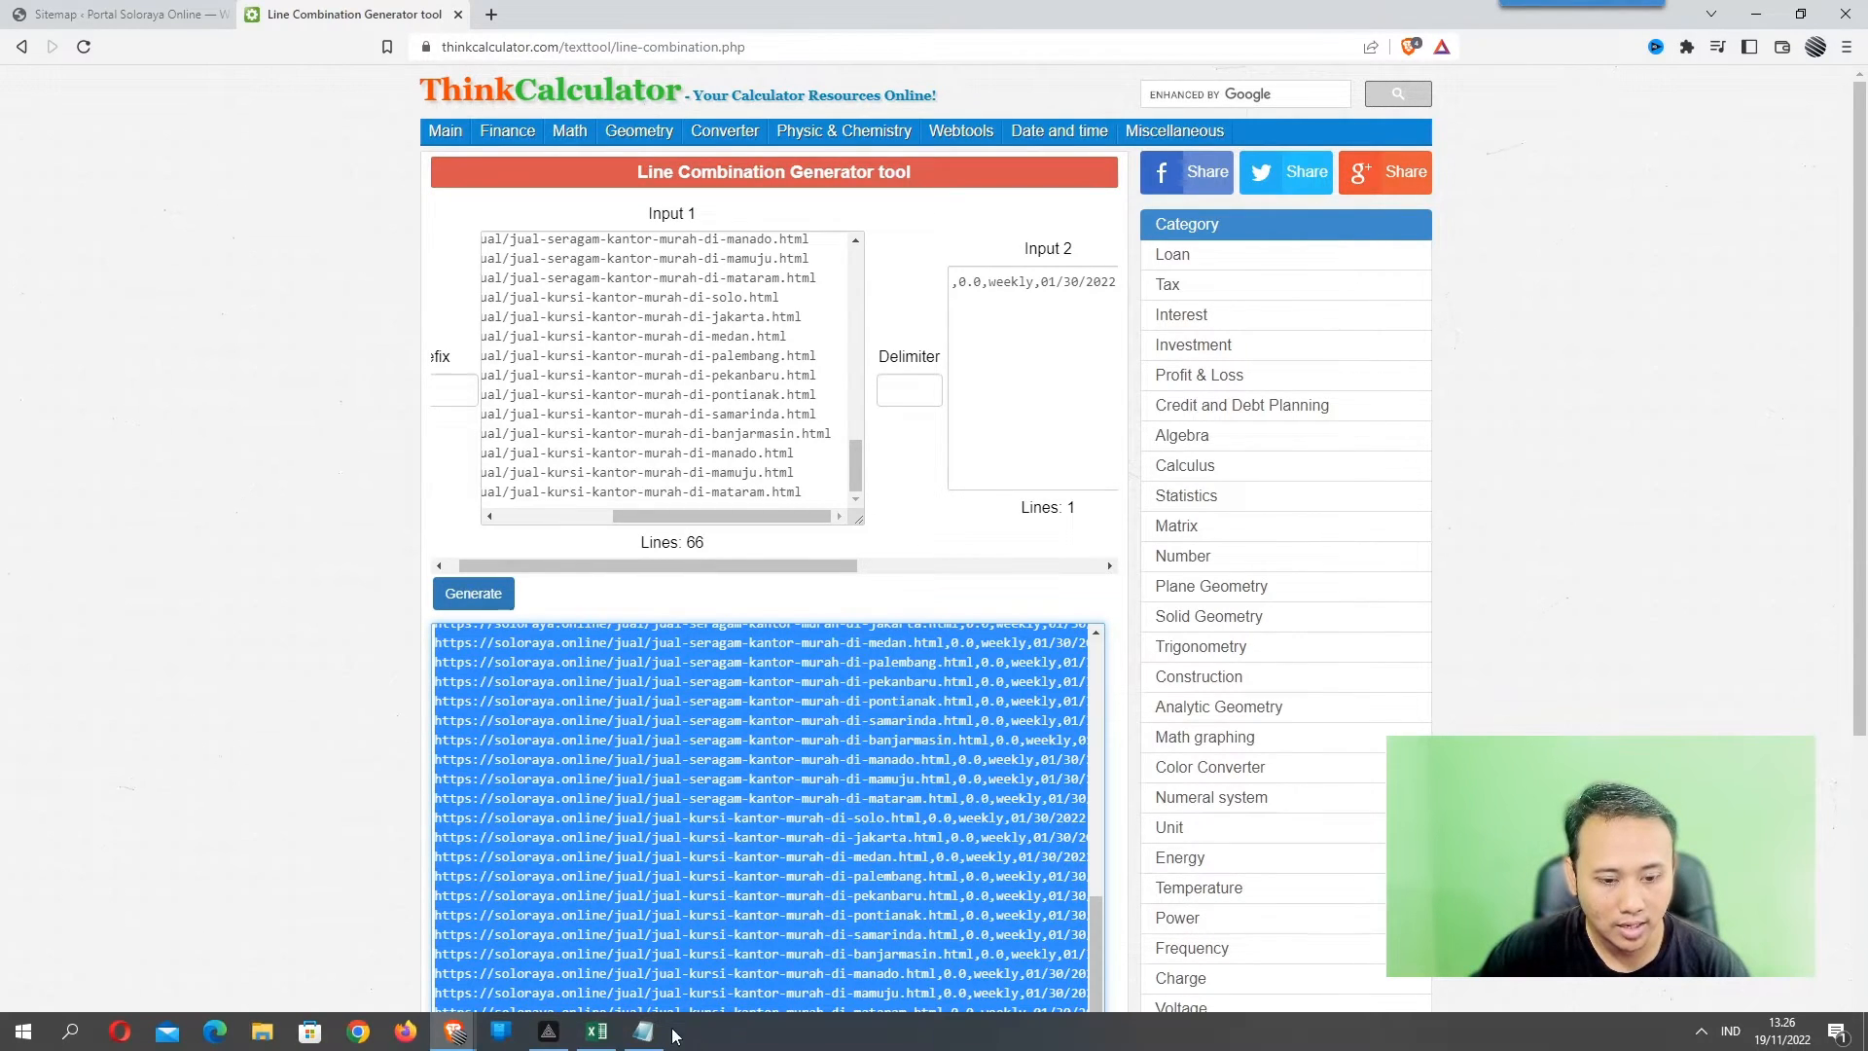
- Paste the generated CSV lines into the sample worksheet in Excel from cell A2, replacing the example row
{"action": "left_click", "coordinate": [599, 1032]}
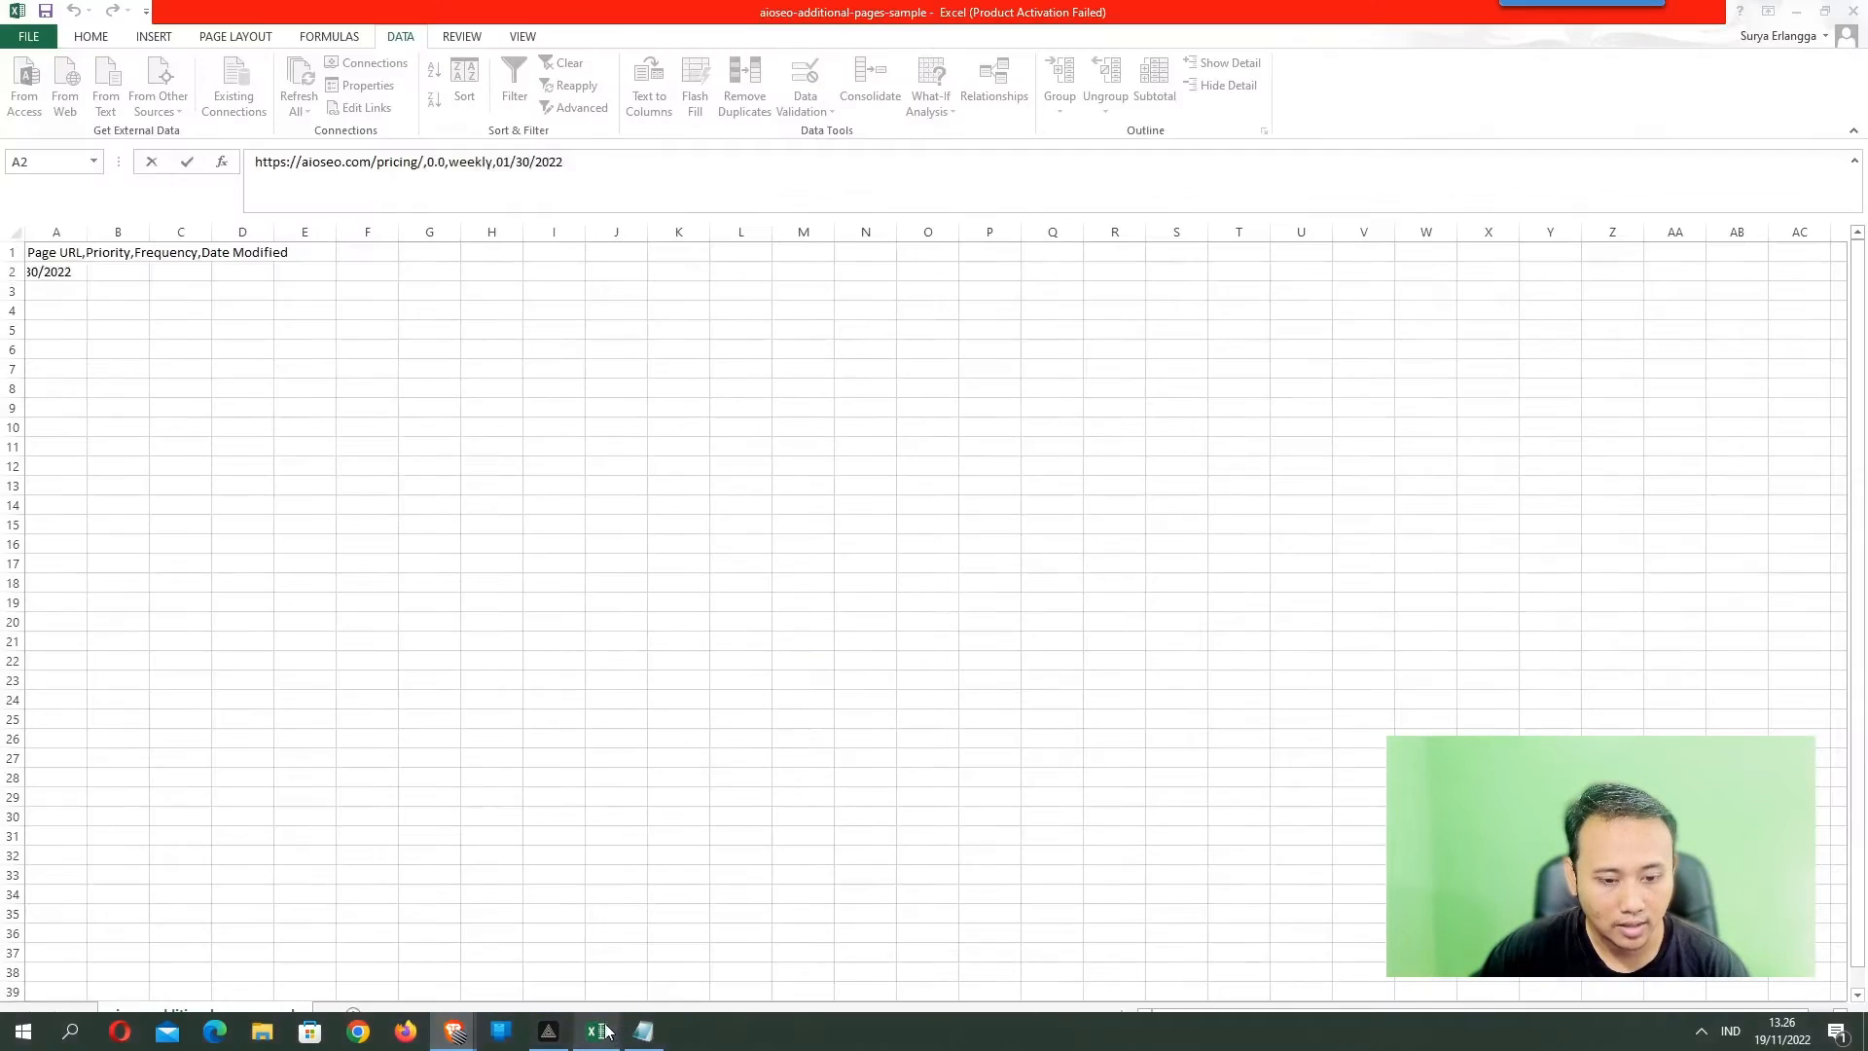
{"action": "left_click", "coordinate": [67, 323]}
{"action": "key", "text": "Up"}
{"action": "key", "text": "Up"}
{"action": "key", "text": "Up"}
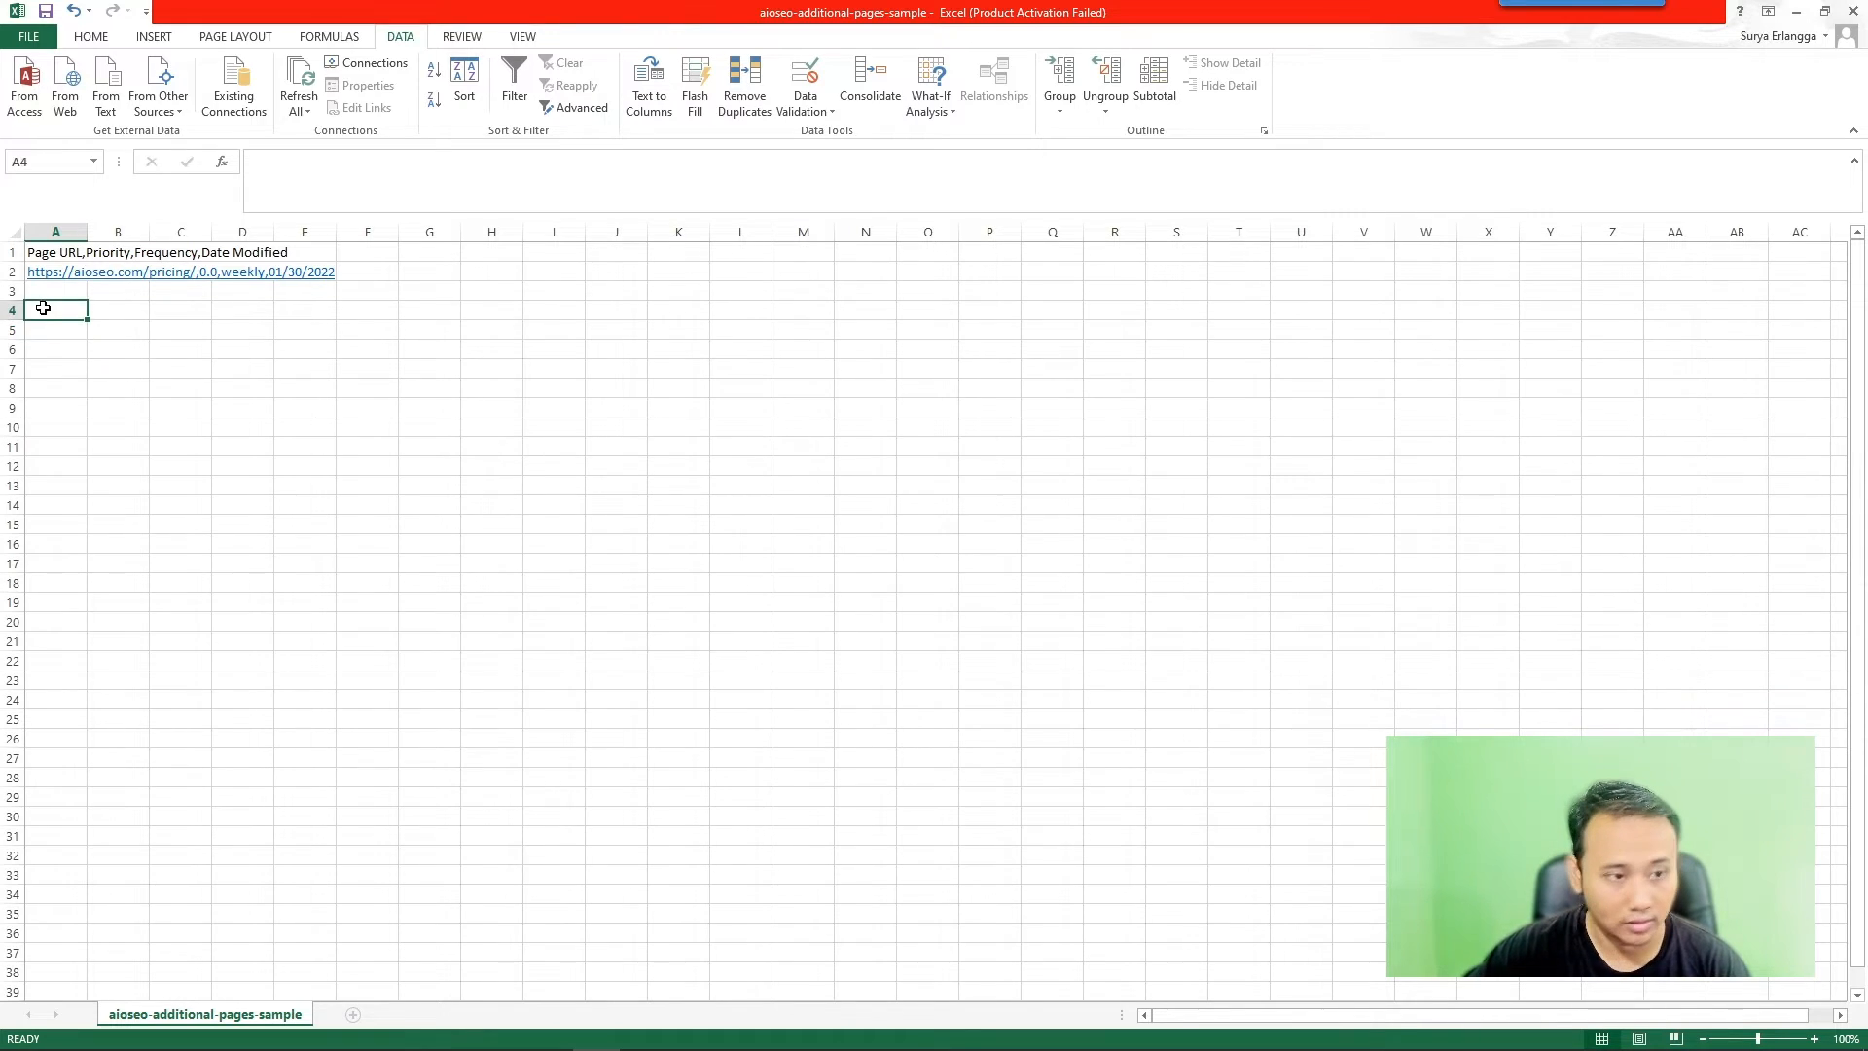
{"action": "key", "text": "ctrl+v"}
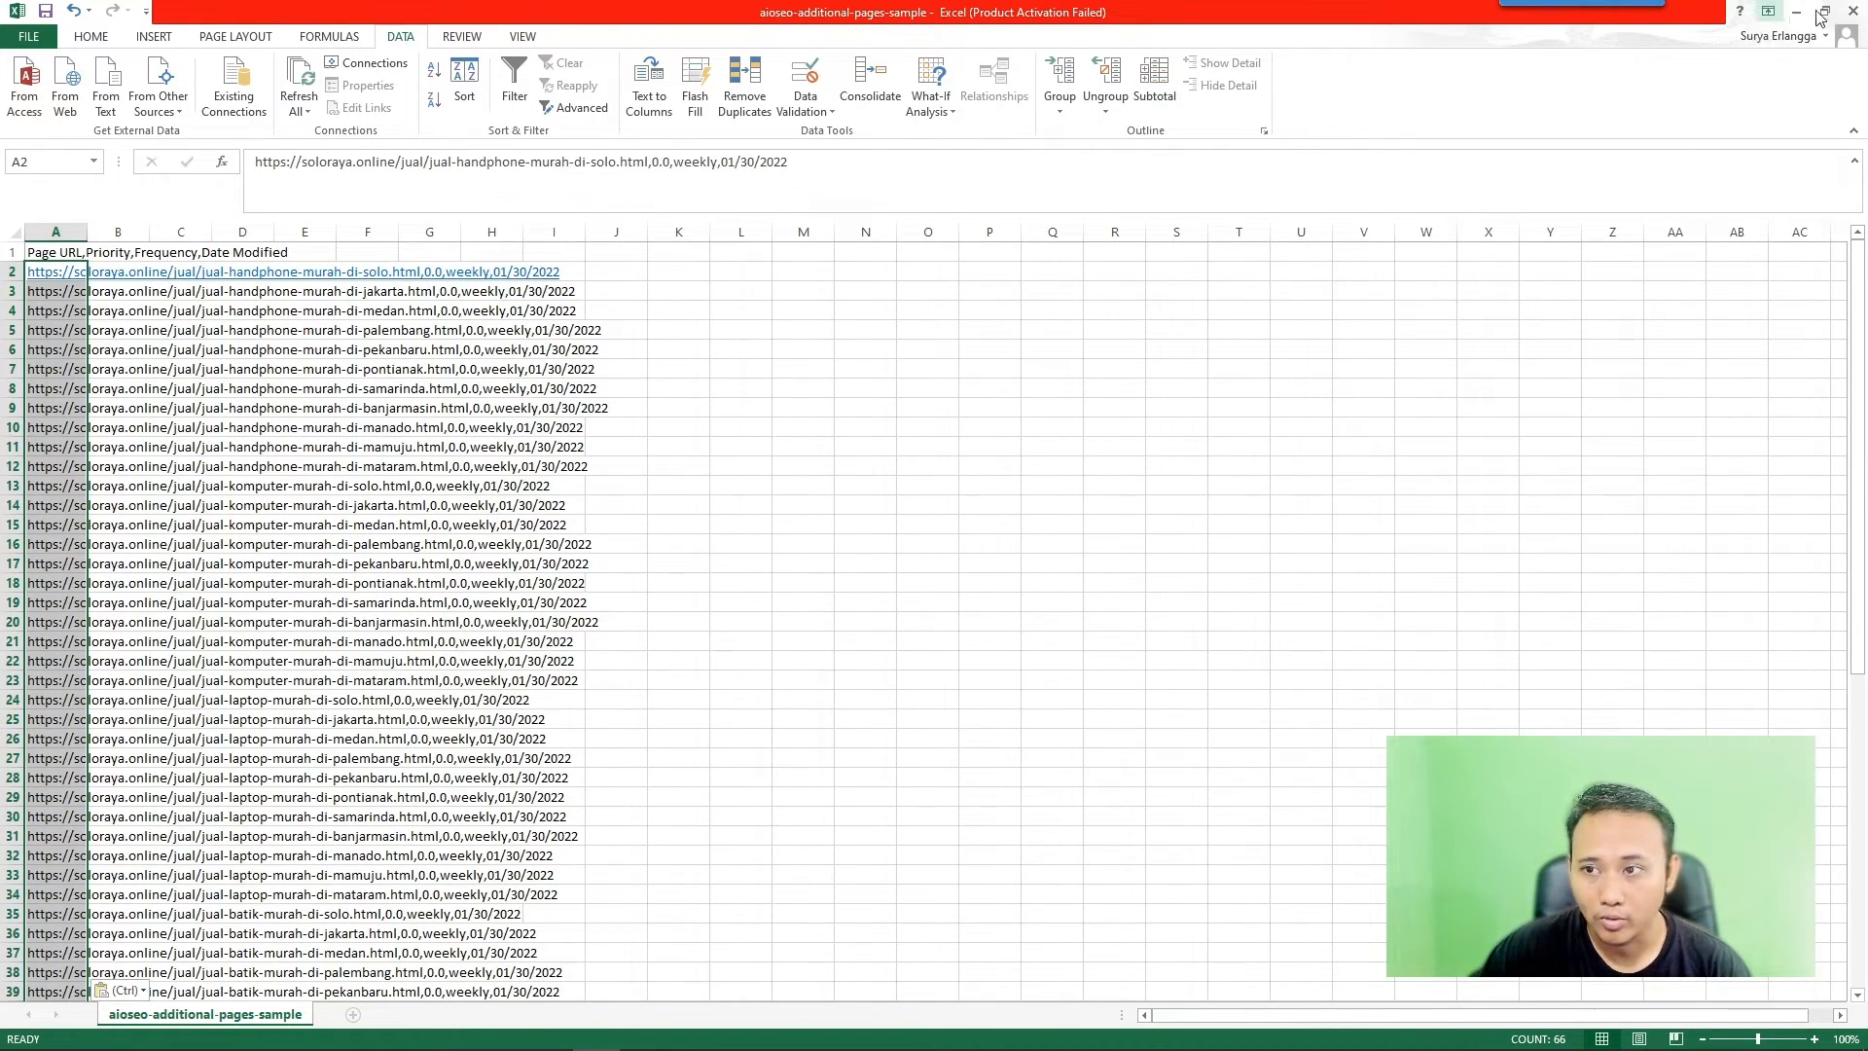
- Close the workbook, saving it in Downloads as the comma-delimited CSV aioseo-additional-pages-sample over the existing file
{"action": "left_click", "coordinate": [1853, 11]}
{"action": "left_click", "coordinate": [852, 561]}
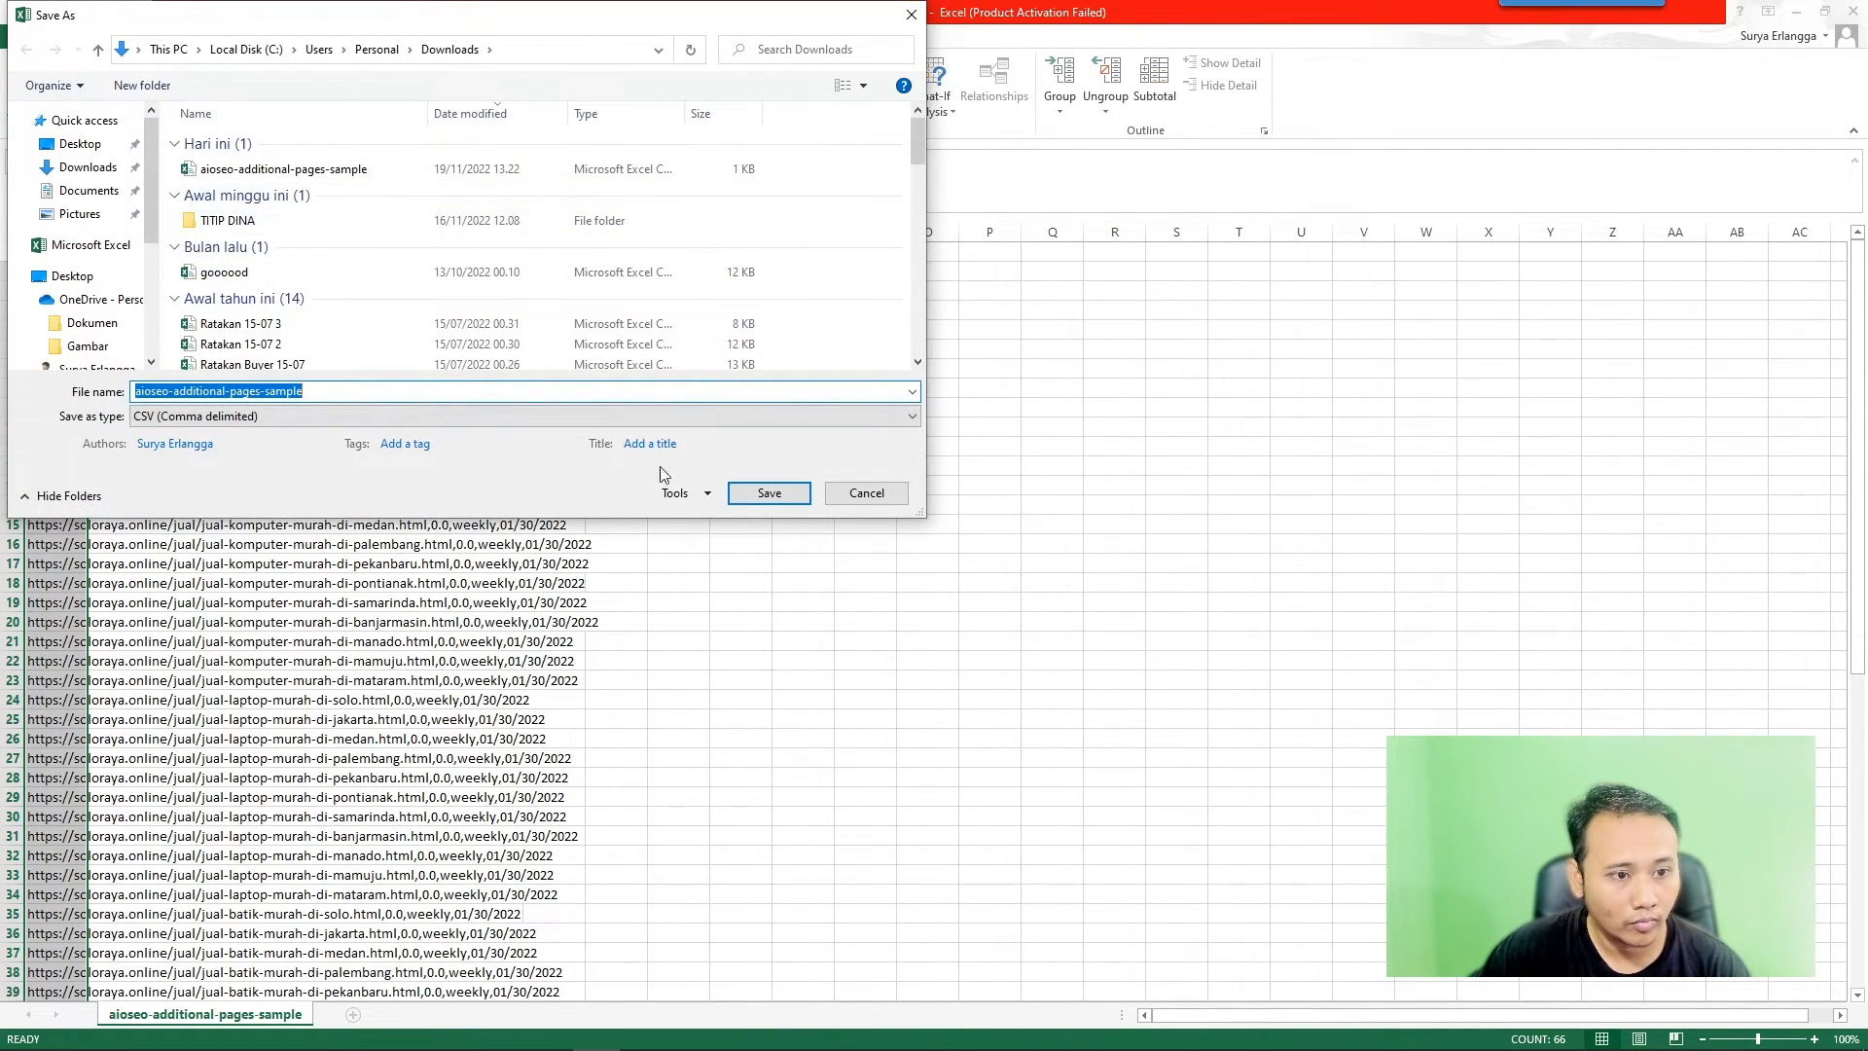
{"action": "left_click", "coordinate": [774, 496]}
{"action": "left_click", "coordinate": [965, 541]}
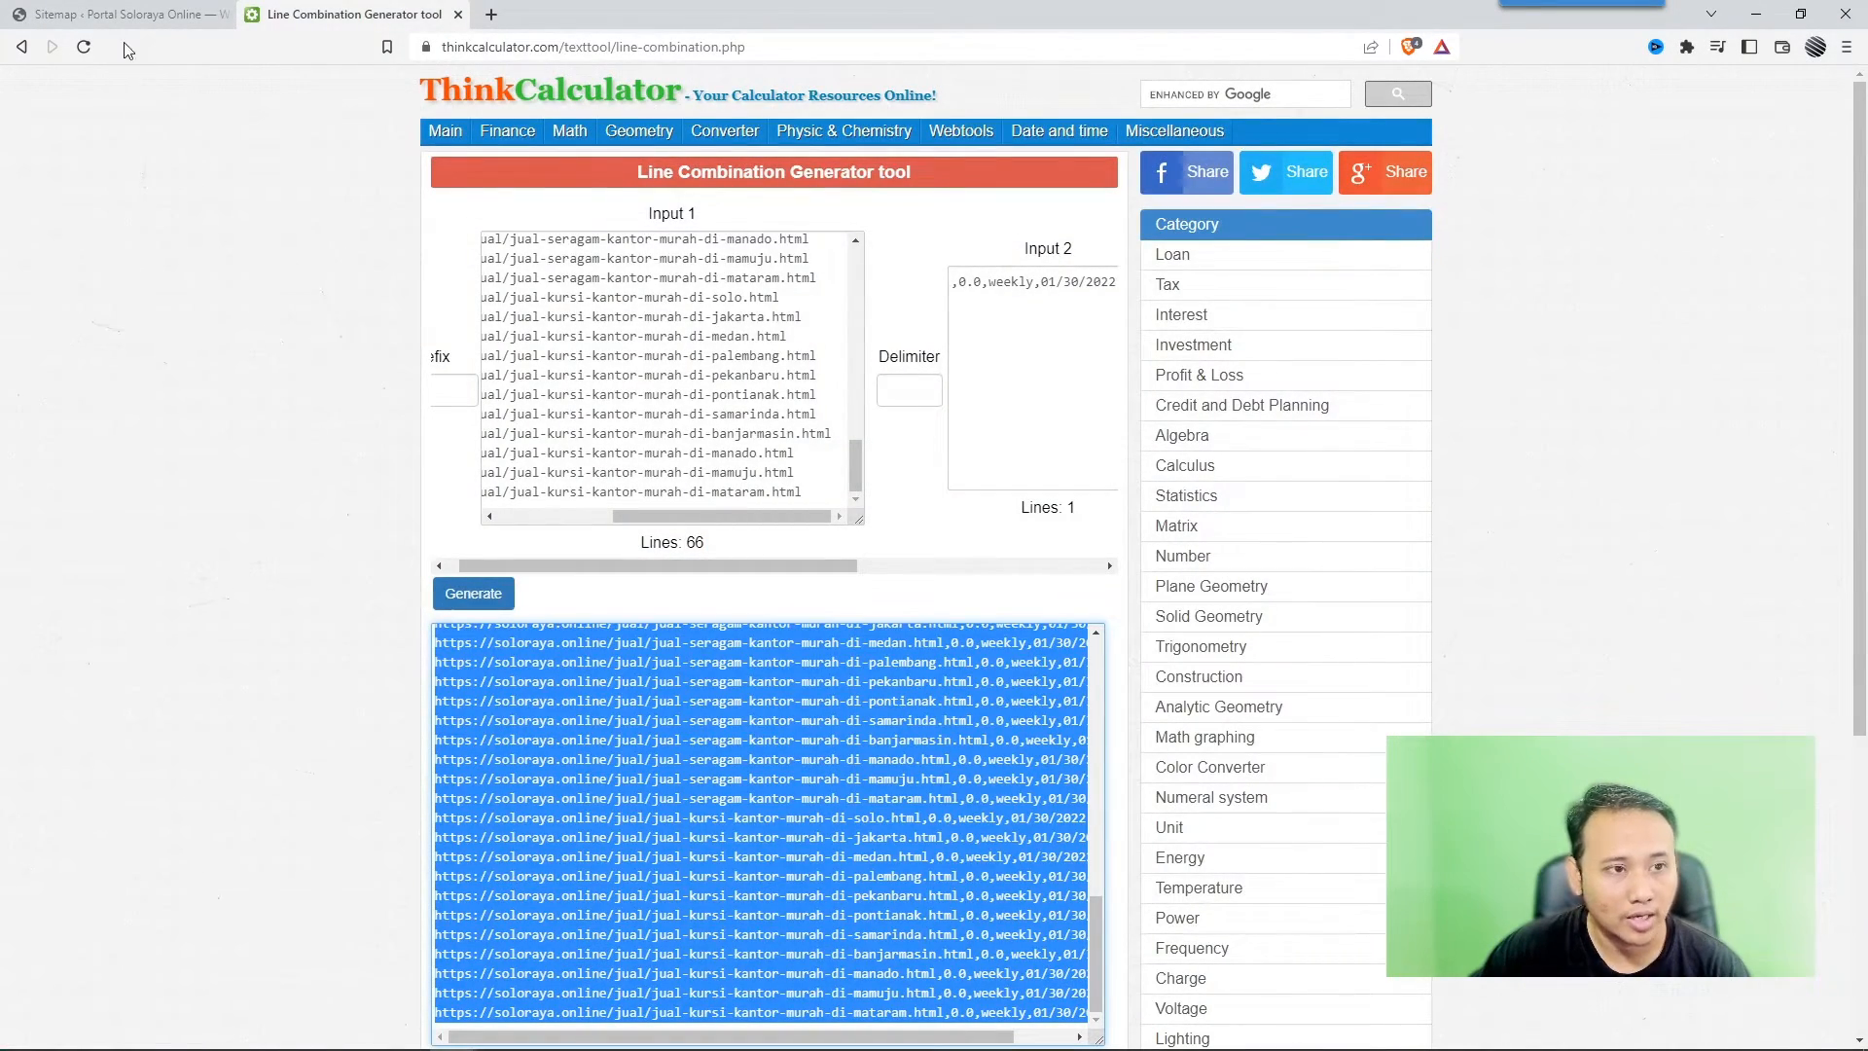
- Return to the AIOSEO sitemap page and choose aioseo-additional-pages-sample.csv from the downloads folder as the import file
{"action": "left_click", "coordinate": [121, 13]}
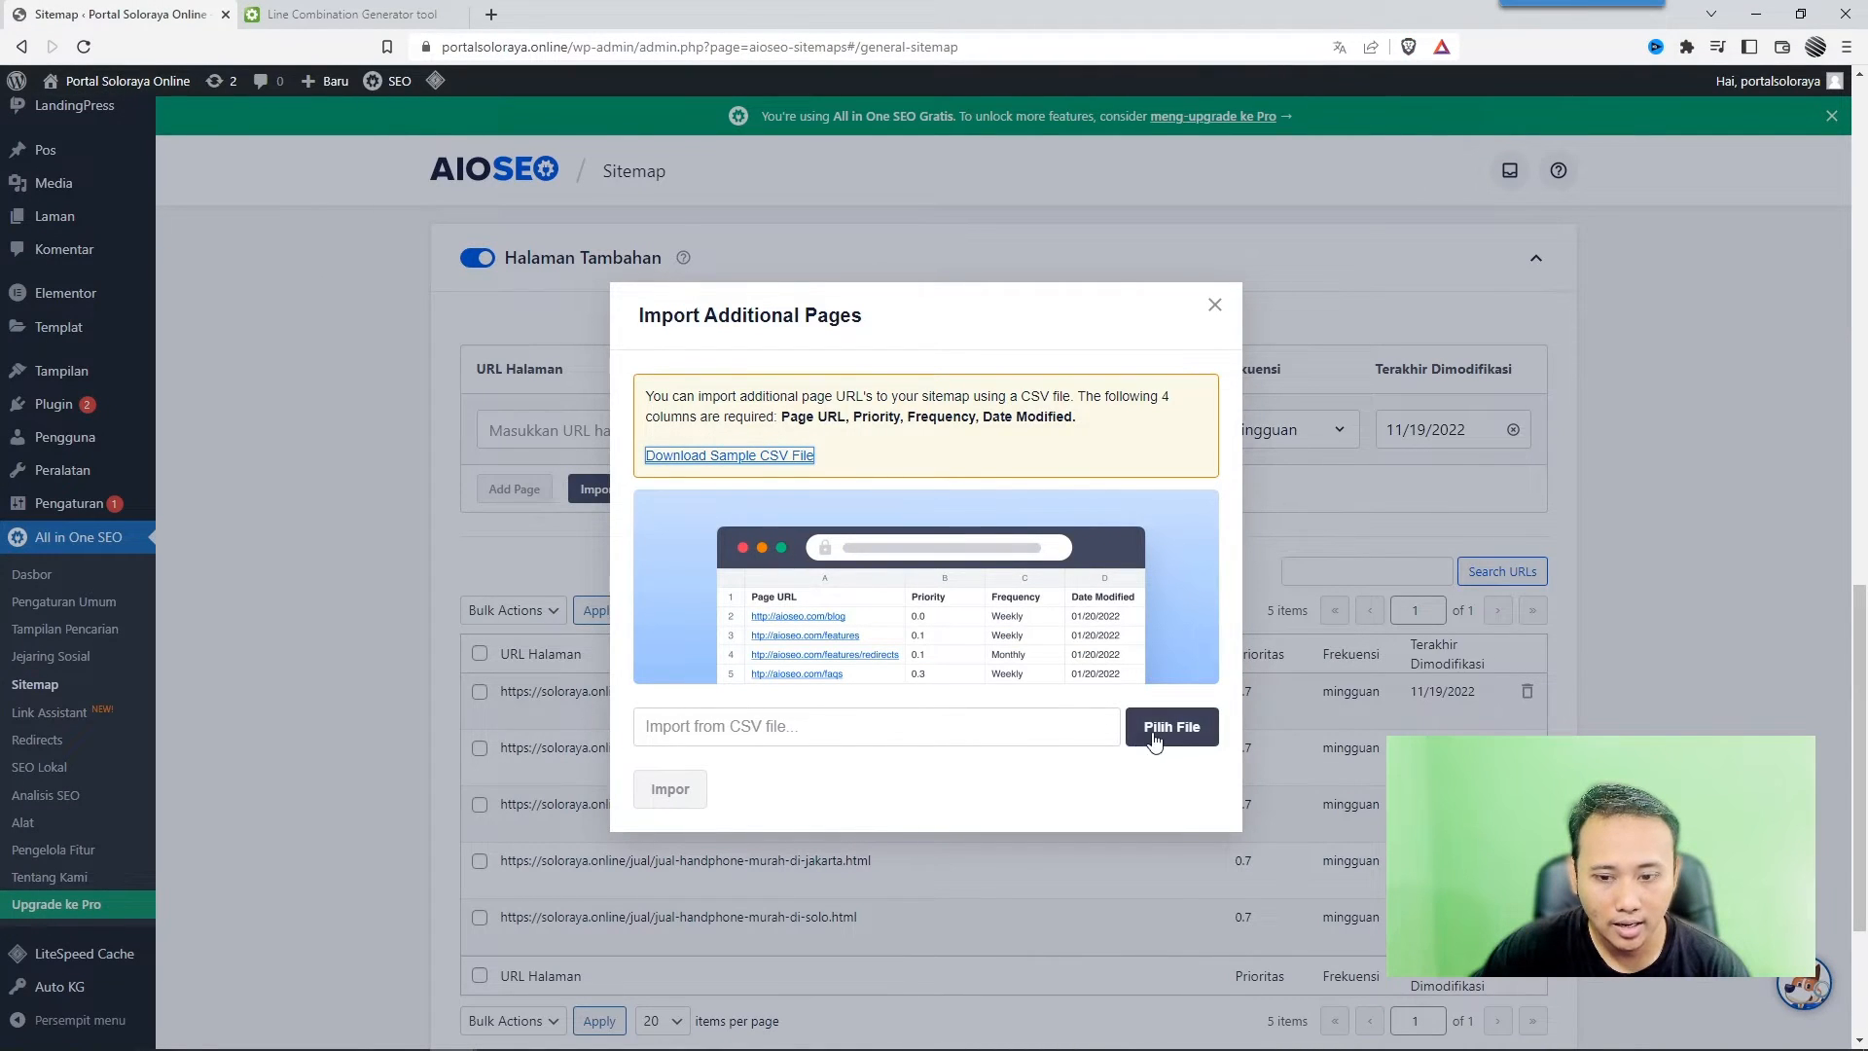
{"action": "left_click", "coordinate": [758, 724]}
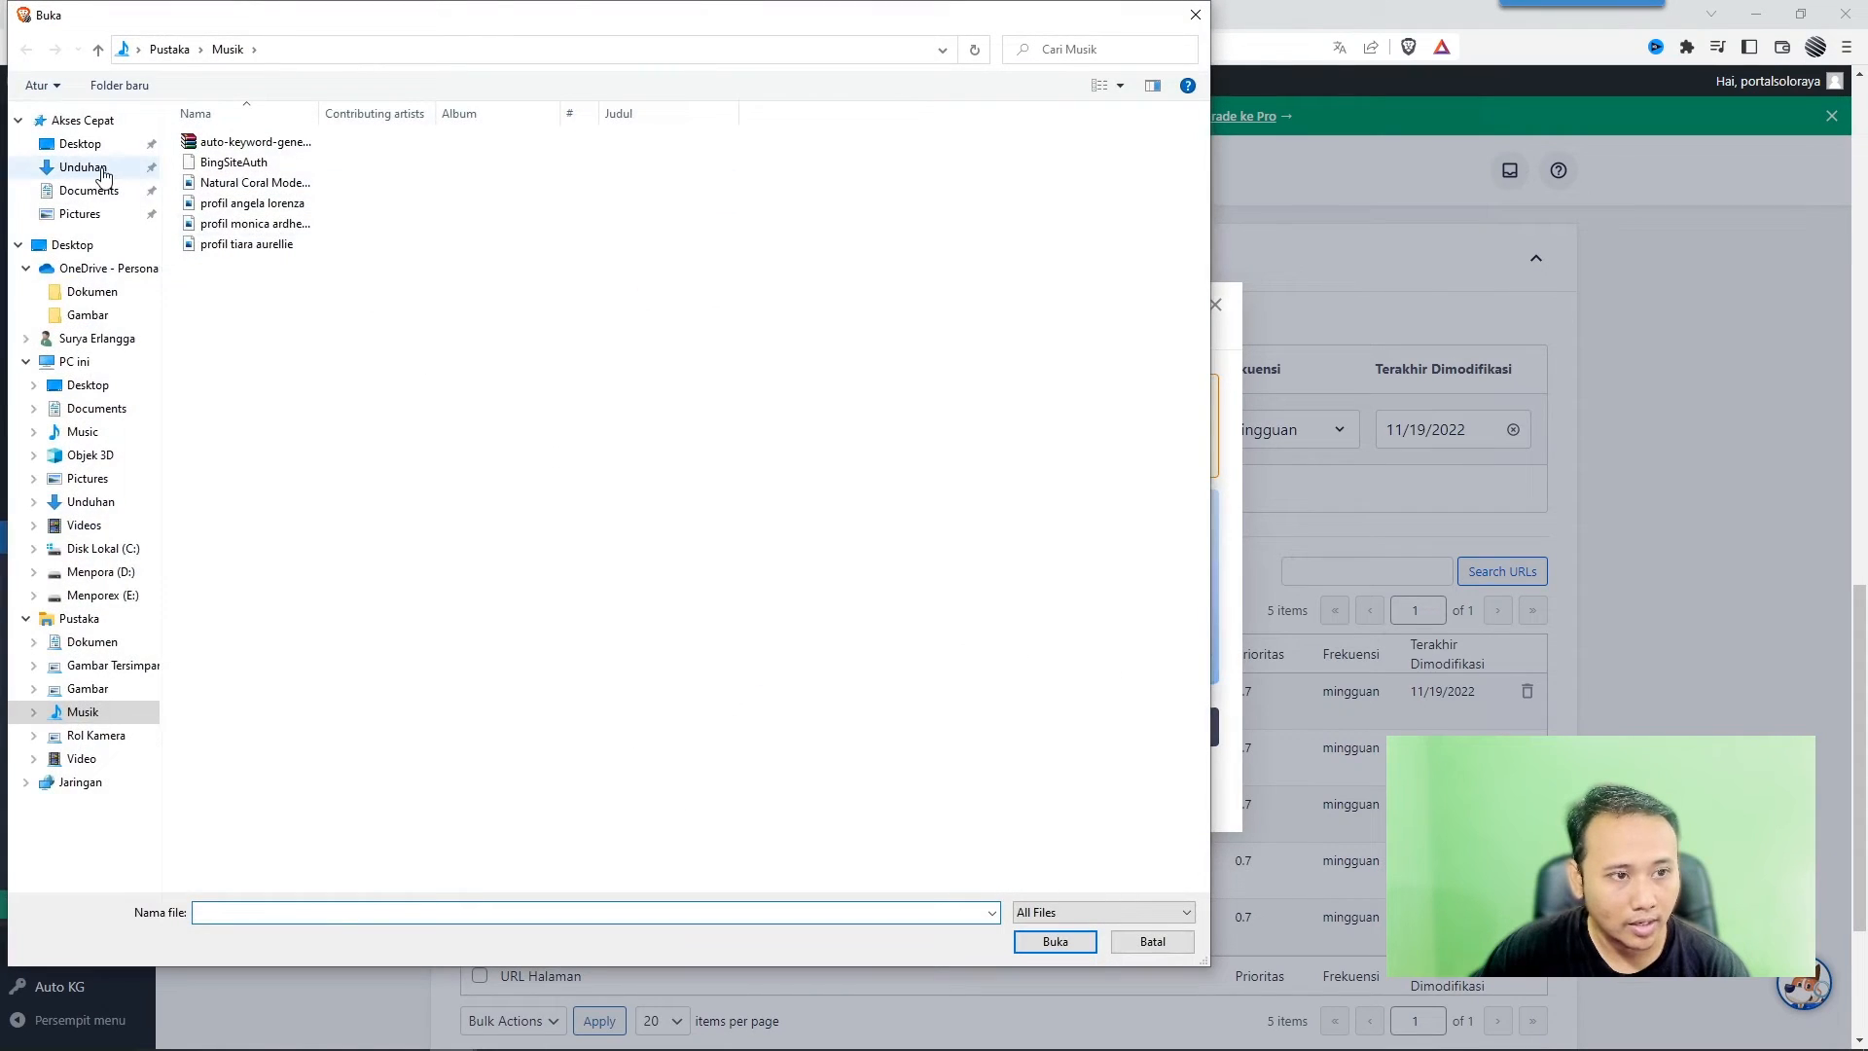
{"action": "left_click", "coordinate": [151, 171]}
{"action": "left_click", "coordinate": [228, 161]}
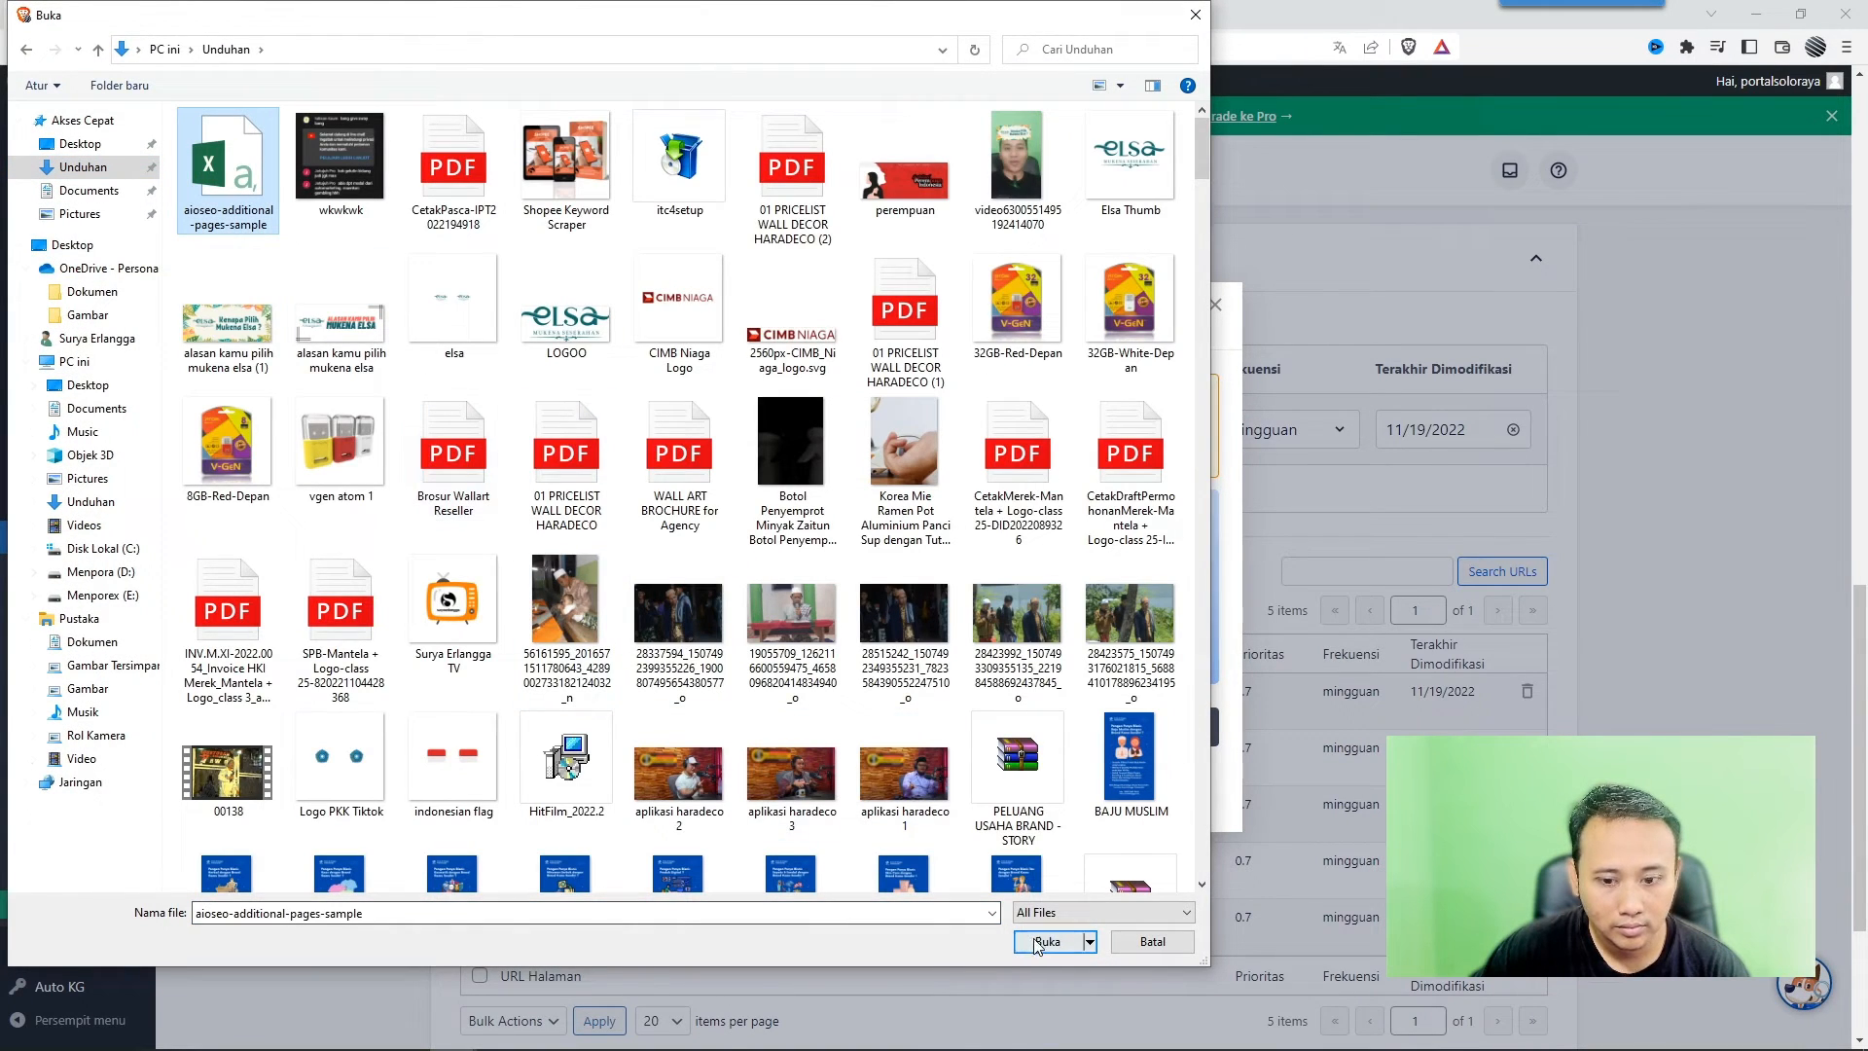
{"action": "left_click", "coordinate": [1036, 941]}
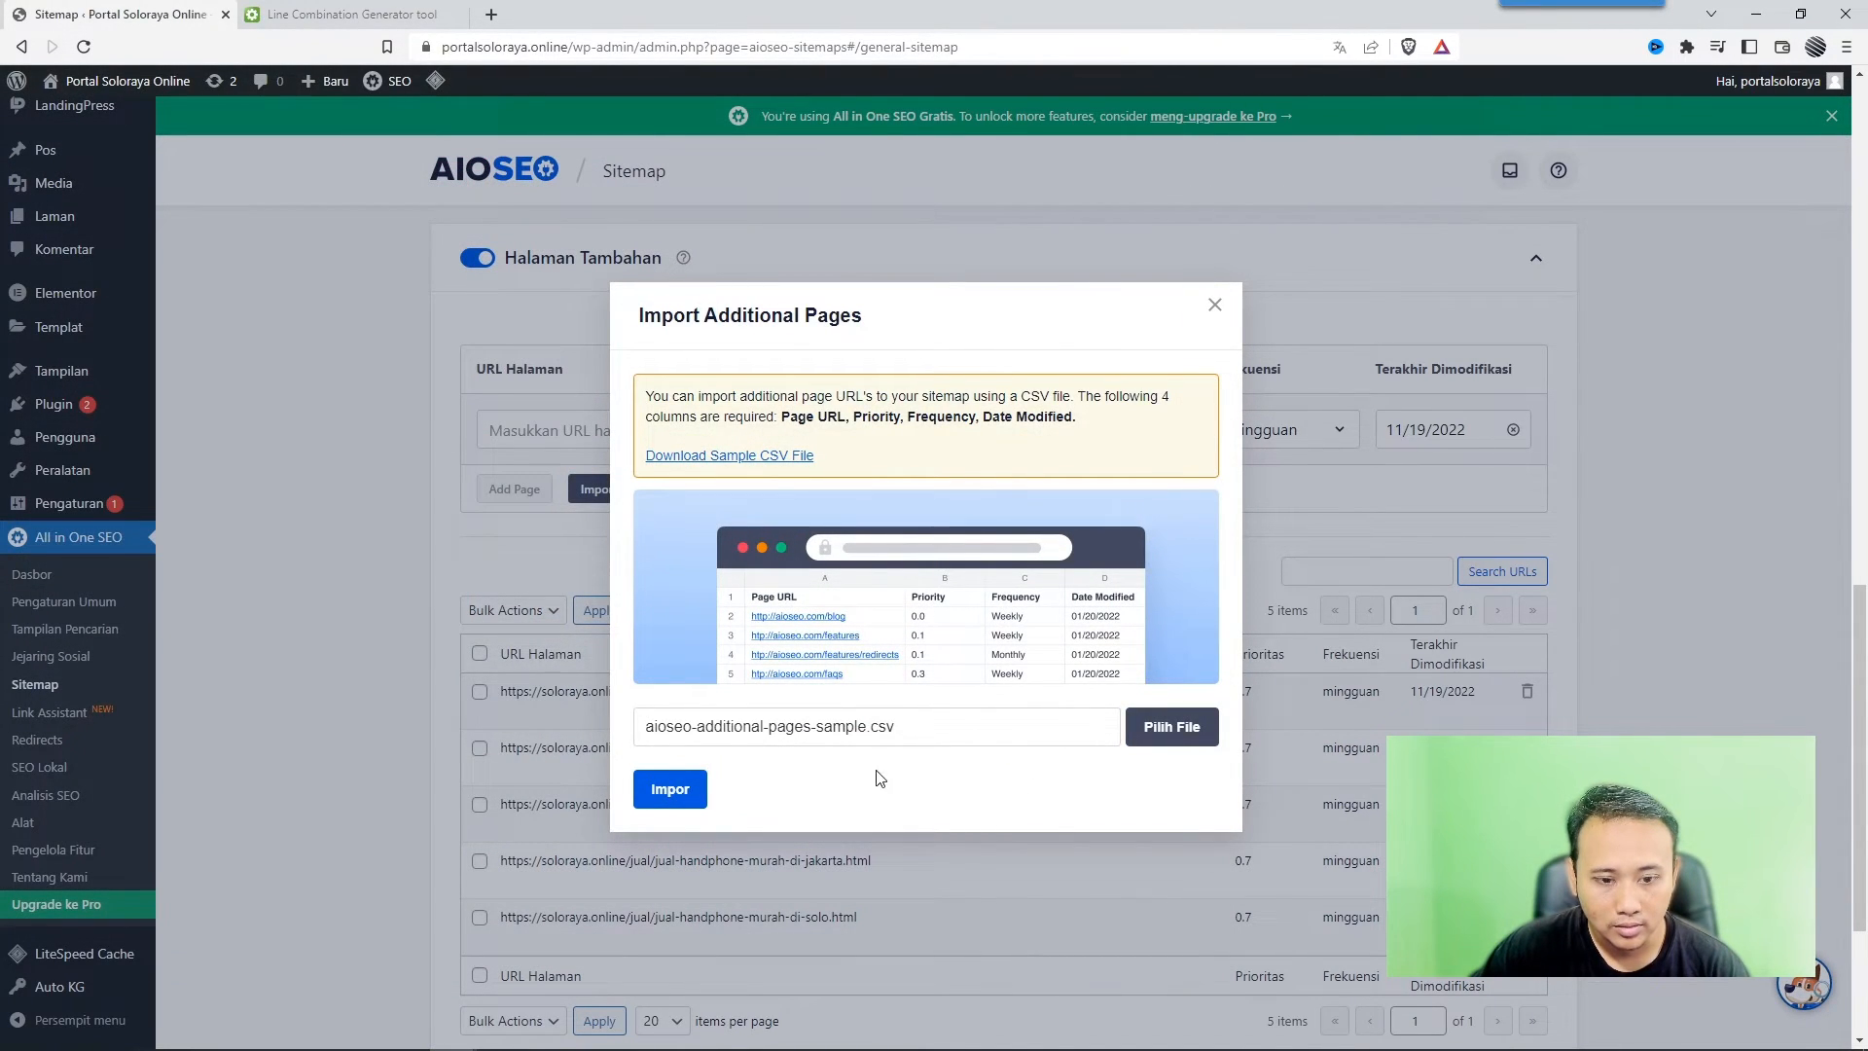
- Import the chosen CSV into the sitemap's additional pages and check the item count of the URL list
{"action": "left_click", "coordinate": [686, 788]}
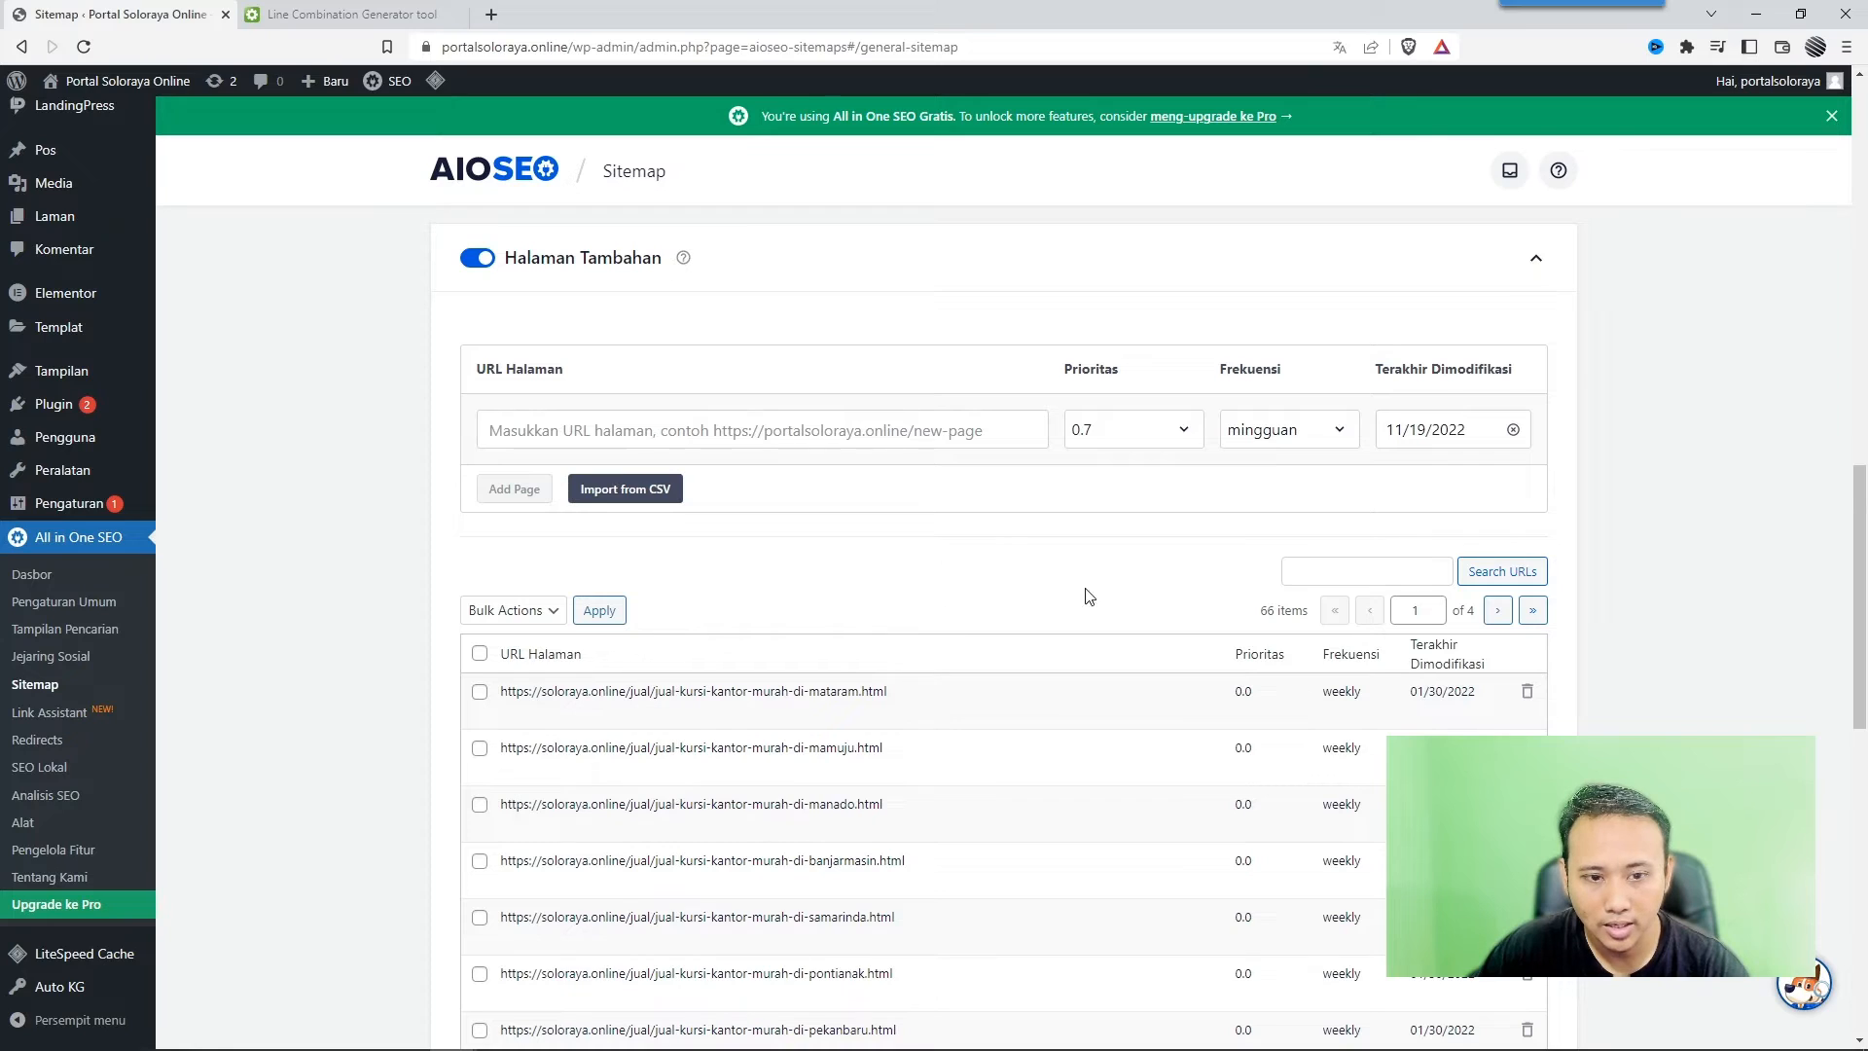
{"action": "left_click_drag", "start_coordinate": [1279, 611], "coordinate": [1264, 611]}
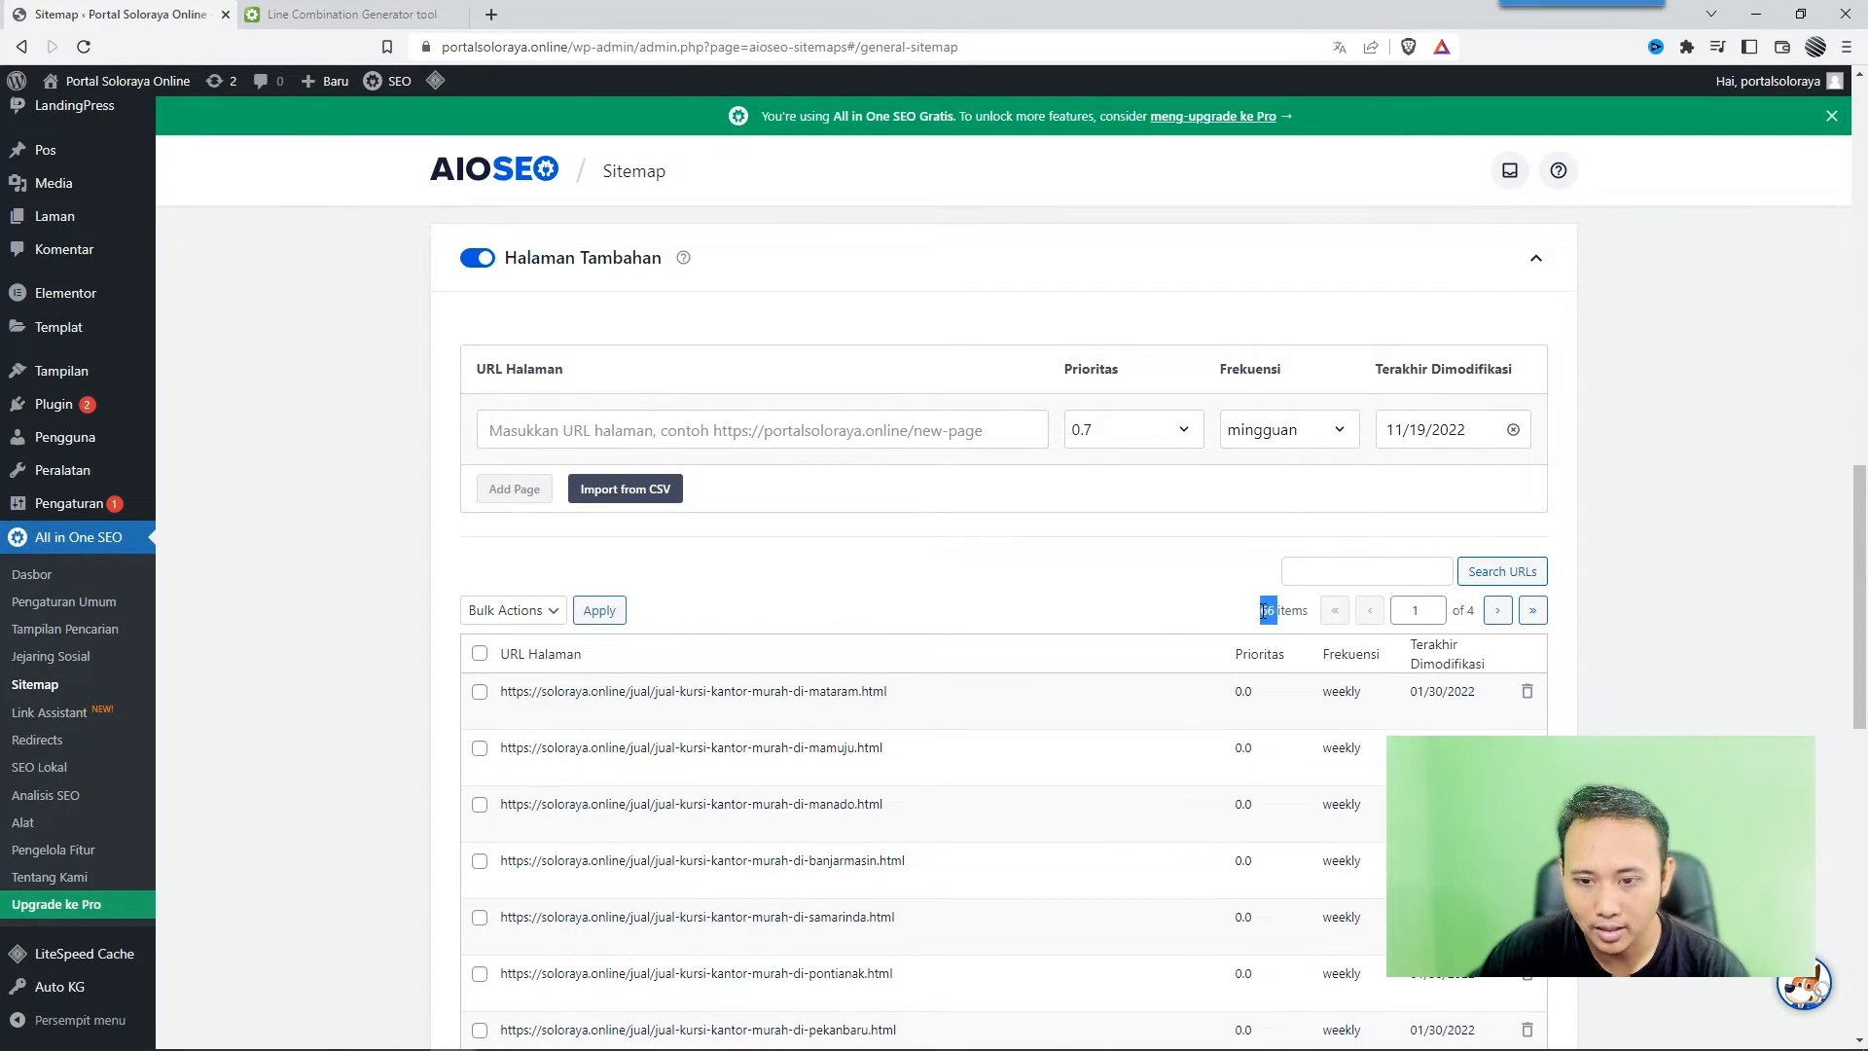
{"action": "left_click", "coordinate": [1273, 609]}
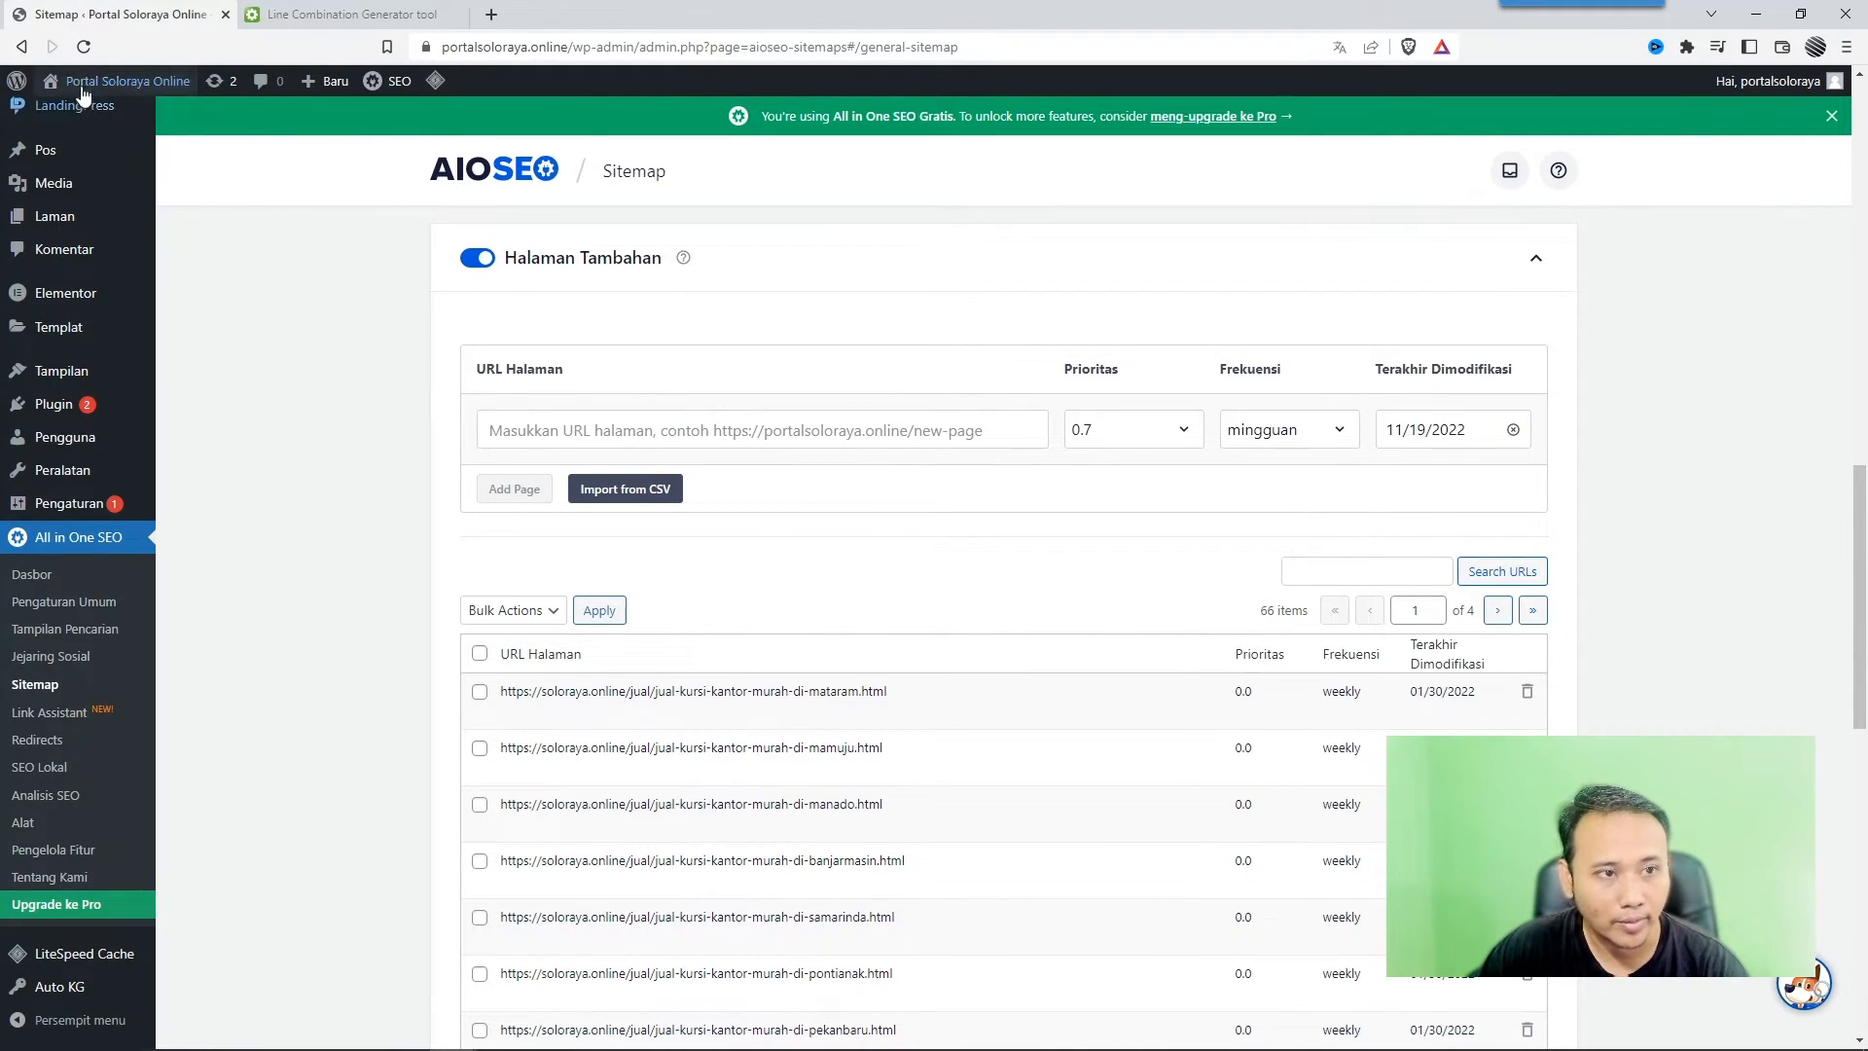
- Reload the AIOSEO Sitemap settings page and go to the Halaman Tambahan section
{"action": "left_click", "coordinate": [84, 46]}
{"action": "left_click", "coordinate": [1016, 157]}
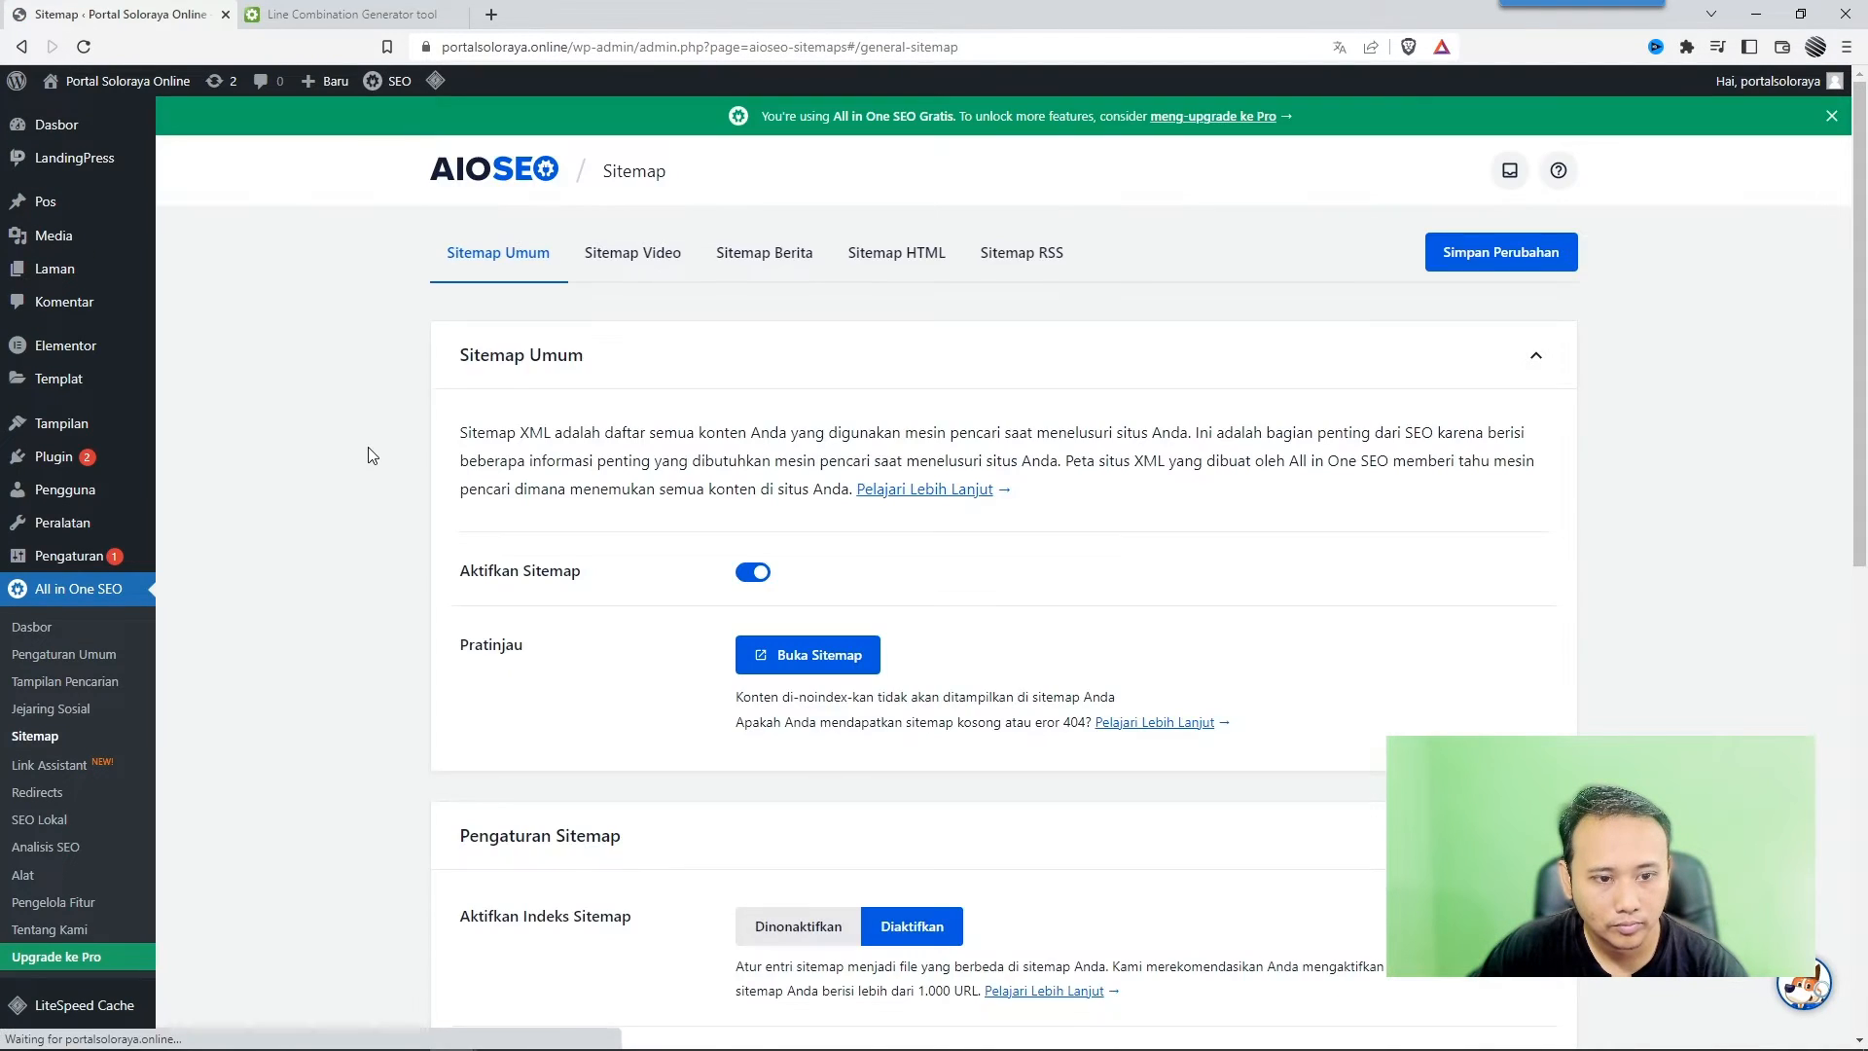
{"action": "scroll", "coordinate": [436, 631], "scroll_direction": "down", "scroll_amount": 10}
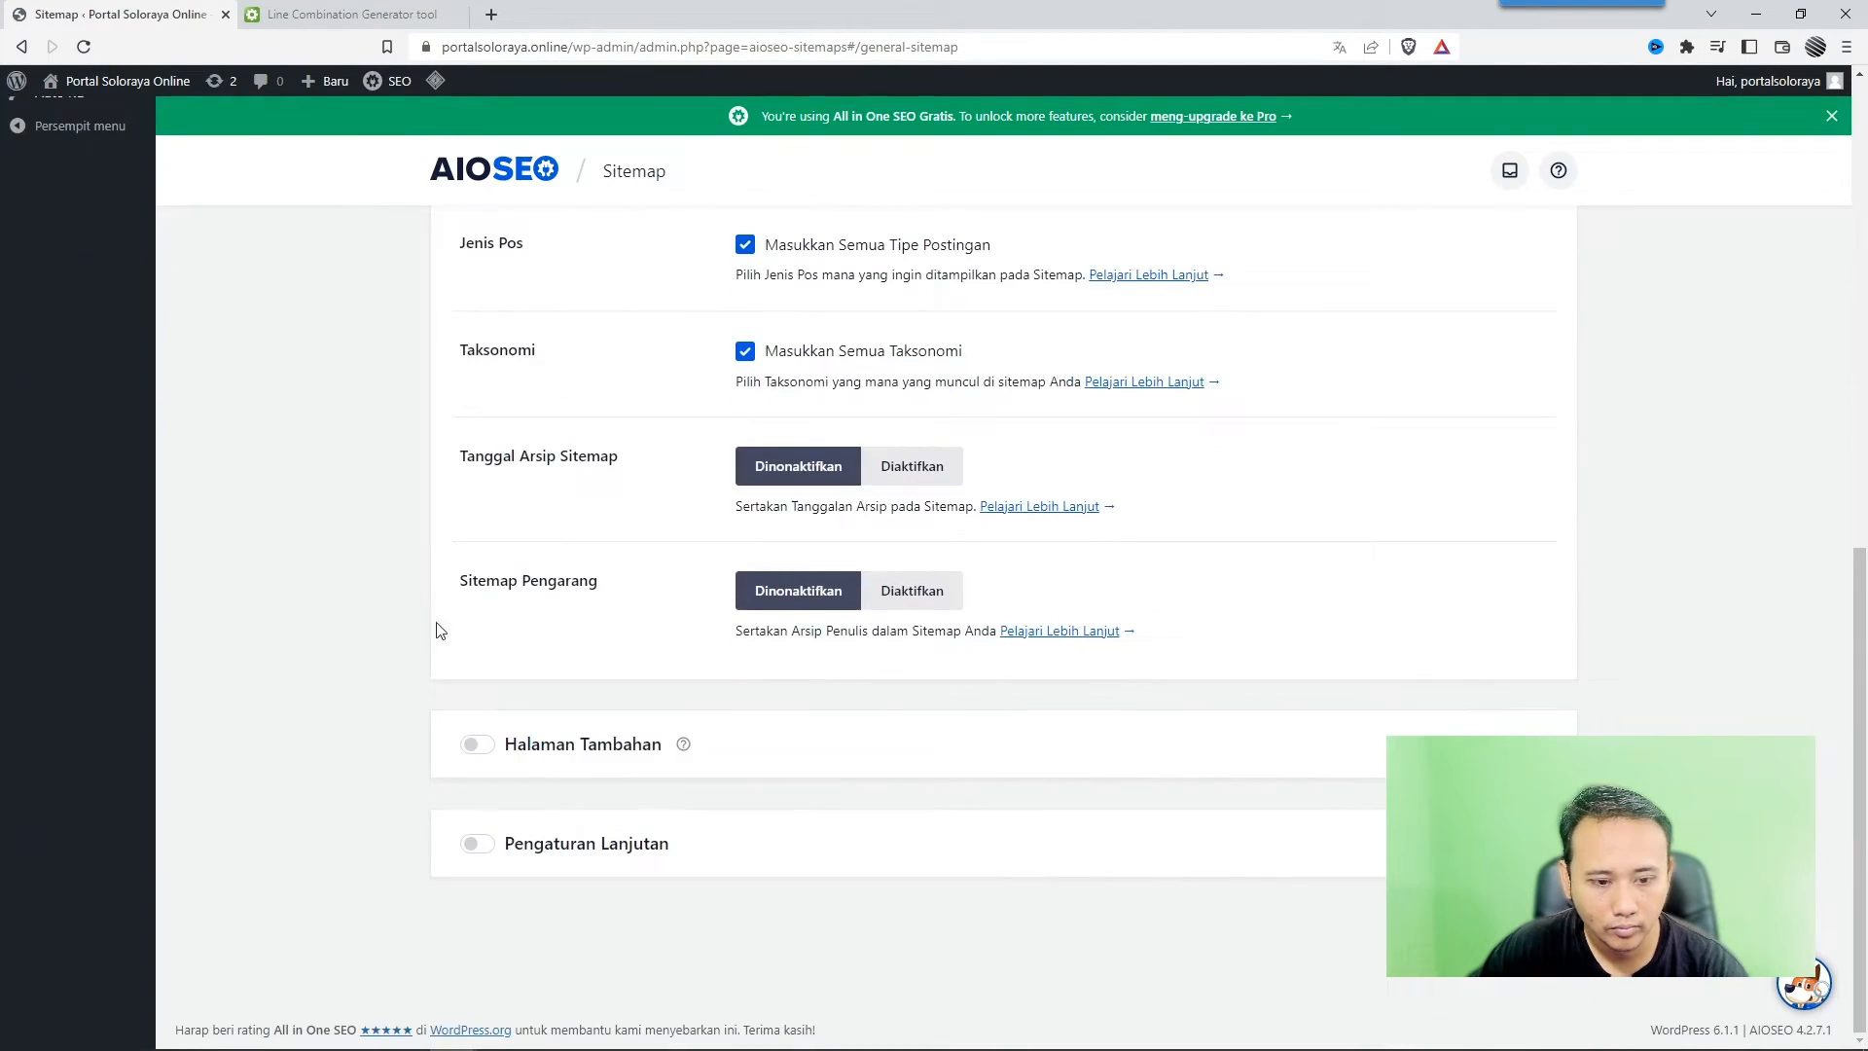
- Enable the Halaman Tambahan section and import aioseo-additional-pages-sample.csv into its additional page URLs
{"action": "left_click", "coordinate": [476, 745]}
{"action": "scroll", "coordinate": [389, 667], "scroll_direction": "down", "scroll_amount": 4}
{"action": "scroll", "coordinate": [604, 613], "scroll_direction": "down", "scroll_amount": 3}
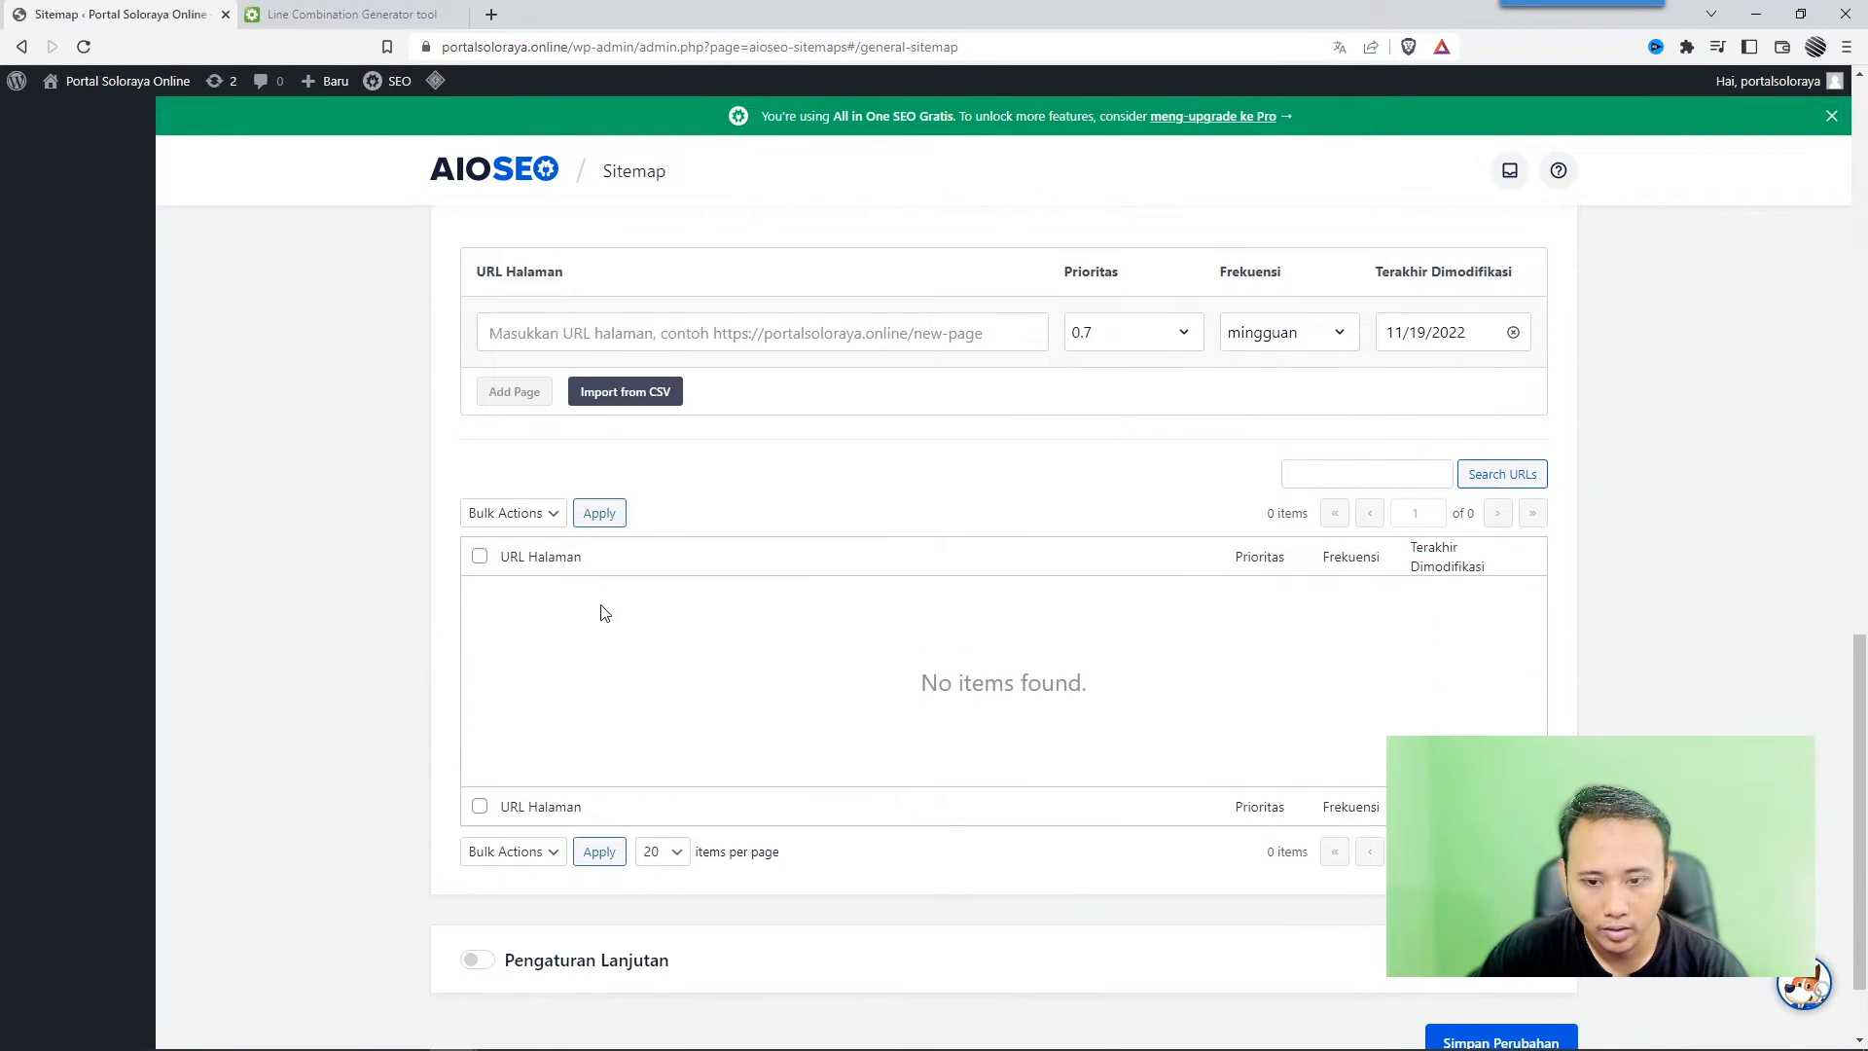
{"action": "scroll", "coordinate": [876, 501], "scroll_direction": "up", "scroll_amount": 2}
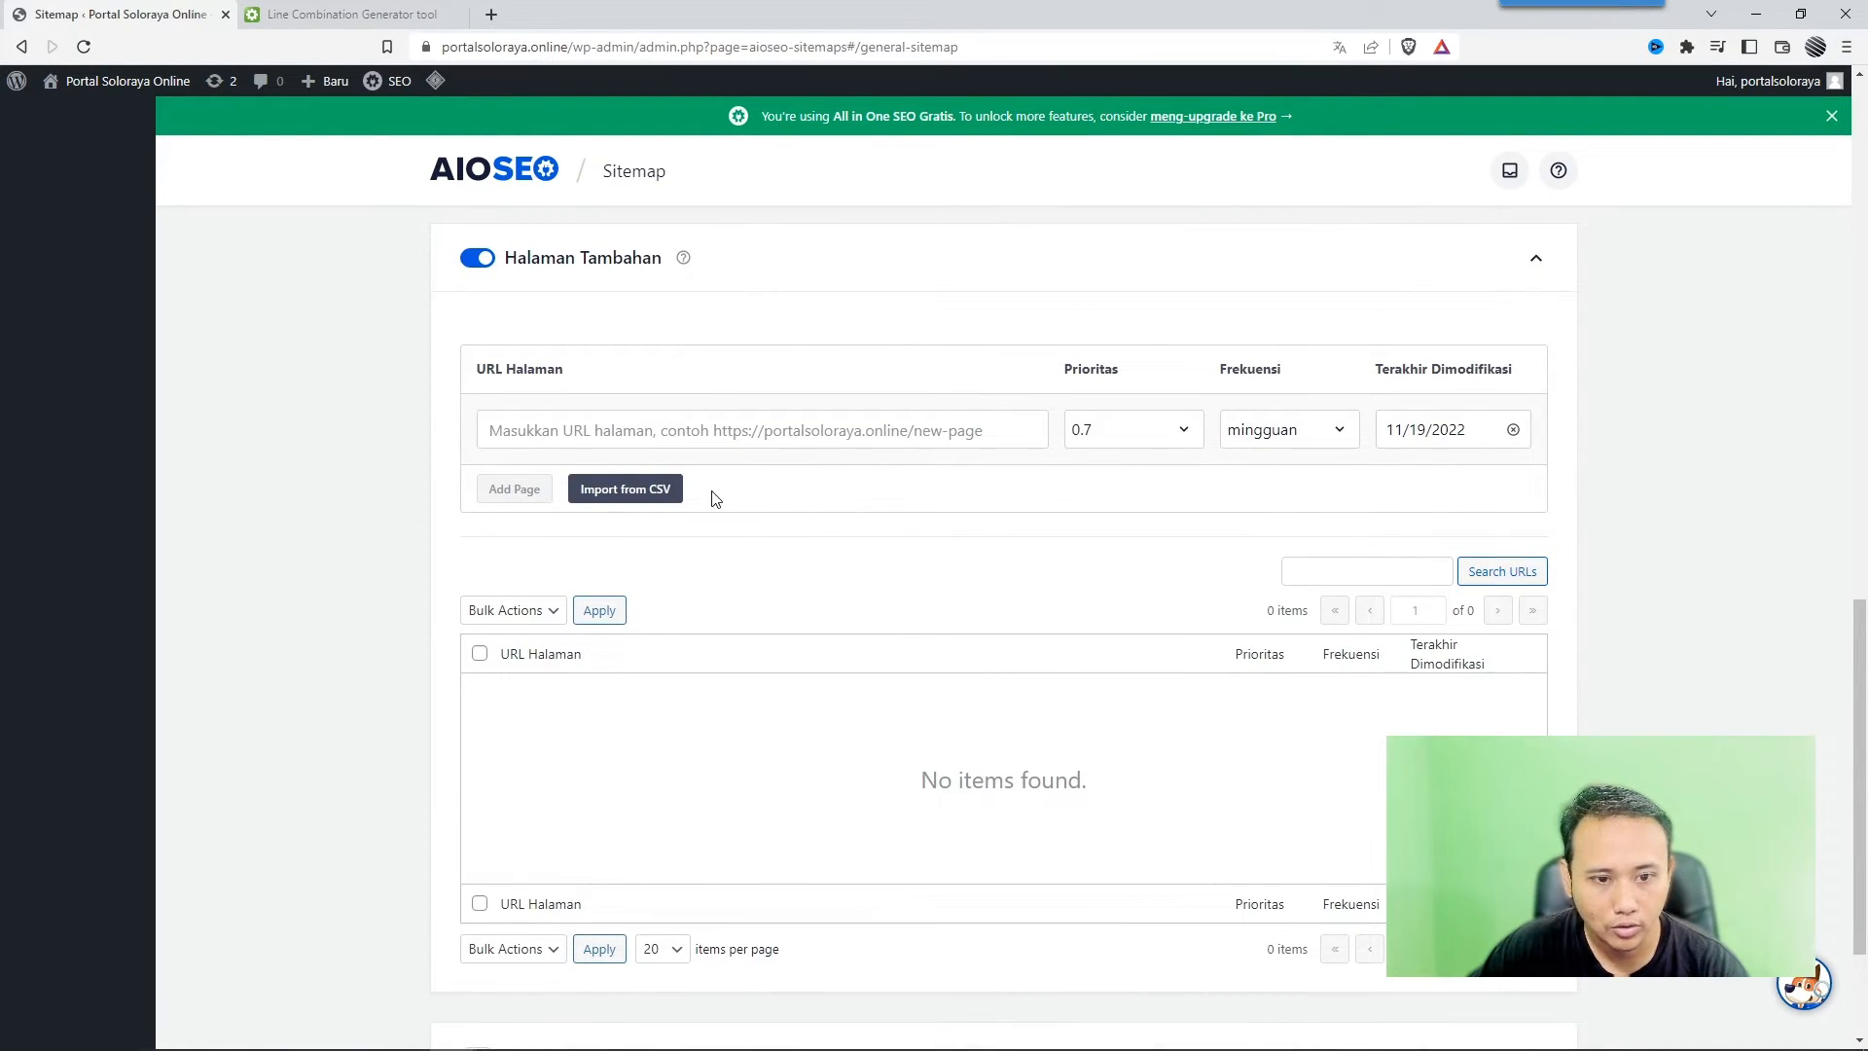
{"action": "left_click", "coordinate": [657, 493]}
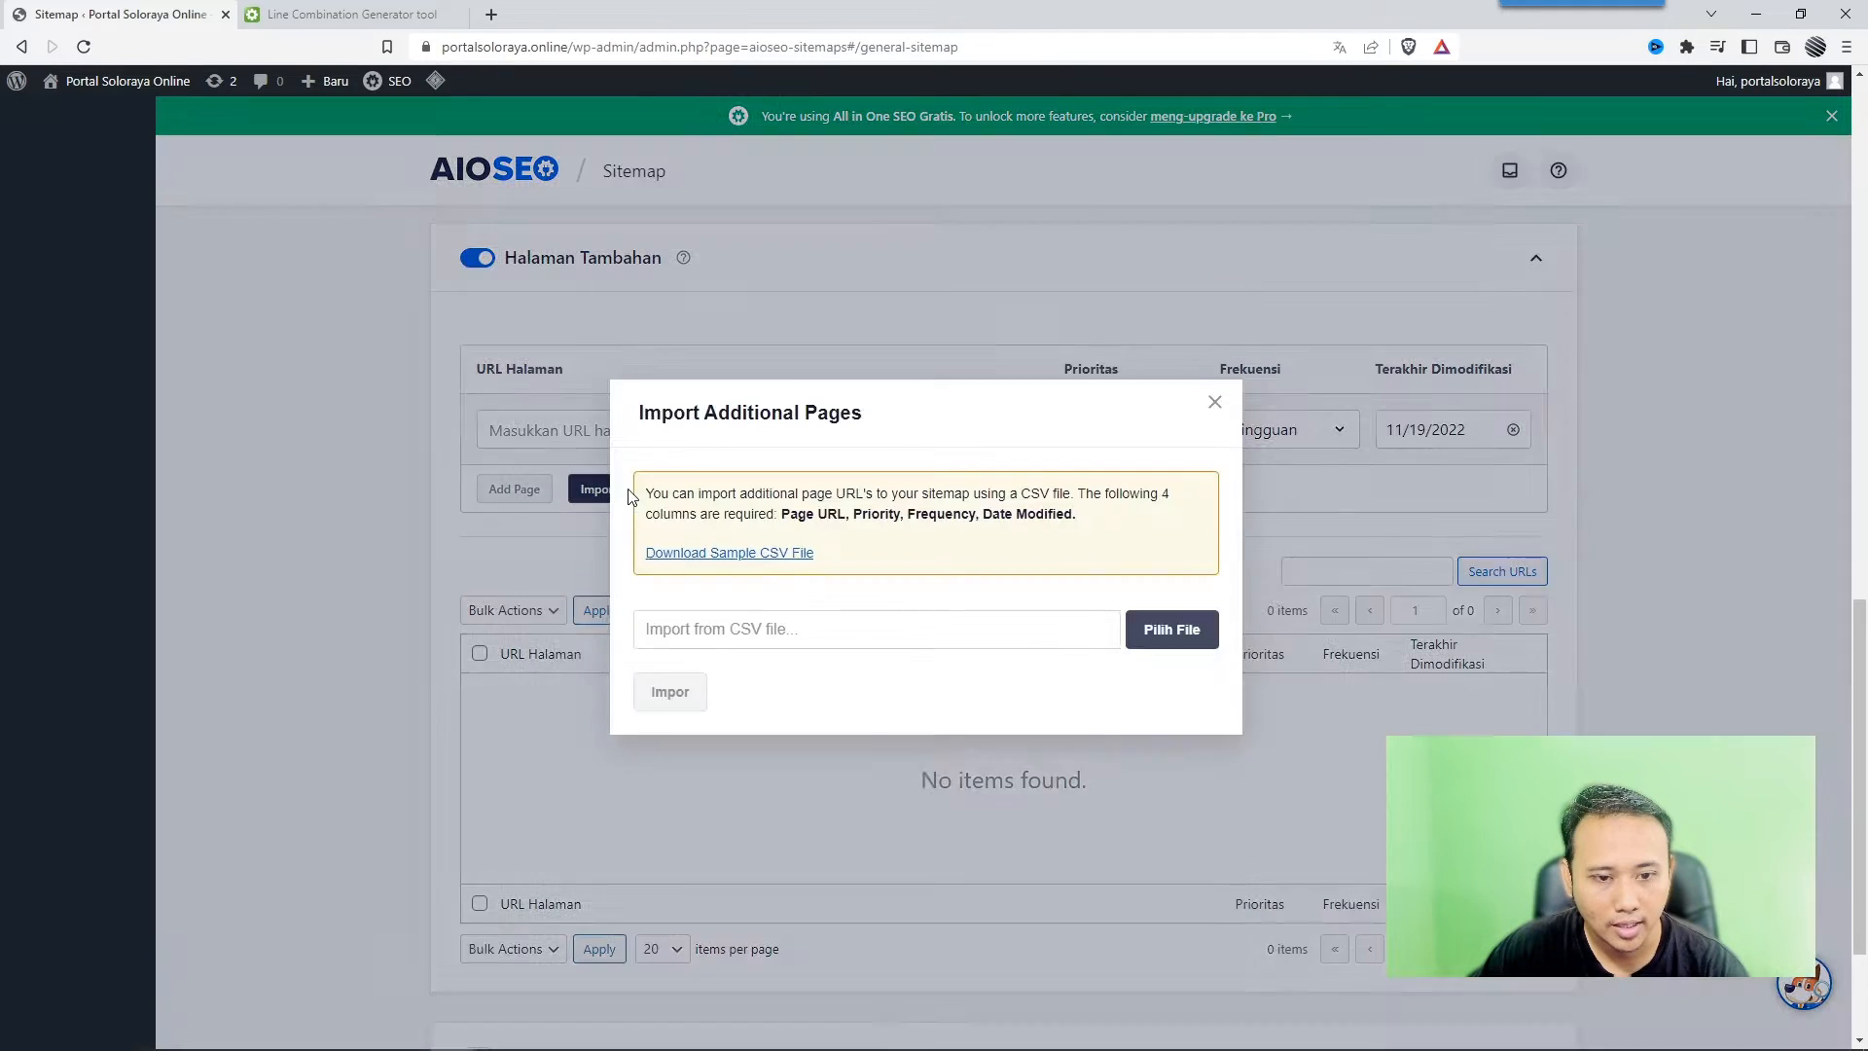
{"action": "left_click", "coordinate": [691, 728]}
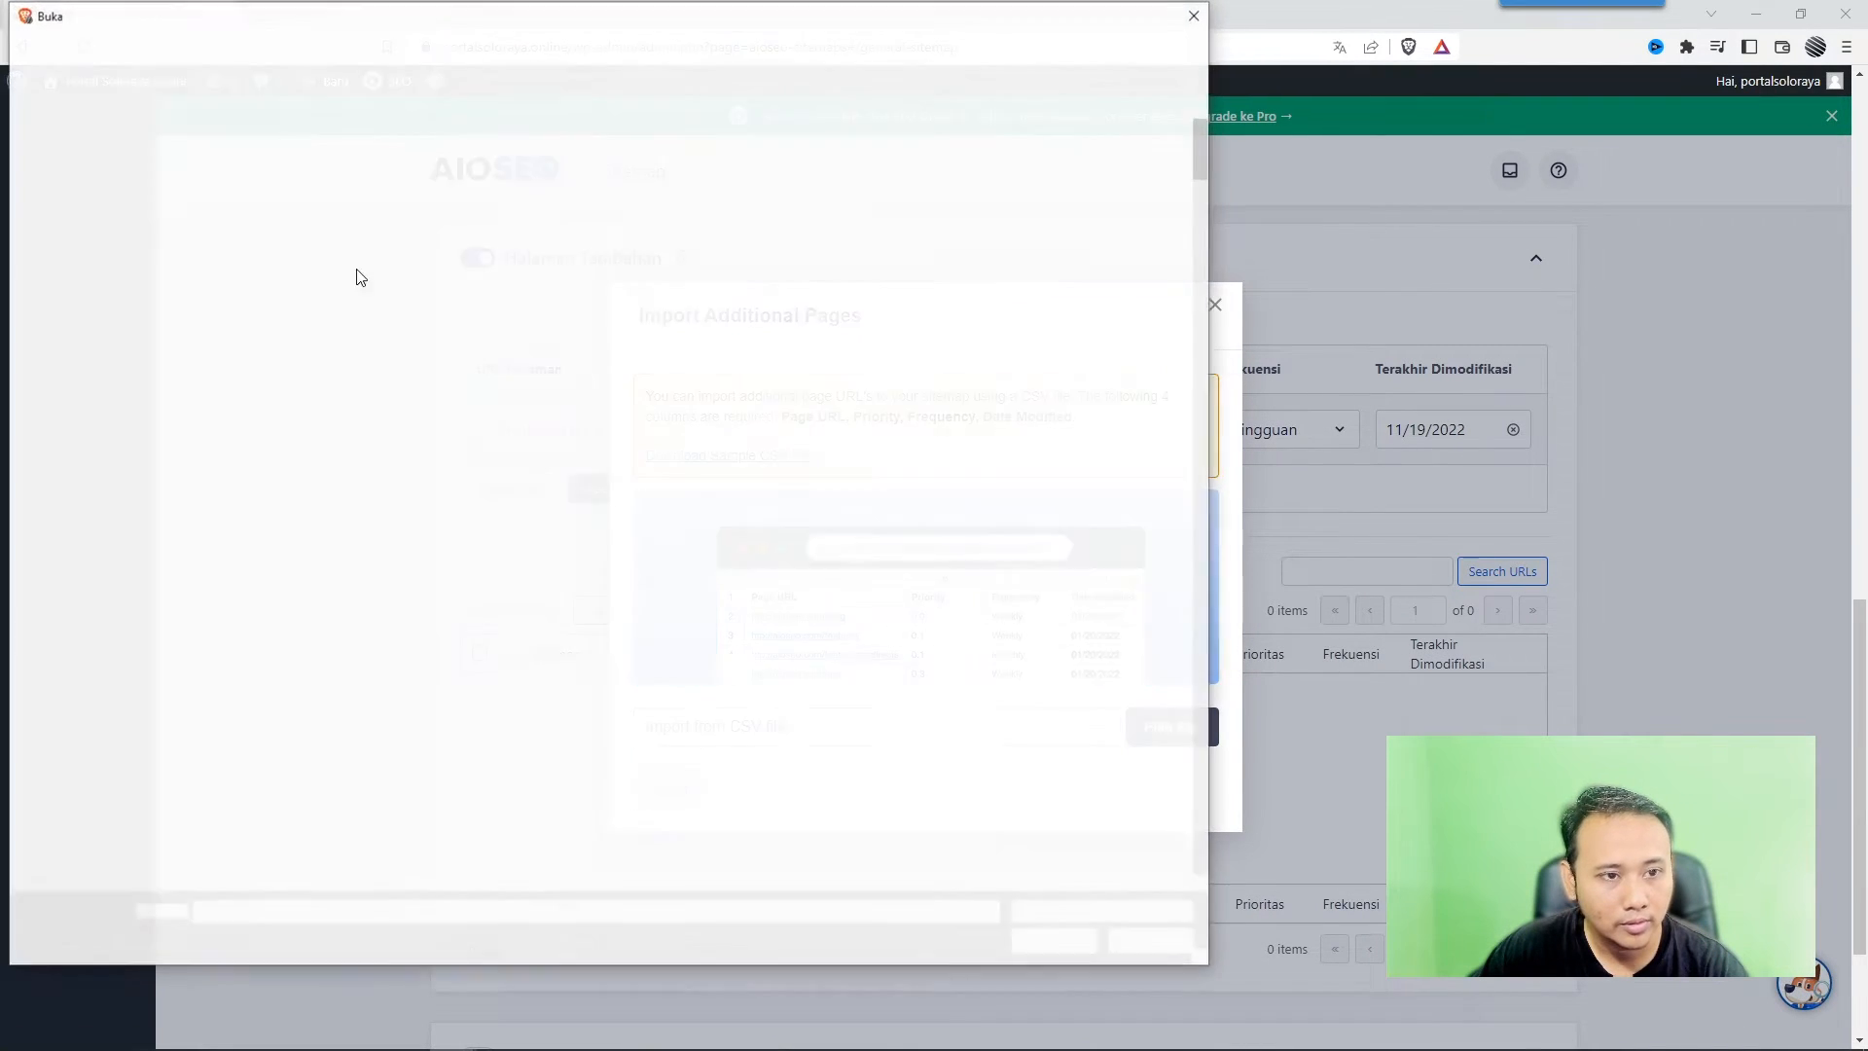
{"action": "left_click", "coordinate": [1051, 942]}
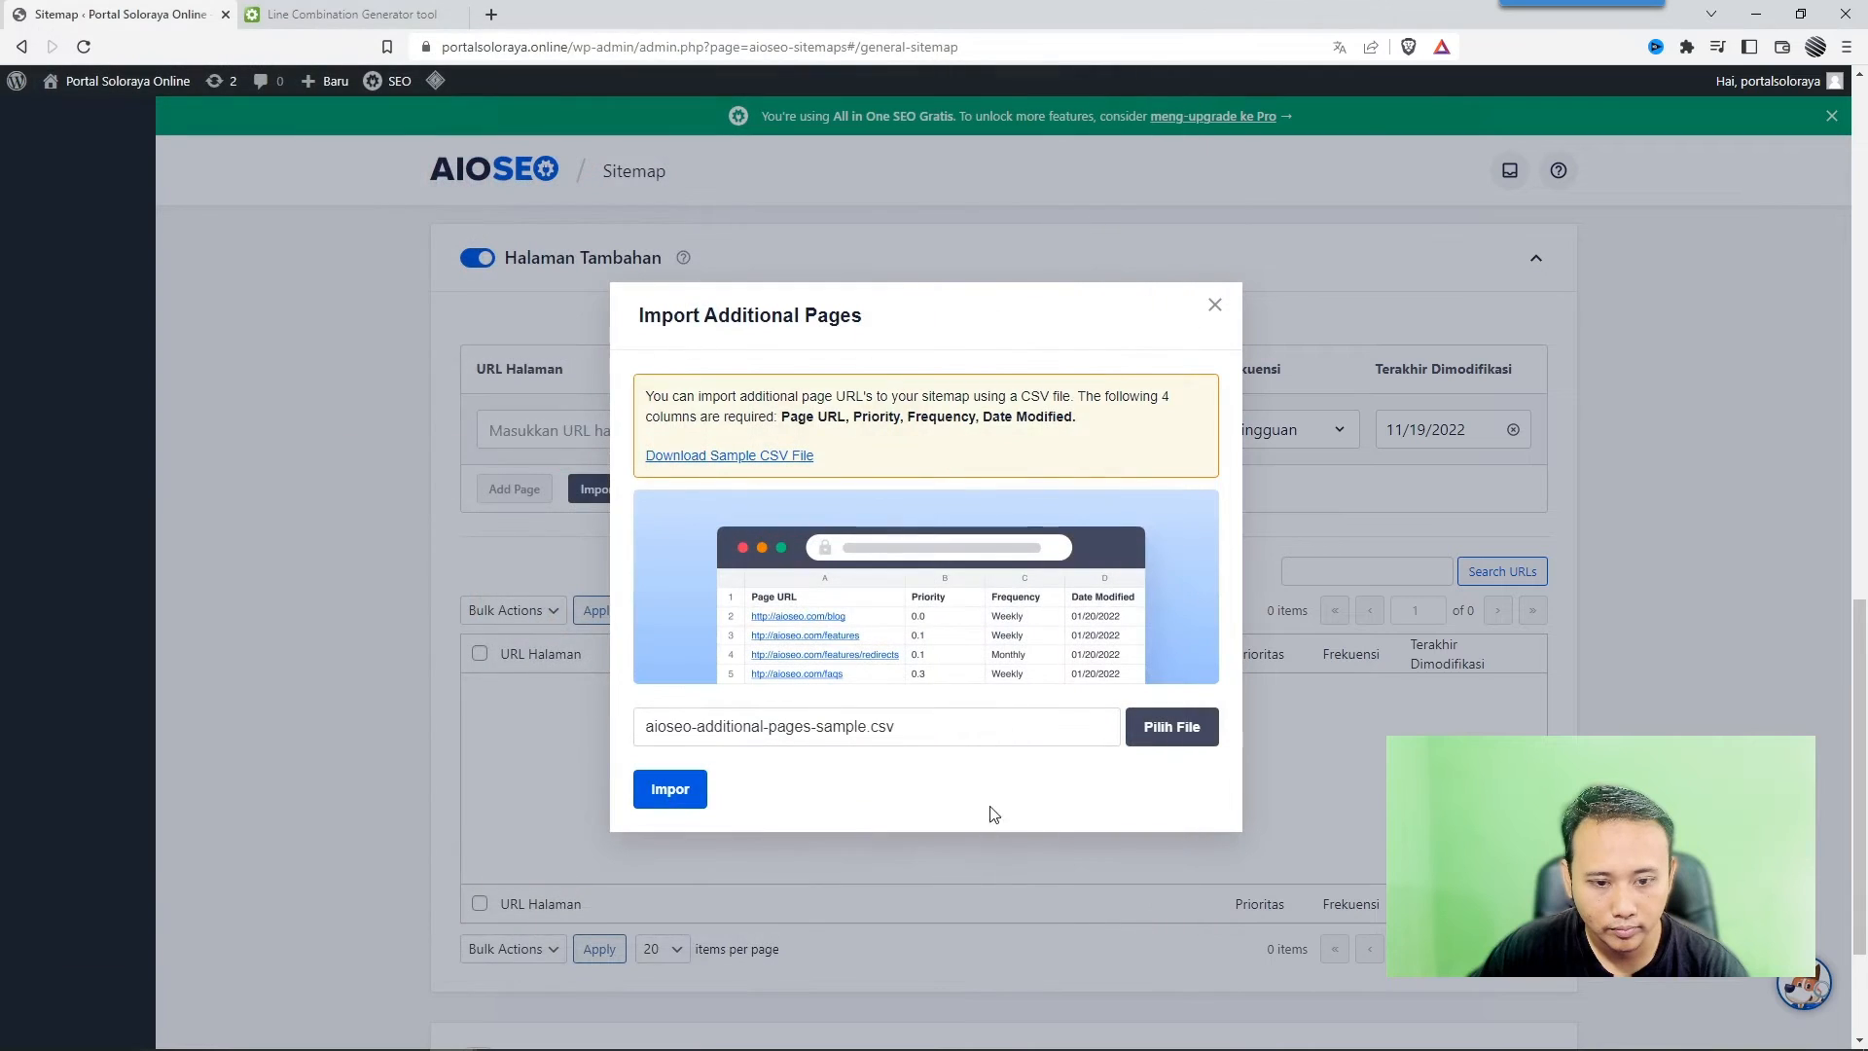
{"action": "left_click", "coordinate": [670, 789]}
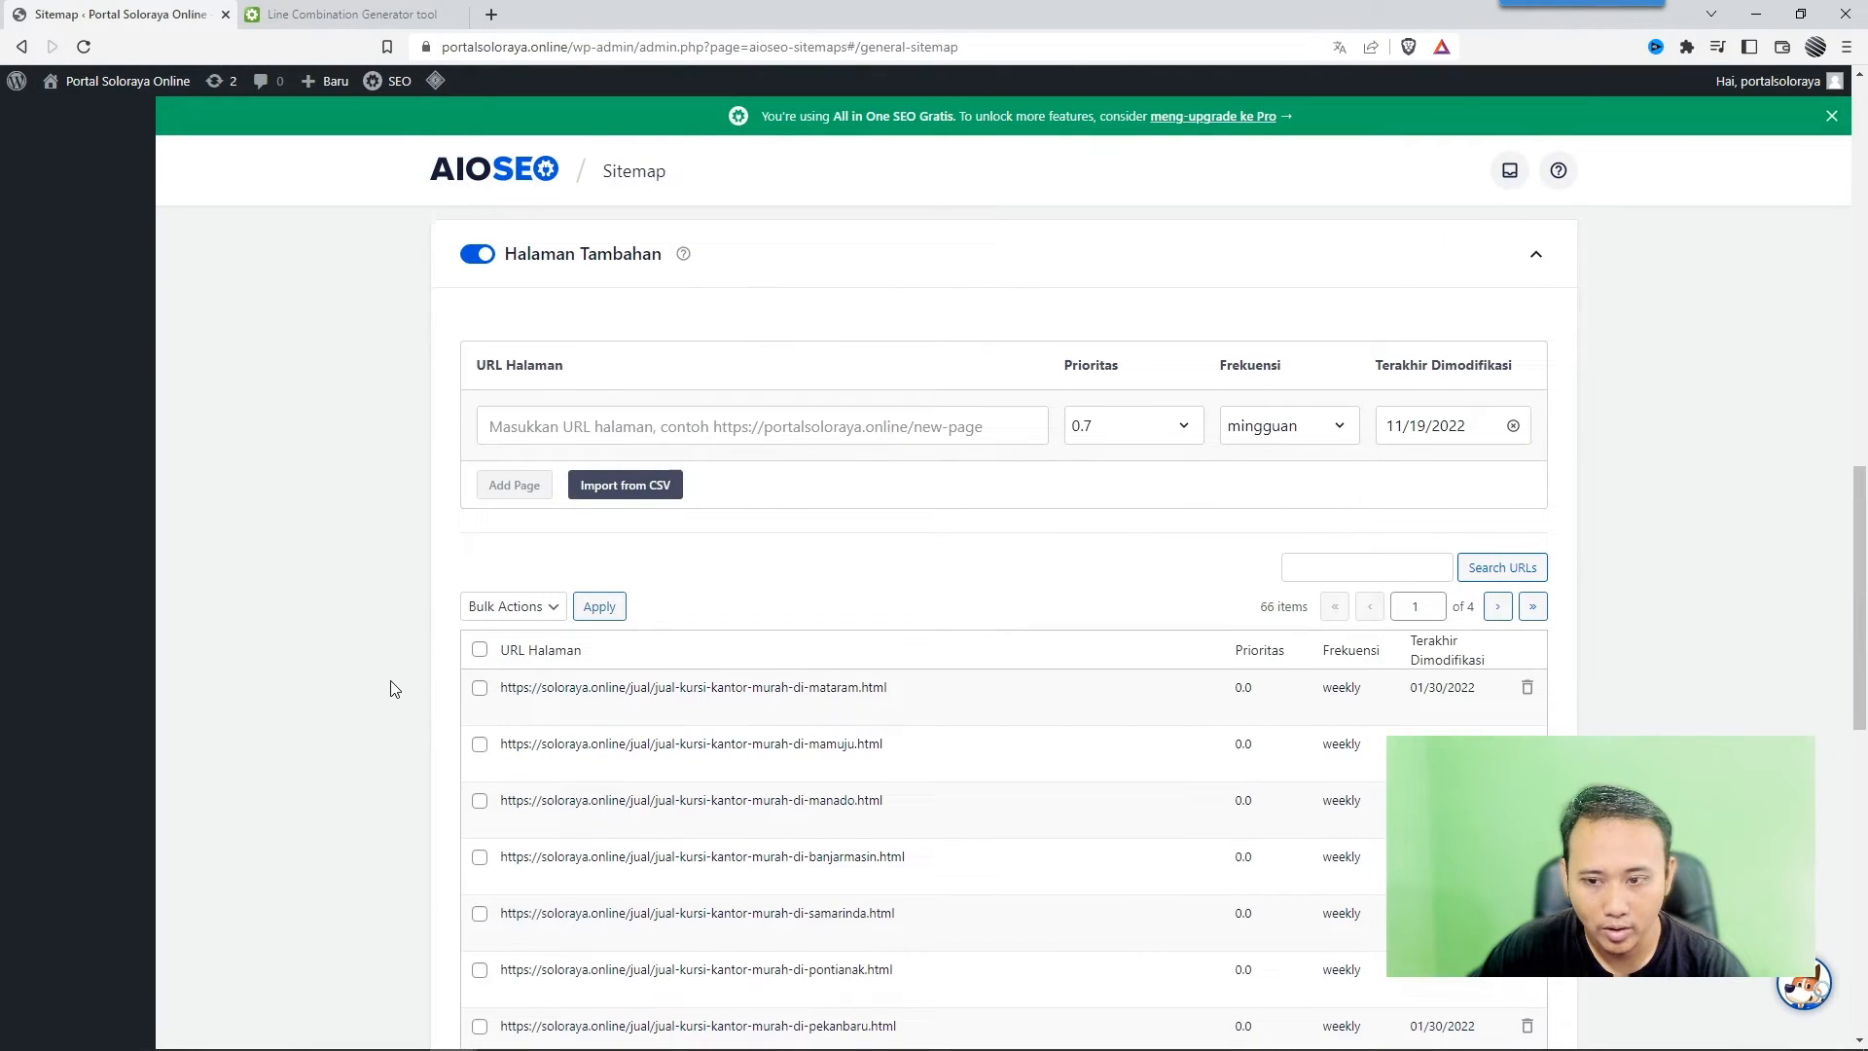
- Examine the imported URL list in Halaman Tambahan, checking its entries and the item count
{"action": "scroll", "coordinate": [393, 689], "scroll_direction": "down", "scroll_amount": 10}
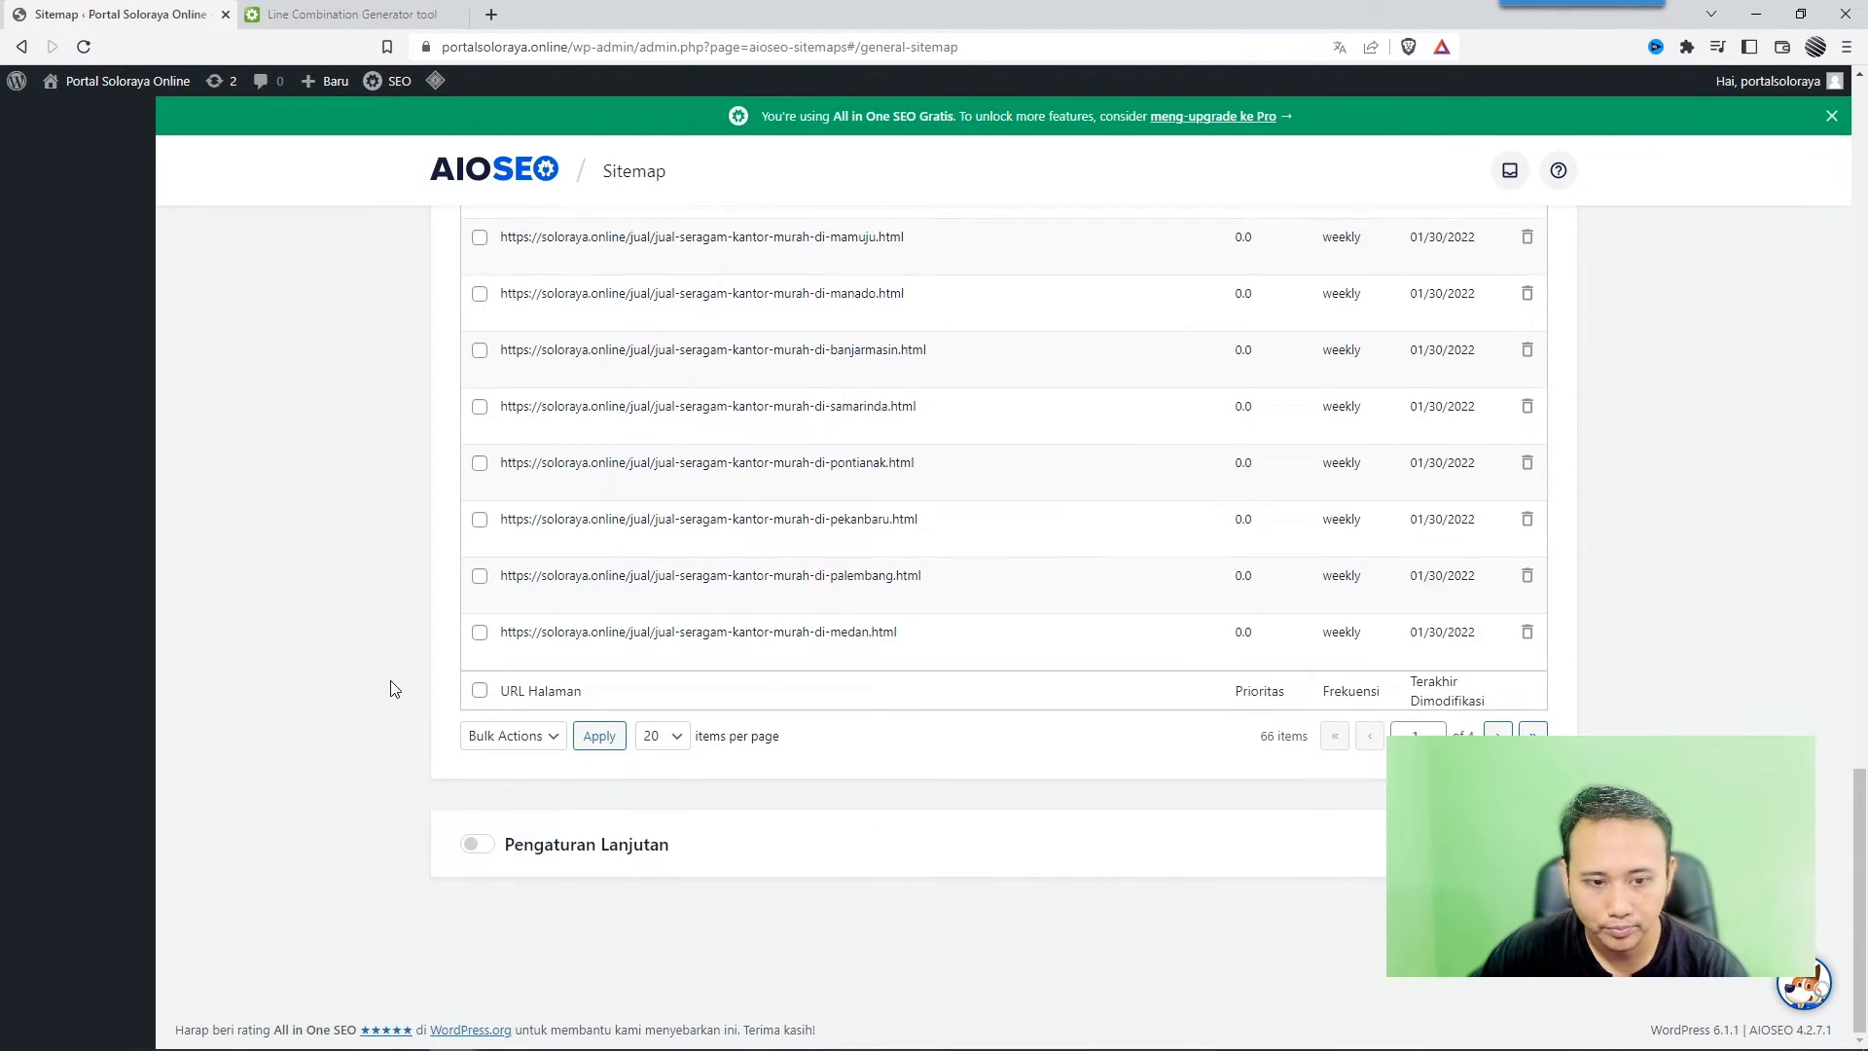
{"action": "scroll", "coordinate": [392, 689], "scroll_direction": "up", "scroll_amount": 10}
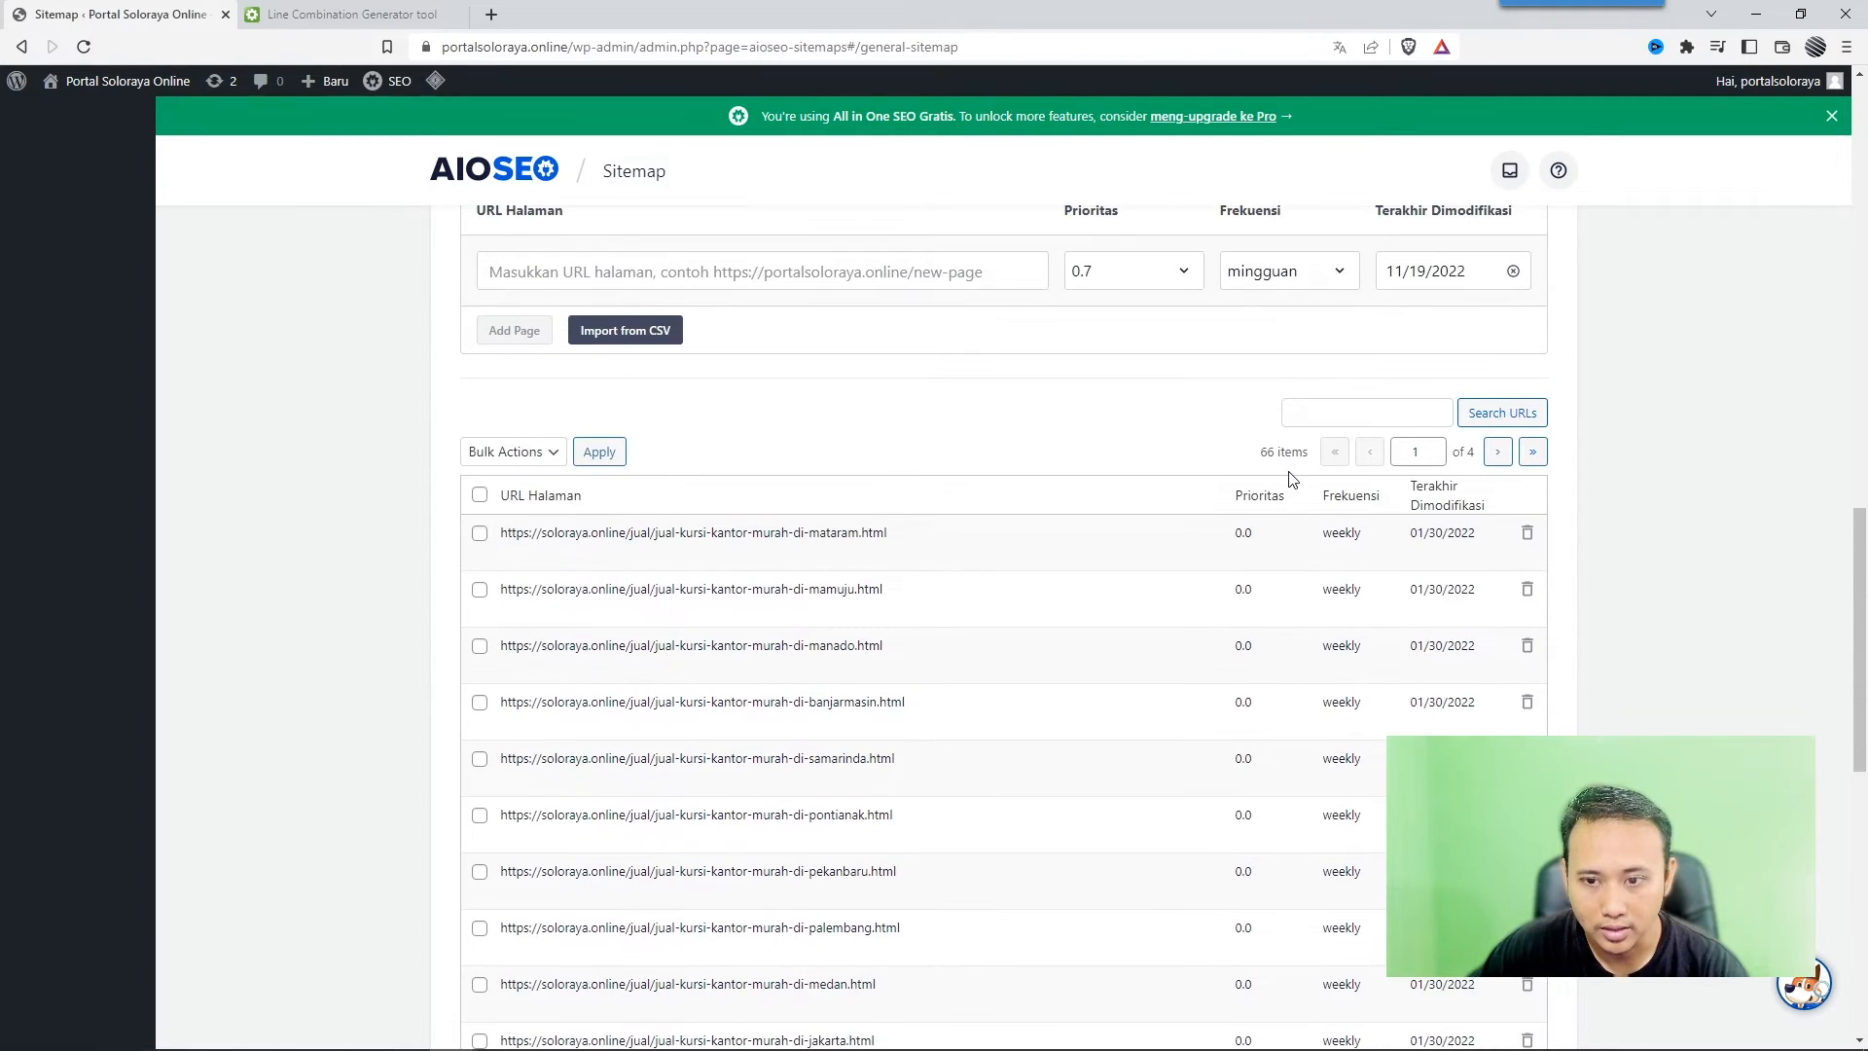
{"action": "scroll", "coordinate": [1265, 448], "scroll_direction": "down", "scroll_amount": 1}
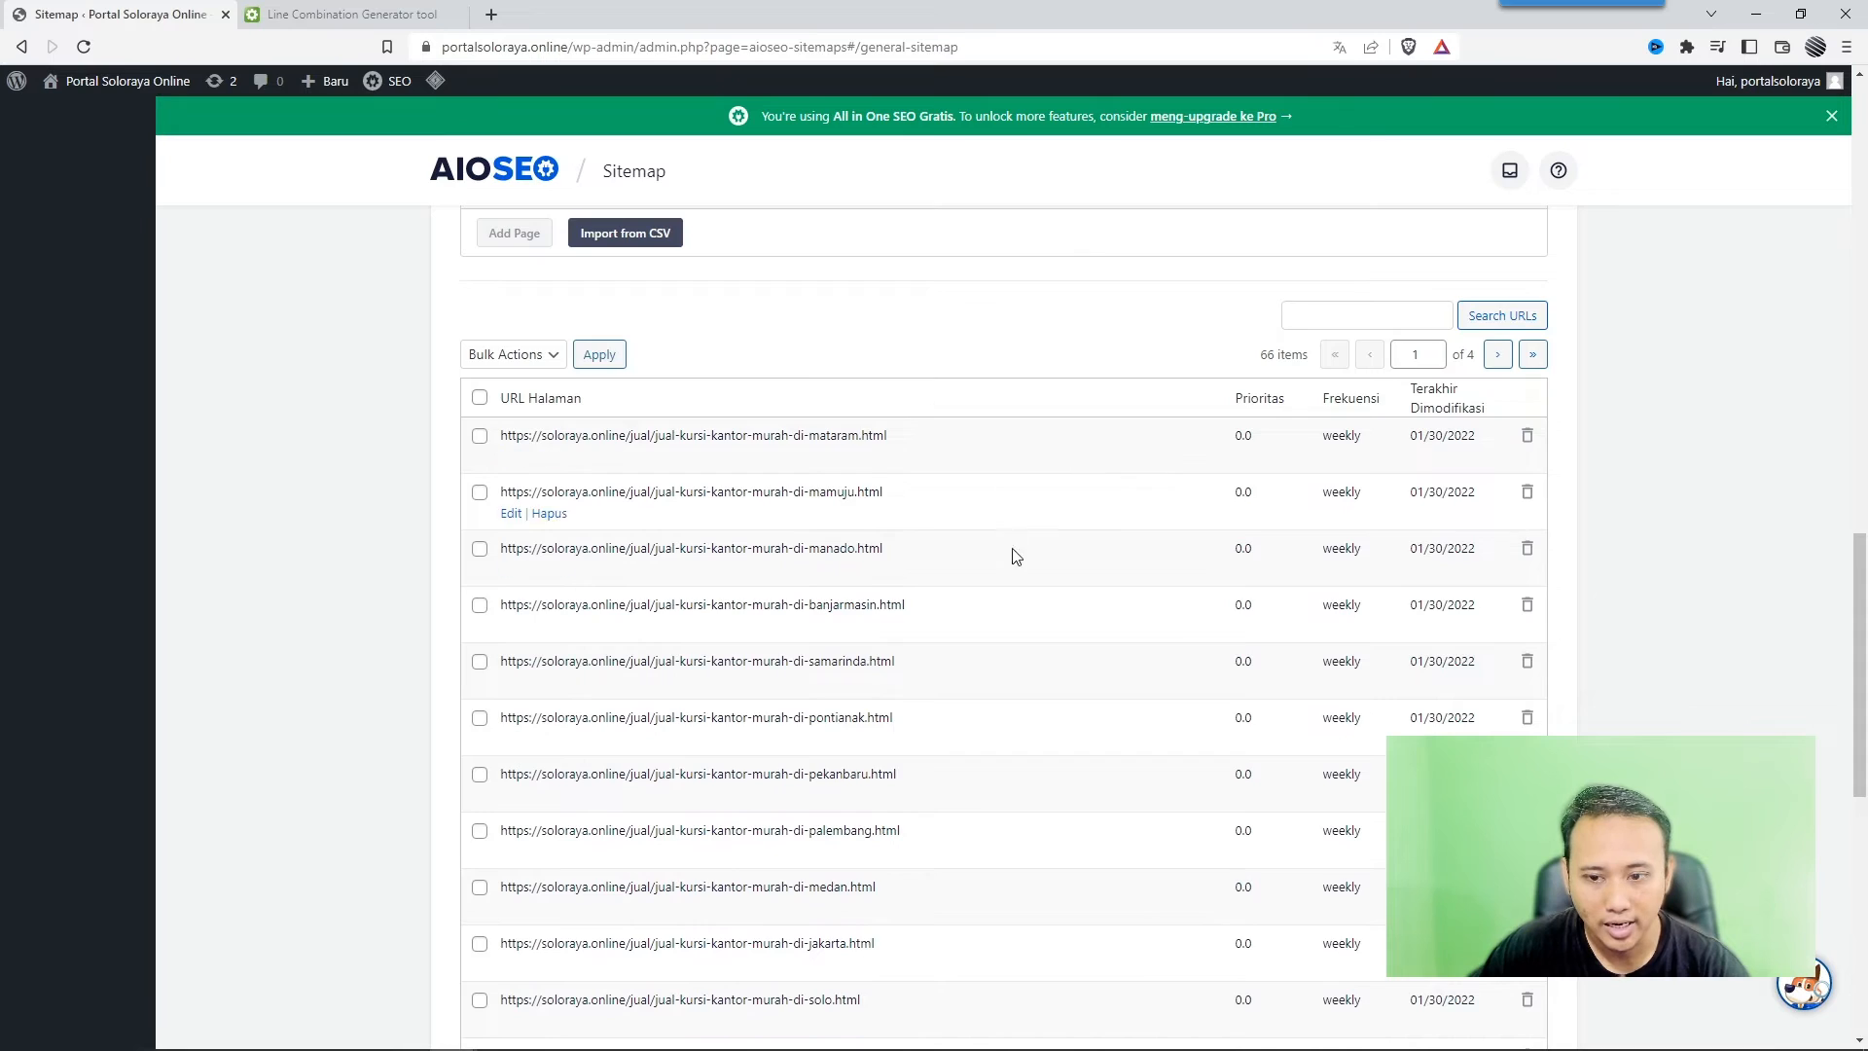
{"action": "scroll", "coordinate": [1017, 564], "scroll_direction": "down", "scroll_amount": 8}
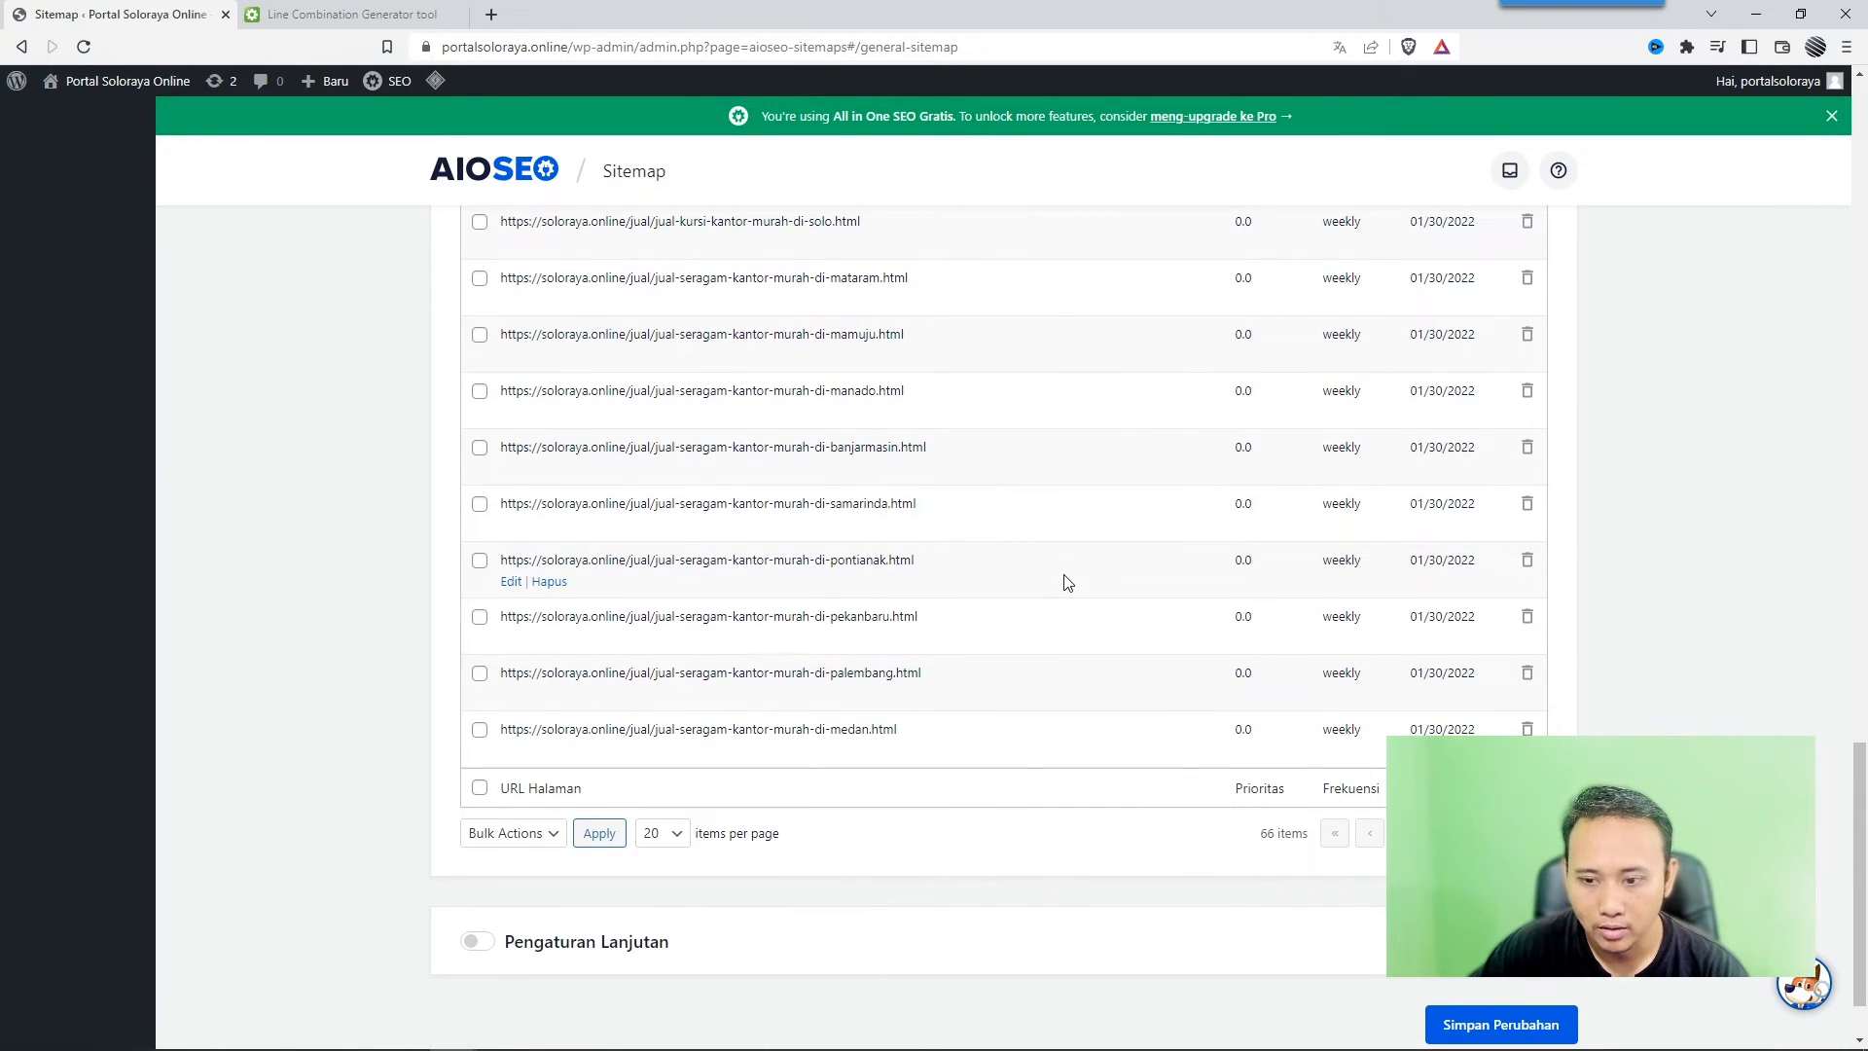
{"action": "scroll", "coordinate": [1068, 582], "scroll_direction": "up", "scroll_amount": 9}
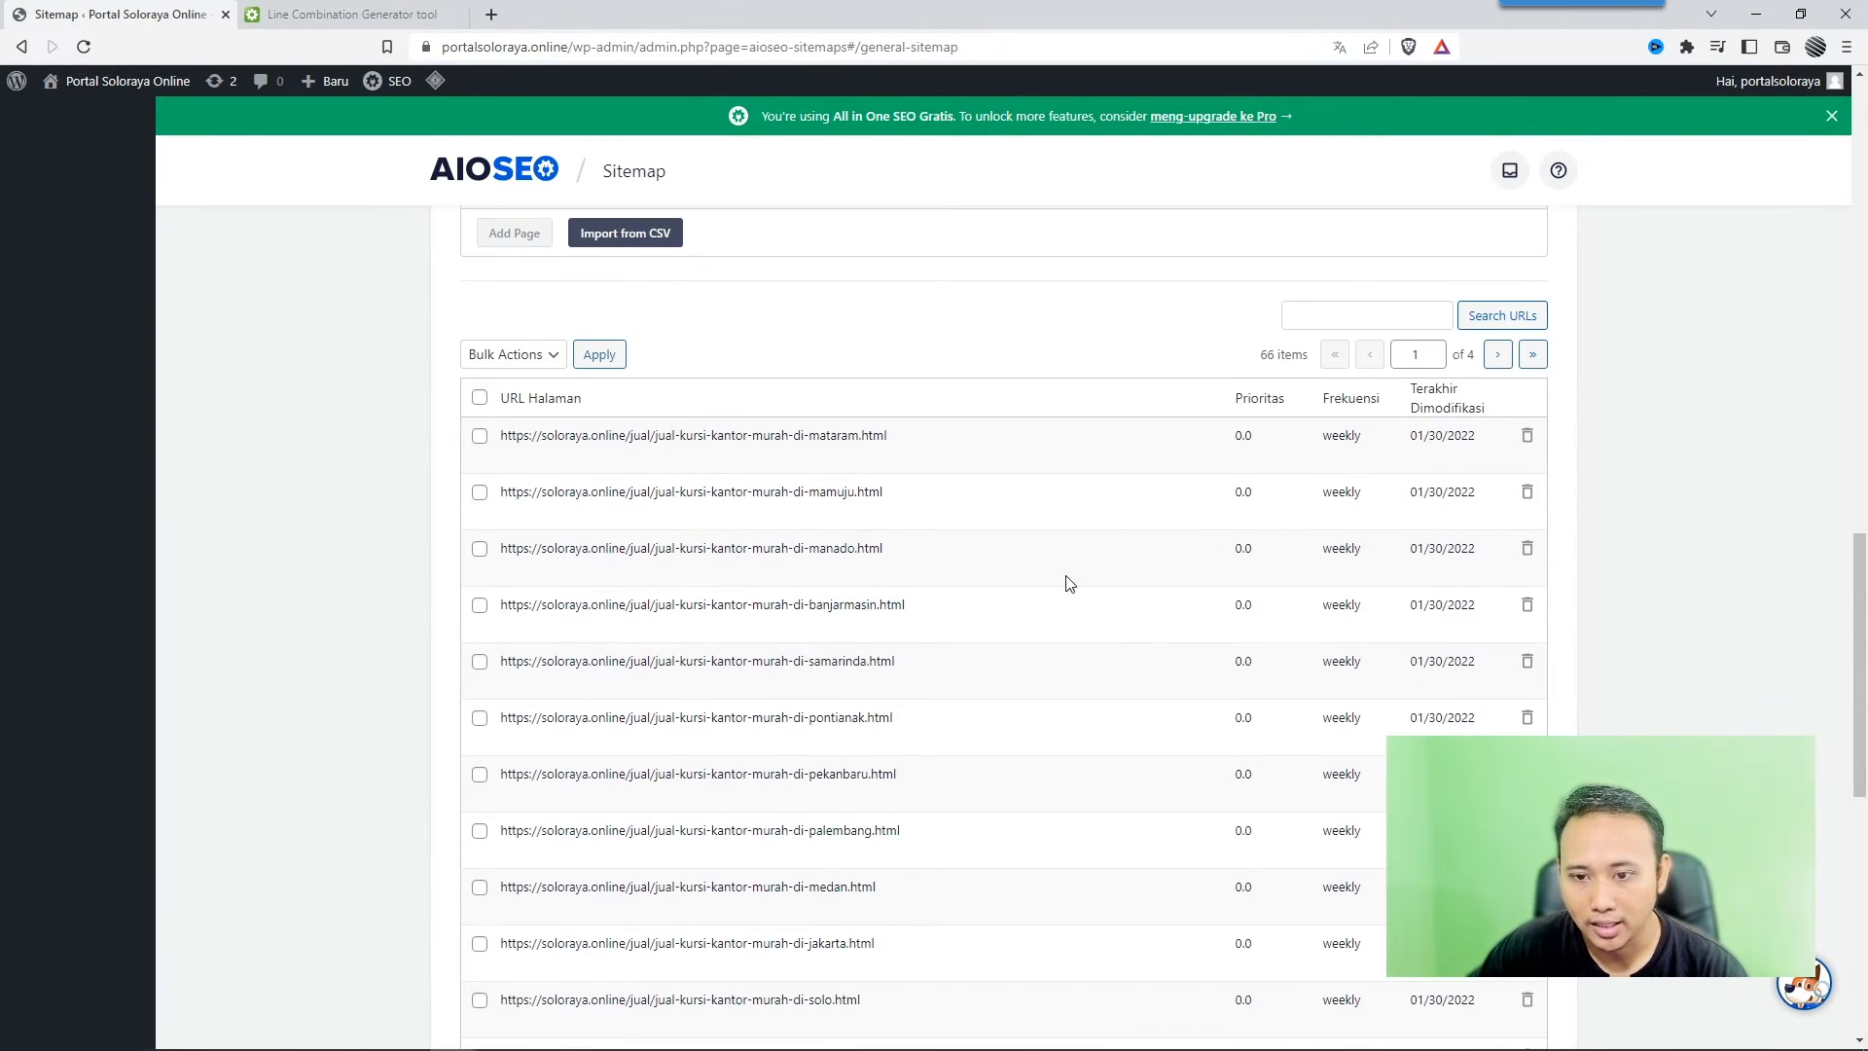
{"action": "left_click_drag", "start_coordinate": [1276, 451], "coordinate": [1261, 453]}
{"action": "left_click", "coordinate": [861, 449]}
{"action": "scroll", "coordinate": [879, 626], "scroll_direction": "down", "scroll_amount": 7}
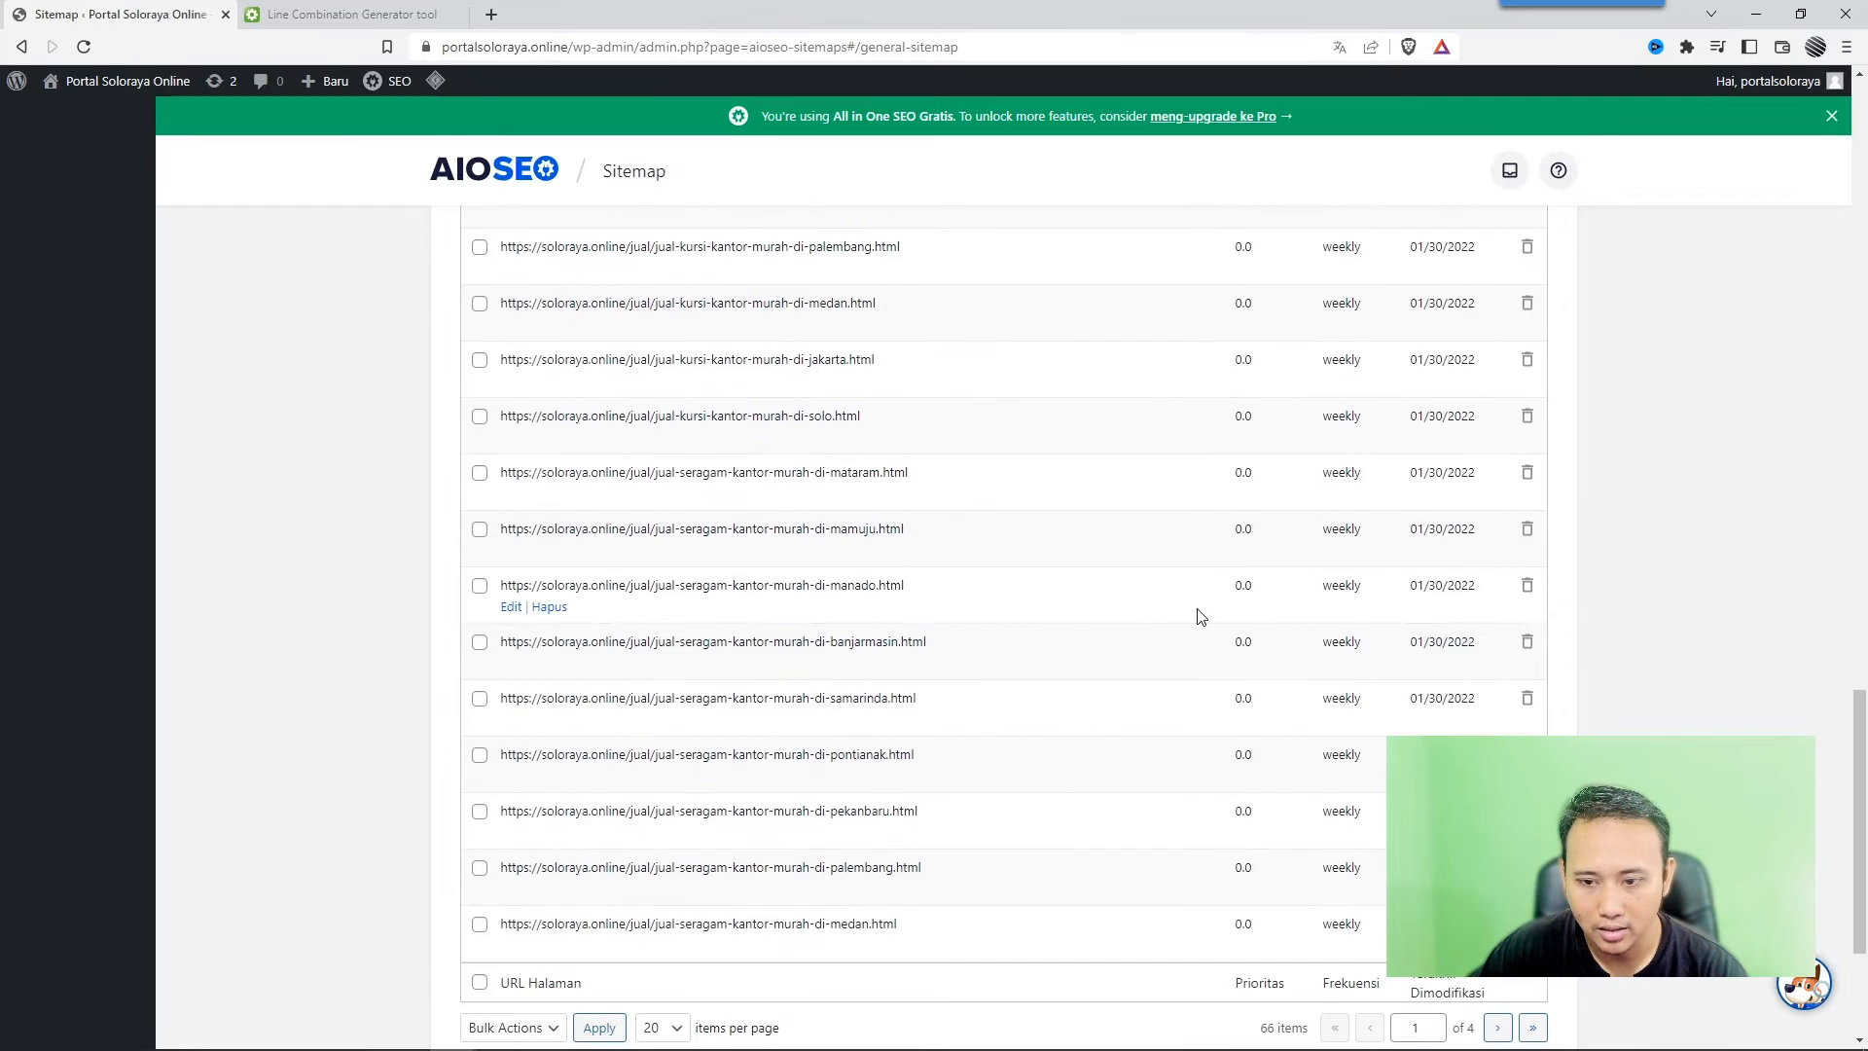
{"action": "scroll", "coordinate": [1199, 616], "scroll_direction": "down", "scroll_amount": 3}
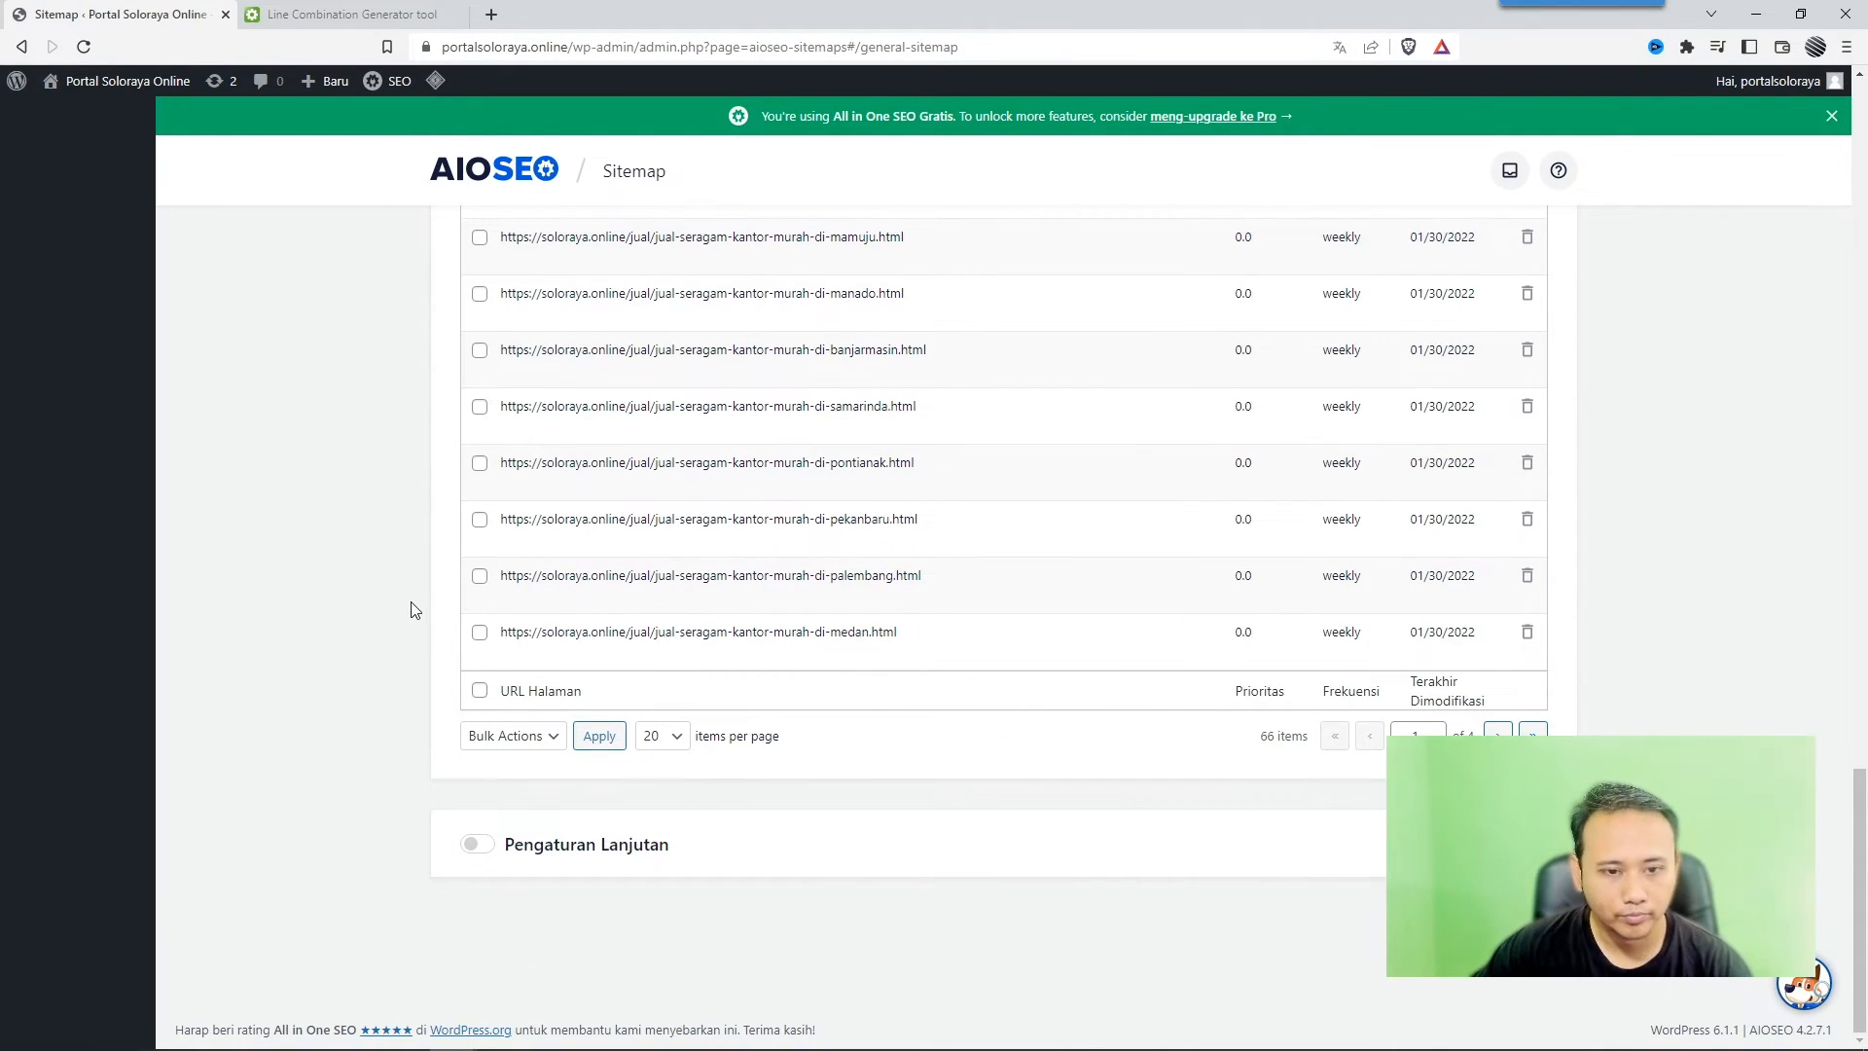
{"action": "scroll", "coordinate": [419, 611], "scroll_direction": "up", "scroll_amount": 15}
{"action": "scroll", "coordinate": [409, 608], "scroll_direction": "down", "scroll_amount": 4}
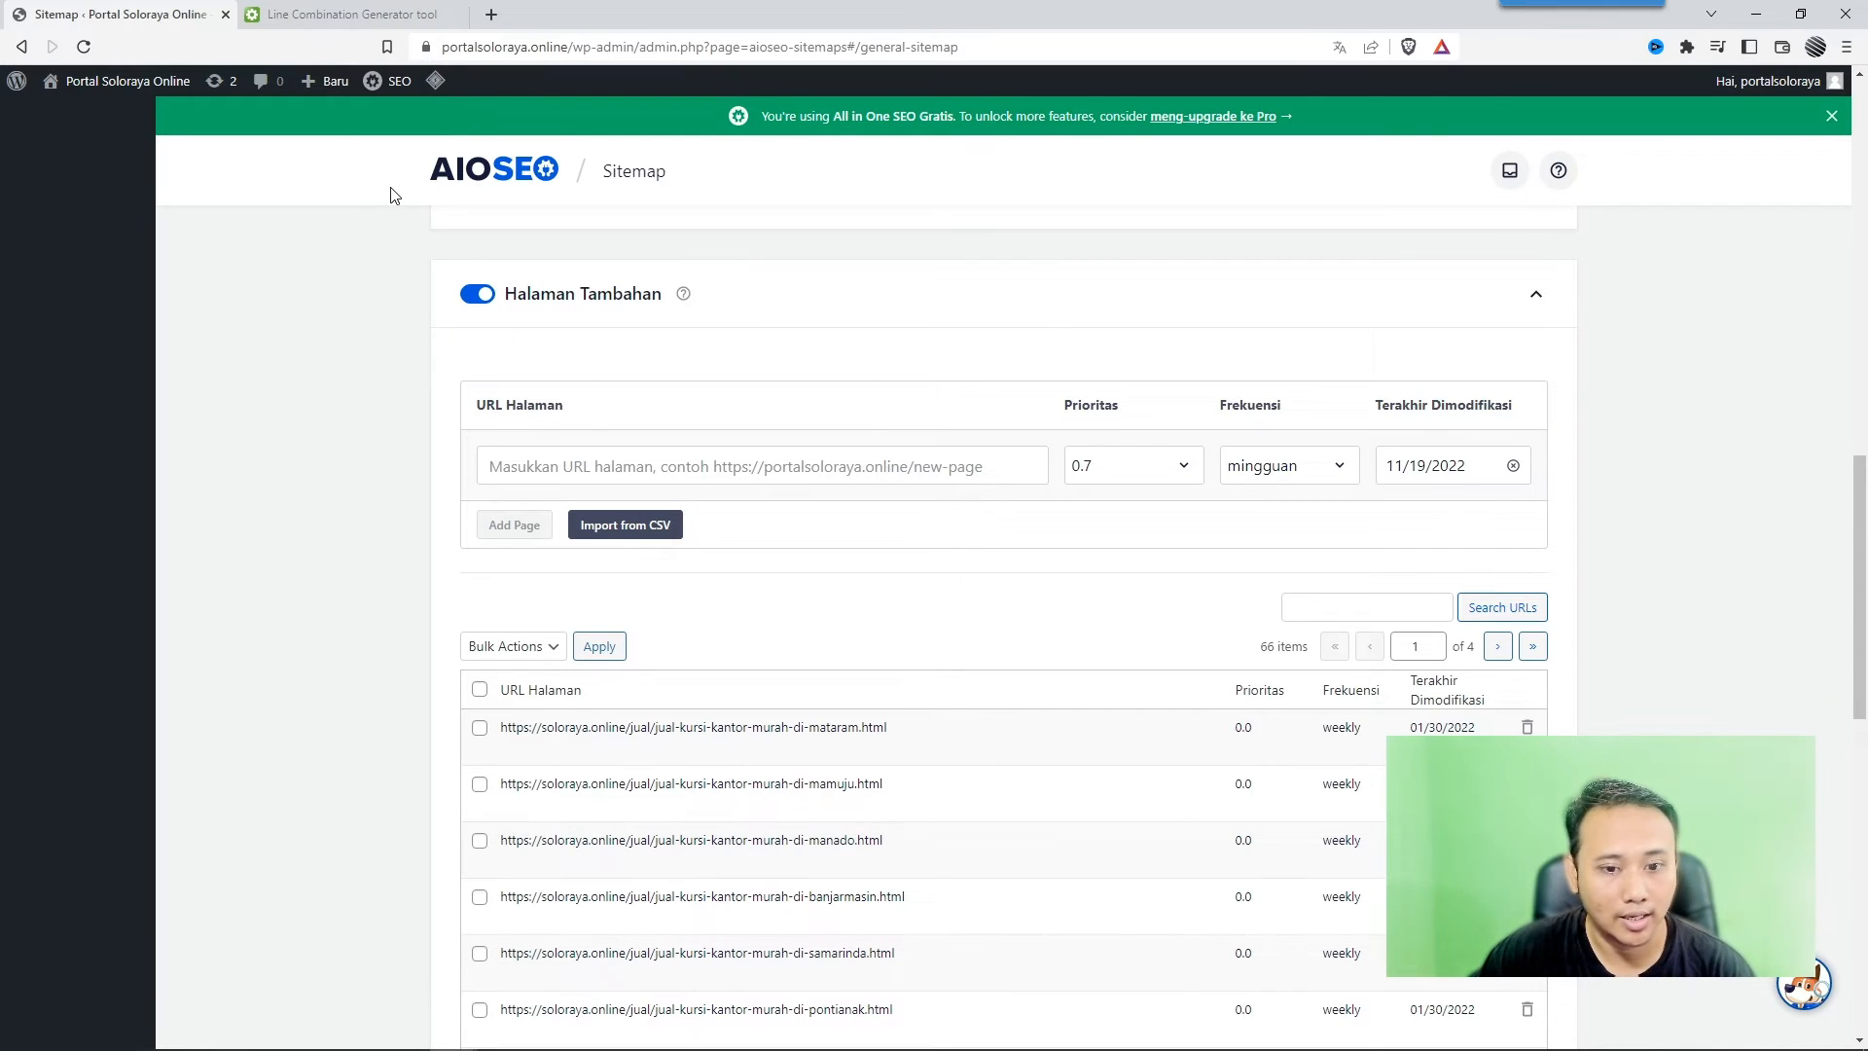
- Open portalsoloraya.online/sitemap.xml in a new browser tab
{"action": "left_click", "coordinate": [493, 14]}
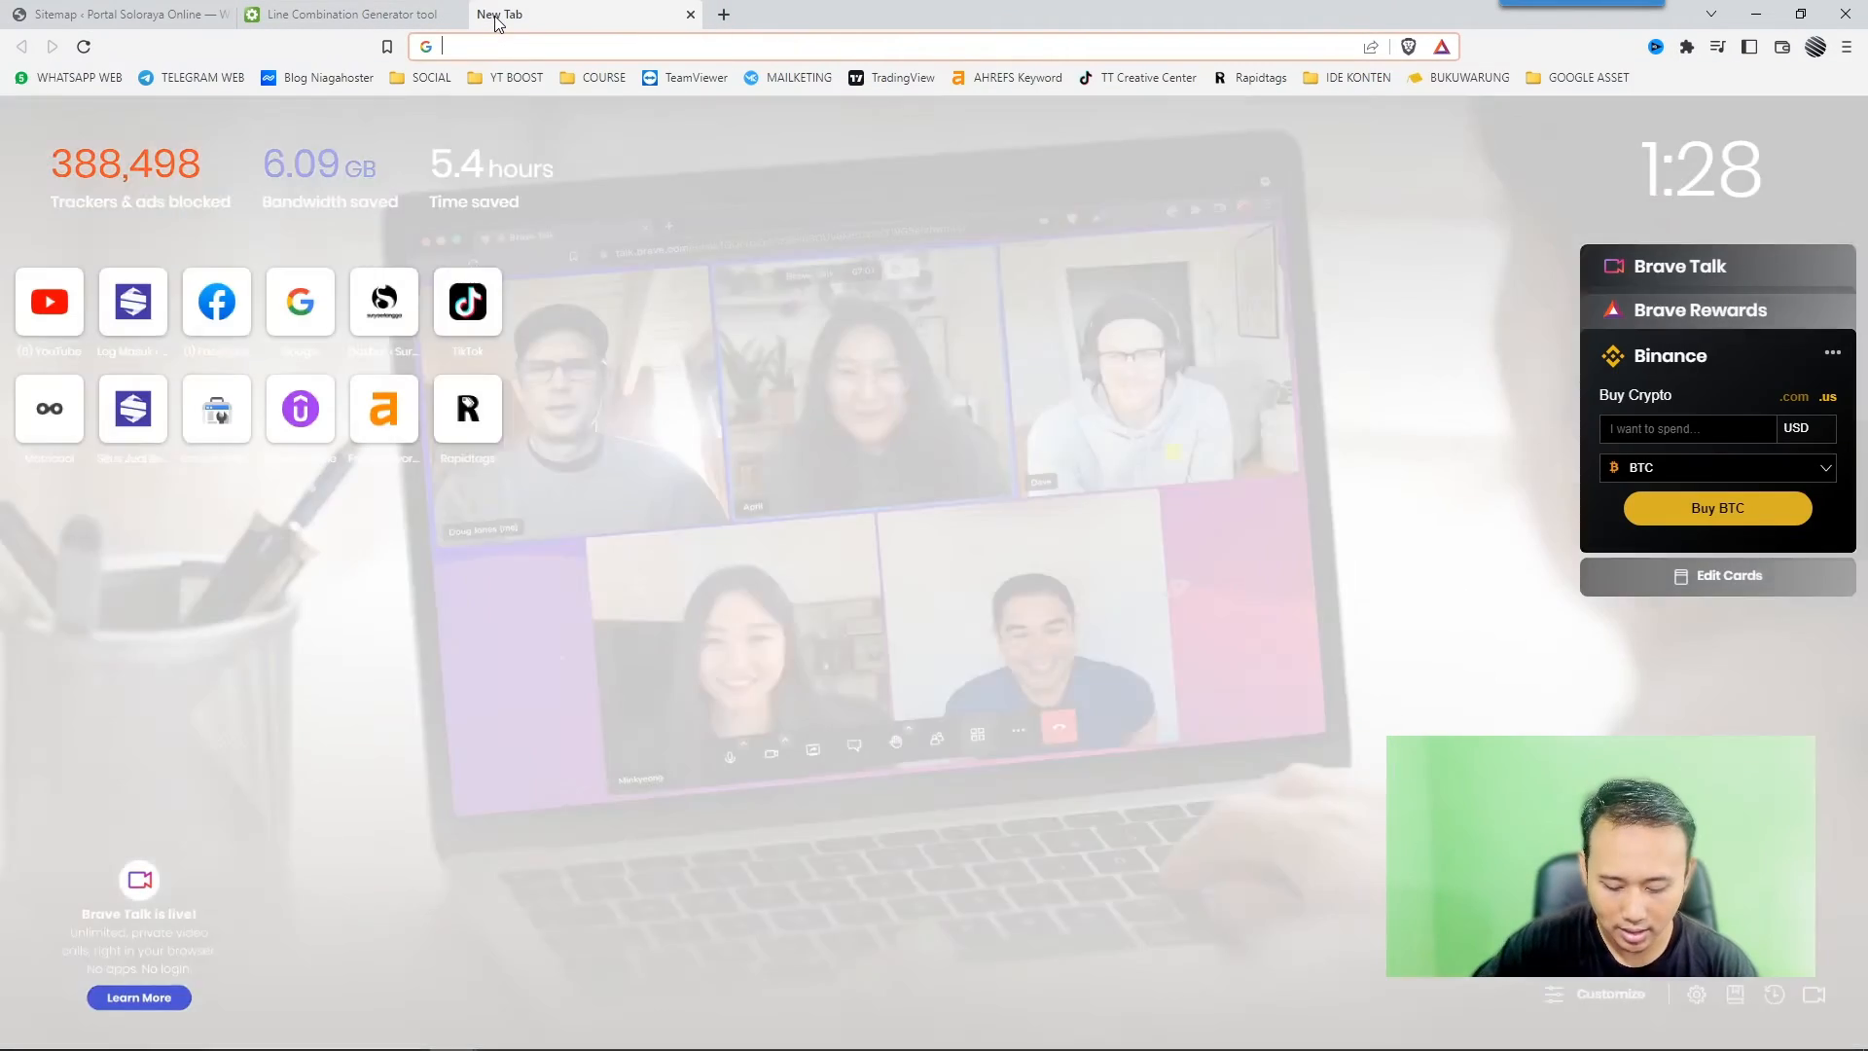
{"action": "type", "text": "portal"}
{"action": "key", "text": "End"}
{"action": "key", "text": "shift+Left"}
{"action": "key", "text": "shift+Left"}
{"action": "key", "text": "shift+Left"}
{"action": "key", "text": "shift+Left"}
{"action": "key", "text": "shift+Left"}
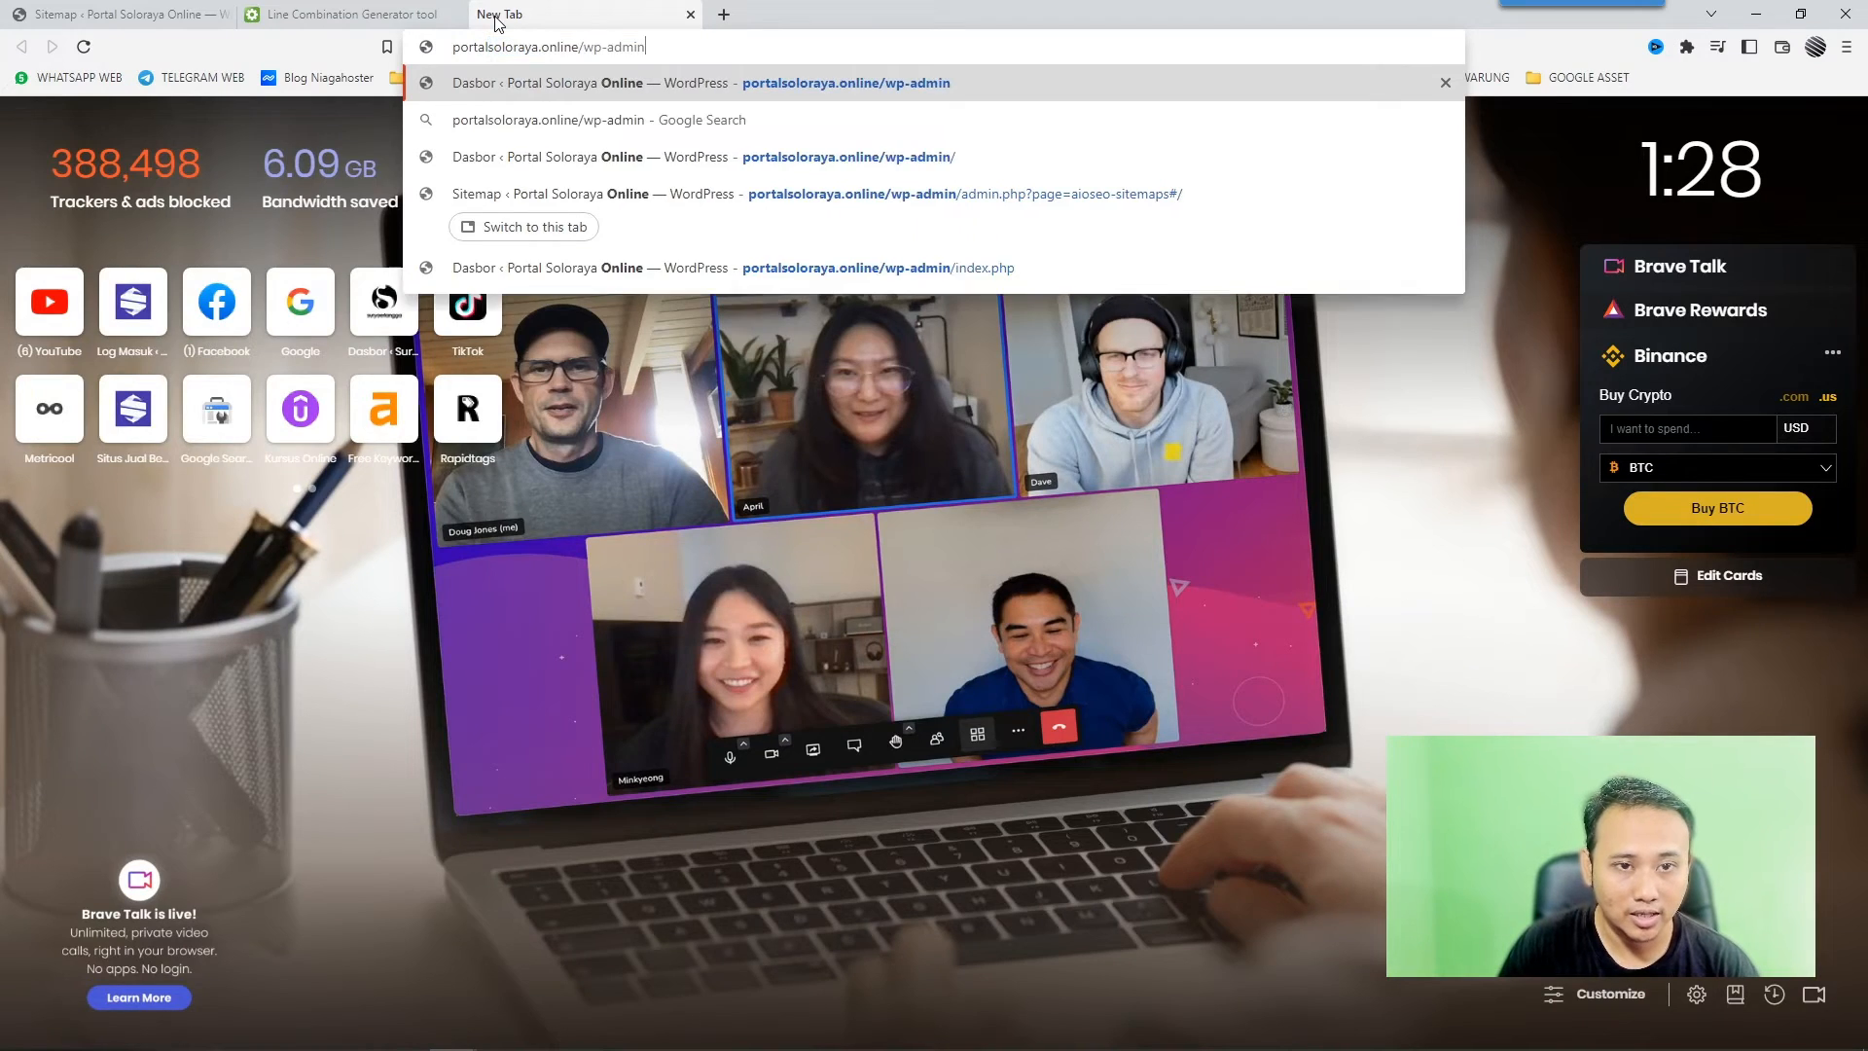
{"action": "key", "text": "shift+Left"}
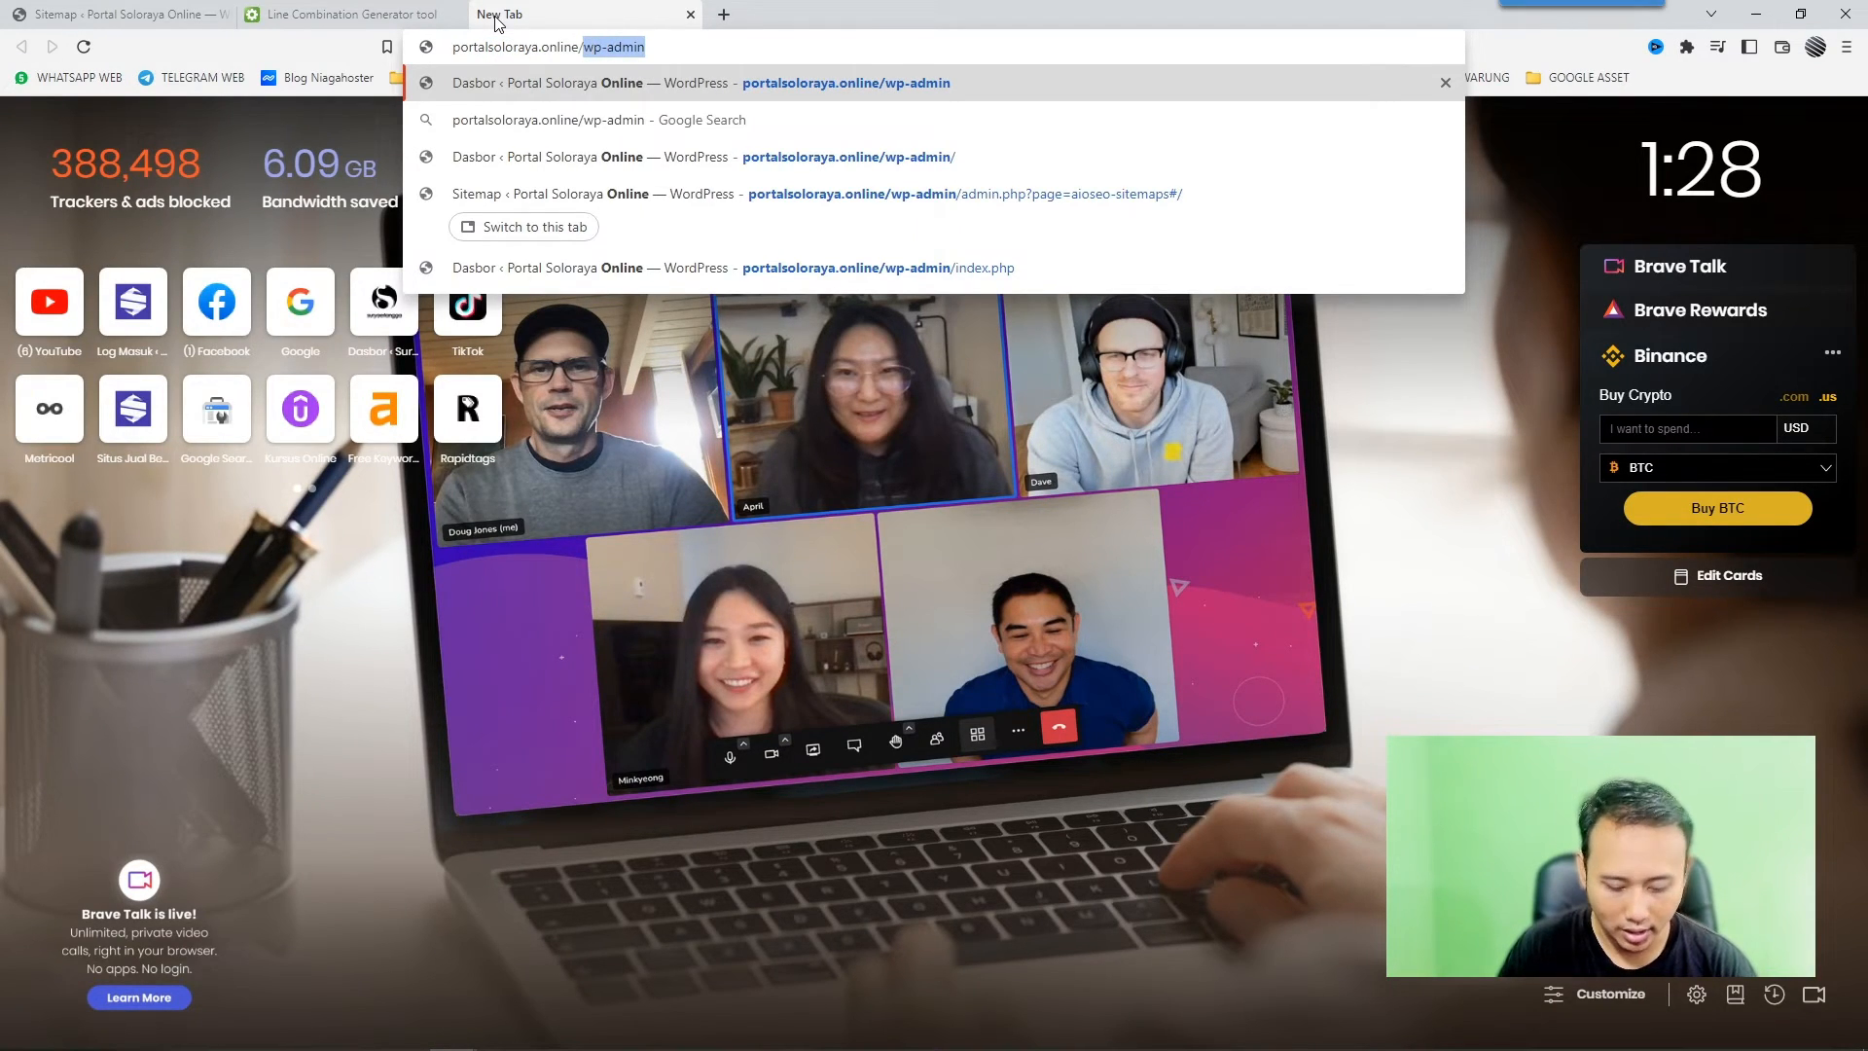
{"action": "type", "text": "sitemap.xml"}
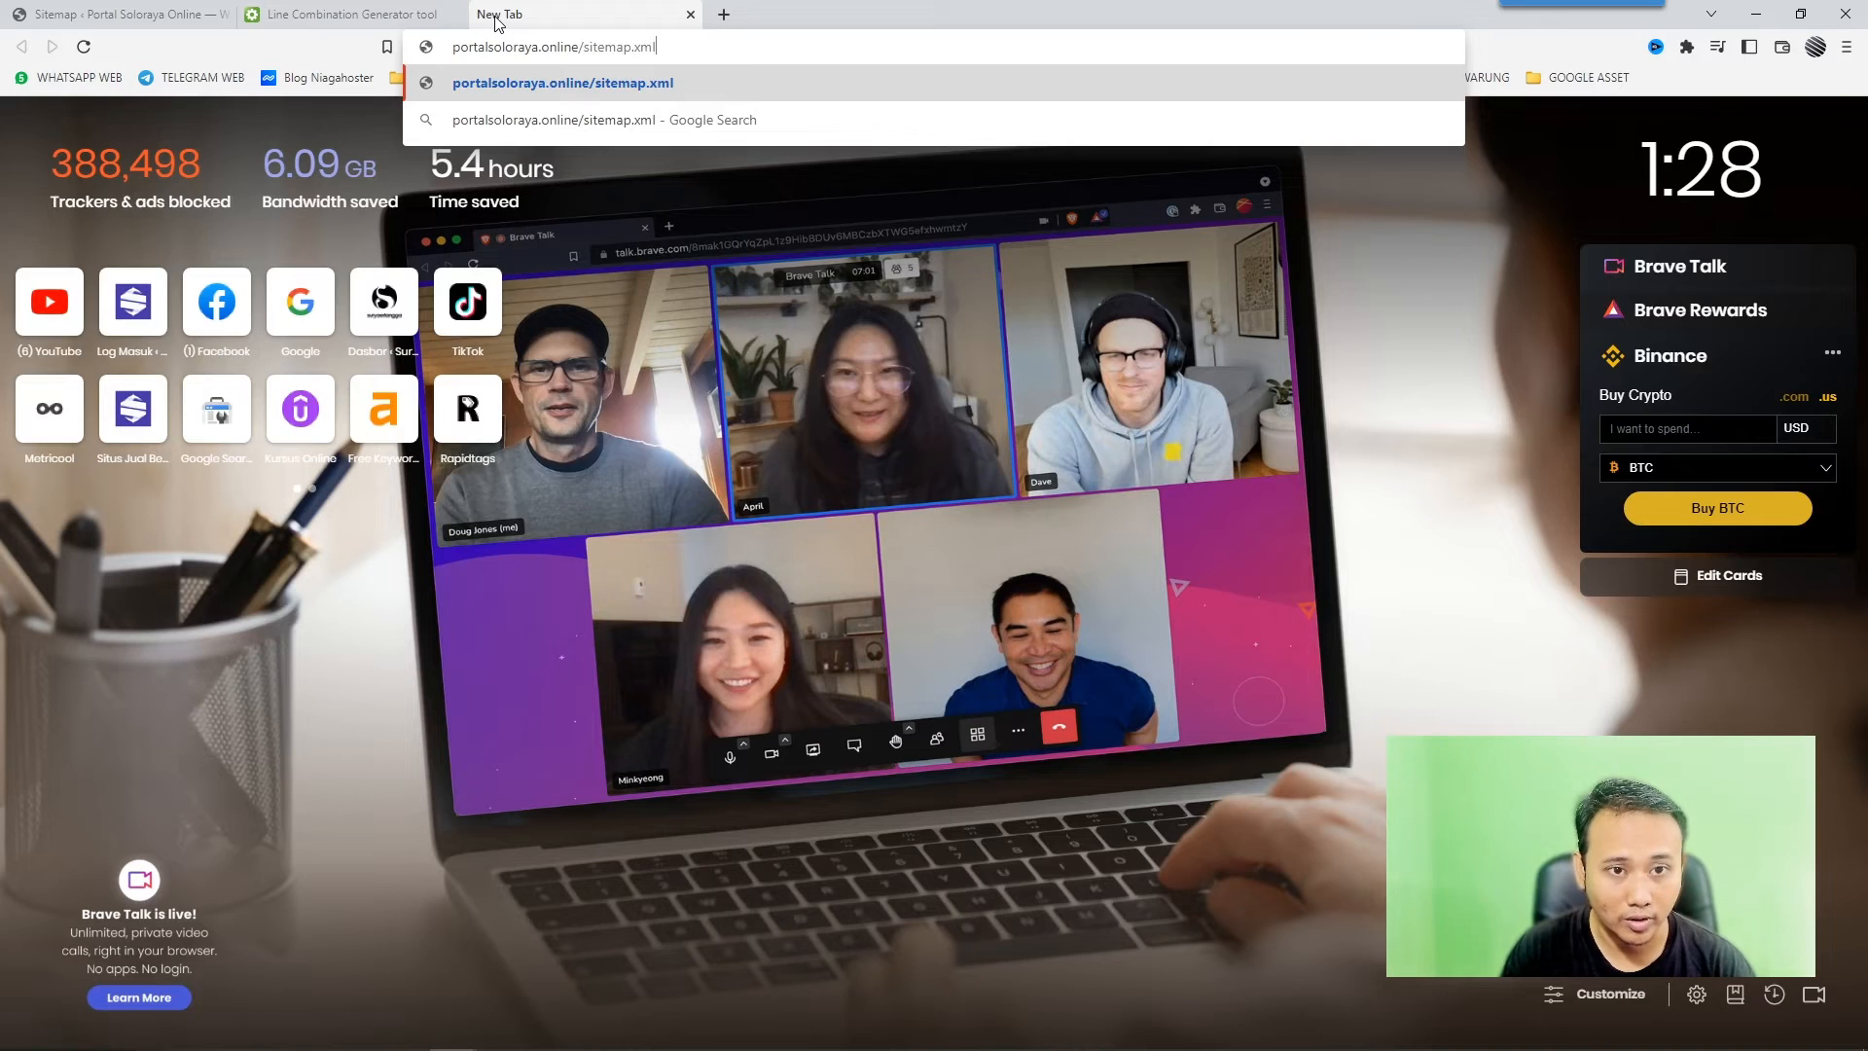
{"action": "key", "text": "Return"}
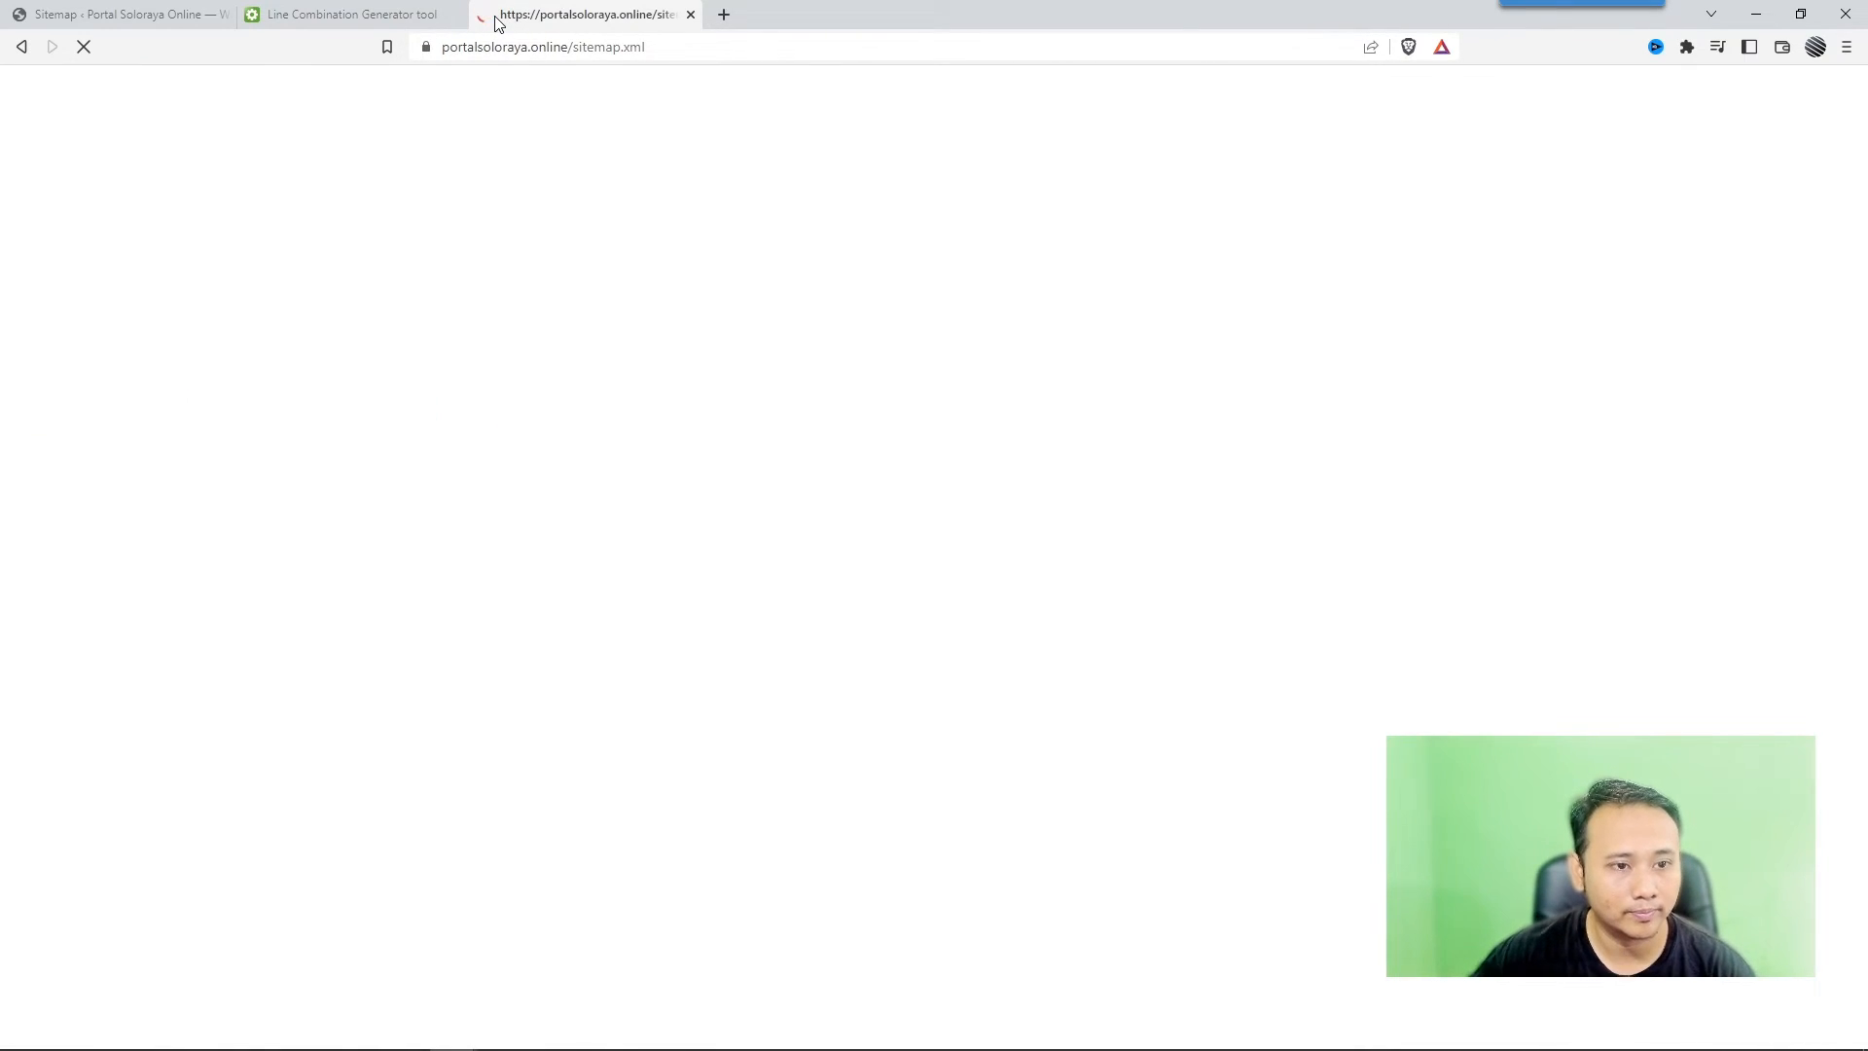